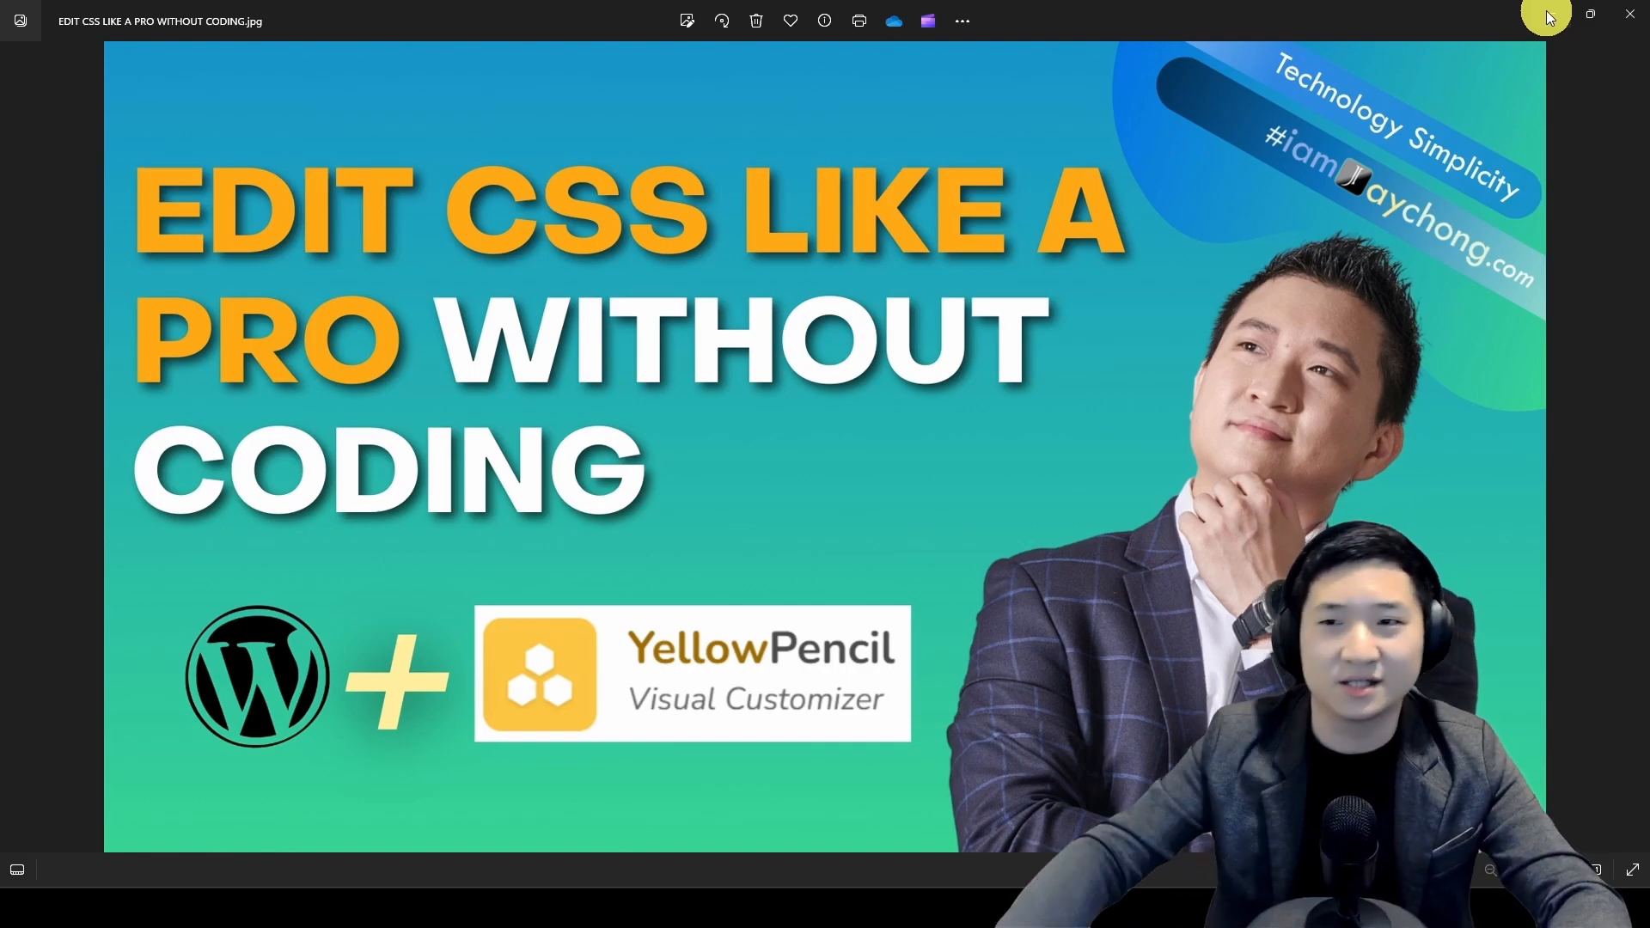
# Minimize the image viewer and read the headline and introductory paragraph on the YellowPencil homepage
pyautogui.click(1549, 17)
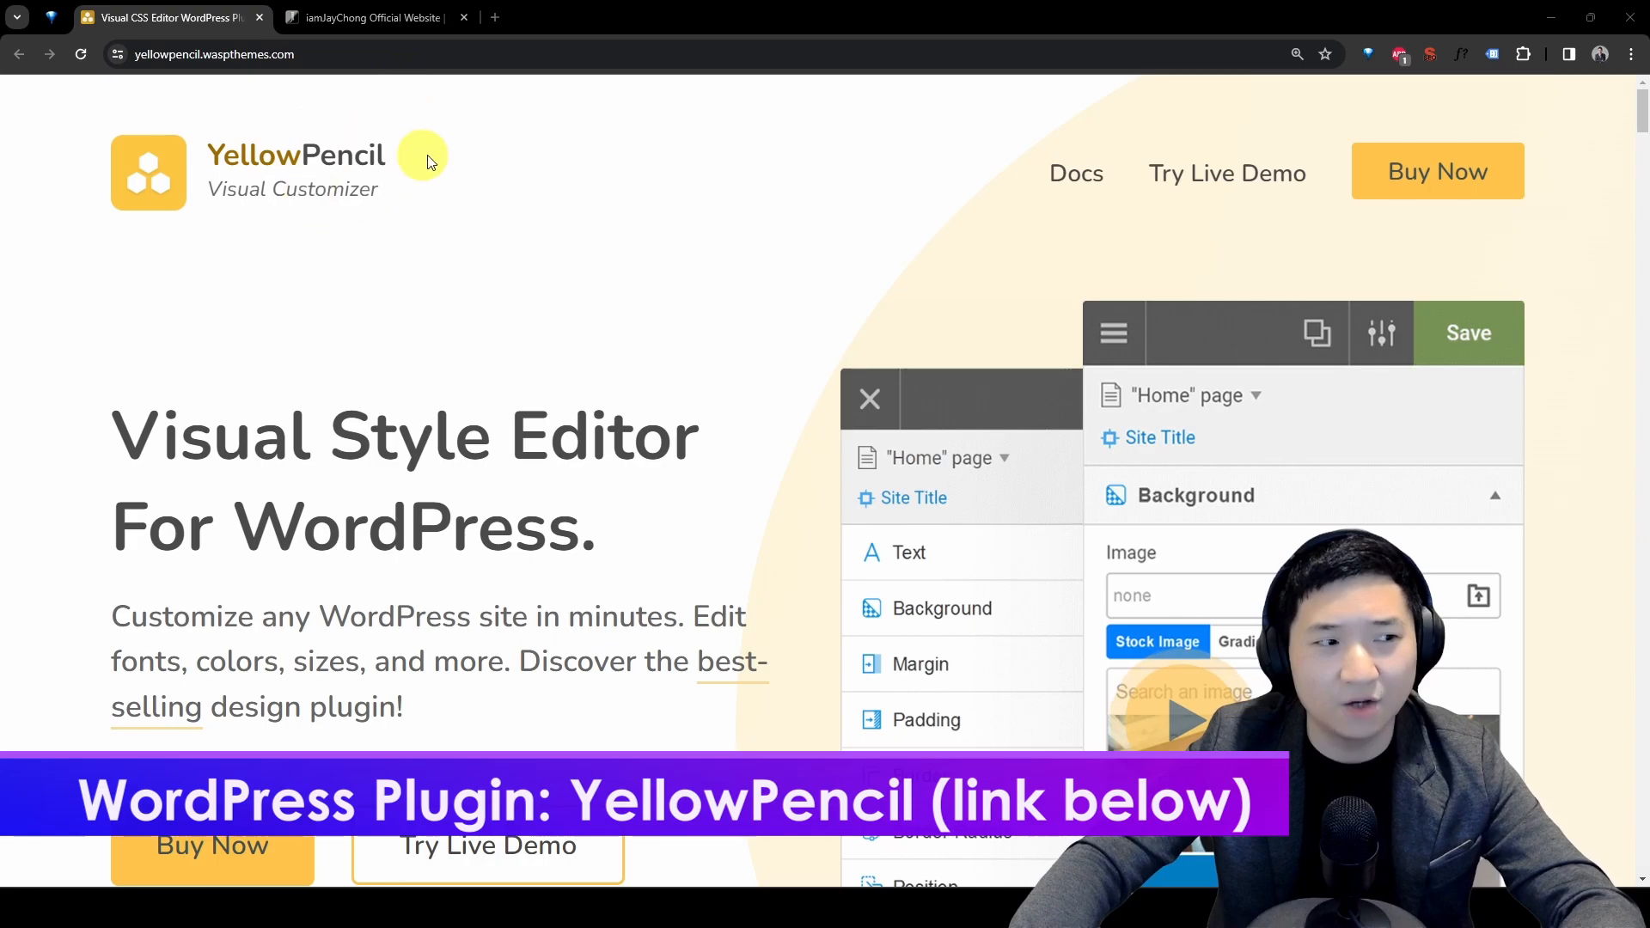
pyautogui.moveTo(132, 446); pyautogui.dragTo(736, 390)
pyautogui.click(334, 520)
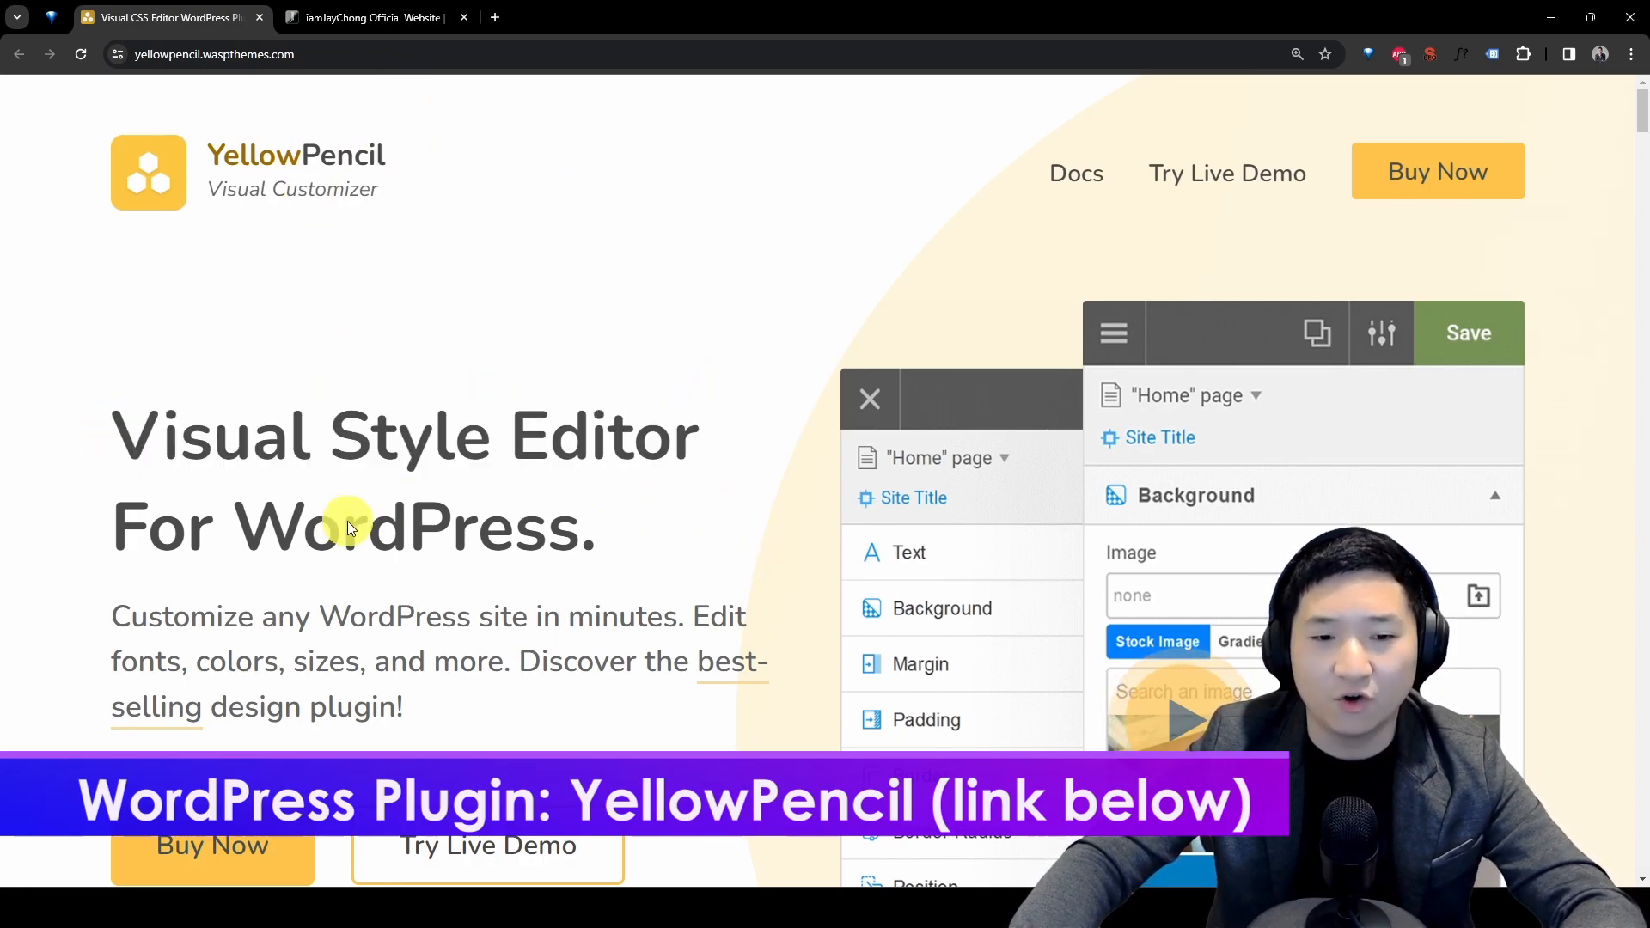
pyautogui.moveTo(152, 521); pyautogui.dragTo(685, 504)
pyautogui.click(730, 538)
pyautogui.scroll(-2, 327, 541)
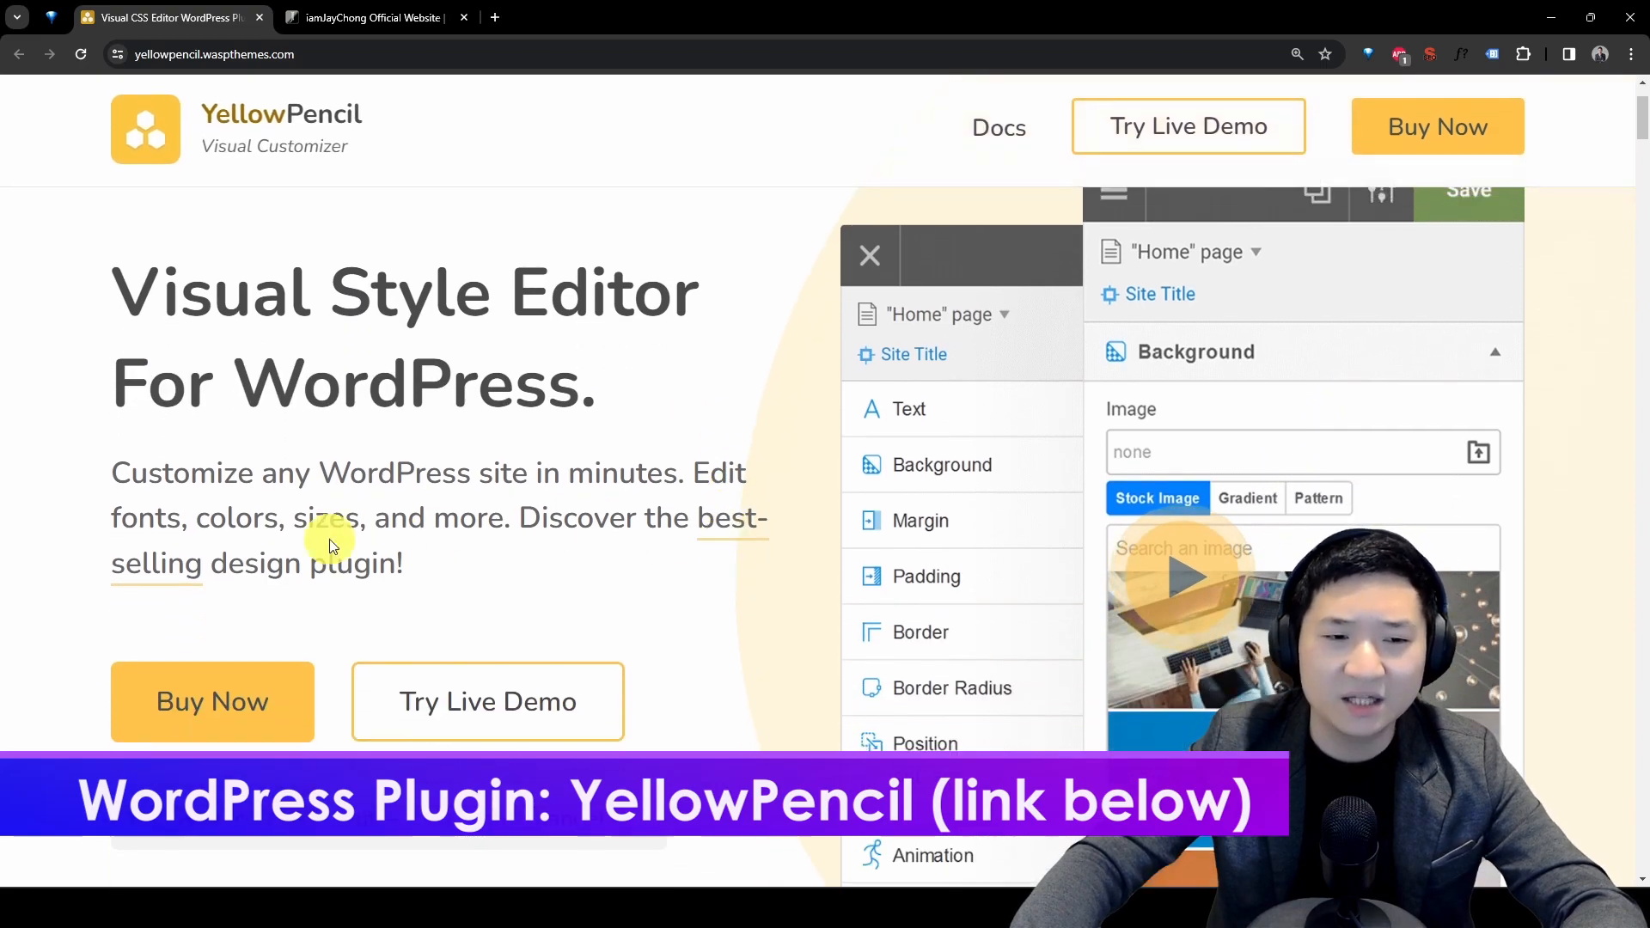
pyautogui.moveTo(205, 465); pyautogui.dragTo(548, 464)
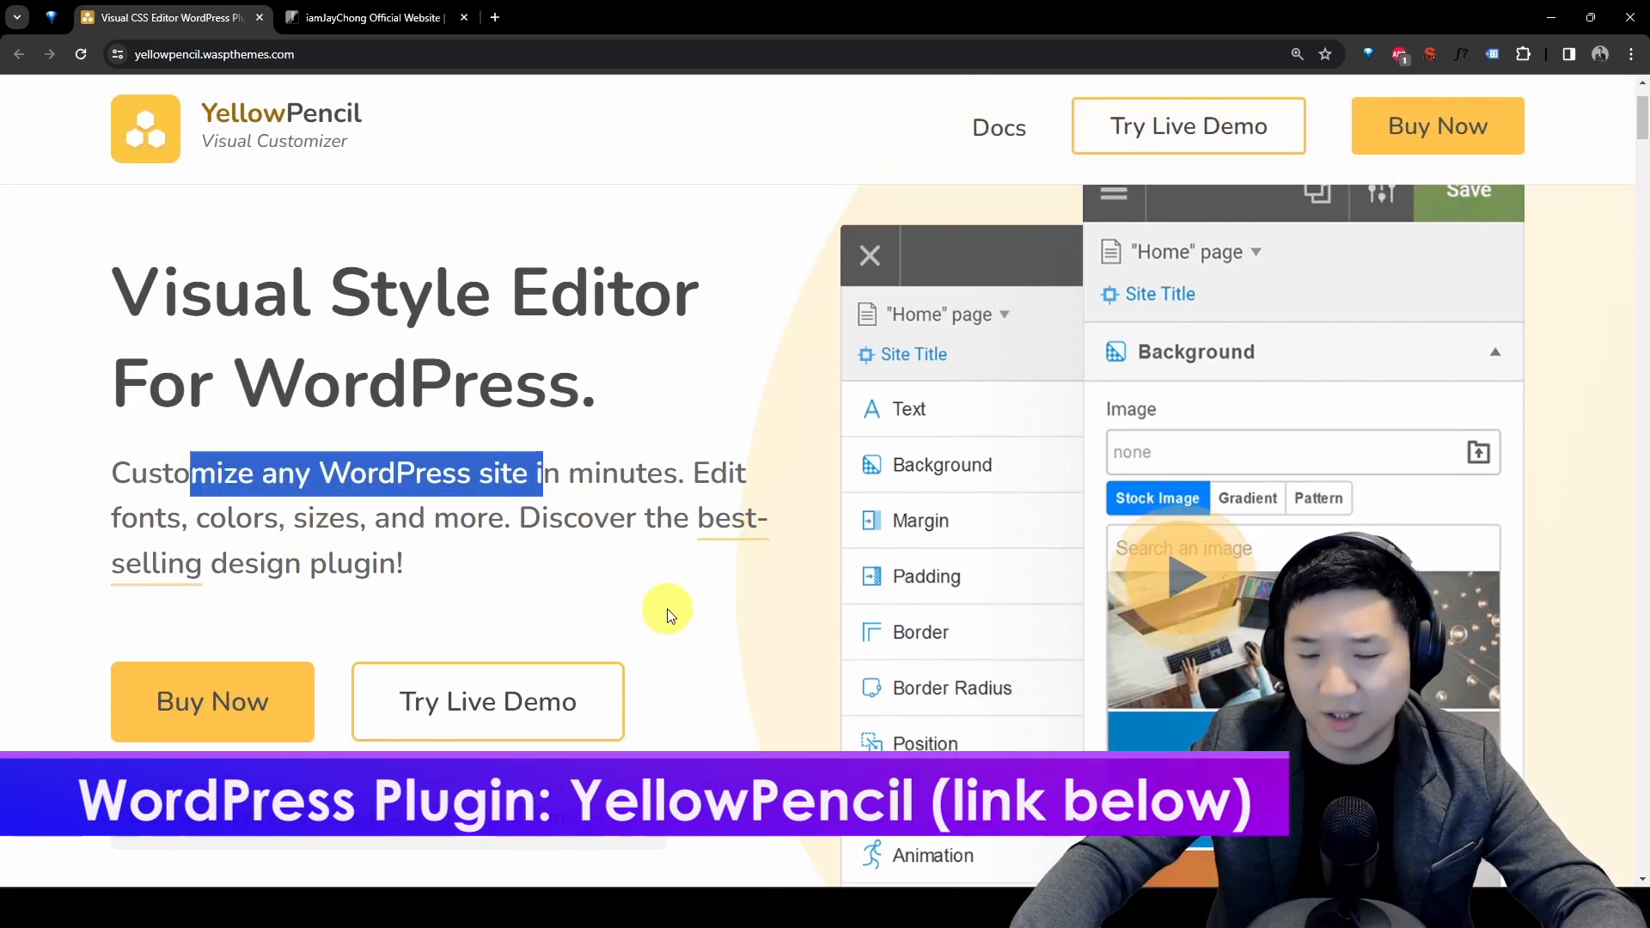
pyautogui.doubleClick(139, 518)
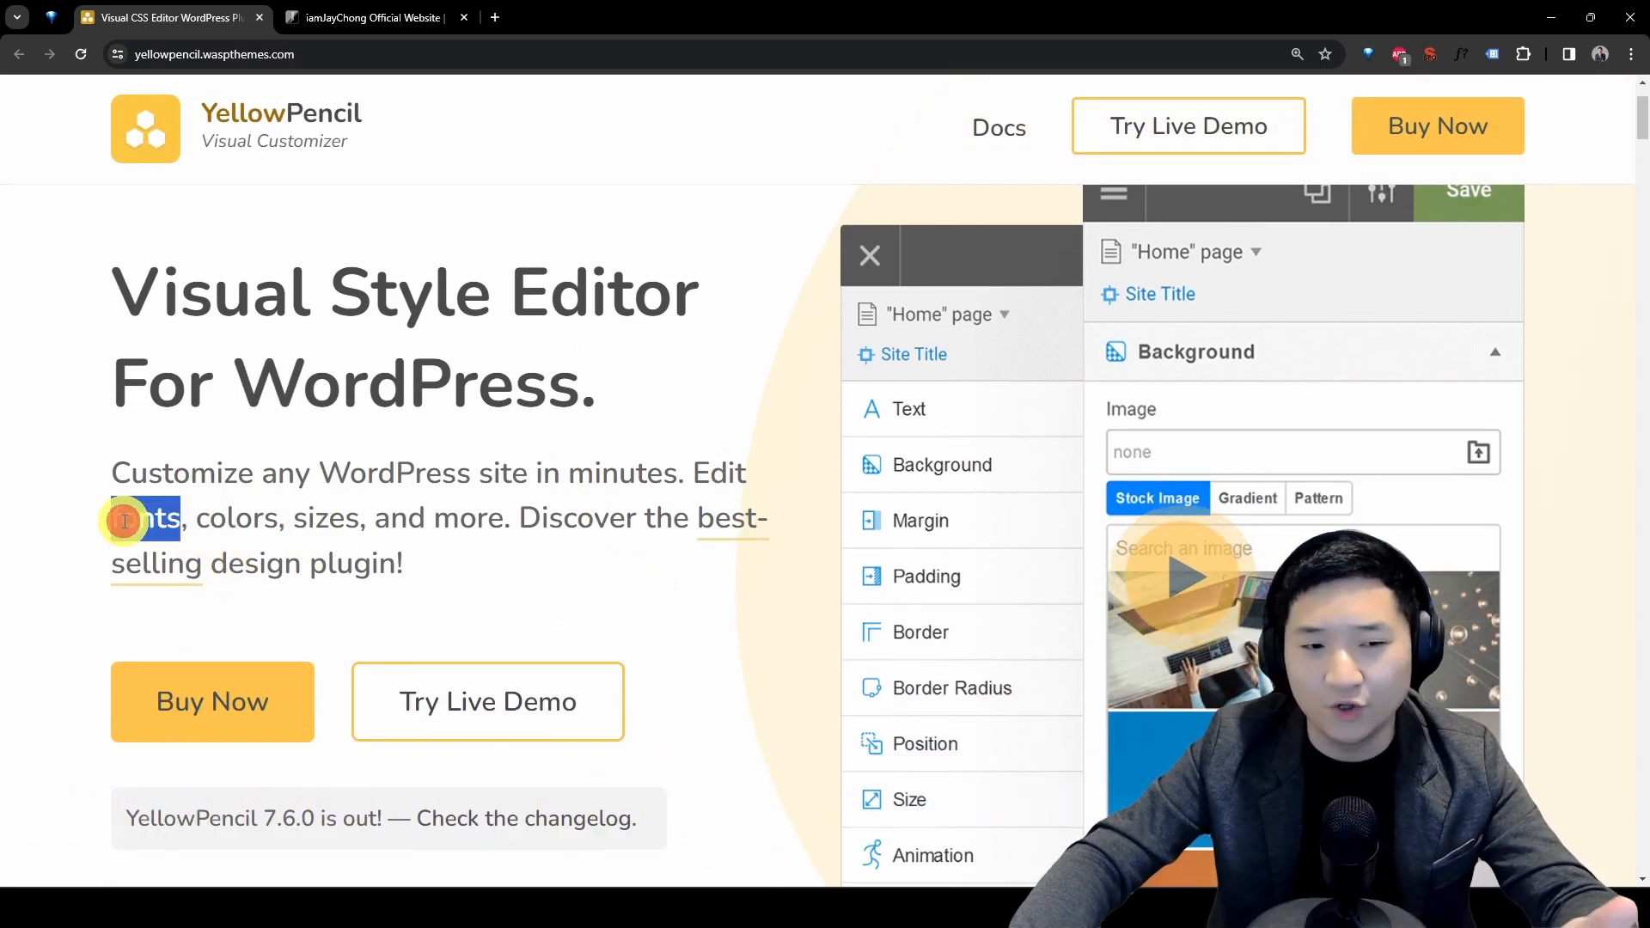
pyautogui.doubleClick(234, 519)
pyautogui.doubleClick(327, 520)
pyautogui.doubleClick(478, 520)
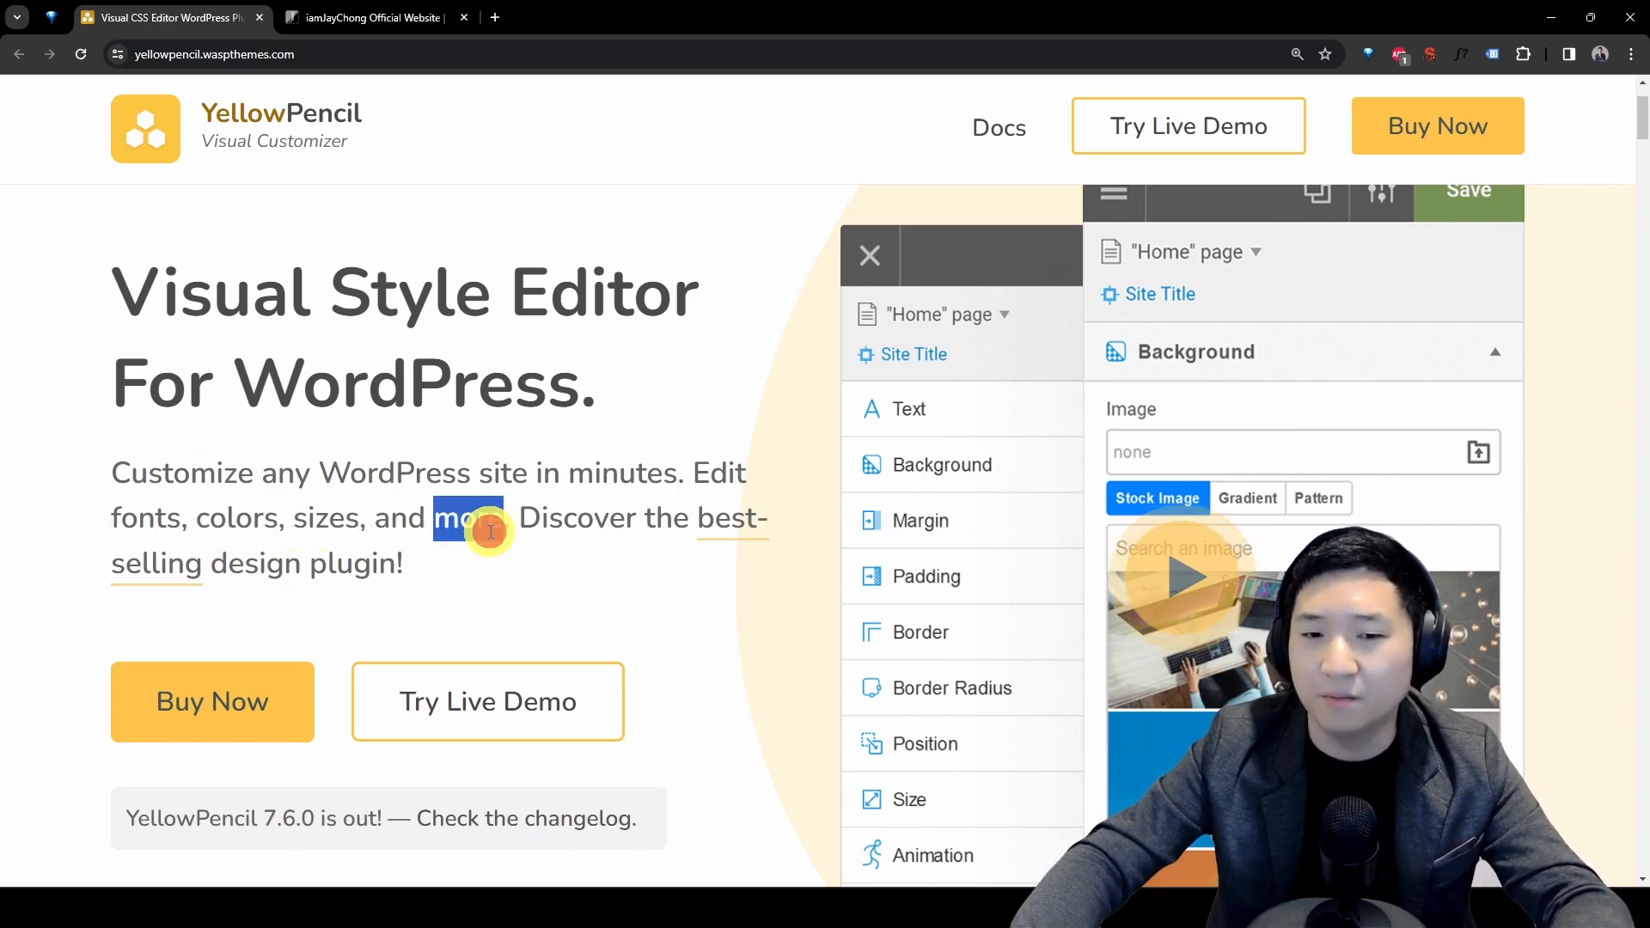
pyautogui.click(742, 601)
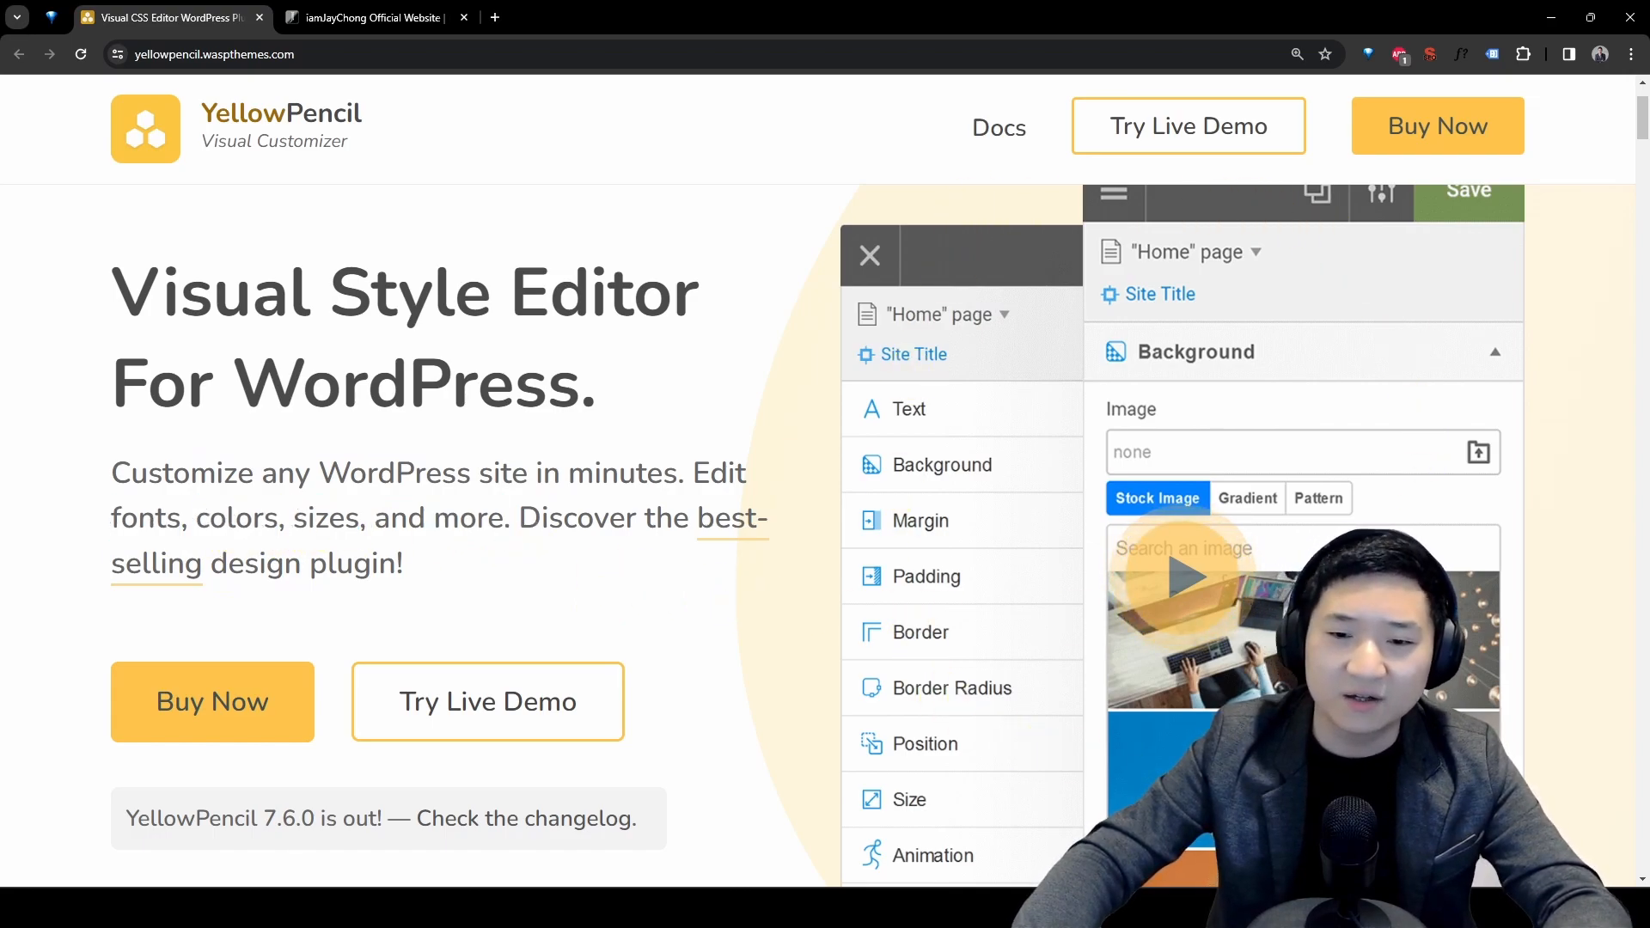
# Examine the style editor preview on the YellowPencil homepage, including its list of editable properties
pyautogui.scroll(-1, 1093, 557)
pyautogui.scroll(-1, 1090, 550)
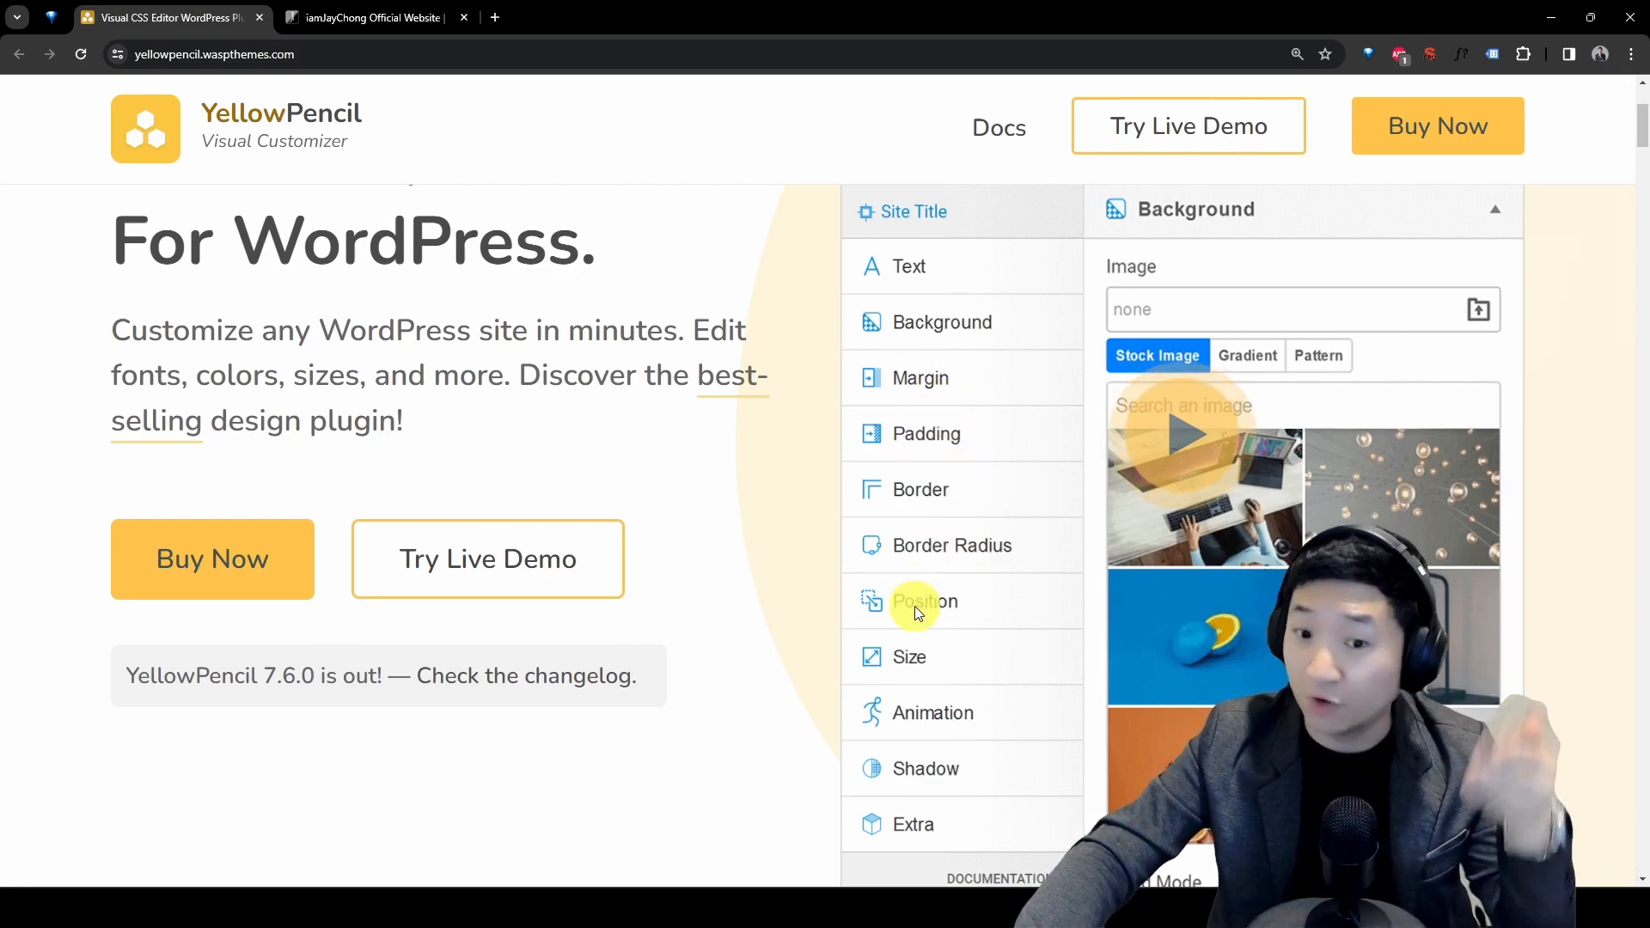
pyautogui.scroll(-2, 969, 690)
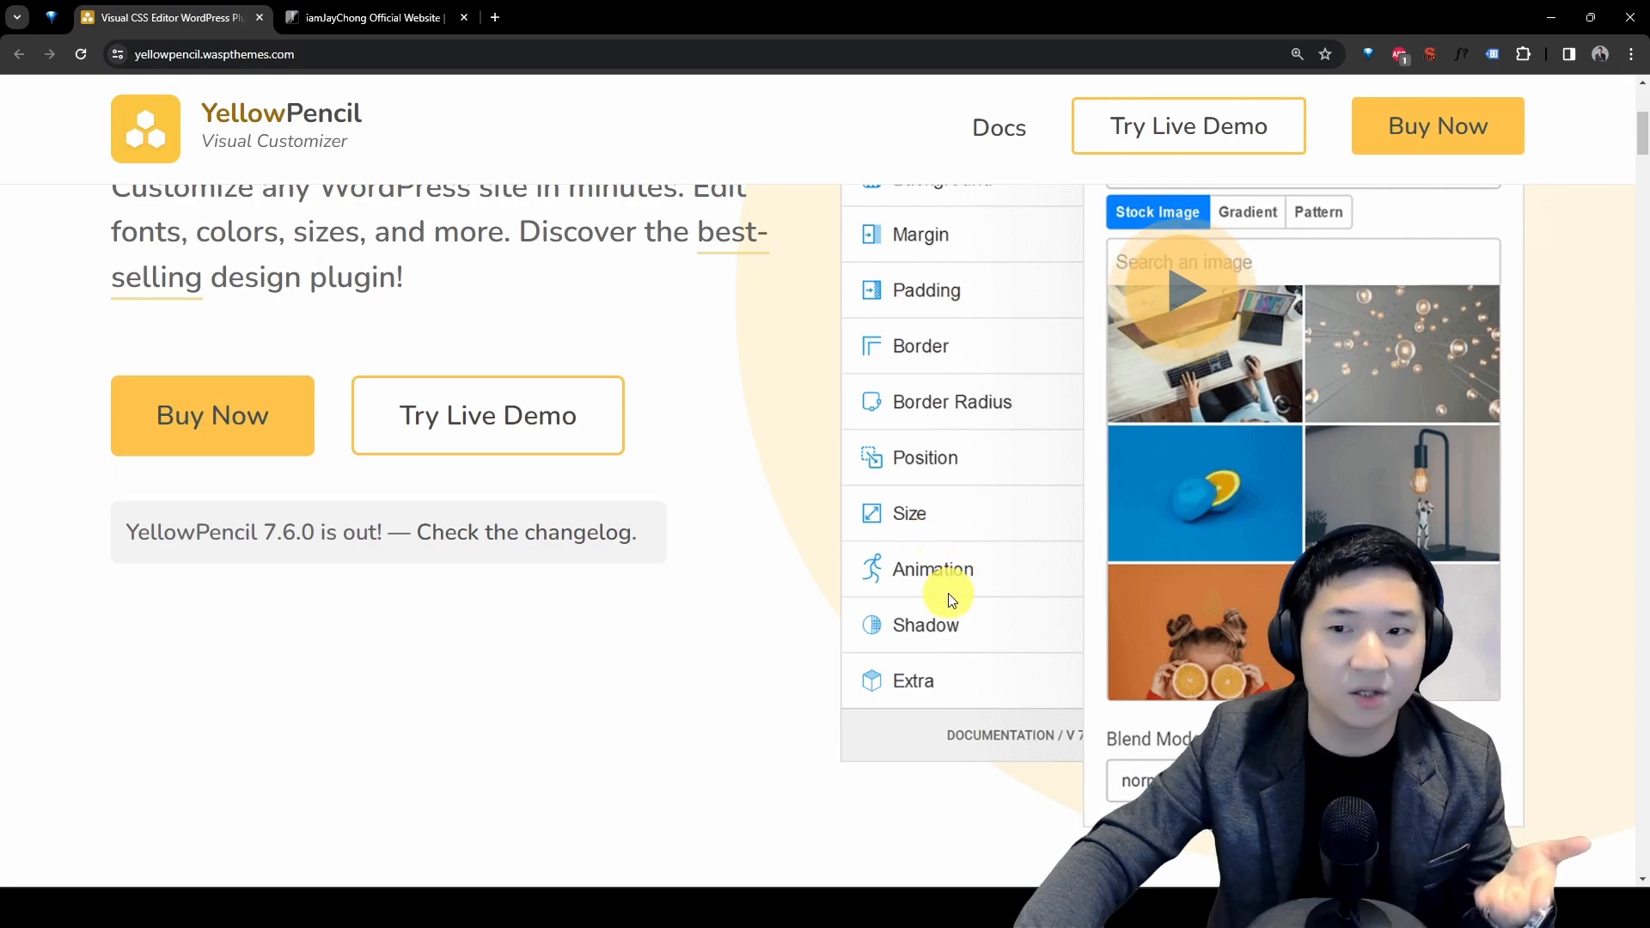
pyautogui.scroll(1, 1270, 675)
pyautogui.scroll(2, 1270, 670)
# Examine YellowPencil's key features and the rest of the homepage down to the footer, and return to its beginning
pyautogui.scroll(-10, 1118, 479)
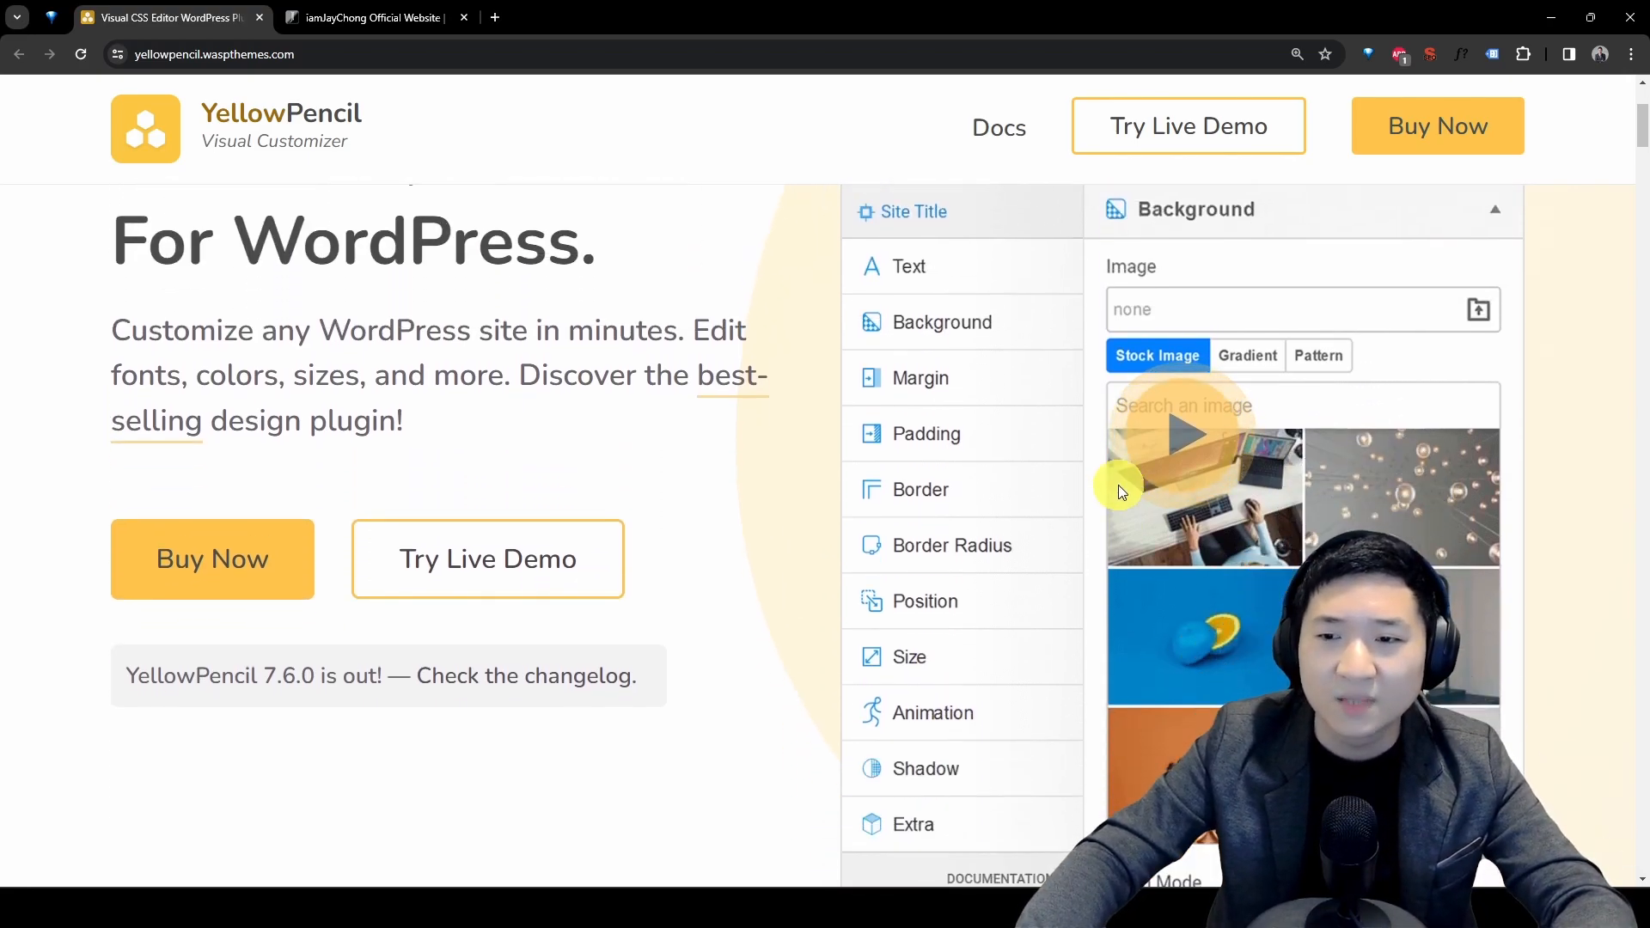
pyautogui.scroll(-10, 1117, 445)
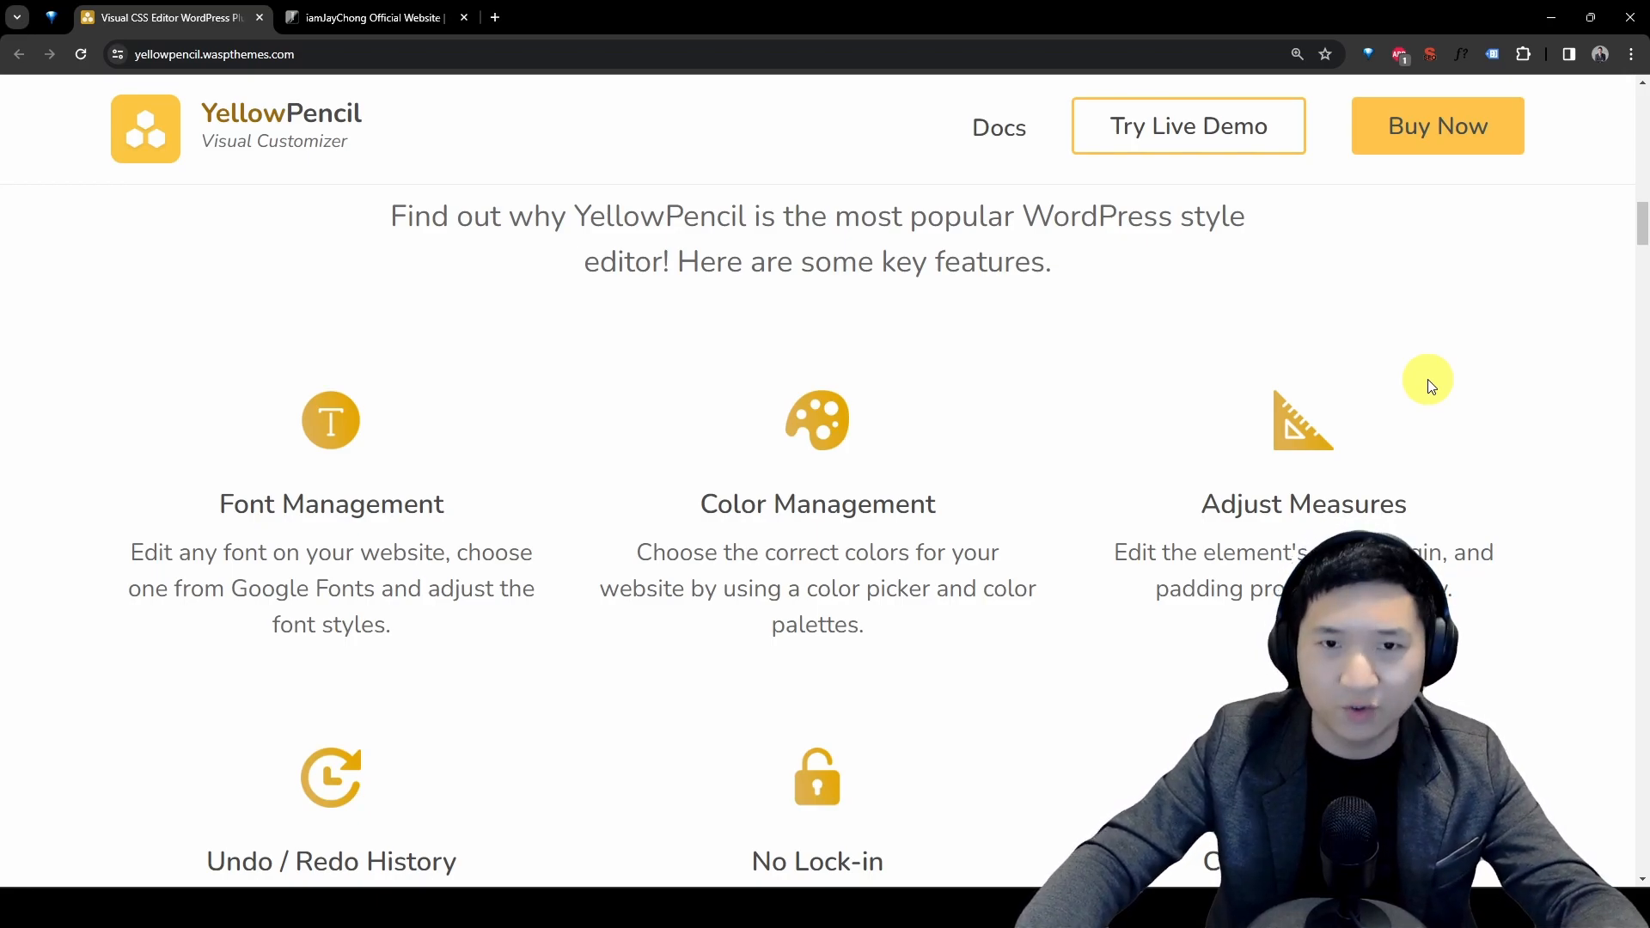
pyautogui.scroll(-7, 1466, 344)
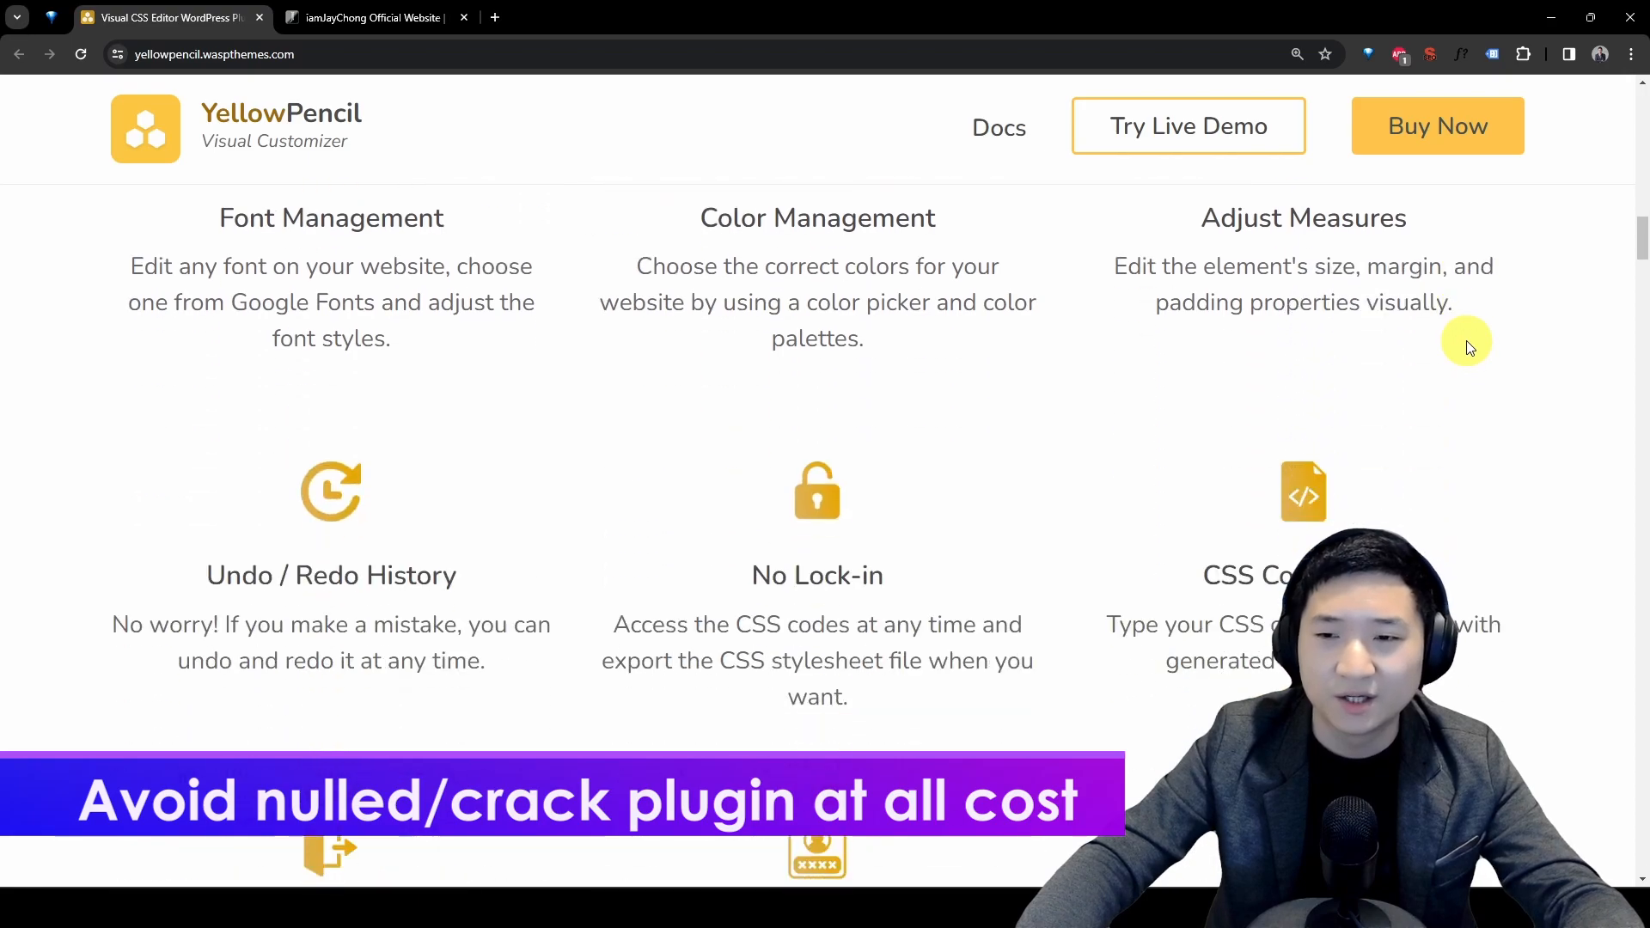
pyautogui.scroll(1, 1641, 208)
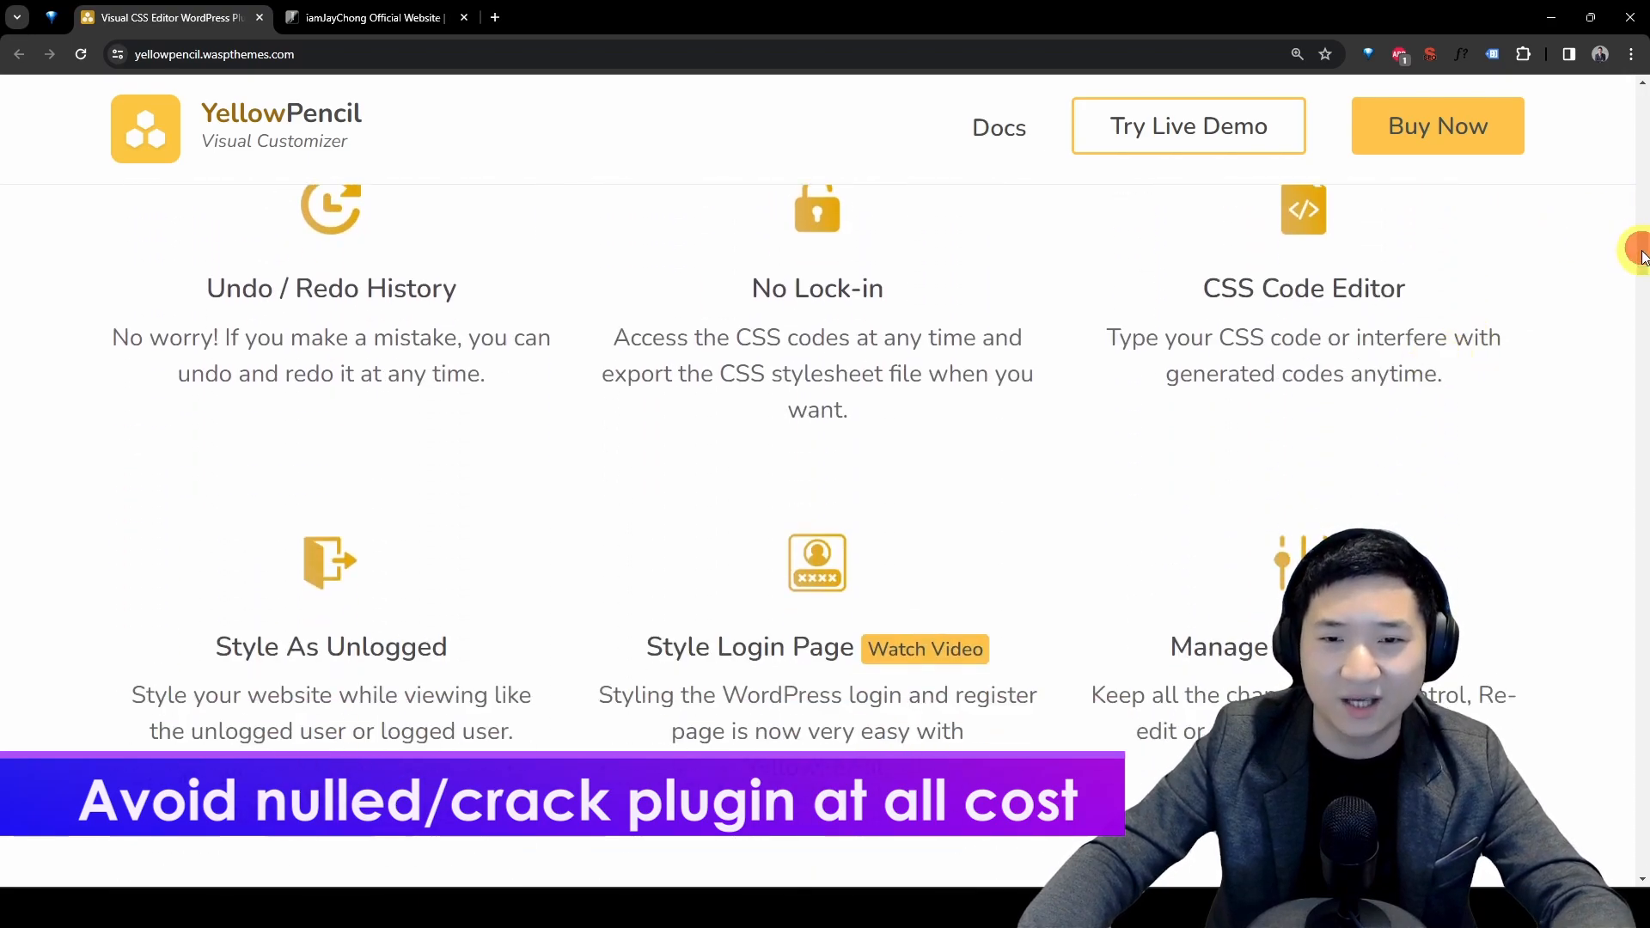
pyautogui.scroll(-1, 1642, 255)
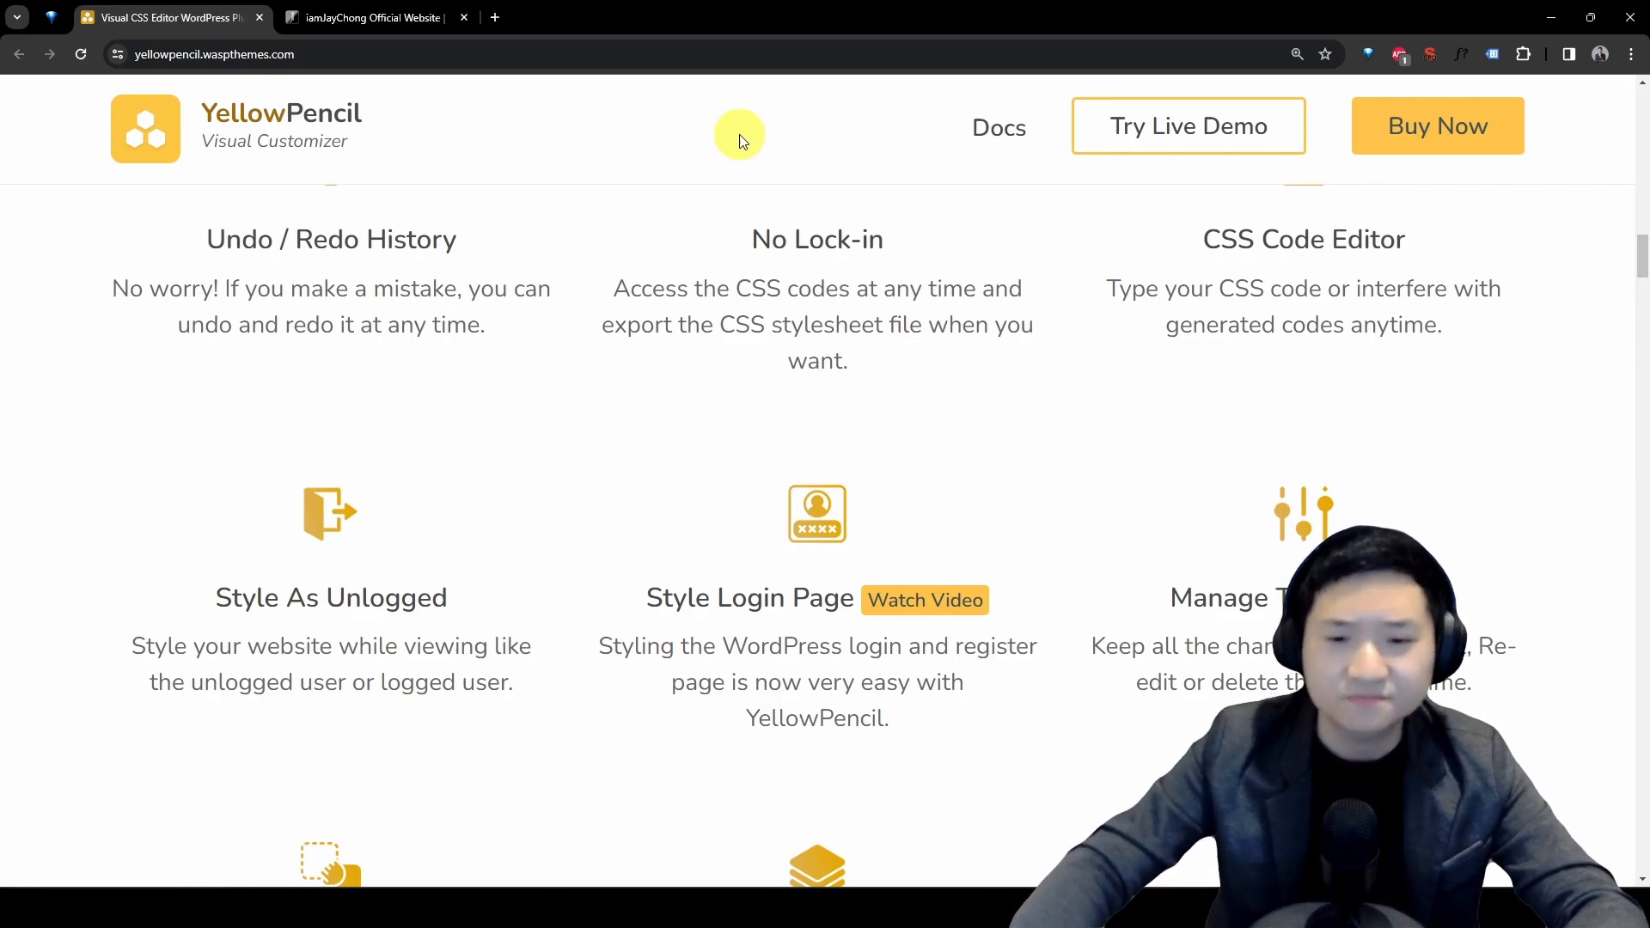
pyautogui.moveTo(217, 588); pyautogui.dragTo(1109, 636)
pyautogui.scroll(-10, 1381, 435)
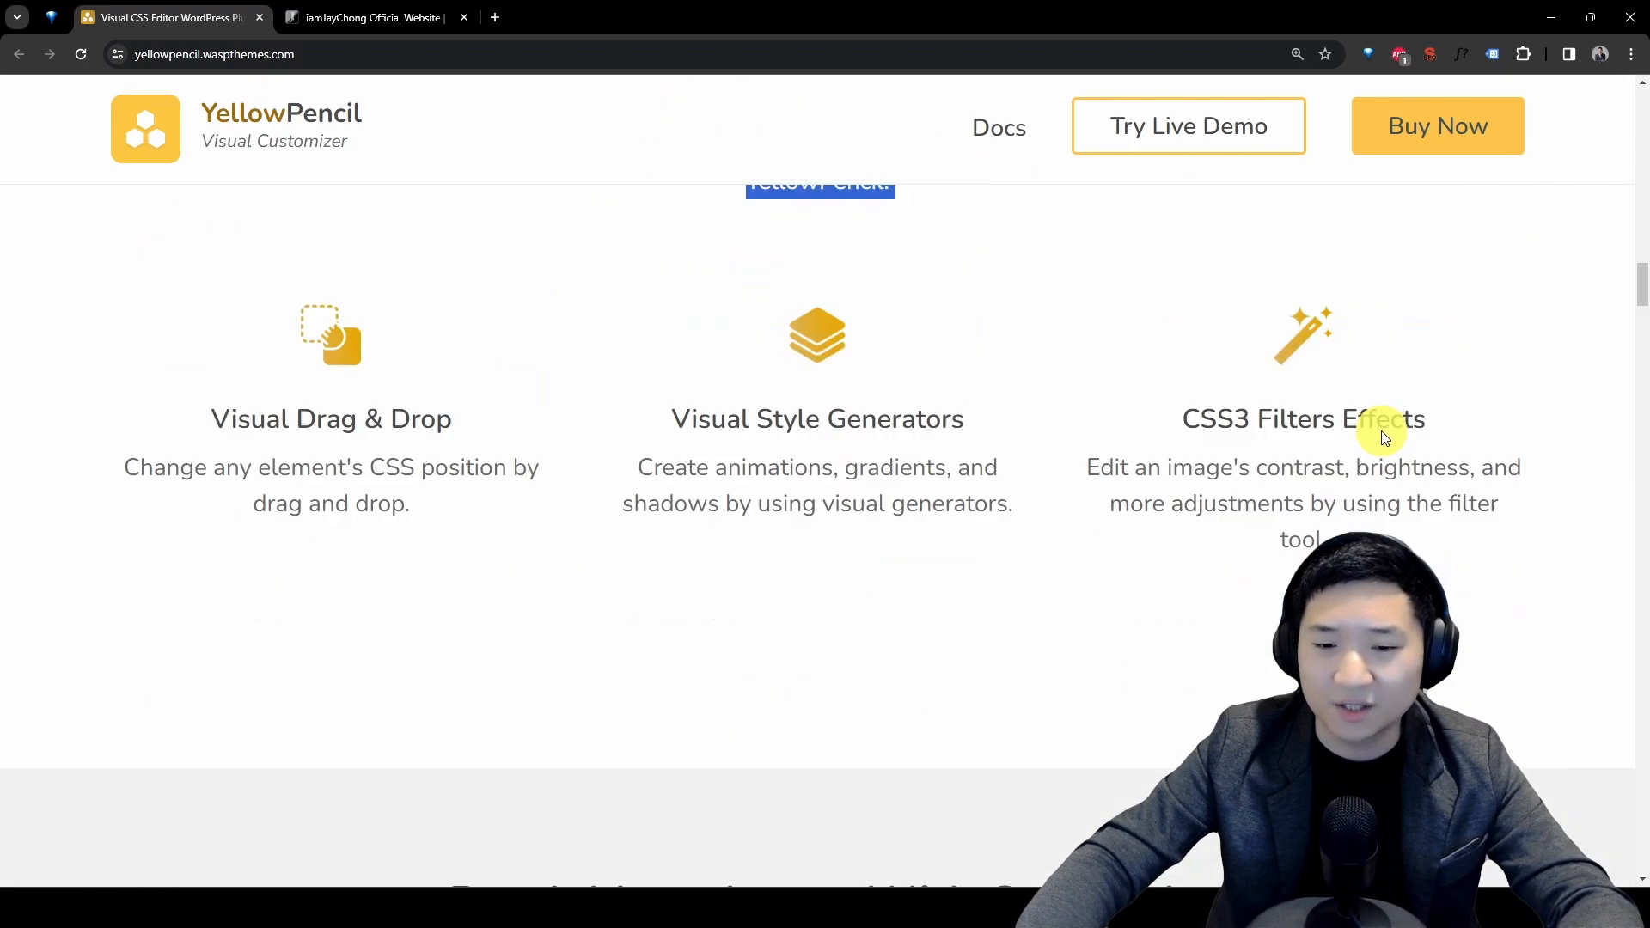
pyautogui.scroll(-5, 1419, 434)
pyautogui.moveTo(1642, 328); pyautogui.dragTo(1642, 847)
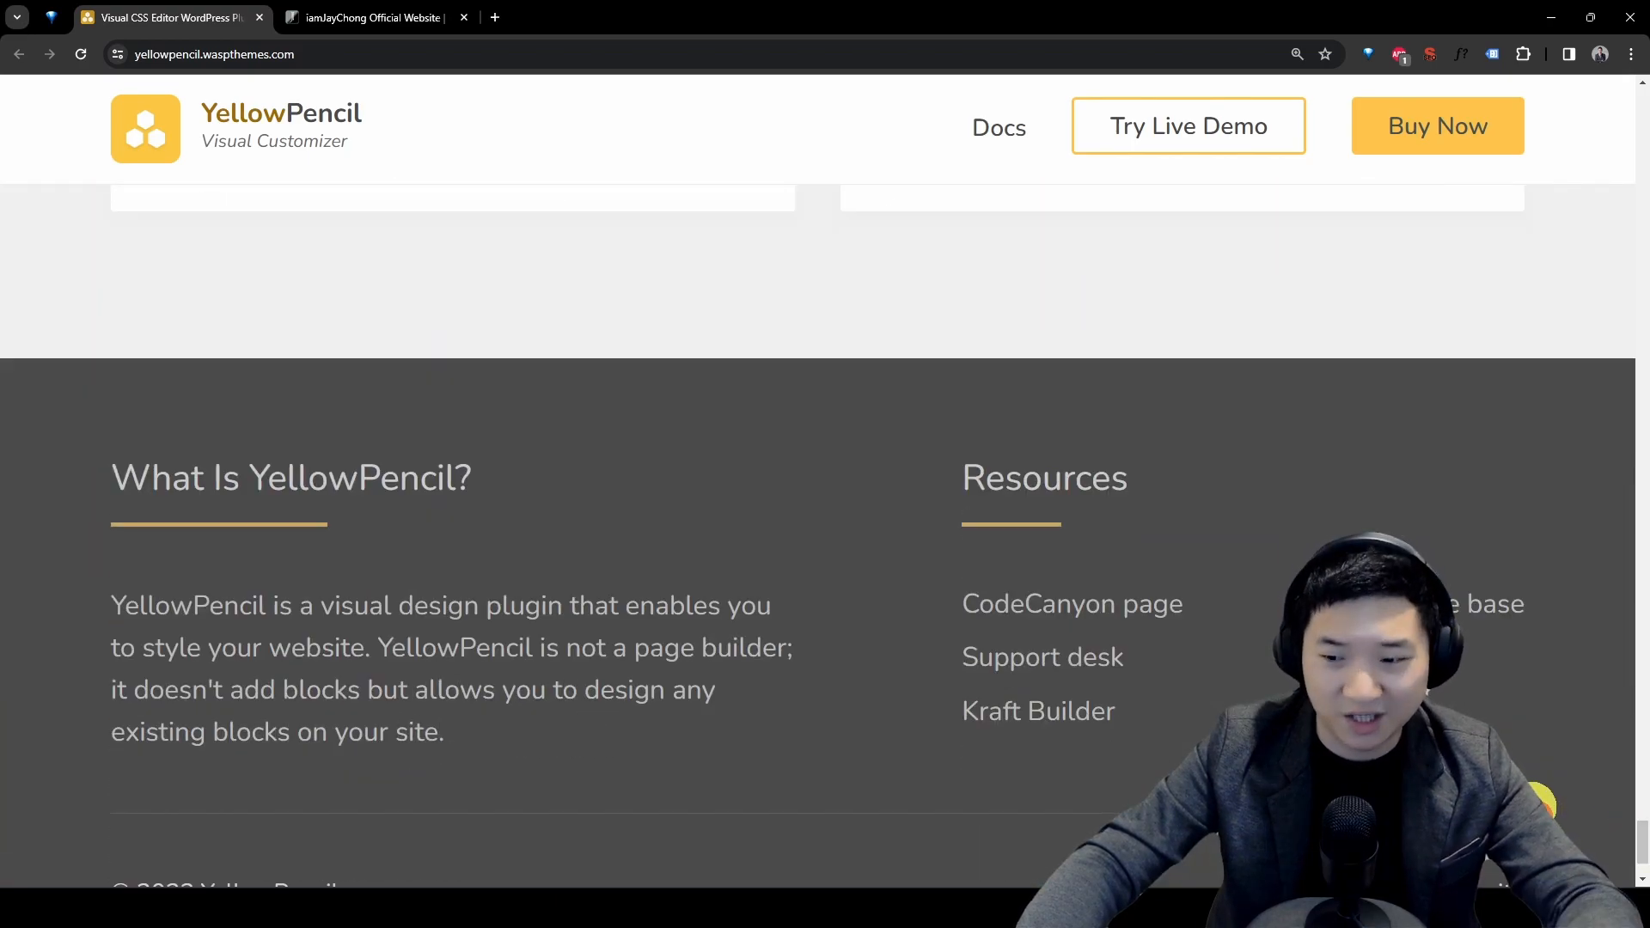
pyautogui.press('Home')
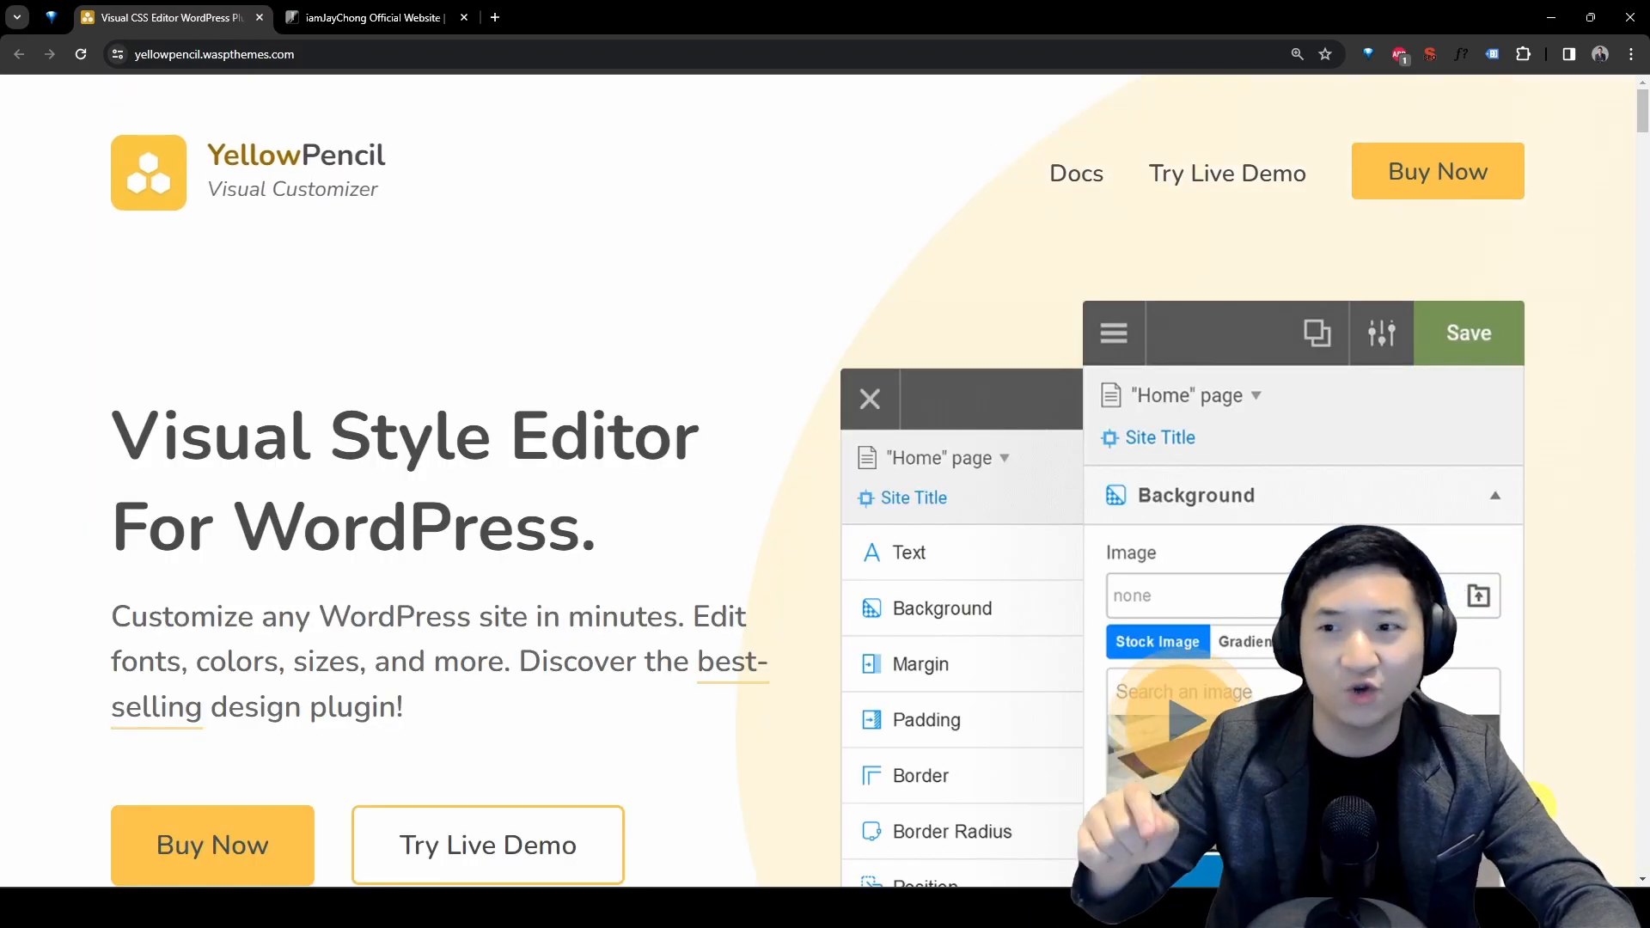
# Switch to the WordPress site's page and circle the Edit With YellowPencil entry in its admin bar with the annotation pen
pyautogui.hotkey('ctrl', 'Tab')
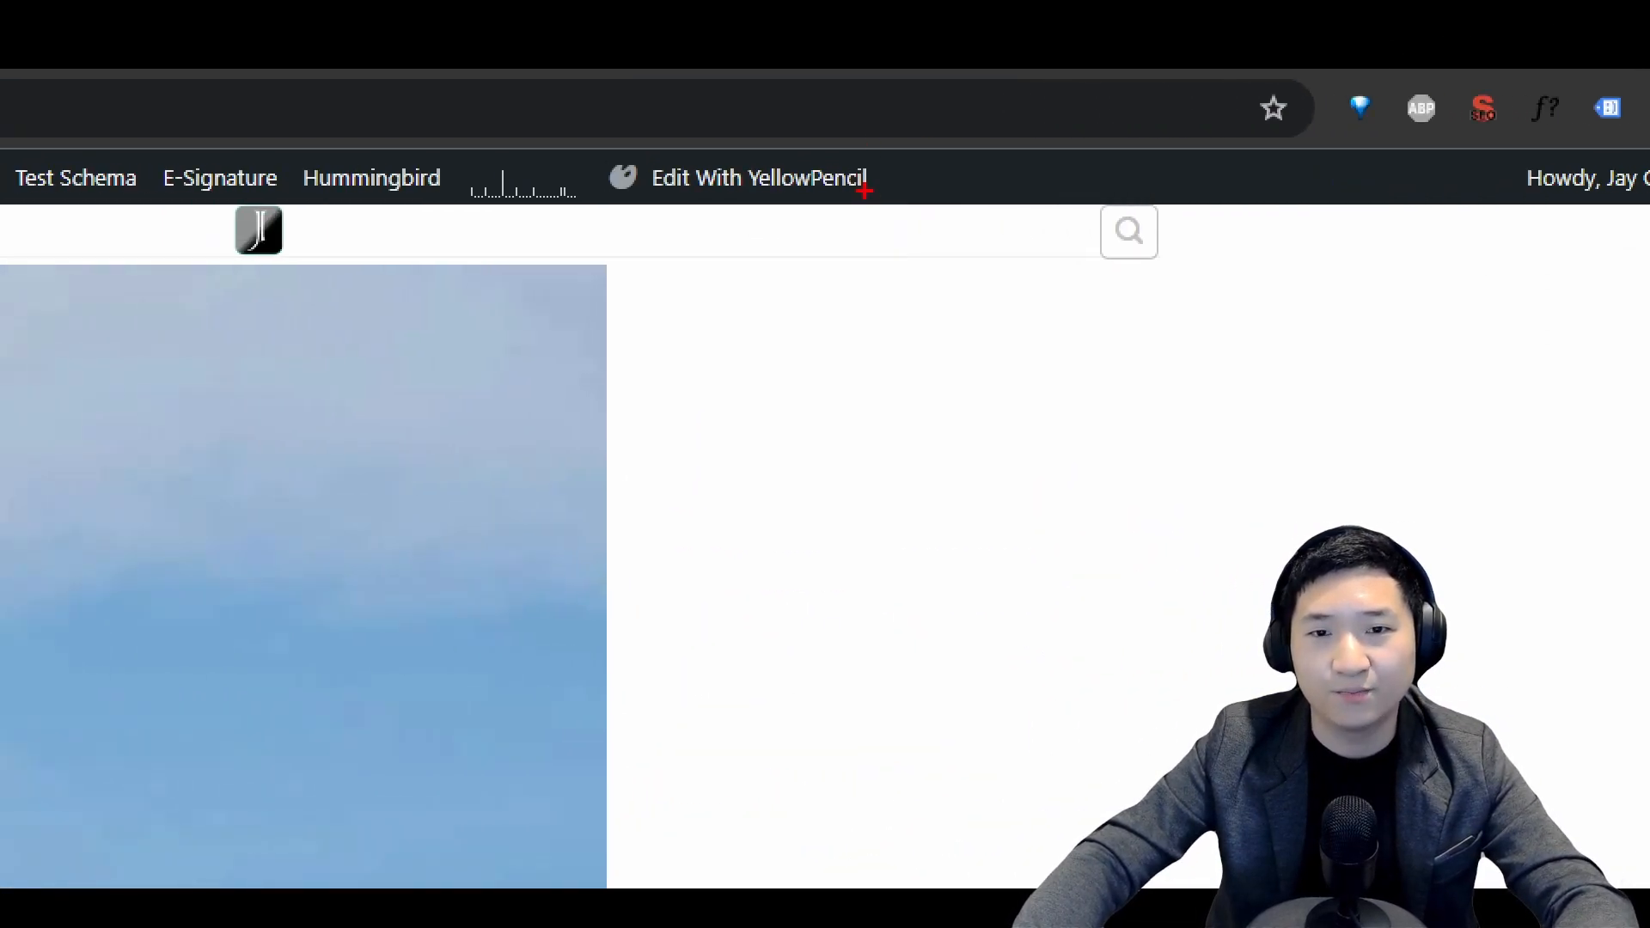
pyautogui.moveTo(971, 140)
pyautogui.mouseDown()
pyautogui.moveTo(627, 99)
pyautogui.moveTo(1006, 240)
pyautogui.moveTo(918, 97)
pyautogui.mouseUp()
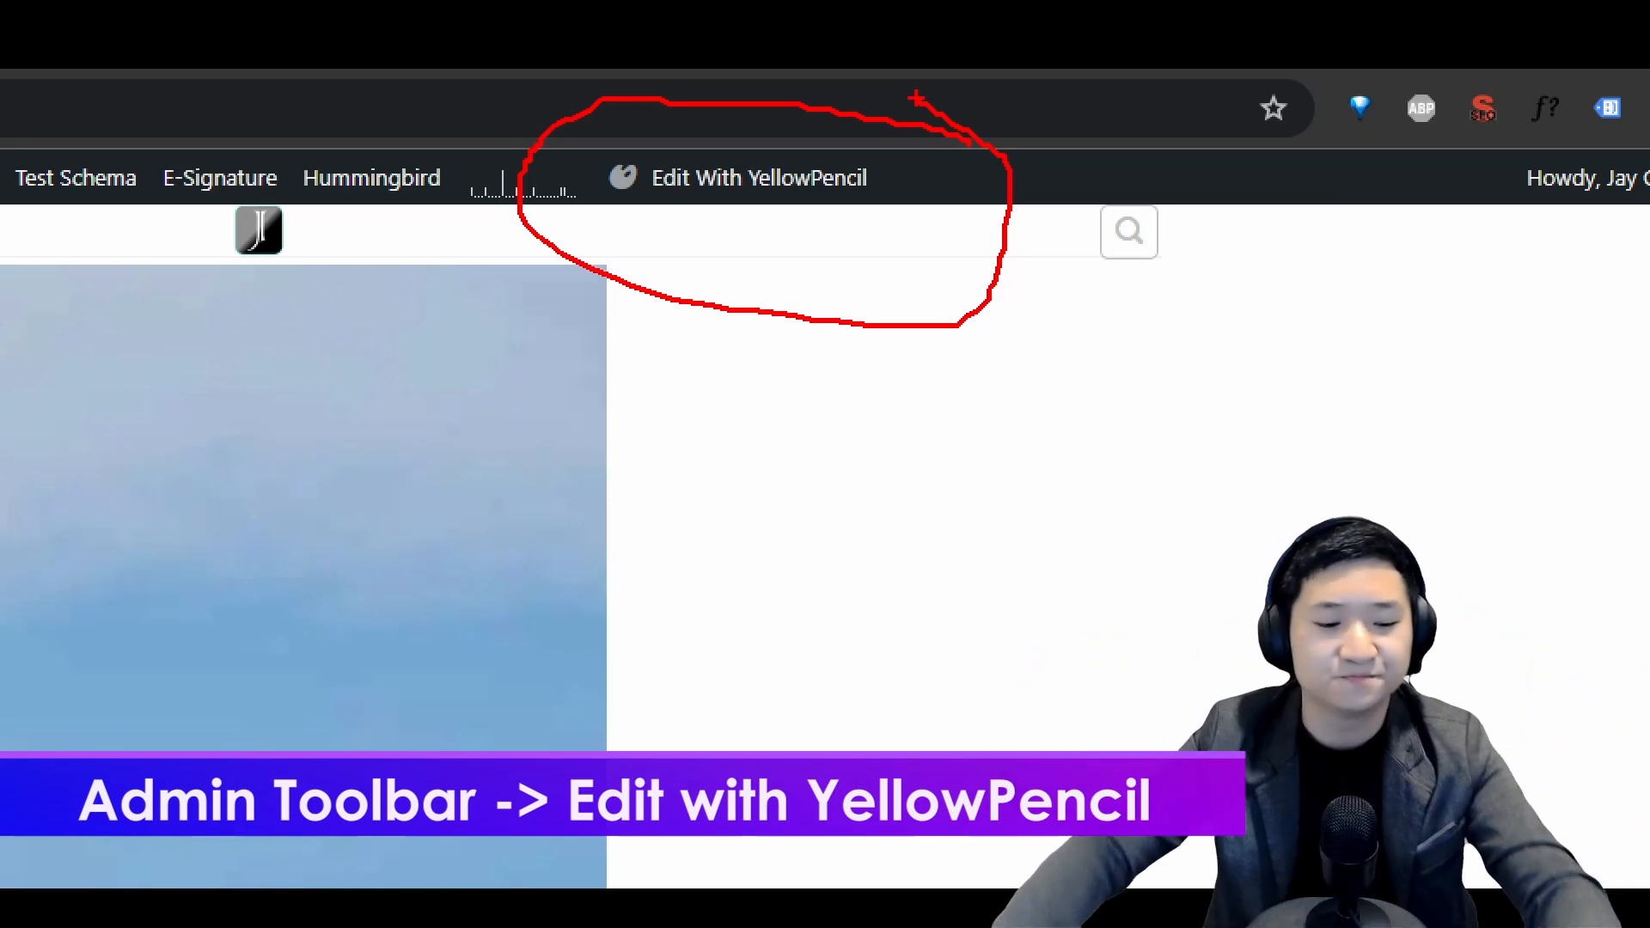
pyautogui.press('Escape')
# Open the same page address in an incognito window and look over the page as a logged-out visitor
pyautogui.click(865, 47)
pyautogui.hotkey('ctrl', 'c')
pyautogui.hotkey('ctrl', 'shift', 'n')
pyautogui.hotkey('ctrl', 'v')
pyautogui.press('Return')
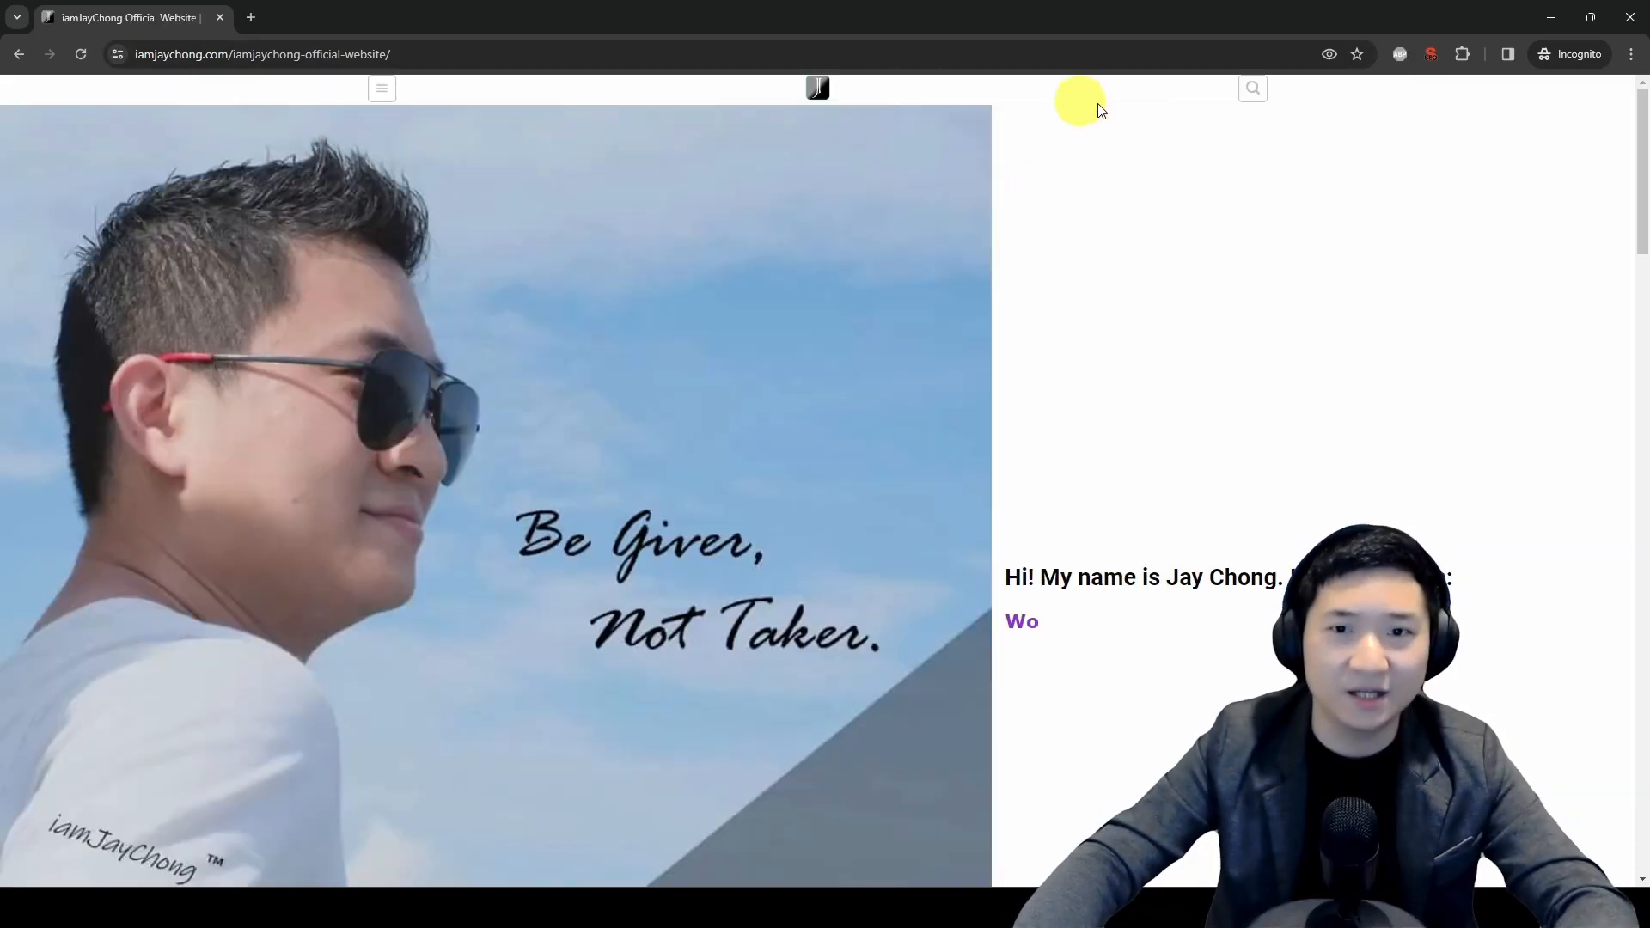
pyautogui.scroll(-6, 939, 166)
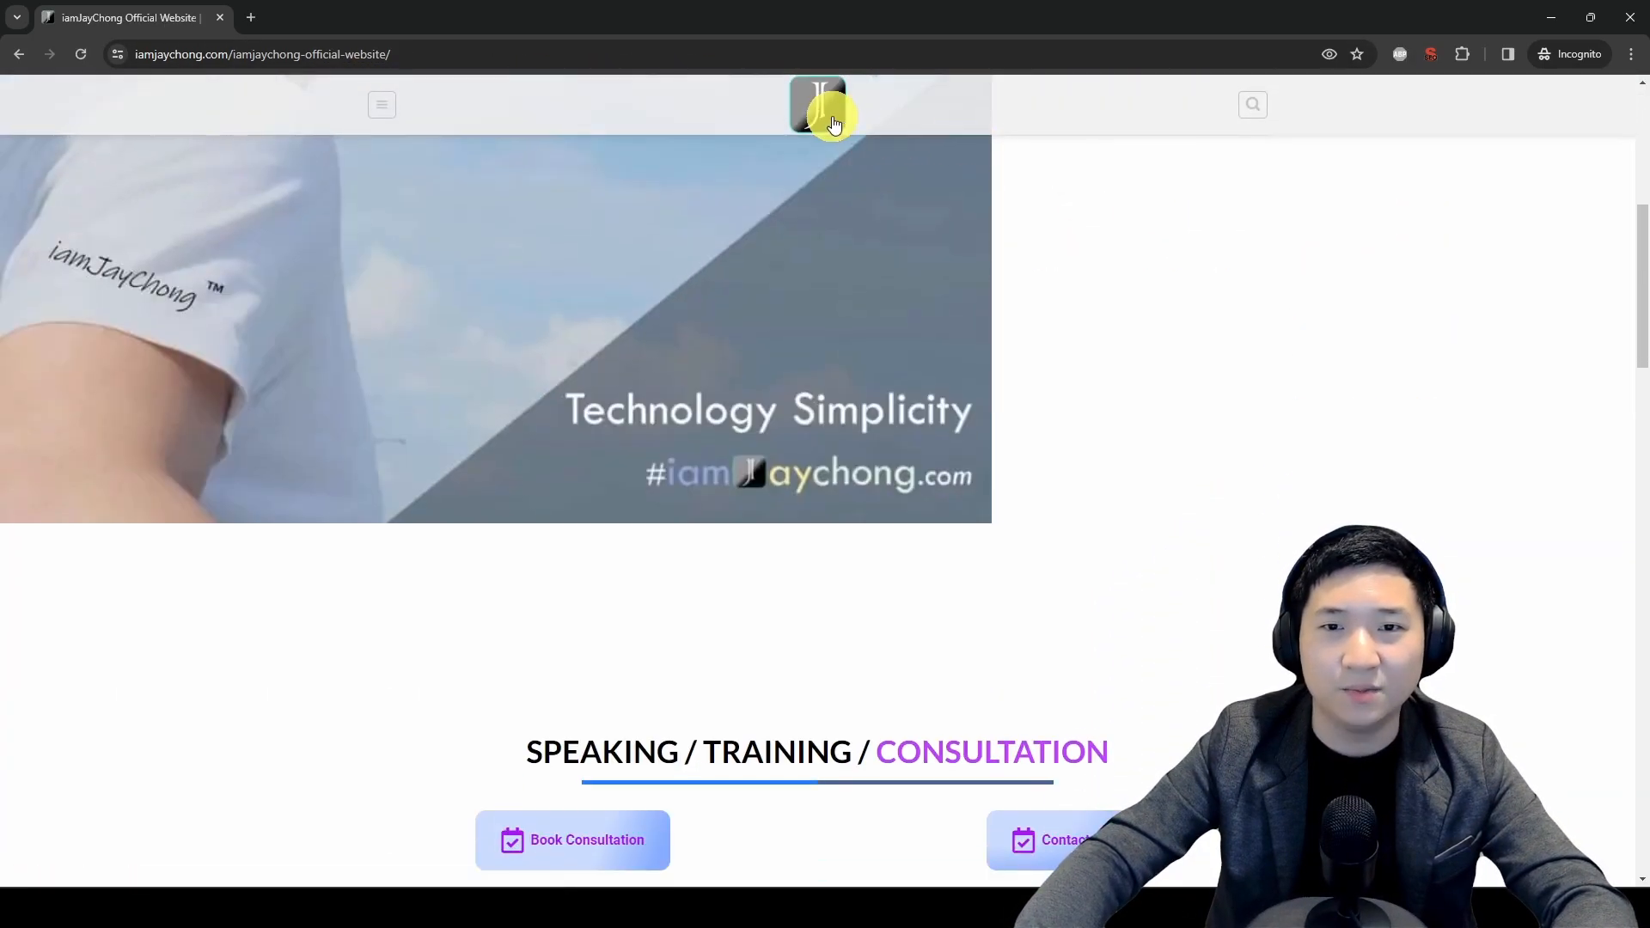
pyautogui.scroll(6, 1319, 286)
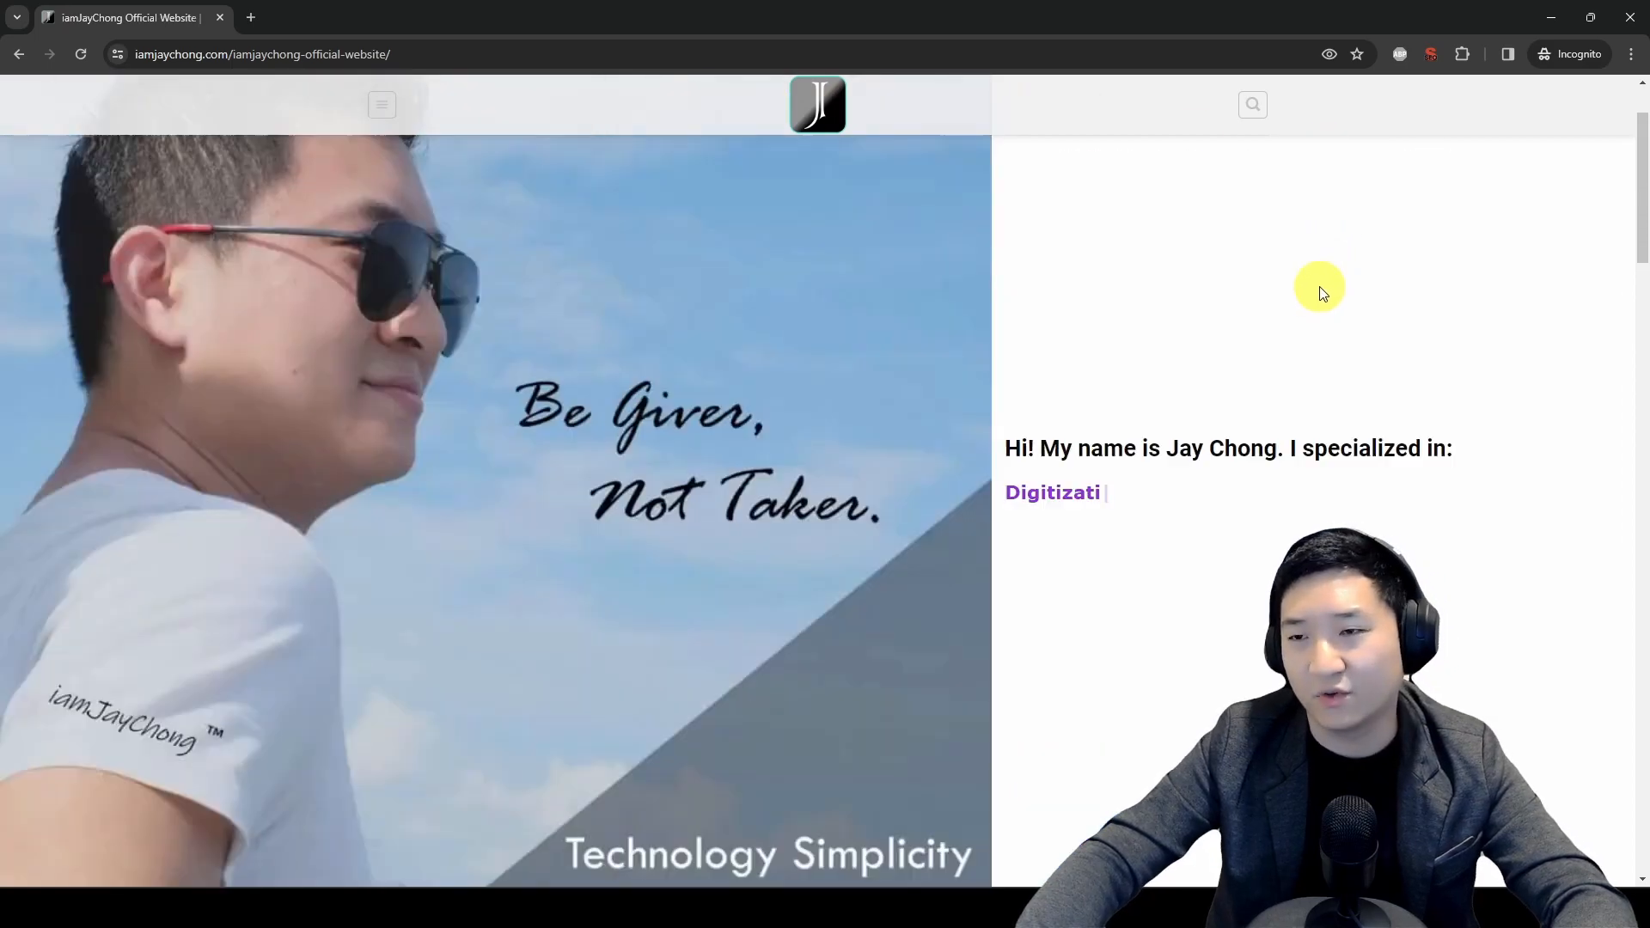
# Return to the logged-in browser window and open the page for editing in YellowPencil
pyautogui.hotkey('alt', 'Tab')
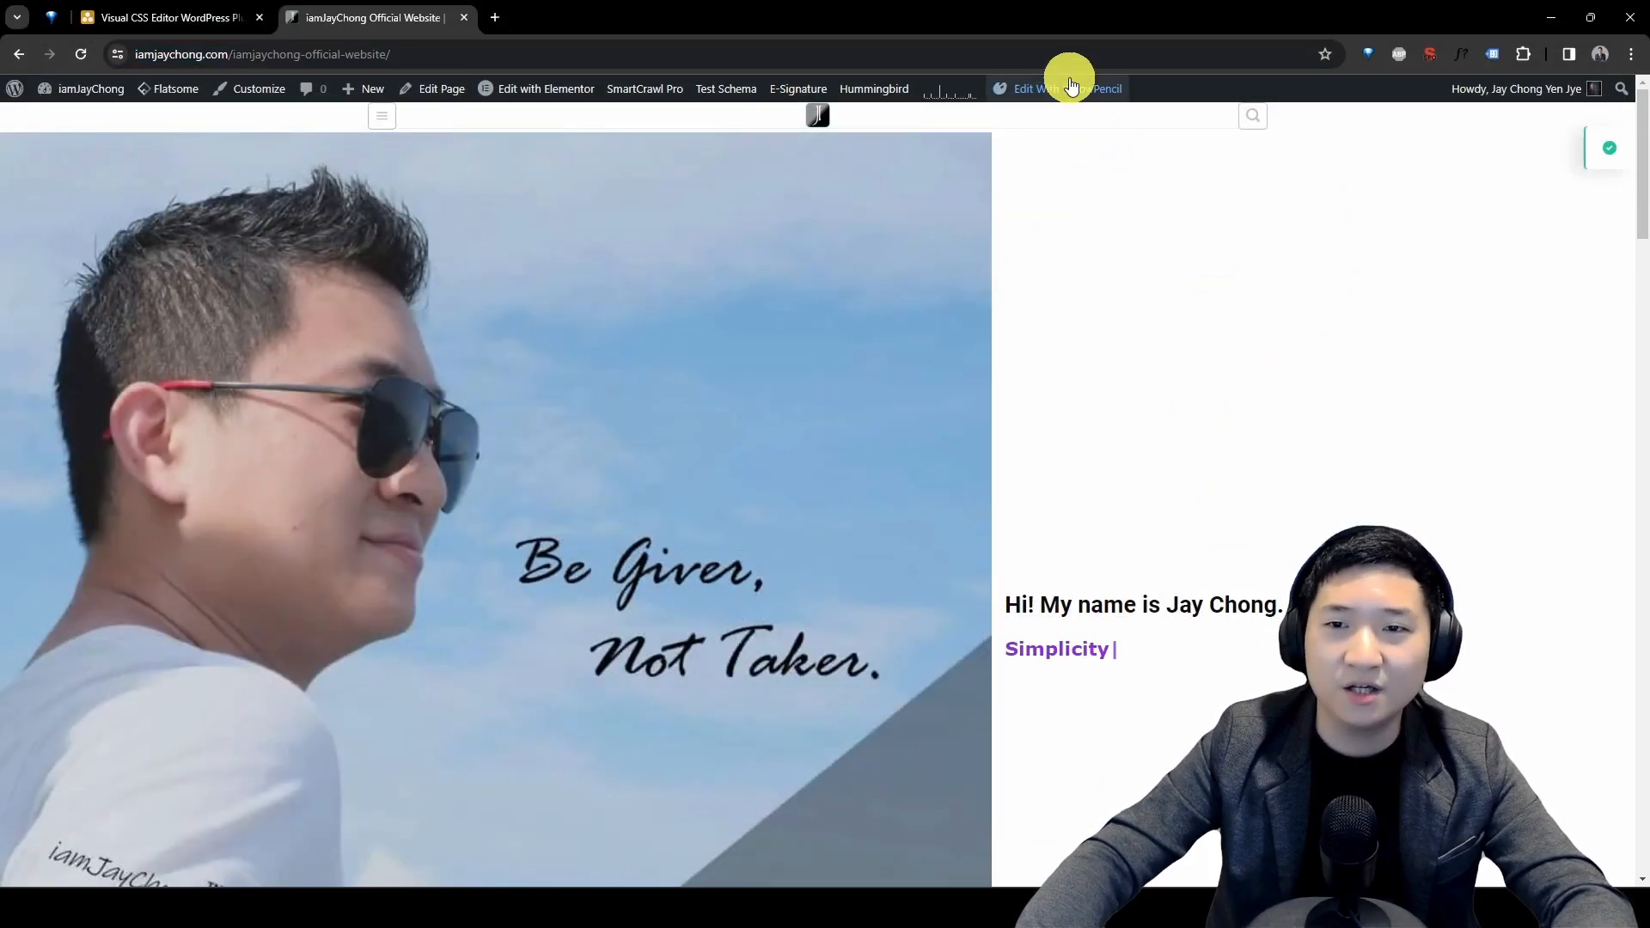
pyautogui.click(1068, 89)
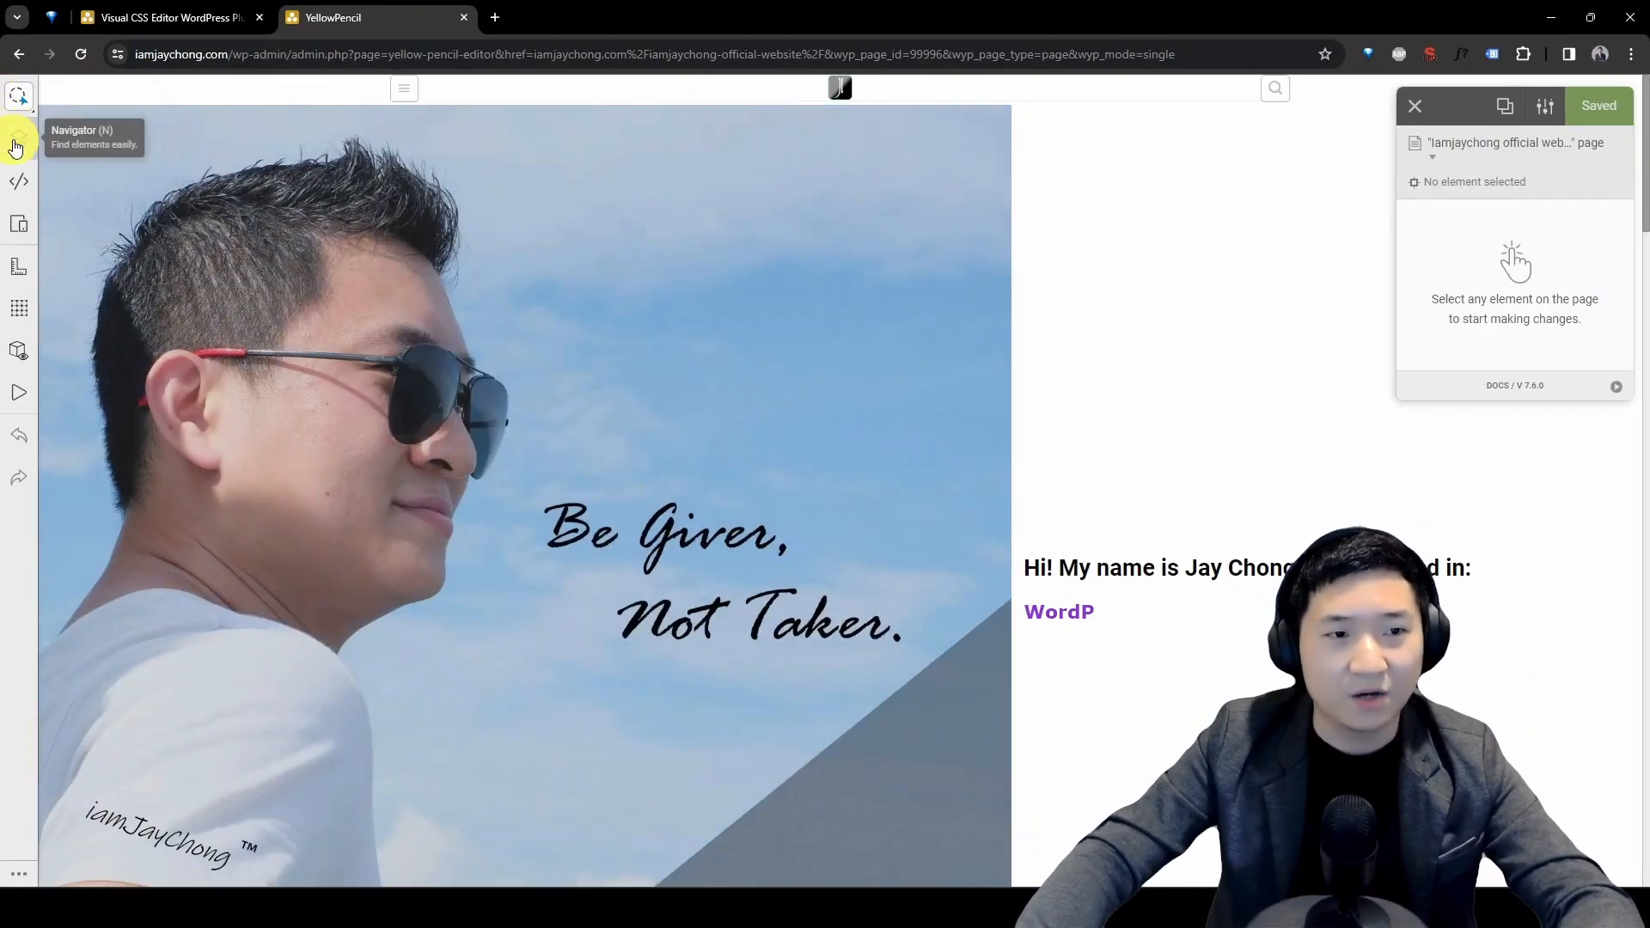
# Inspect the page's element tree in the Navigator and its single-page CSS in the code editor, and close the code editor
pyautogui.click(18, 141)
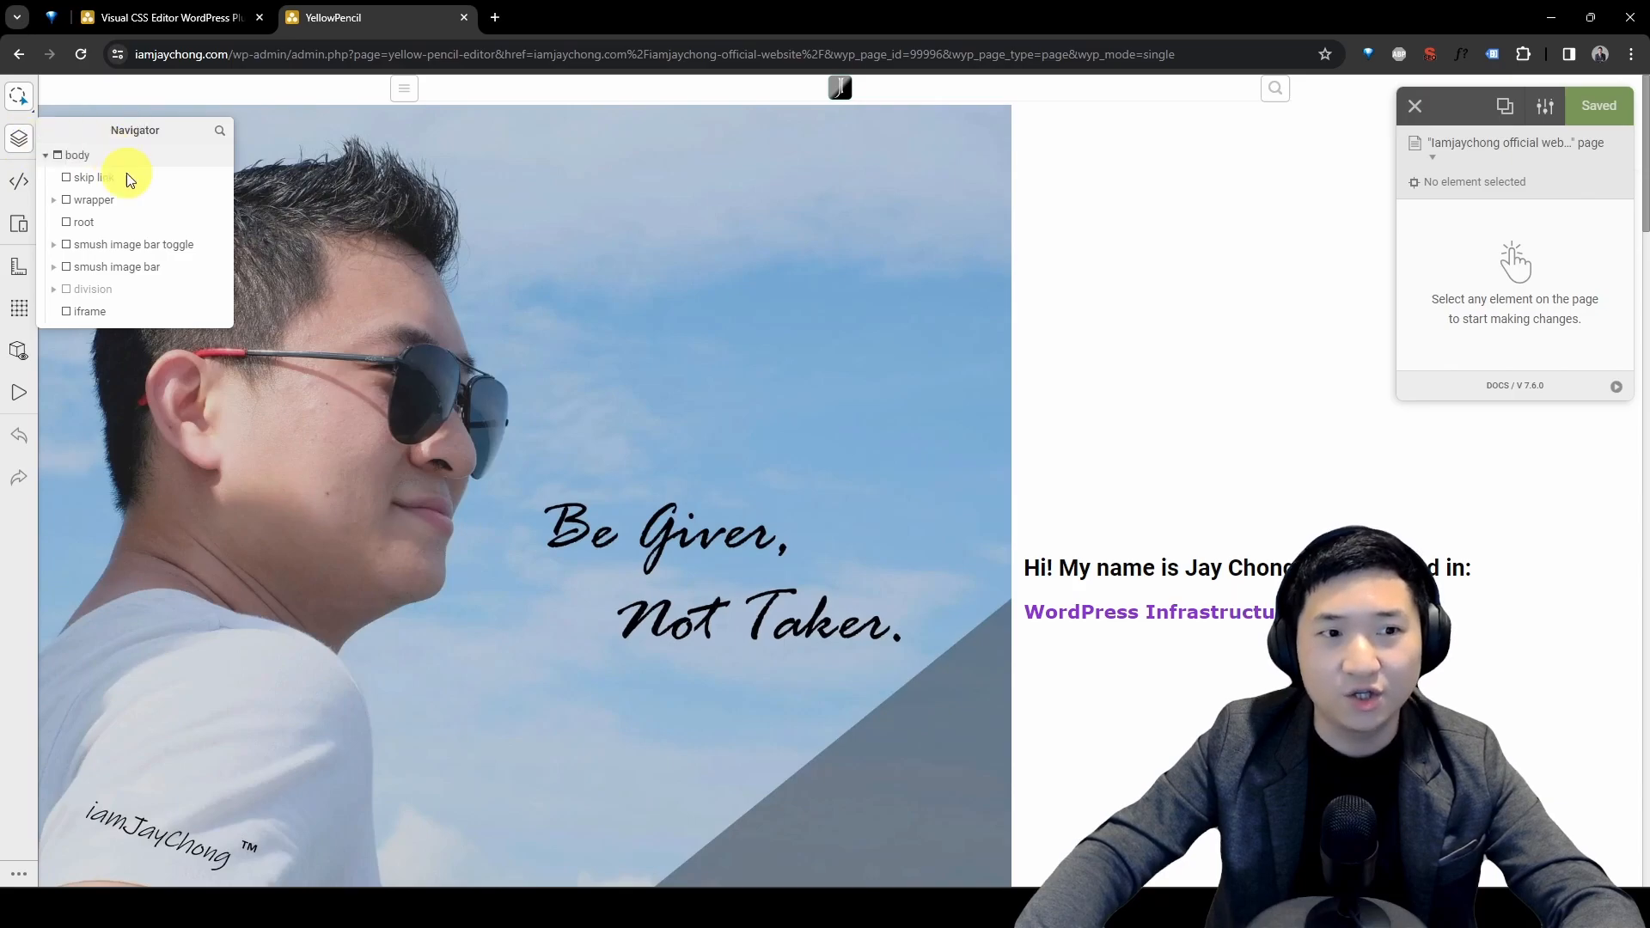
pyautogui.click(19, 182)
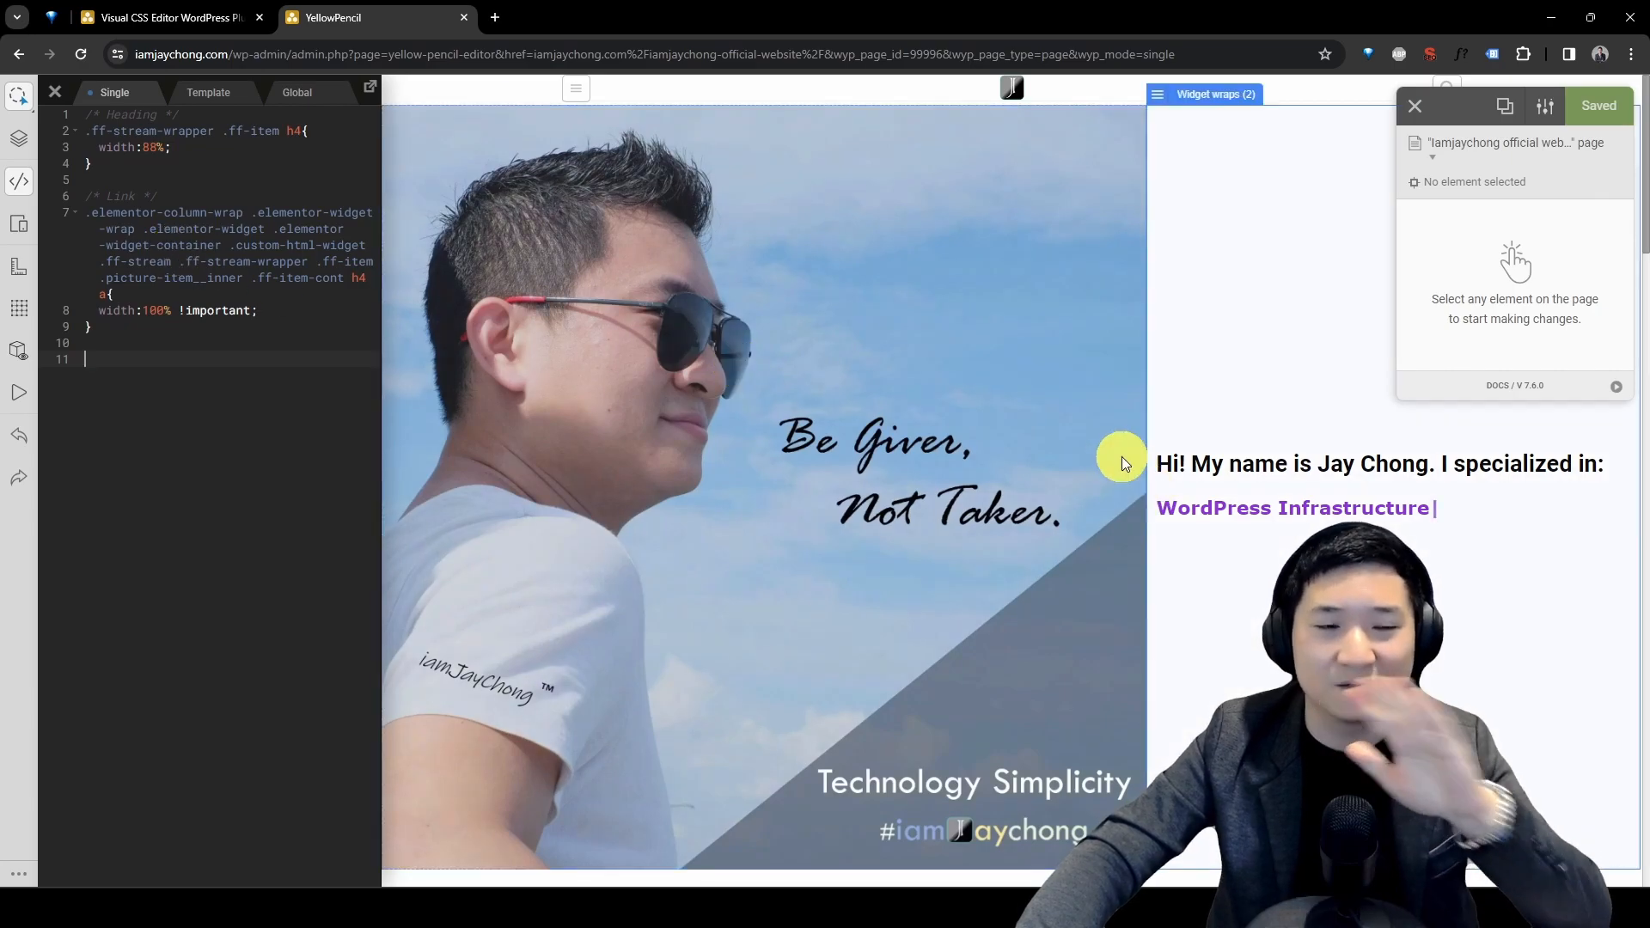
pyautogui.click(34, 184)
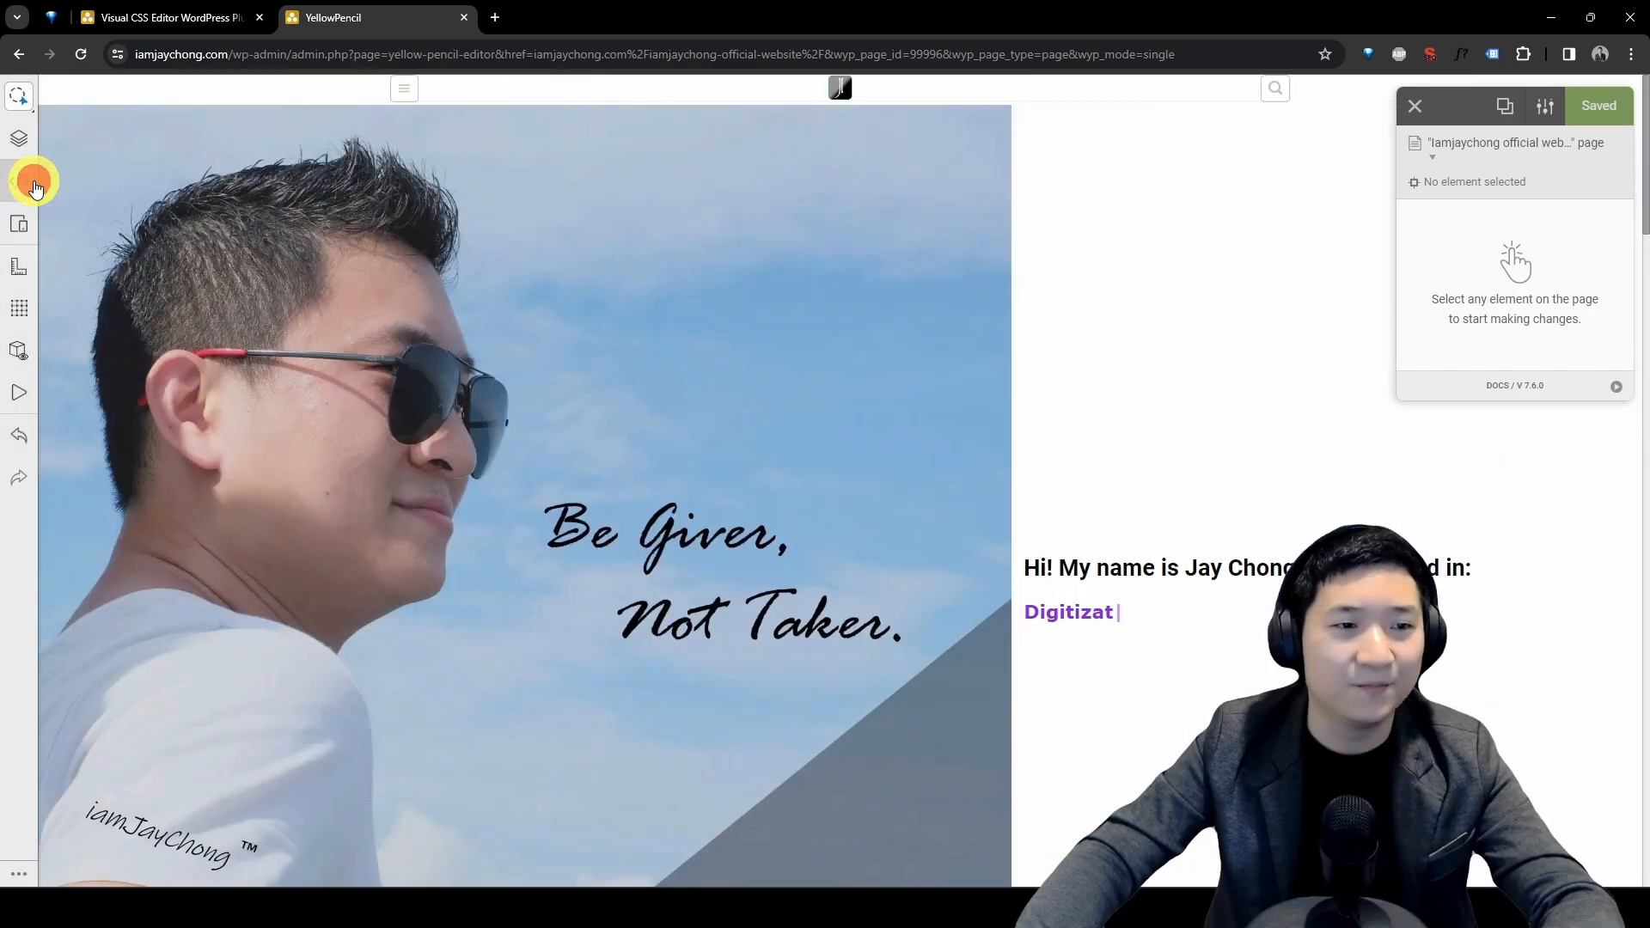
# Turn on Responsive Mode and preview the page at the 767px, 1024px, 1439px and 500px screen widths
pyautogui.click(20, 231)
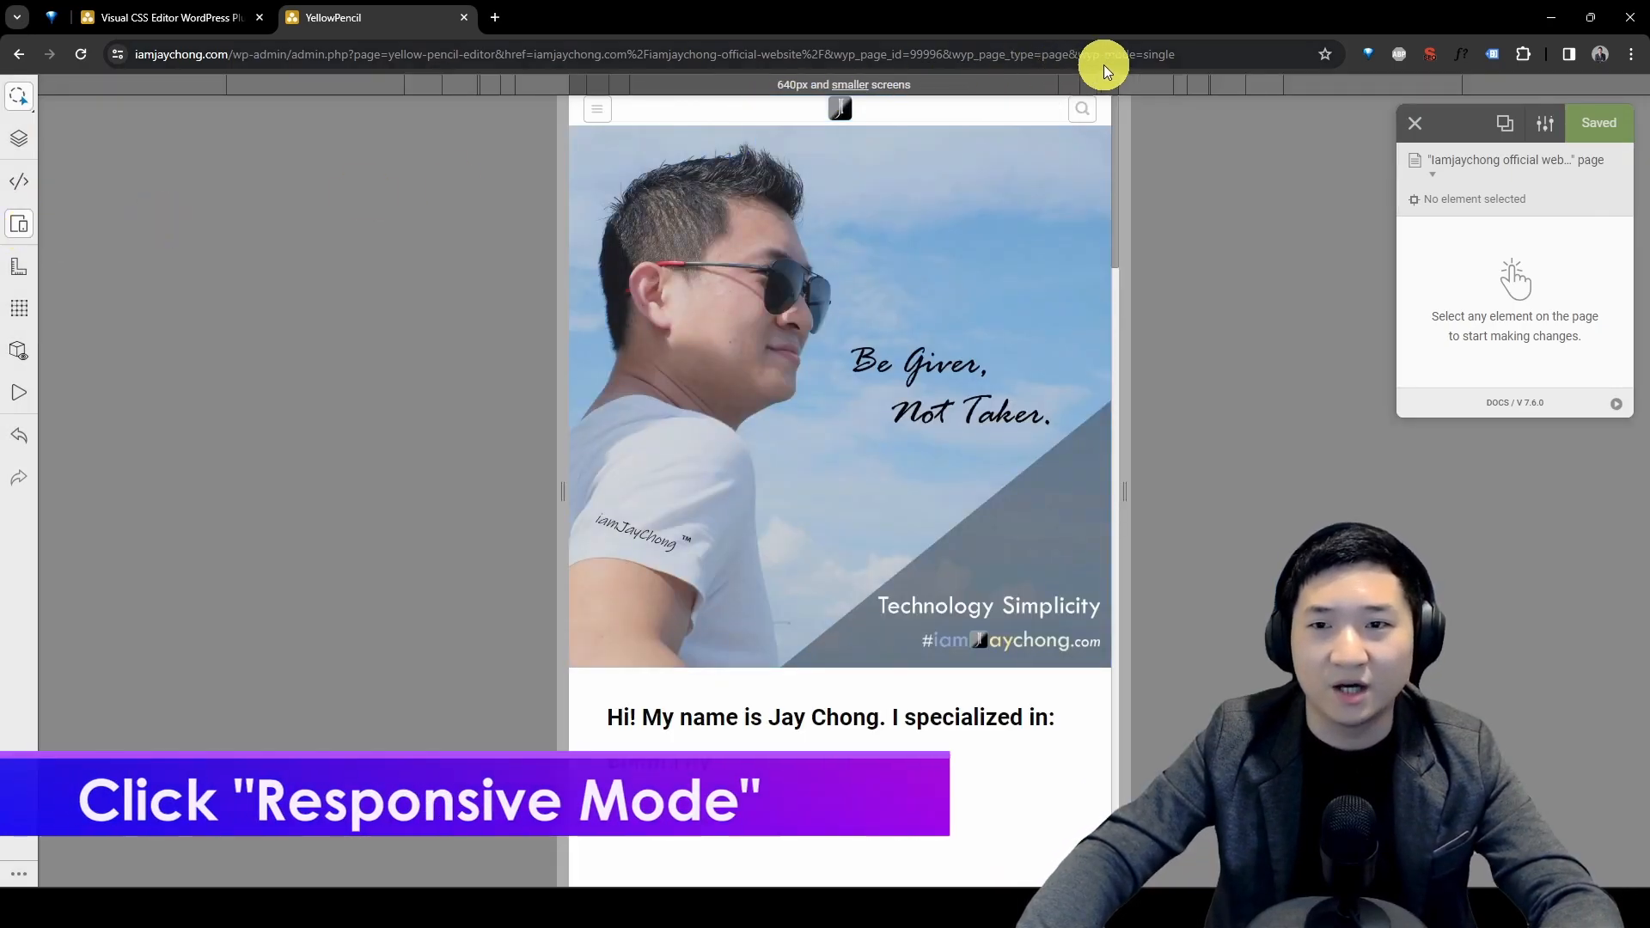
pyautogui.click(1162, 89)
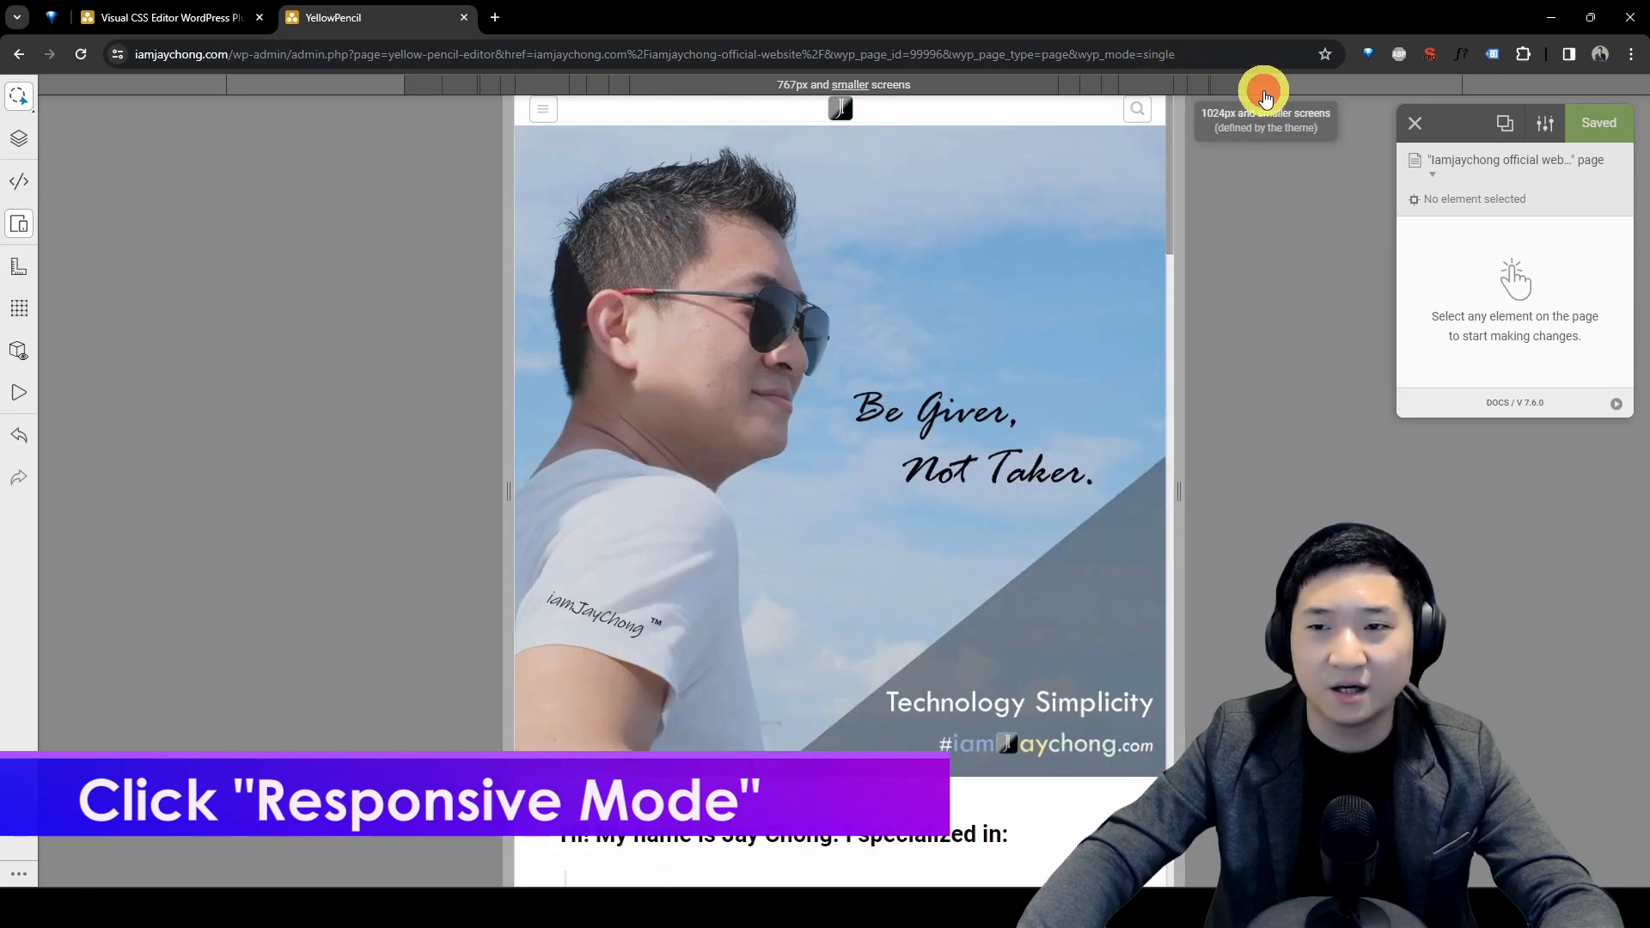
pyautogui.click(1266, 96)
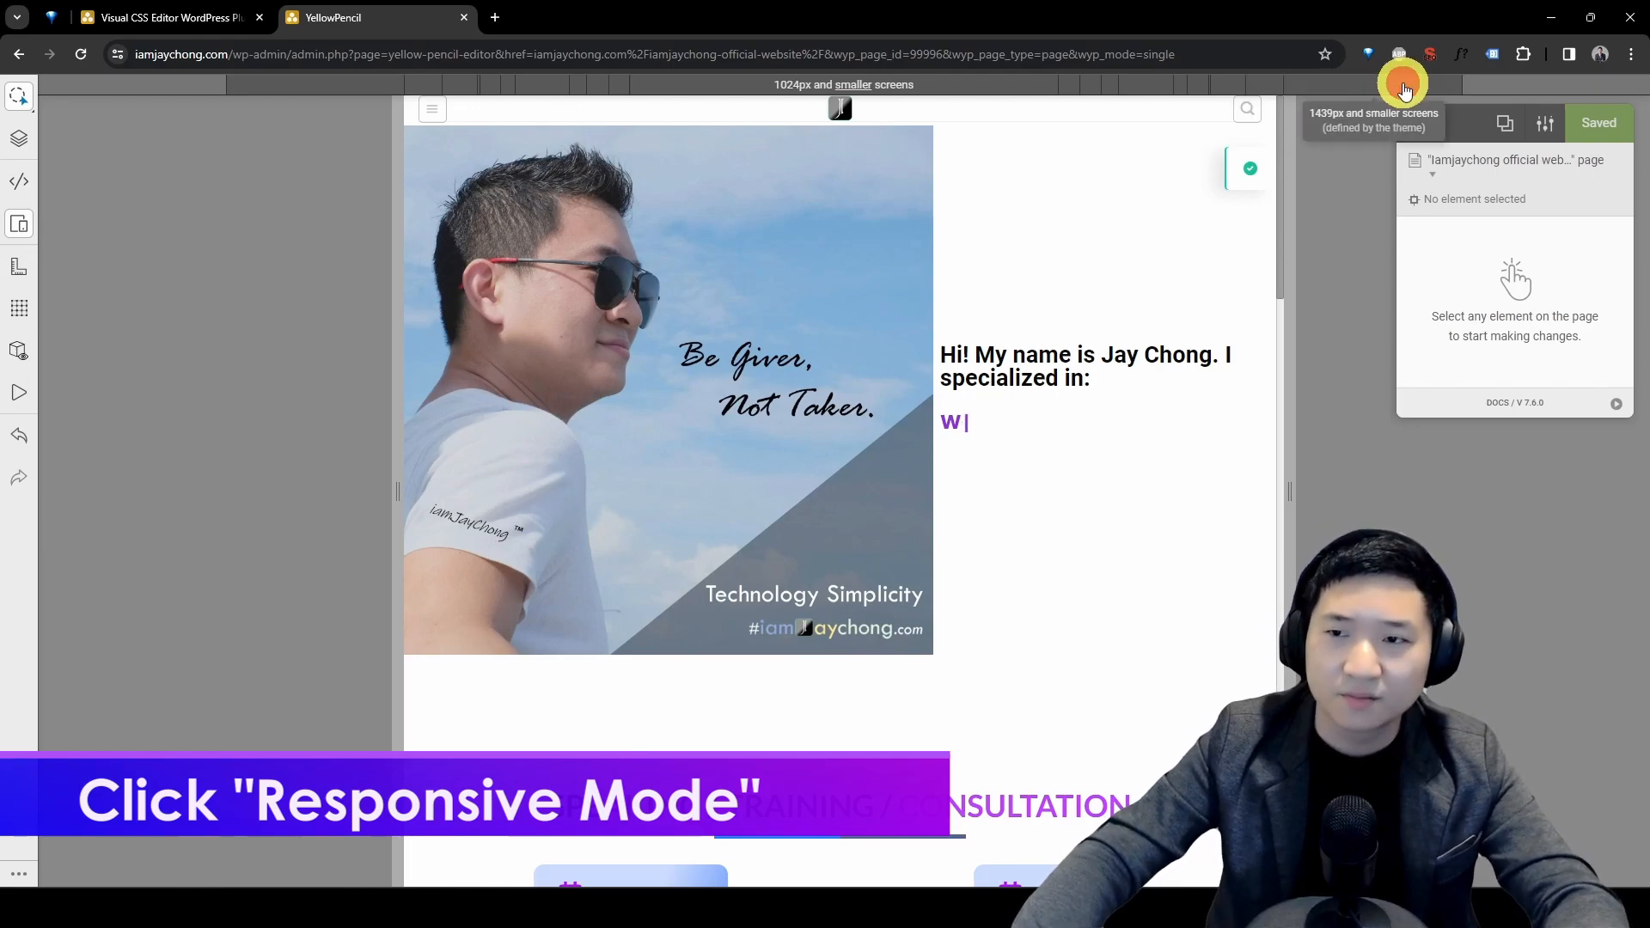
pyautogui.click(1405, 90)
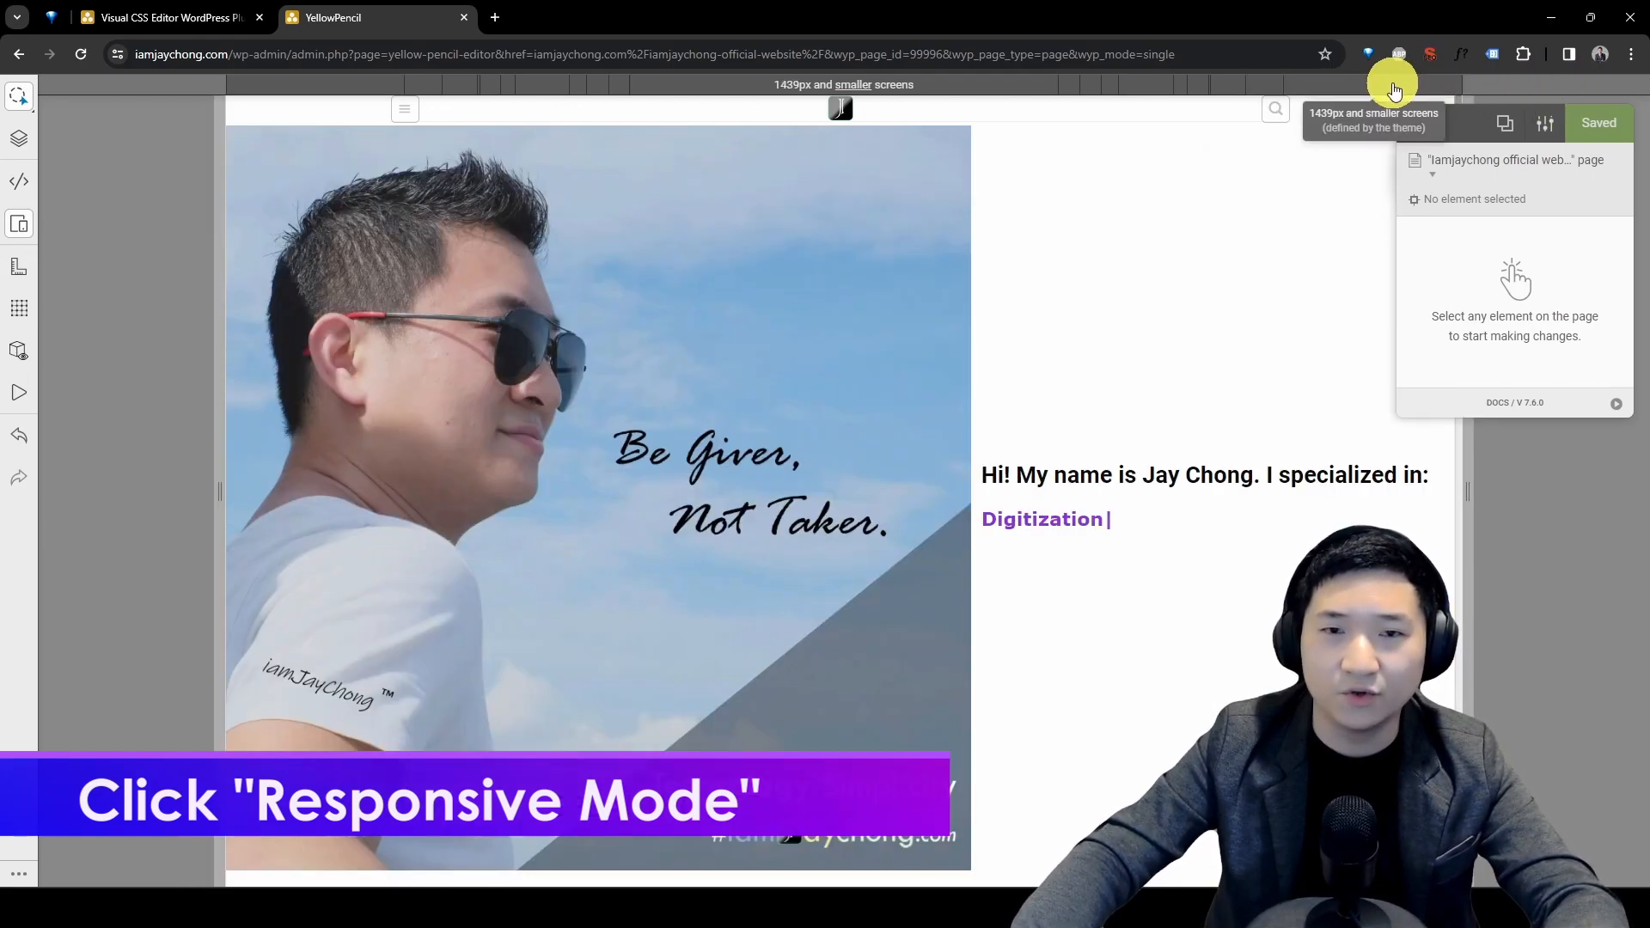
pyautogui.click(1023, 93)
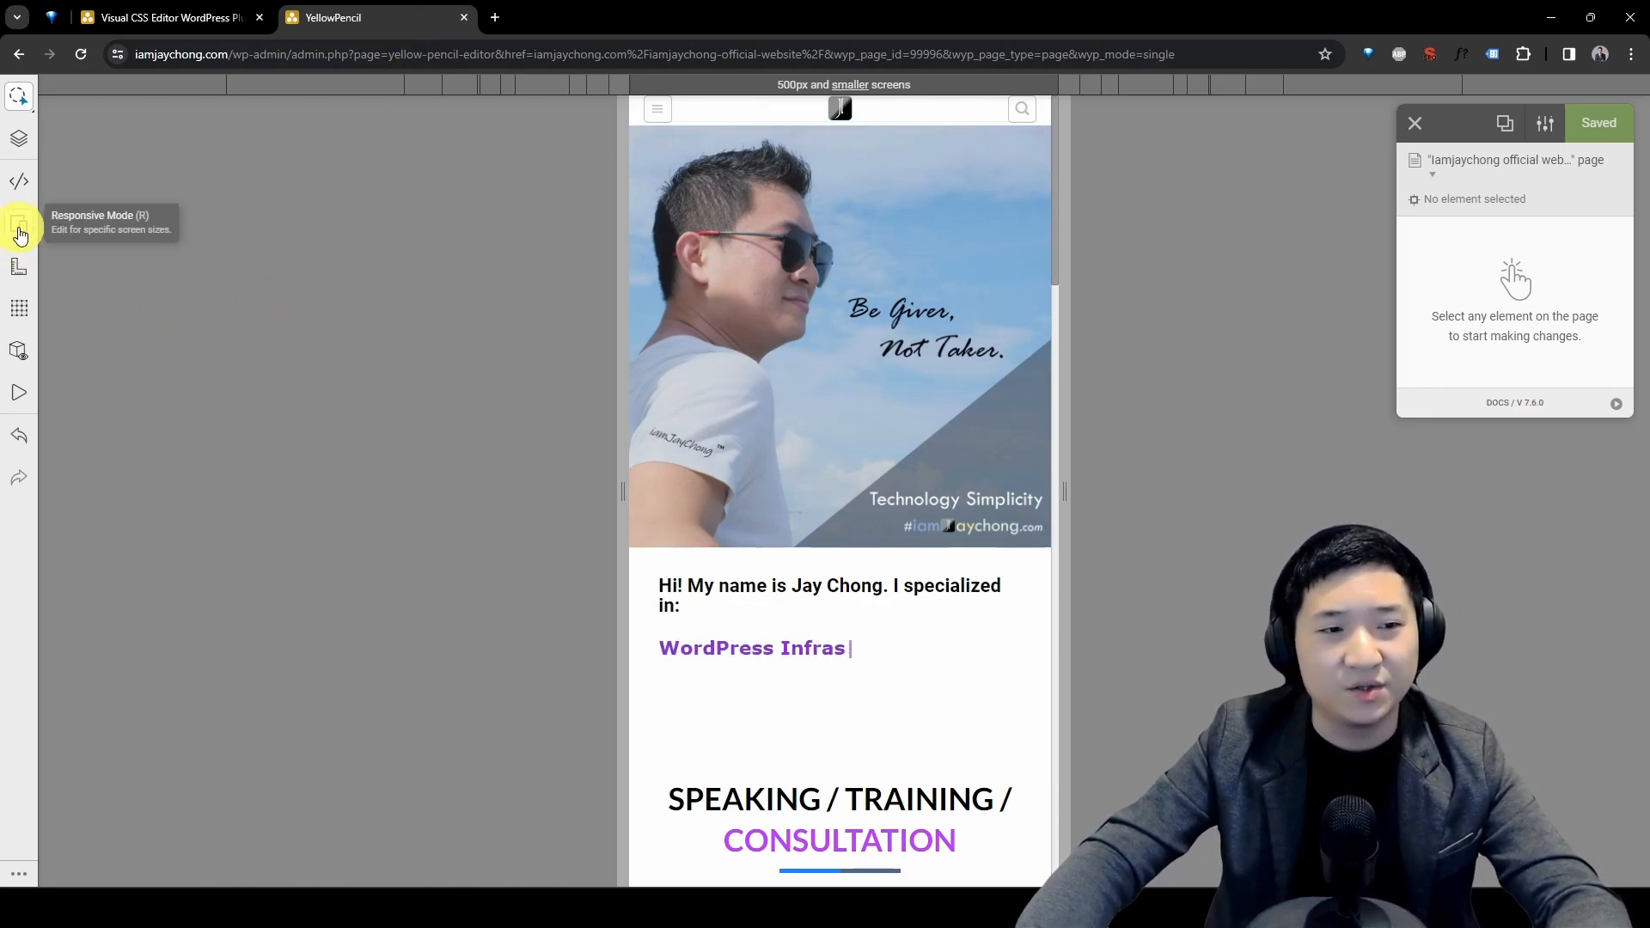
# Inspect element dimensions with the measuring tool, and display the 500px layout in Wireframe view
pyautogui.click(19, 267)
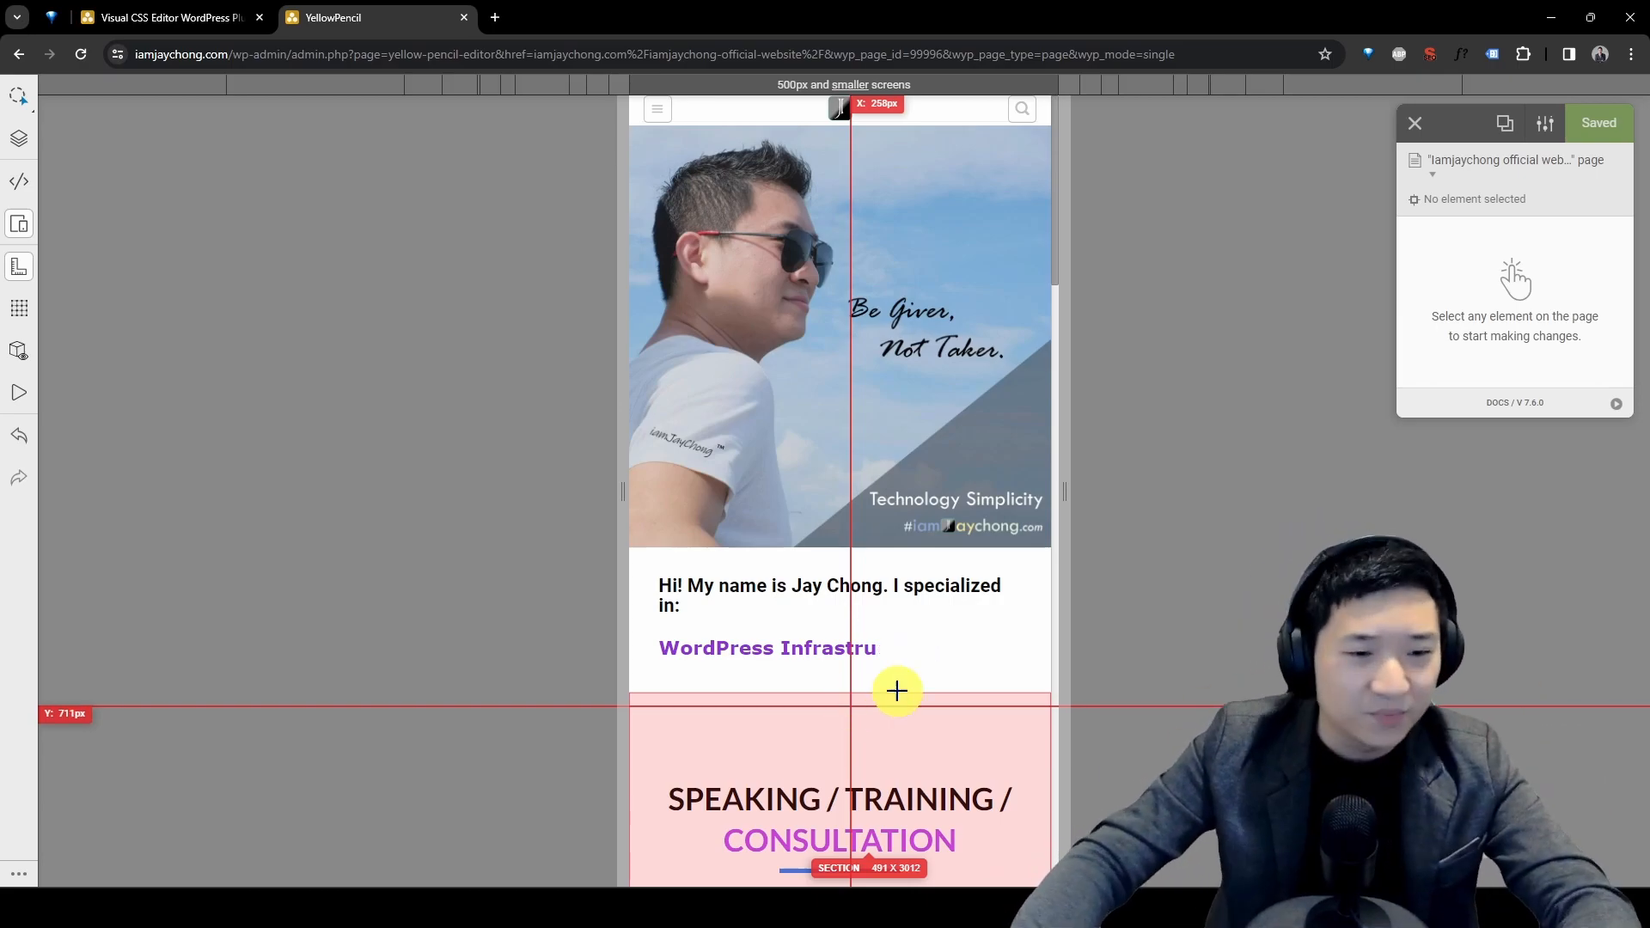
pyautogui.click(24, 311)
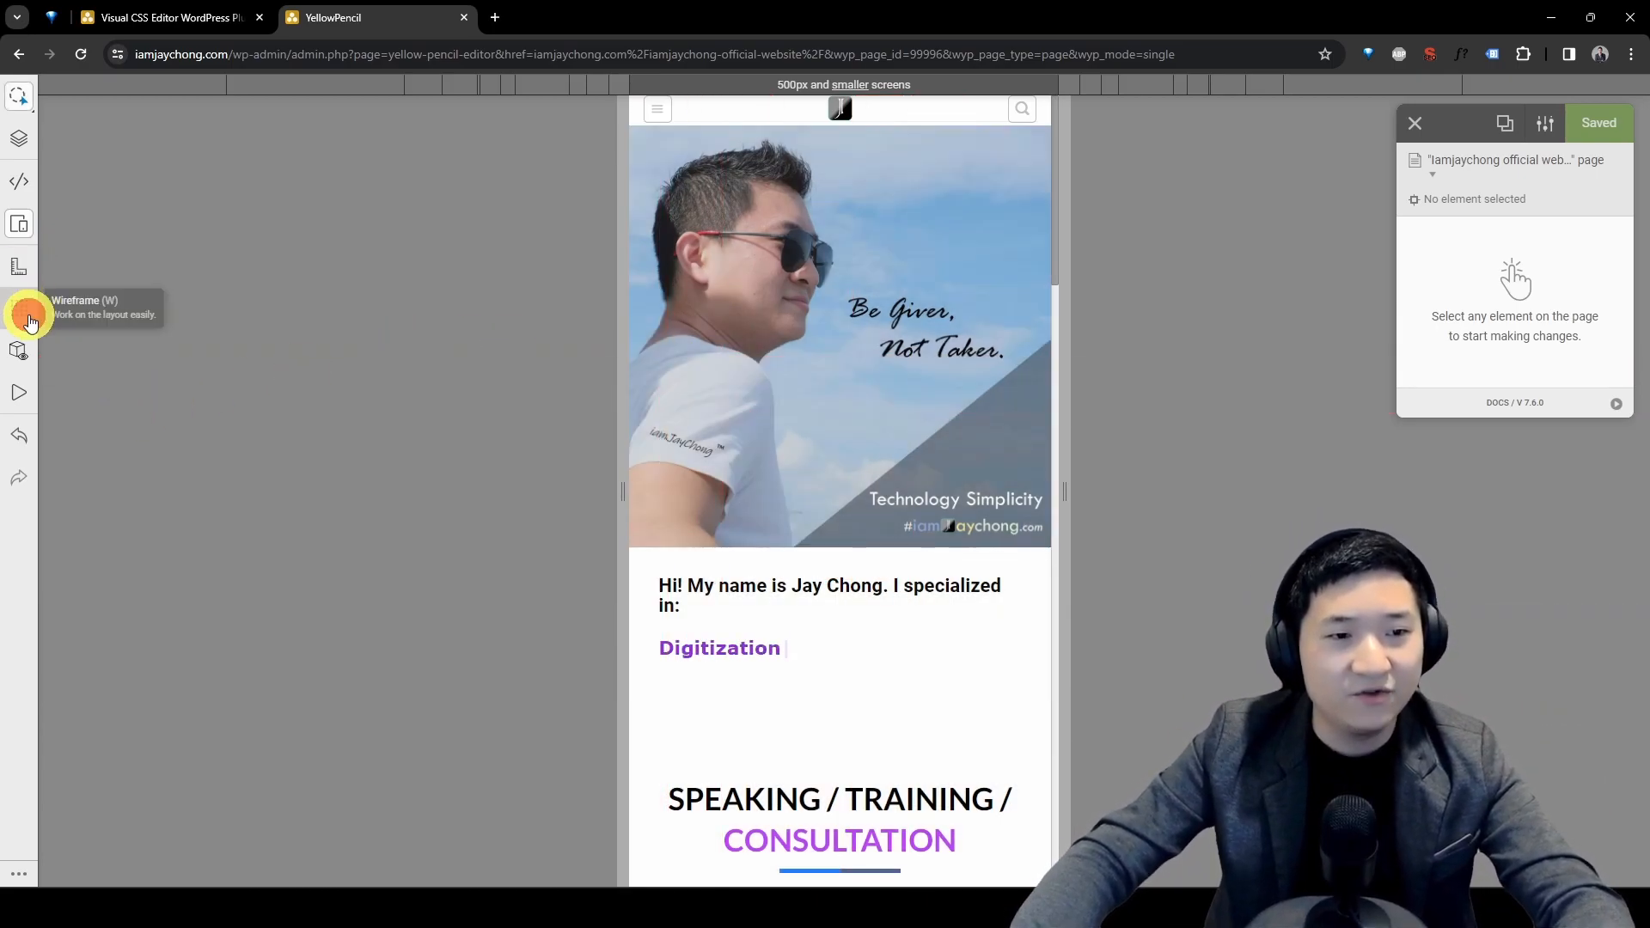
pyautogui.scroll(-10, 890, 501)
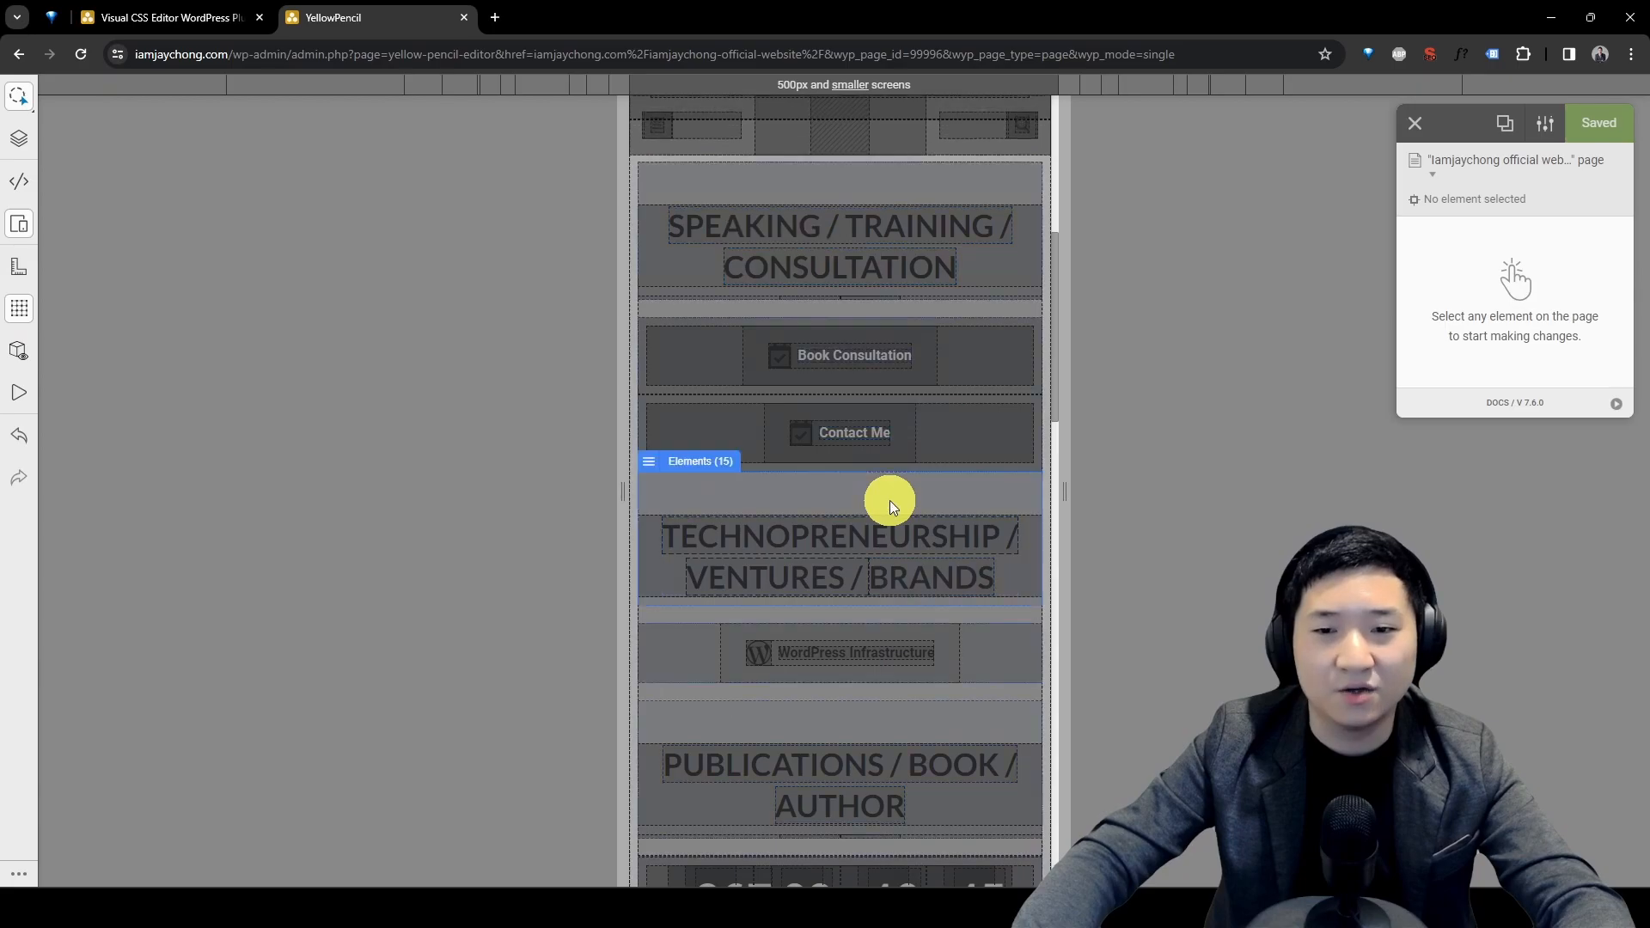
# Review the 500px page's wireframe from the thumbnail image to the Publications section, and turn off Wireframe view
pyautogui.scroll(10, 890, 500)
pyautogui.scroll(1, 890, 500)
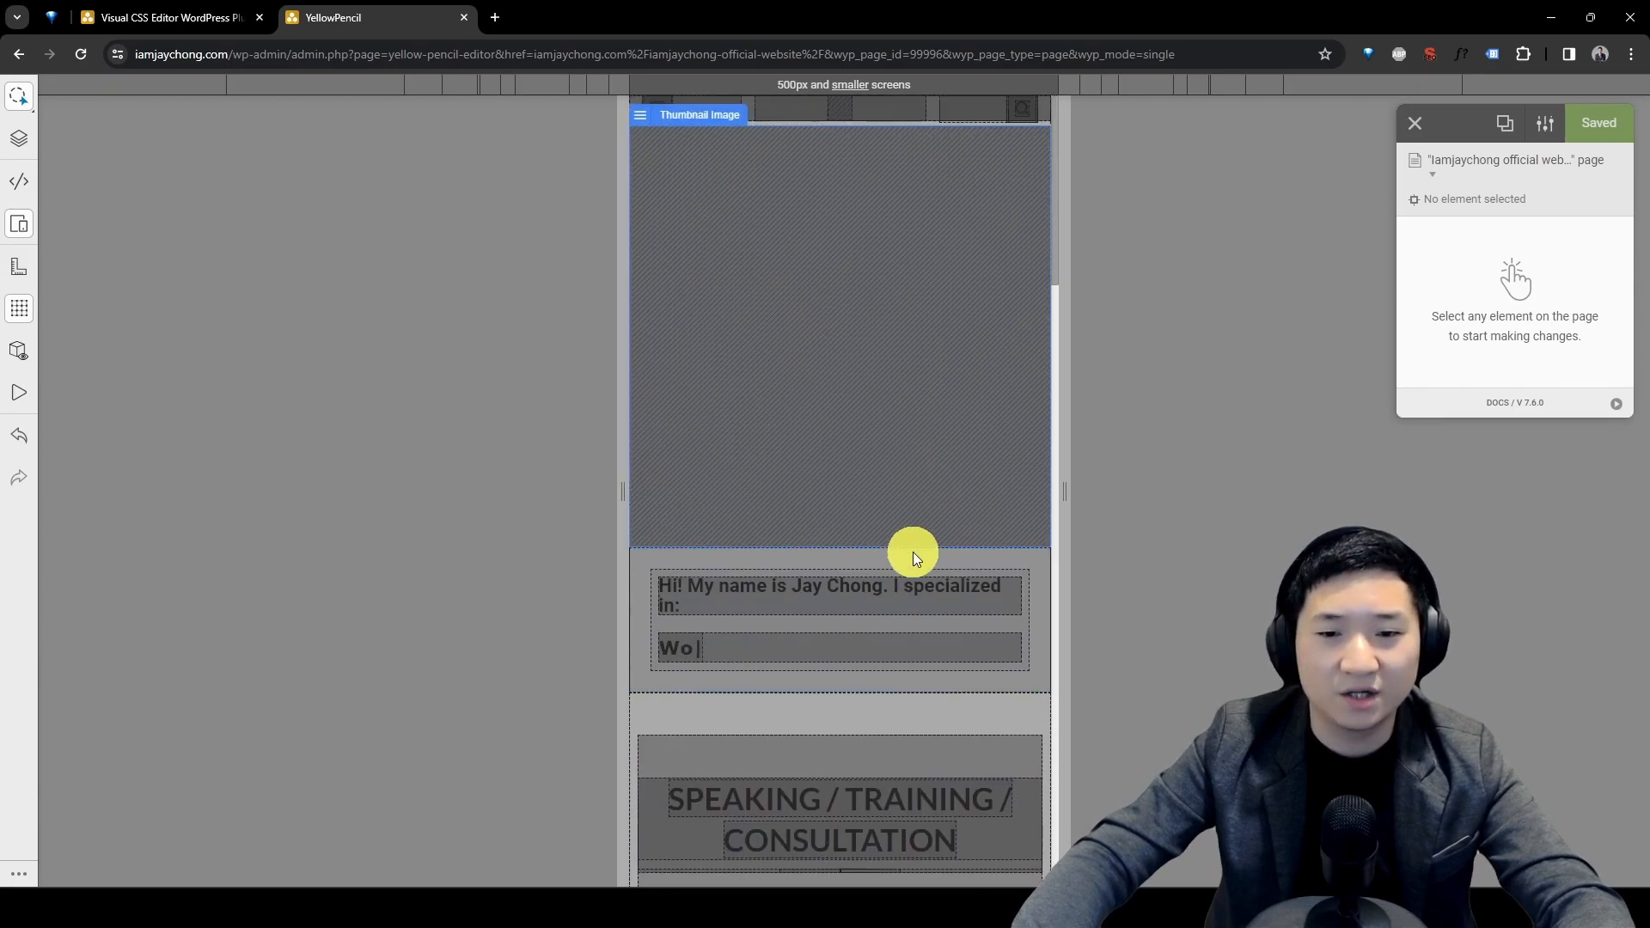
pyautogui.scroll(-5, 866, 428)
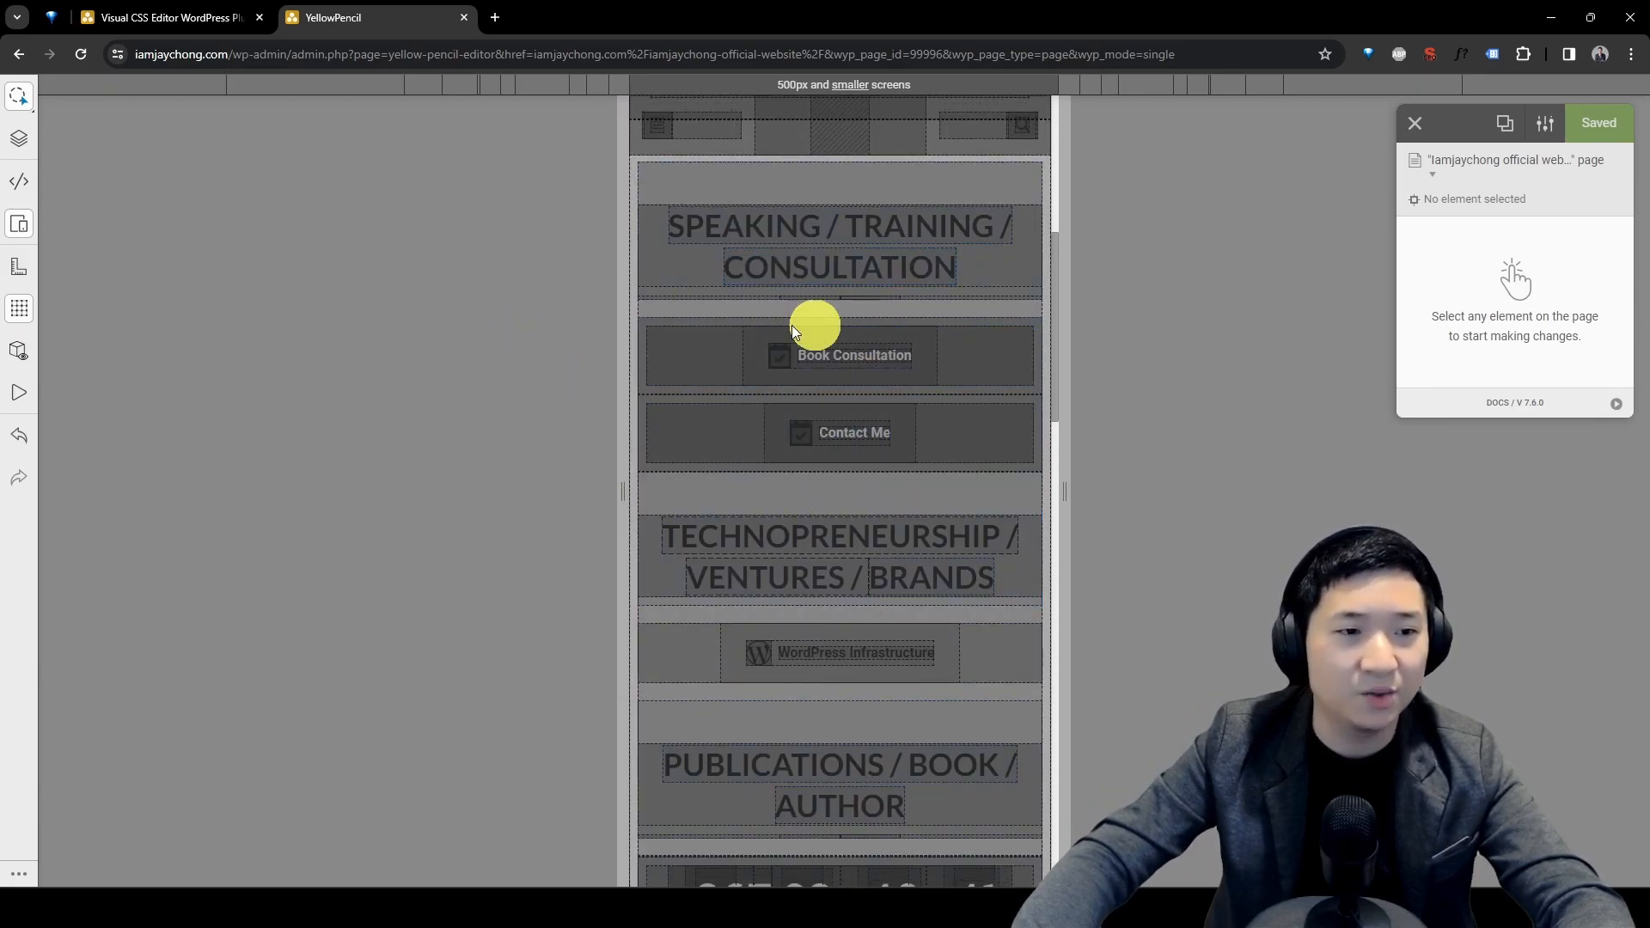
pyautogui.scroll(5, 662, 308)
pyautogui.click(19, 308)
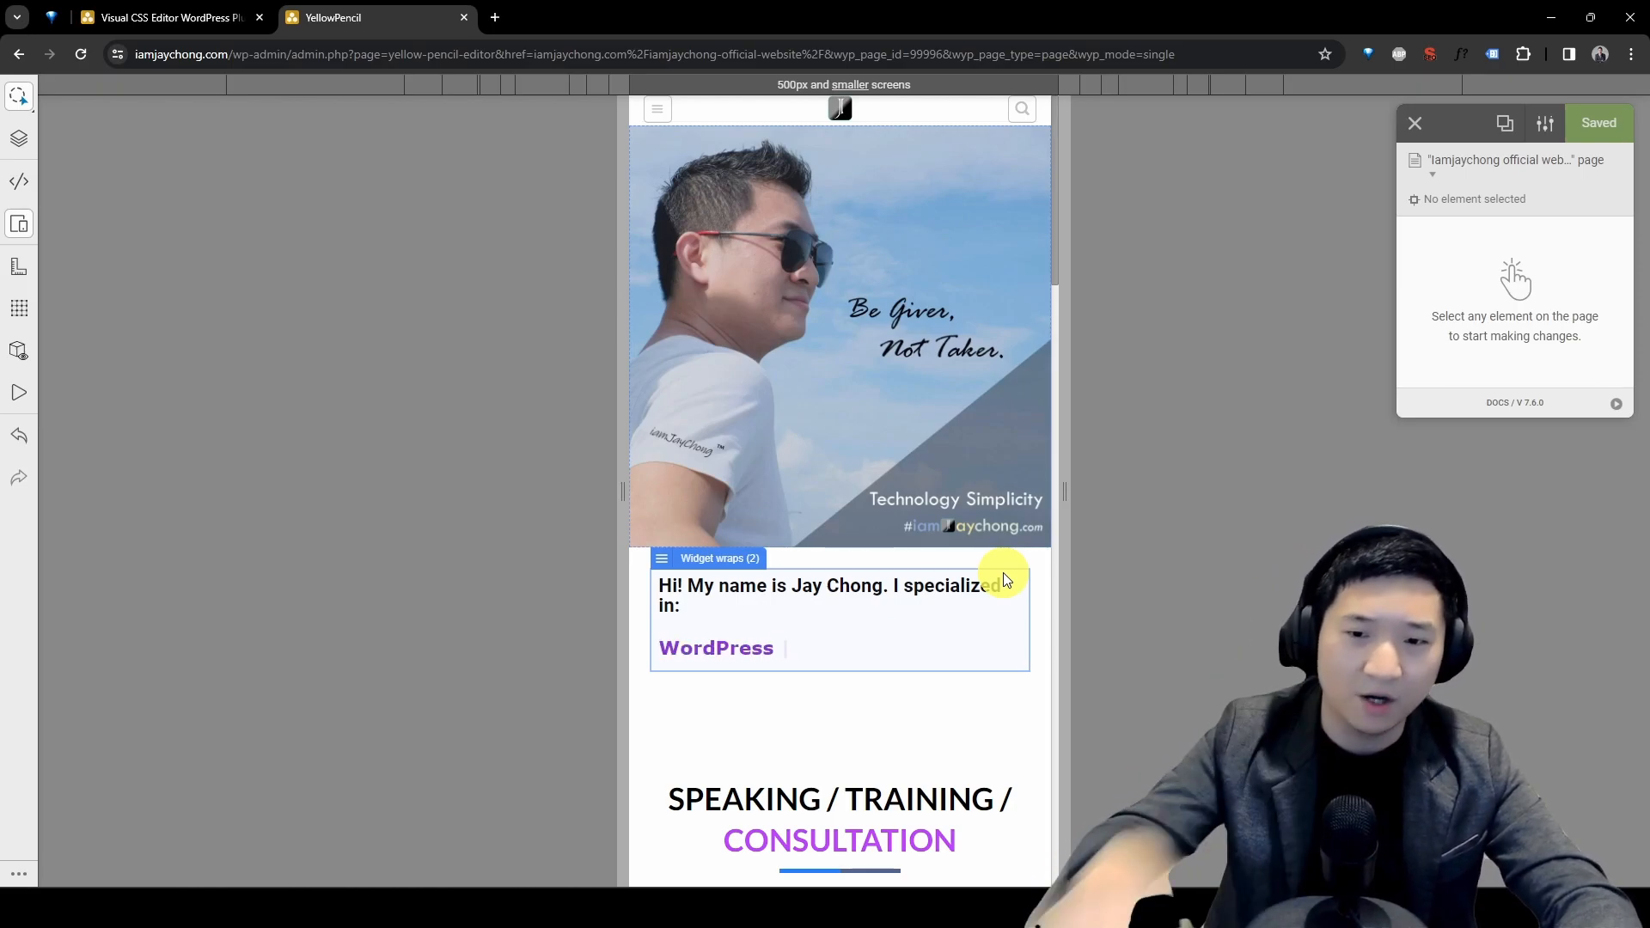
# Enlarge the browser view to 150% and widen the introduction heading in the 500px layout so its text fits on one line
pyautogui.click(717, 606)
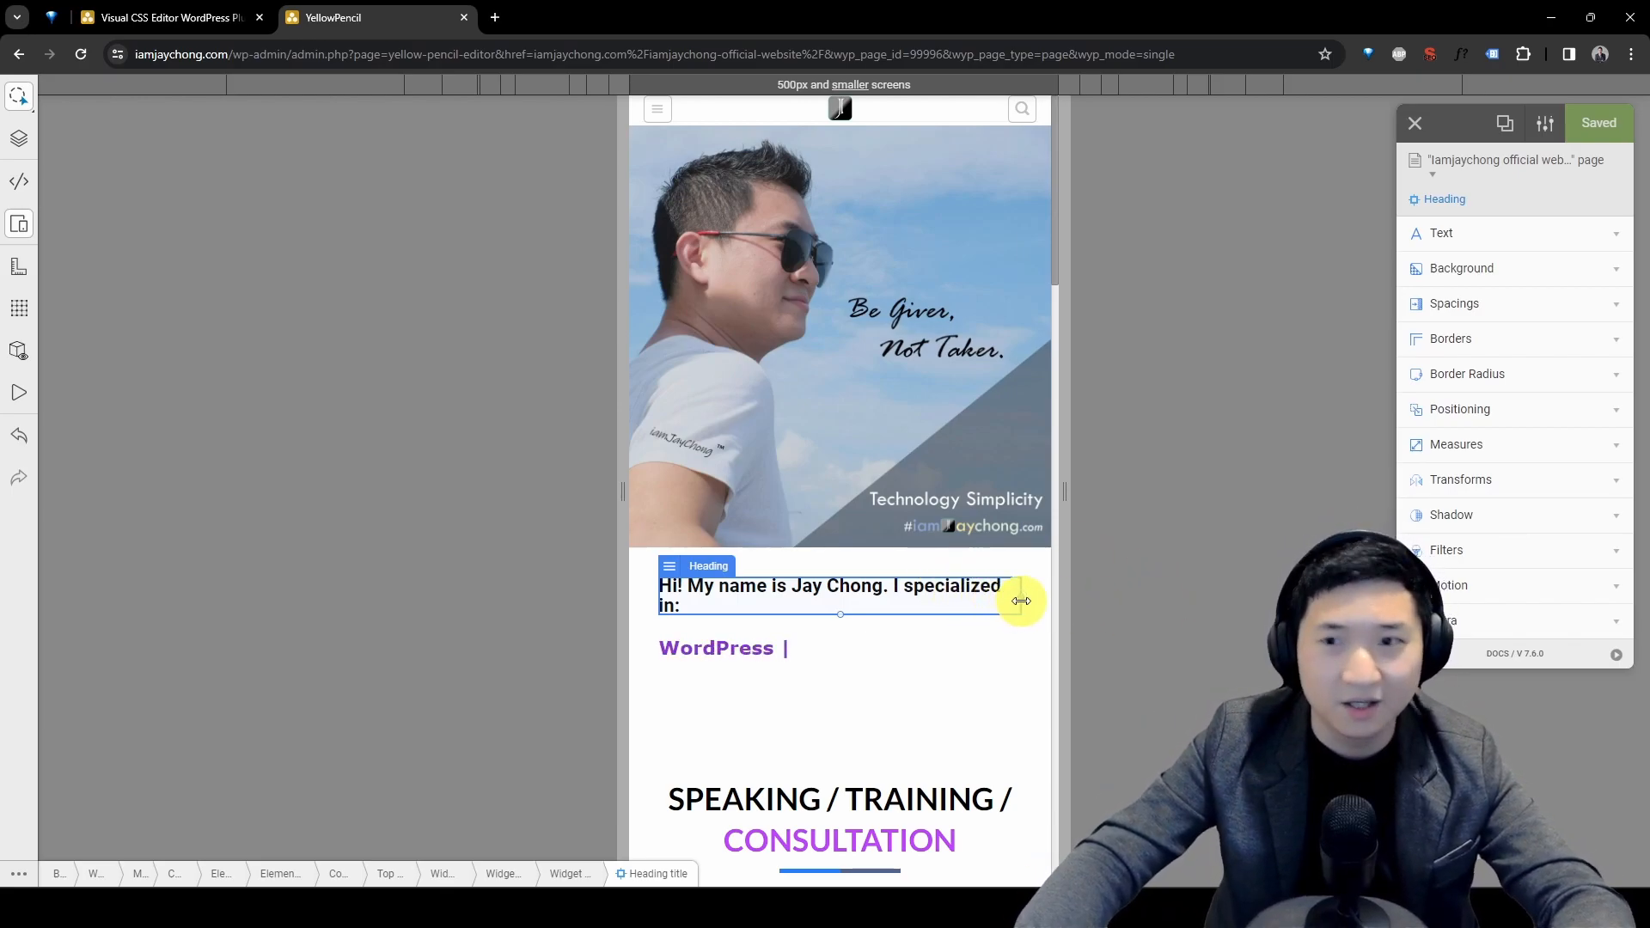
pyautogui.click(1631, 54)
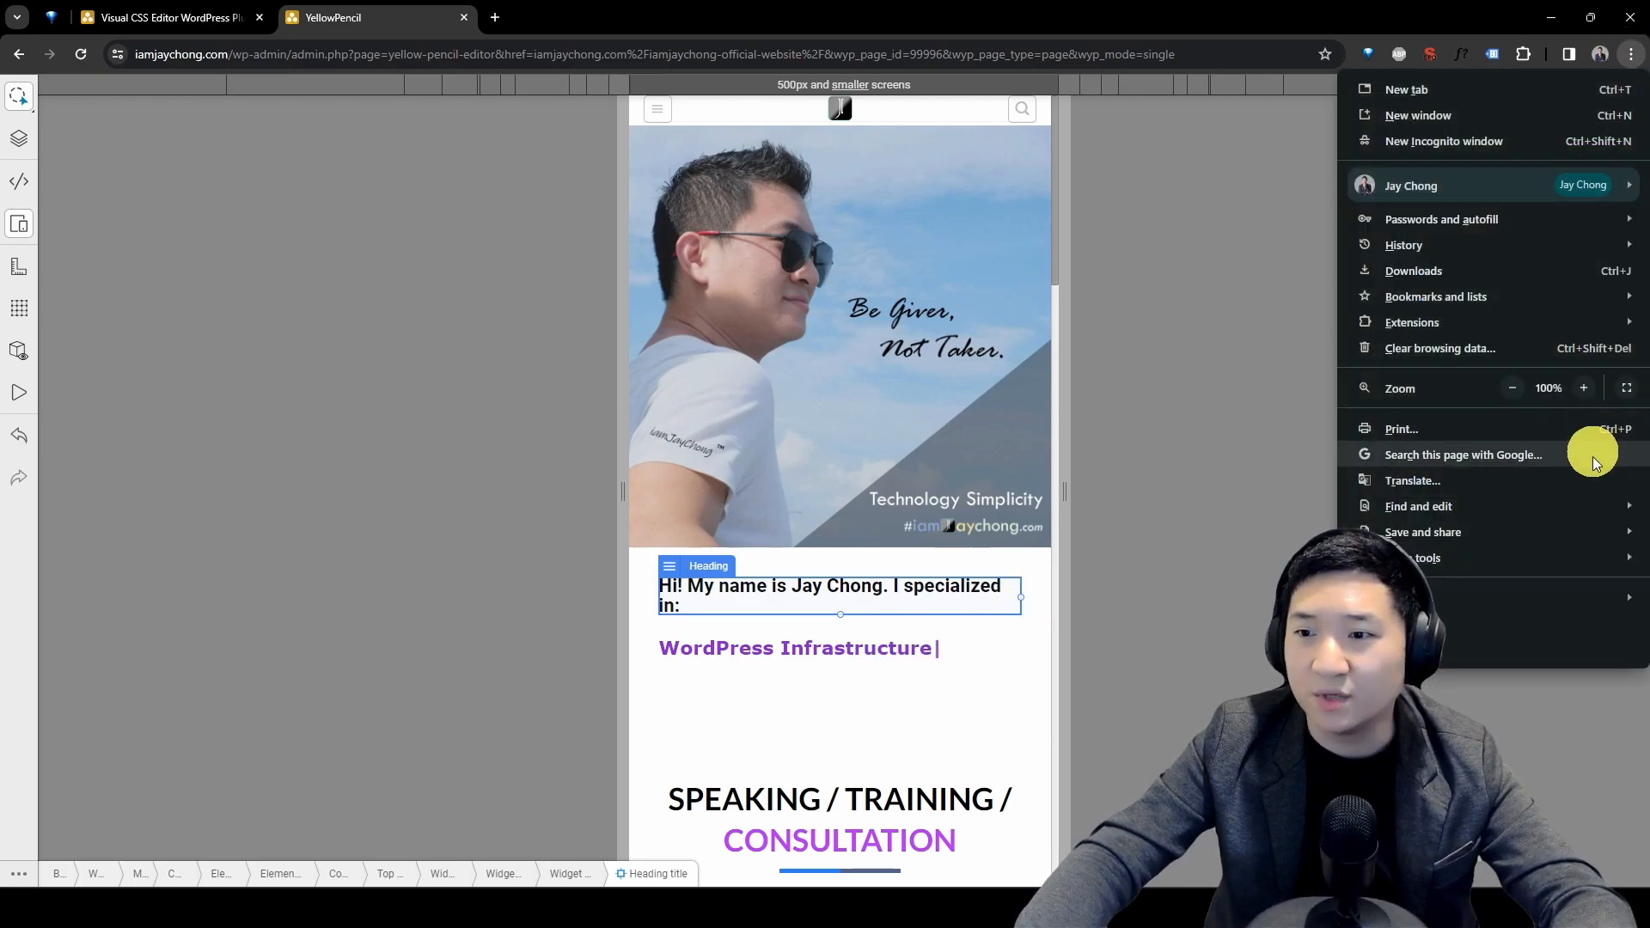
pyautogui.click(1584, 388)
pyautogui.click(1584, 387)
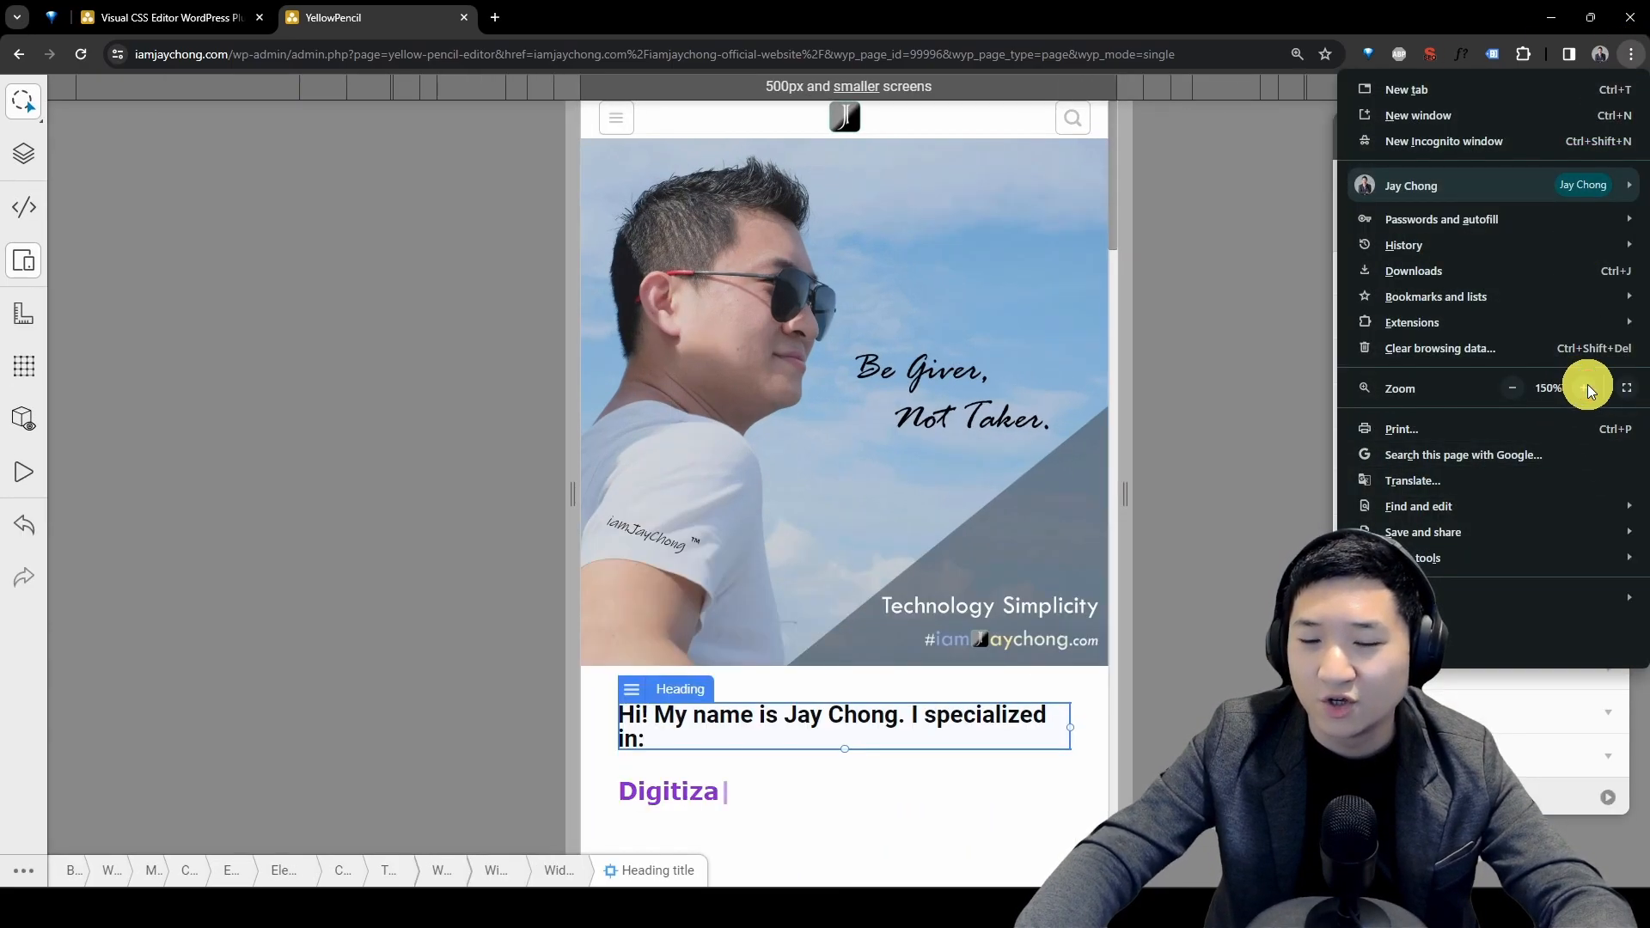
pyautogui.click(1584, 388)
pyautogui.click(1234, 474)
pyautogui.scroll(-1, 1024, 613)
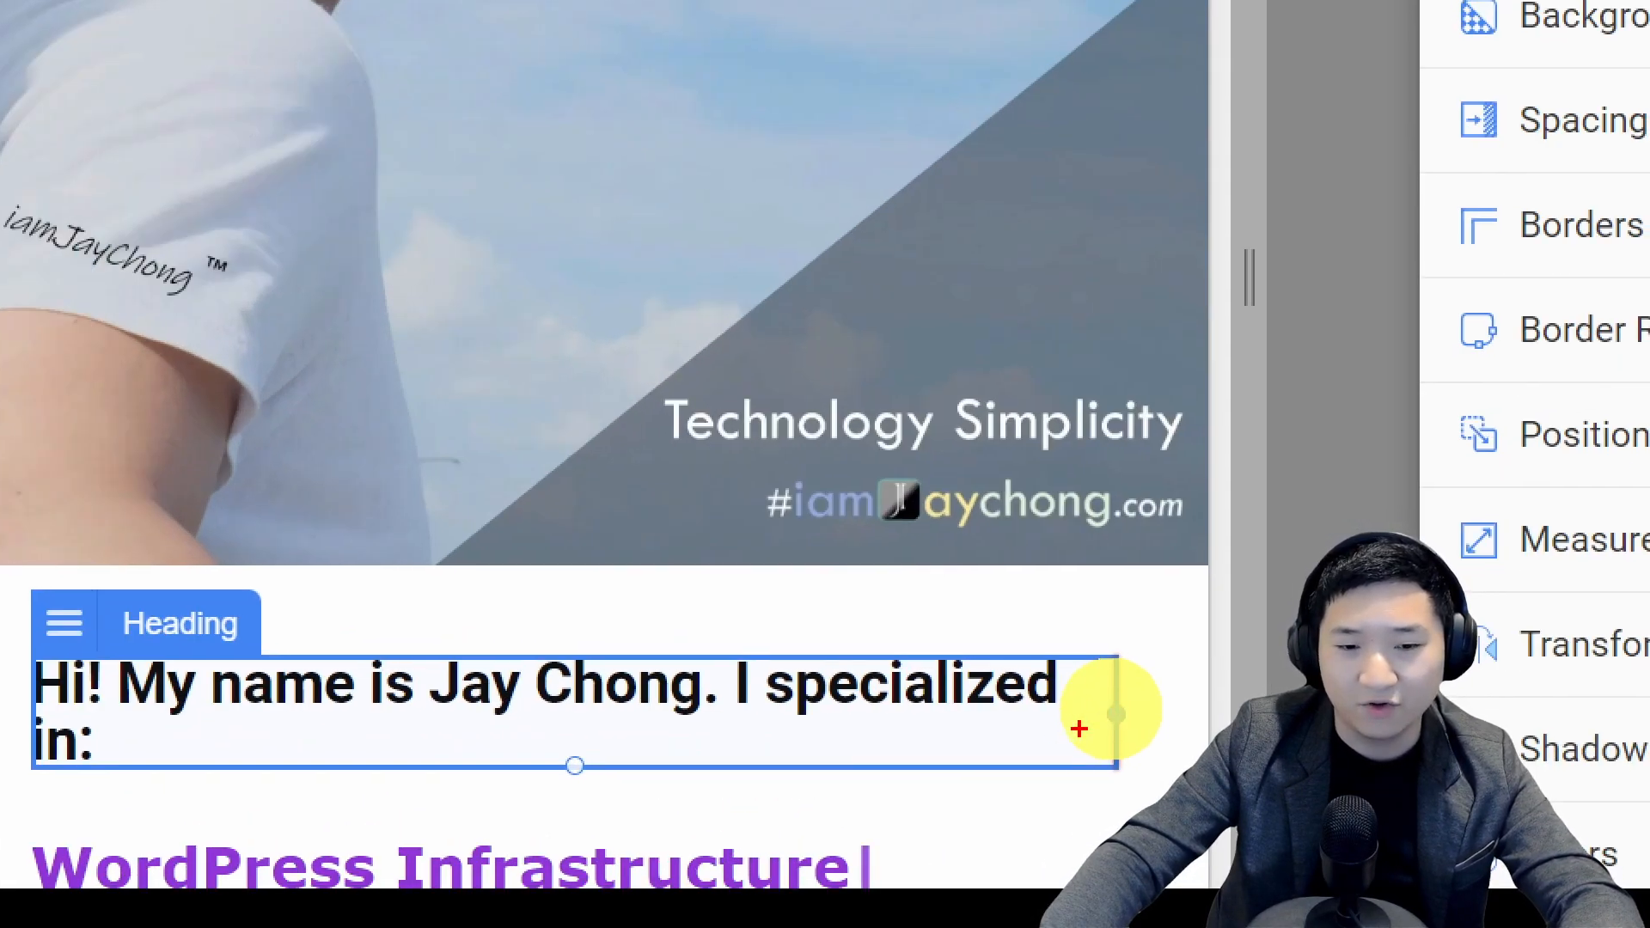
pyautogui.moveTo(650, 750); pyautogui.dragTo(628, 797)
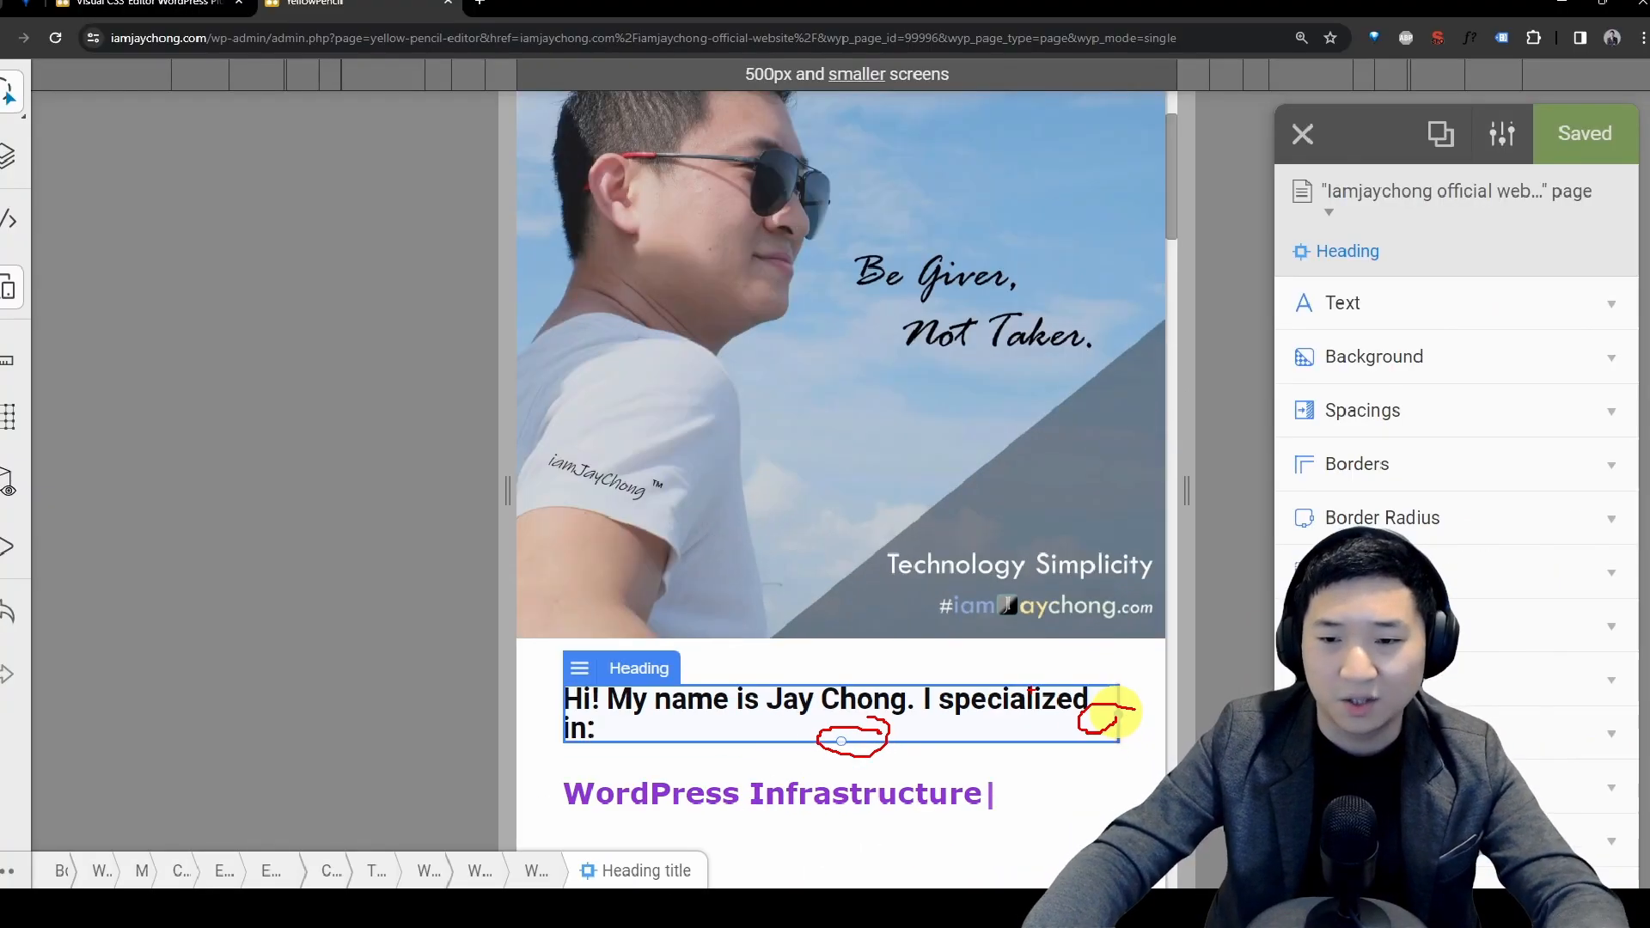
pyautogui.moveTo(1117, 711); pyautogui.dragTo(1135, 702)
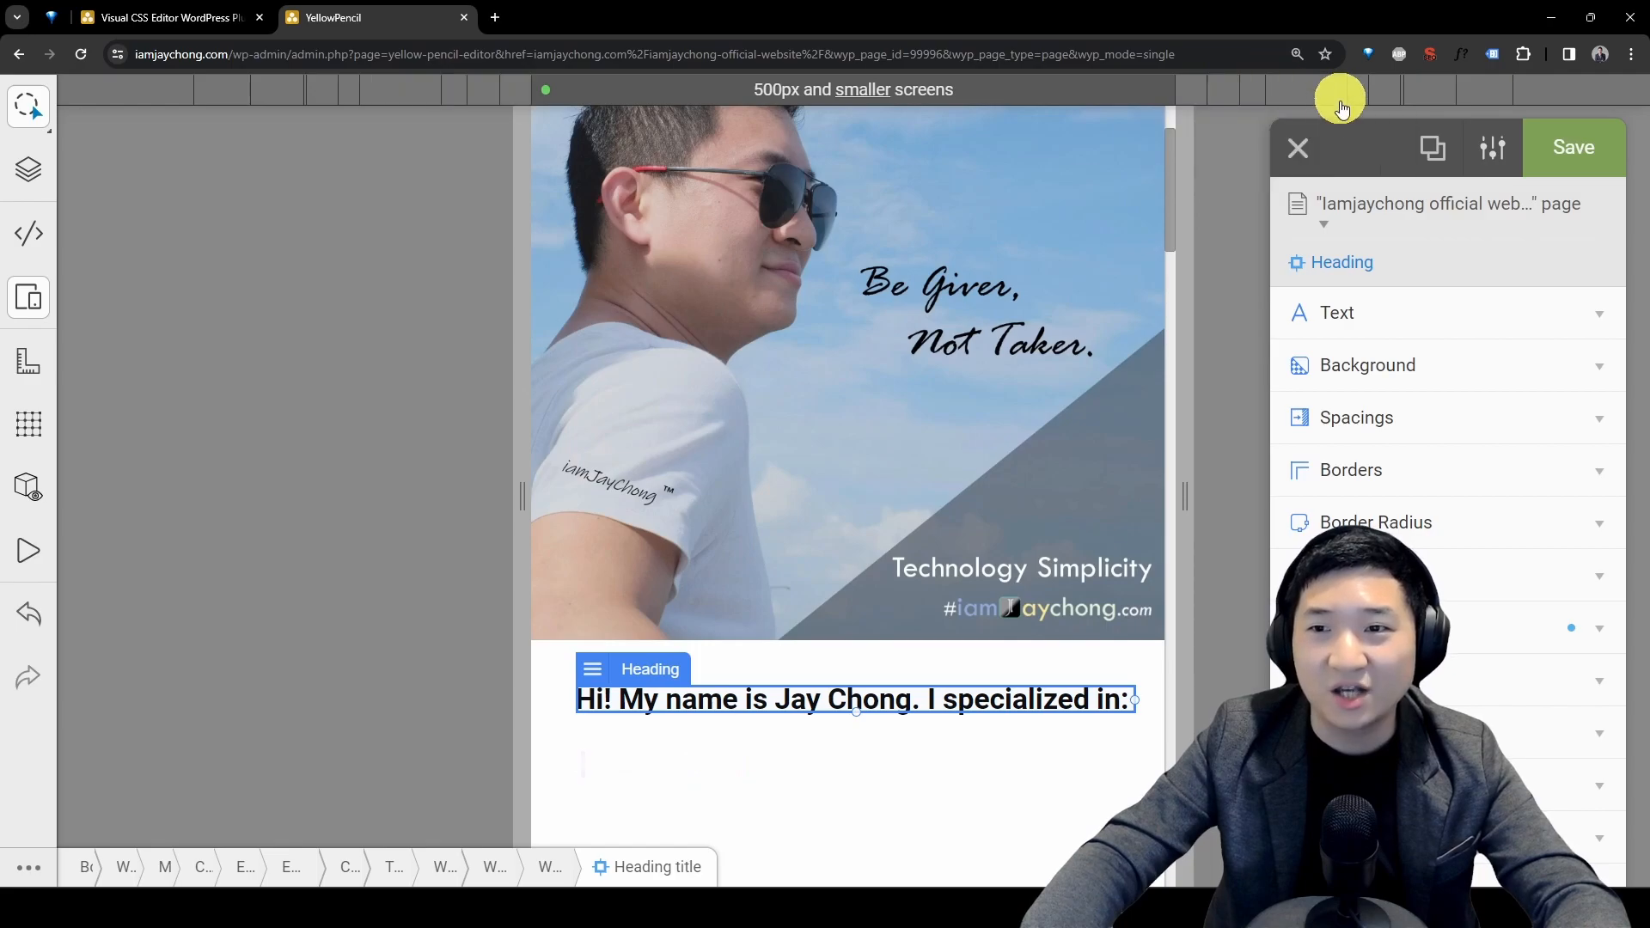
# Dock the style panel at the edge of the editor and slightly narrow the introduction heading in the 936px layout
pyautogui.click(1636, 60)
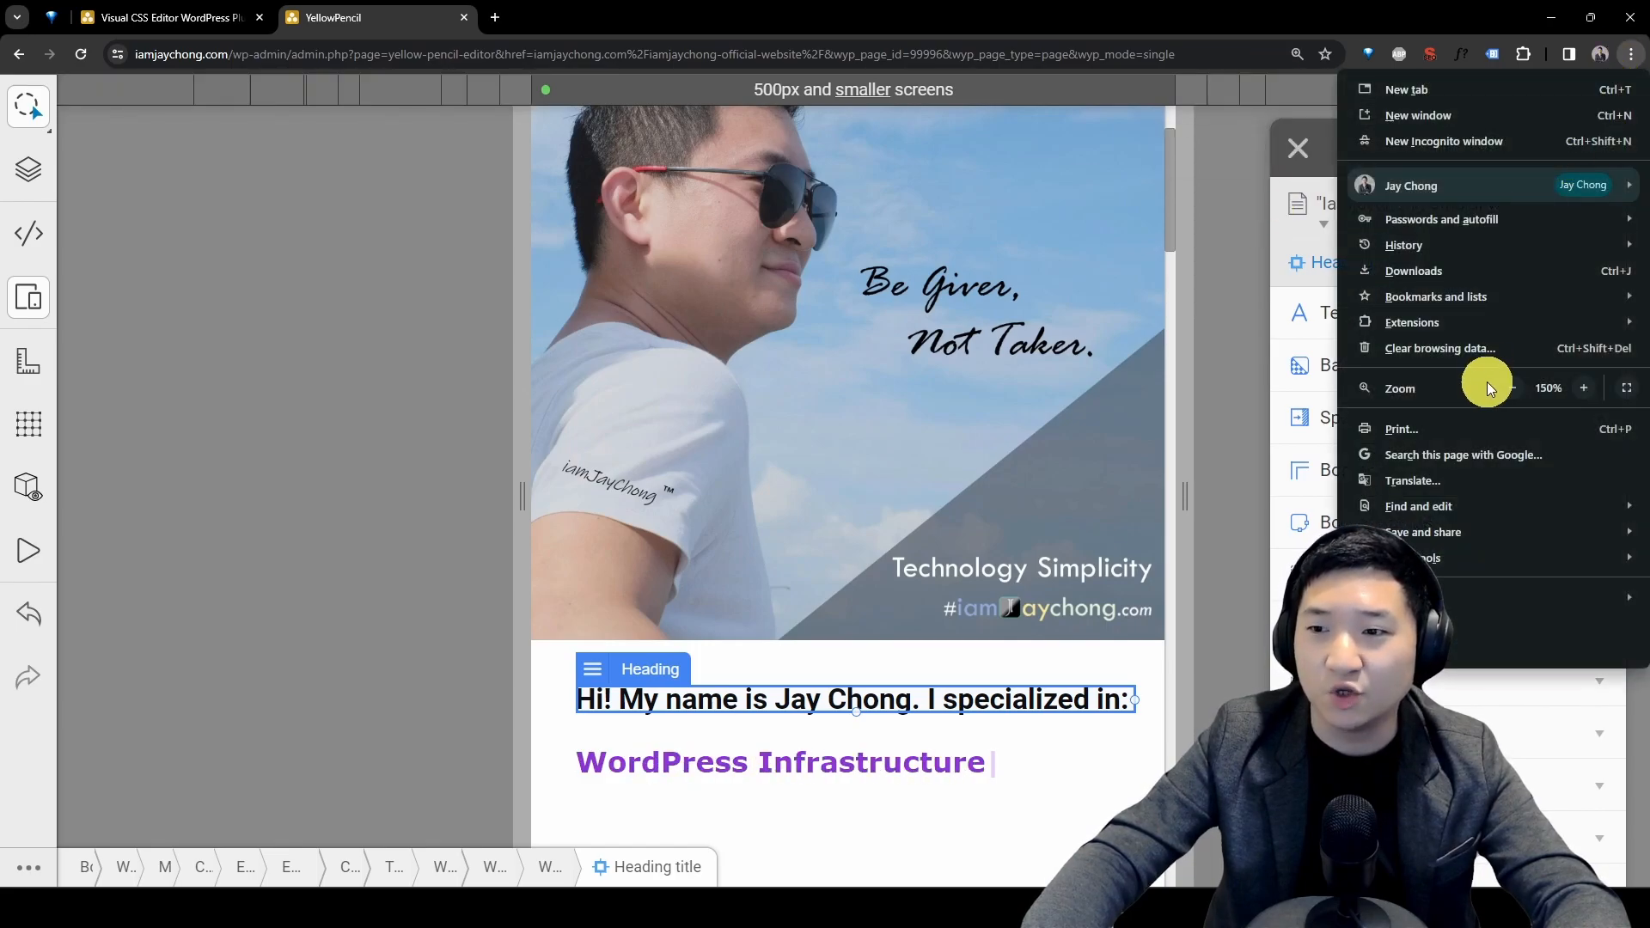
pyautogui.click(1489, 379)
pyautogui.click(1162, 189)
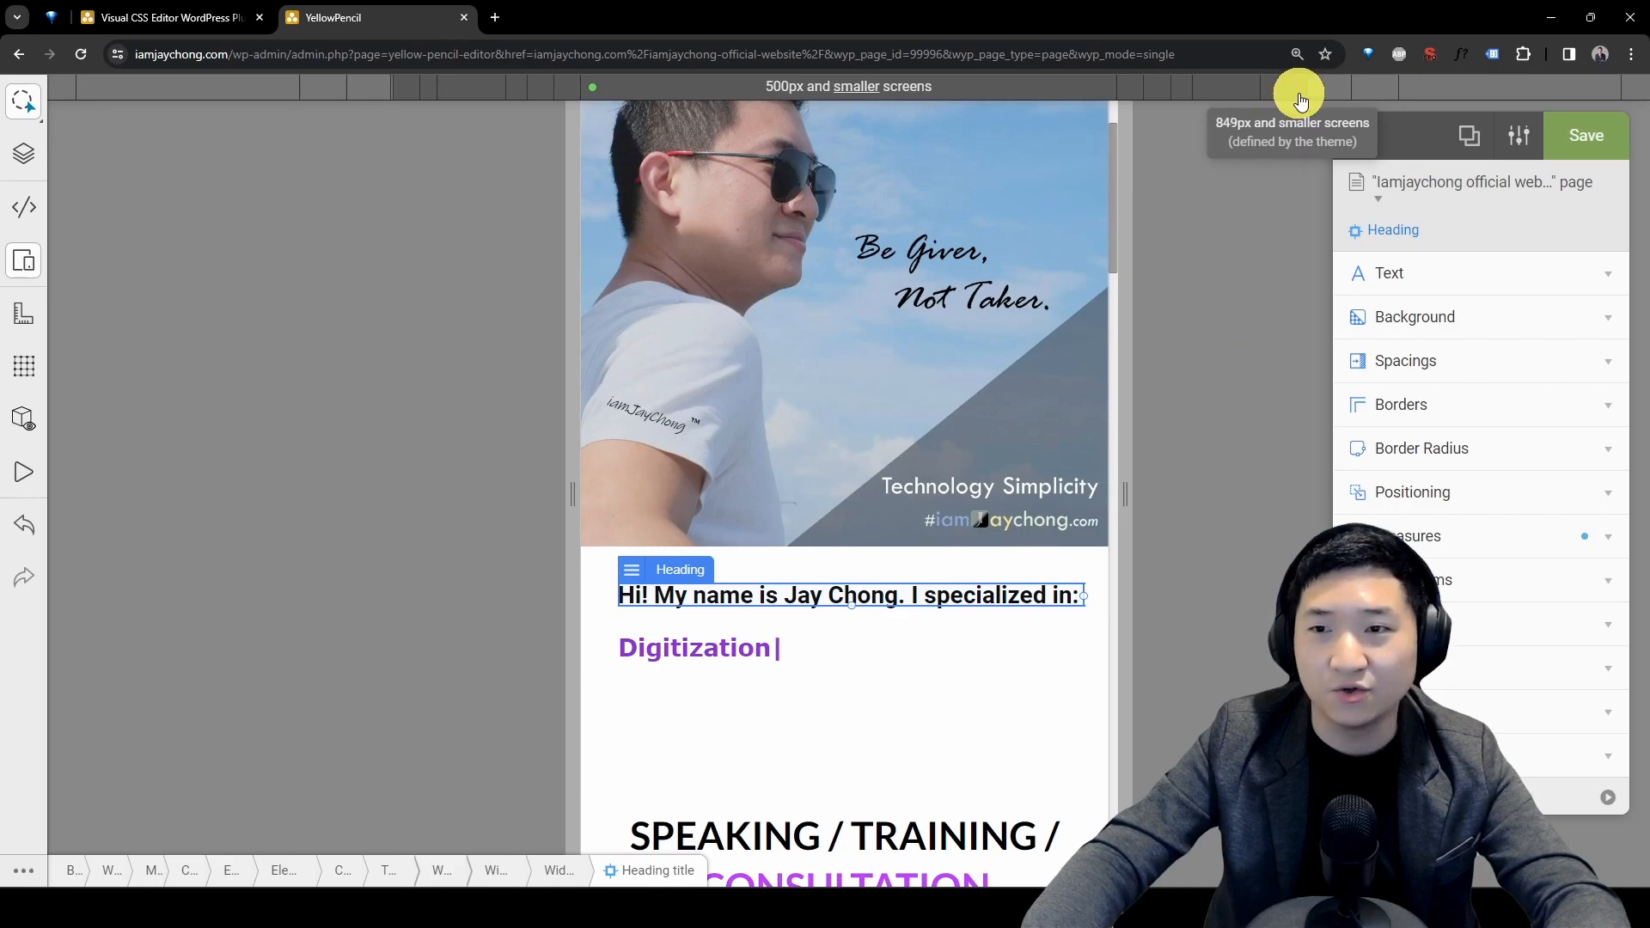
pyautogui.click(1328, 91)
pyautogui.moveTo(1414, 140); pyautogui.dragTo(1646, 226)
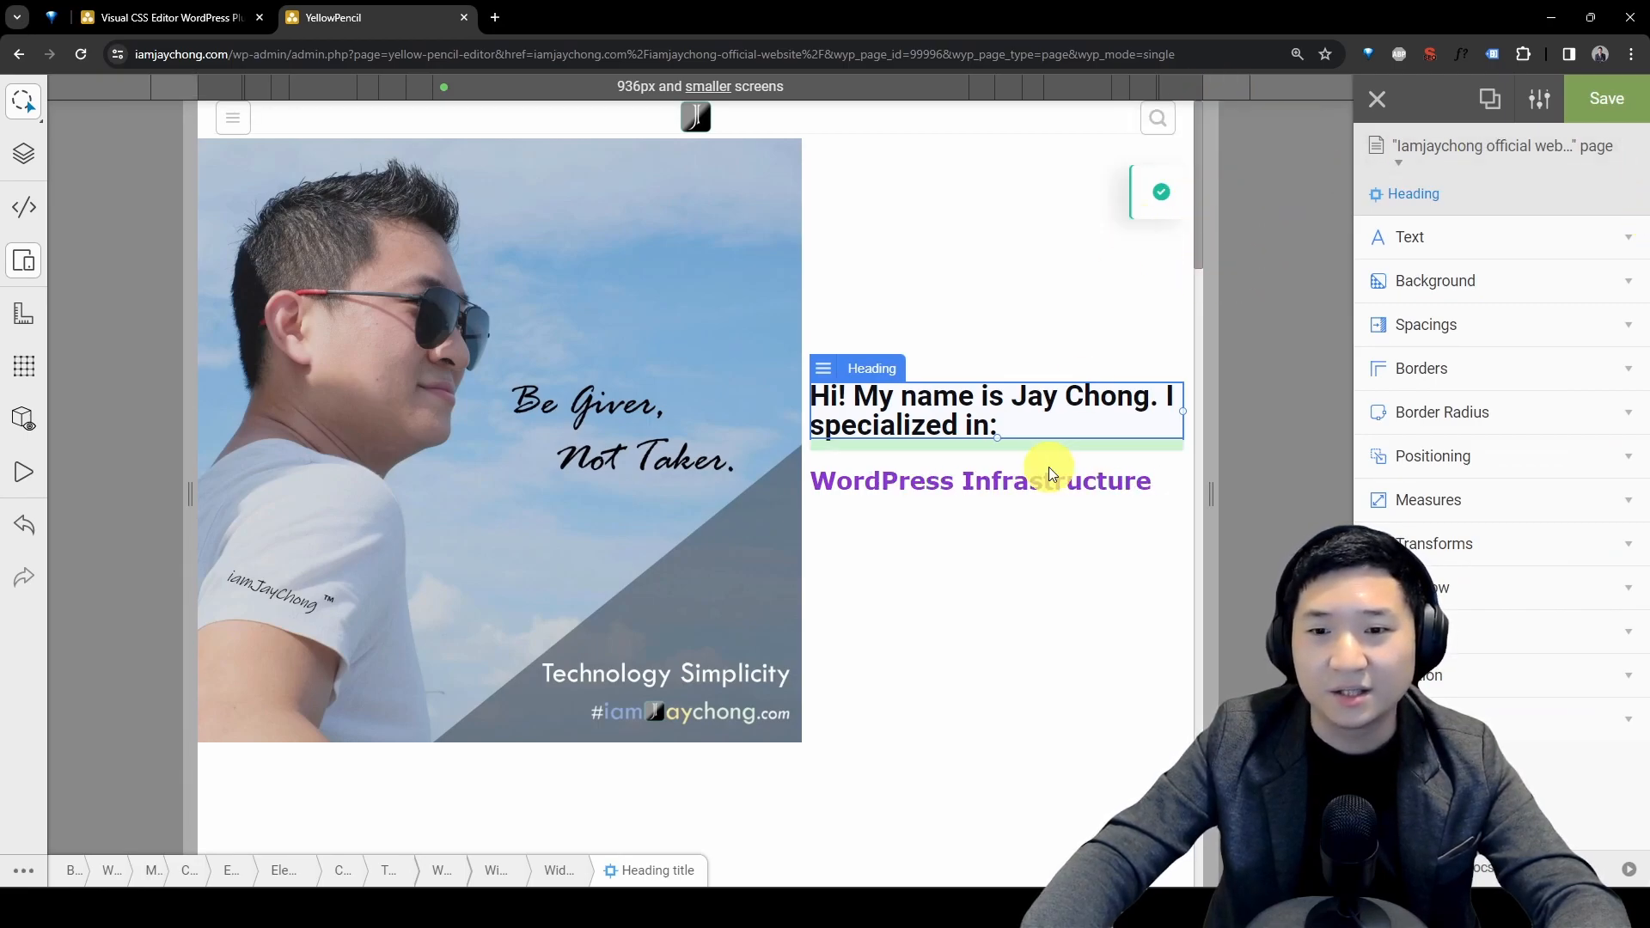
pyautogui.moveTo(1179, 405); pyautogui.dragTo(1230, 513)
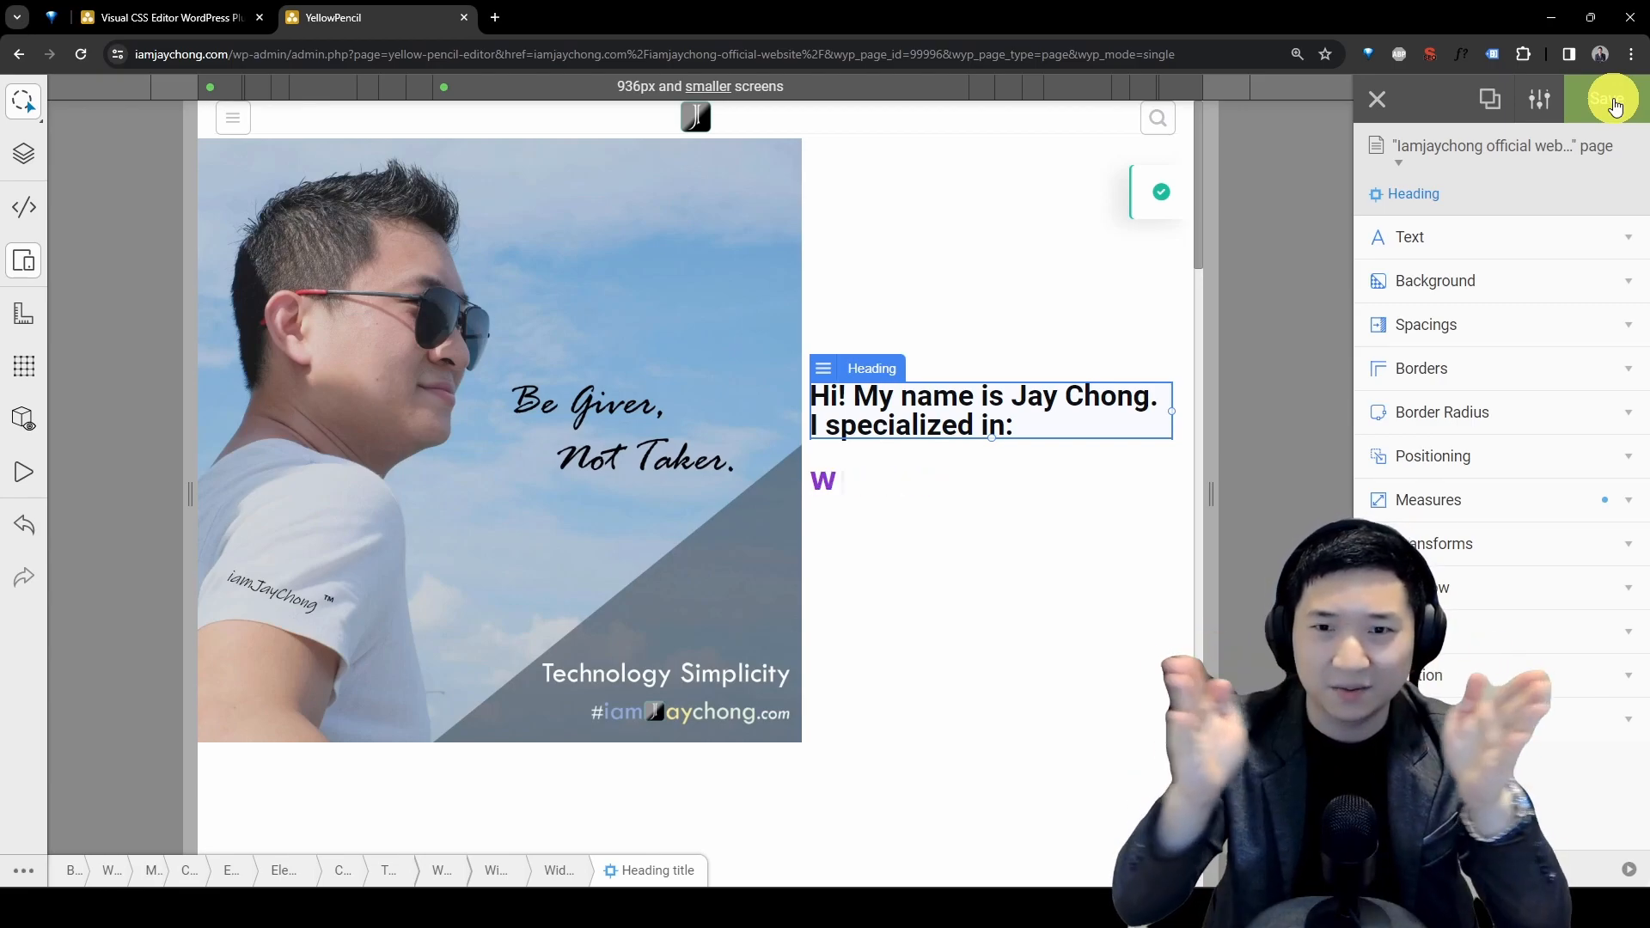
# Switch to the 1439px layout, look over the page down to the book countdown, and deselect the heading
pyautogui.click(1306, 83)
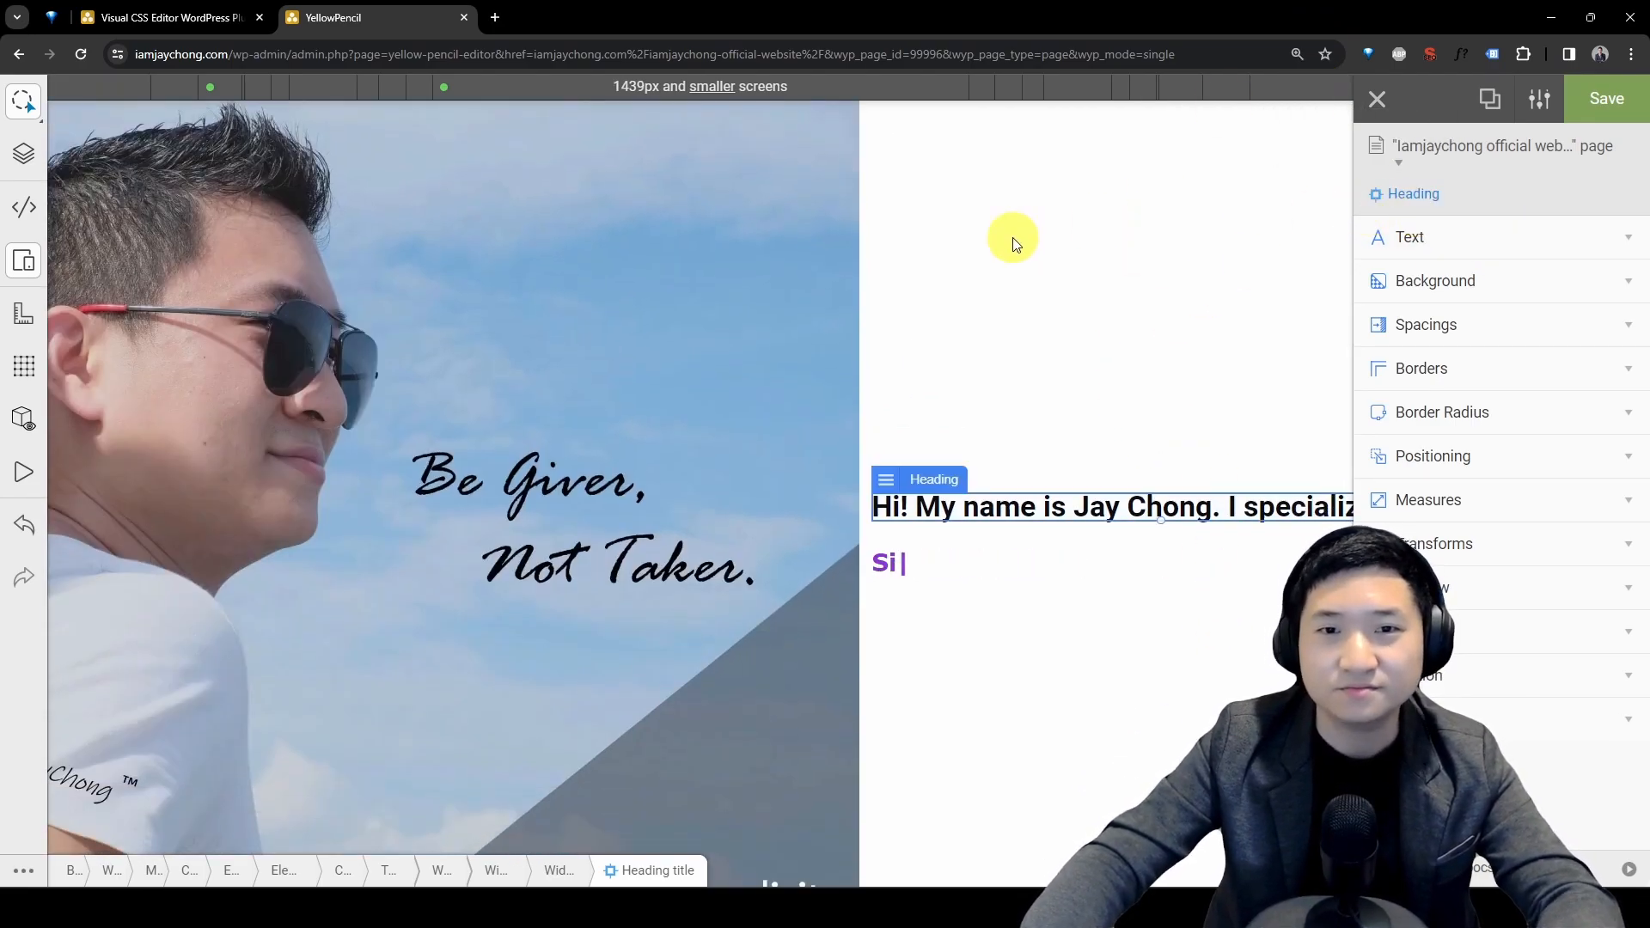
pyautogui.hotkey('ctrl', '-')
pyautogui.hotkey('ctrl', '-')
pyautogui.hotkey('ctrl', '-')
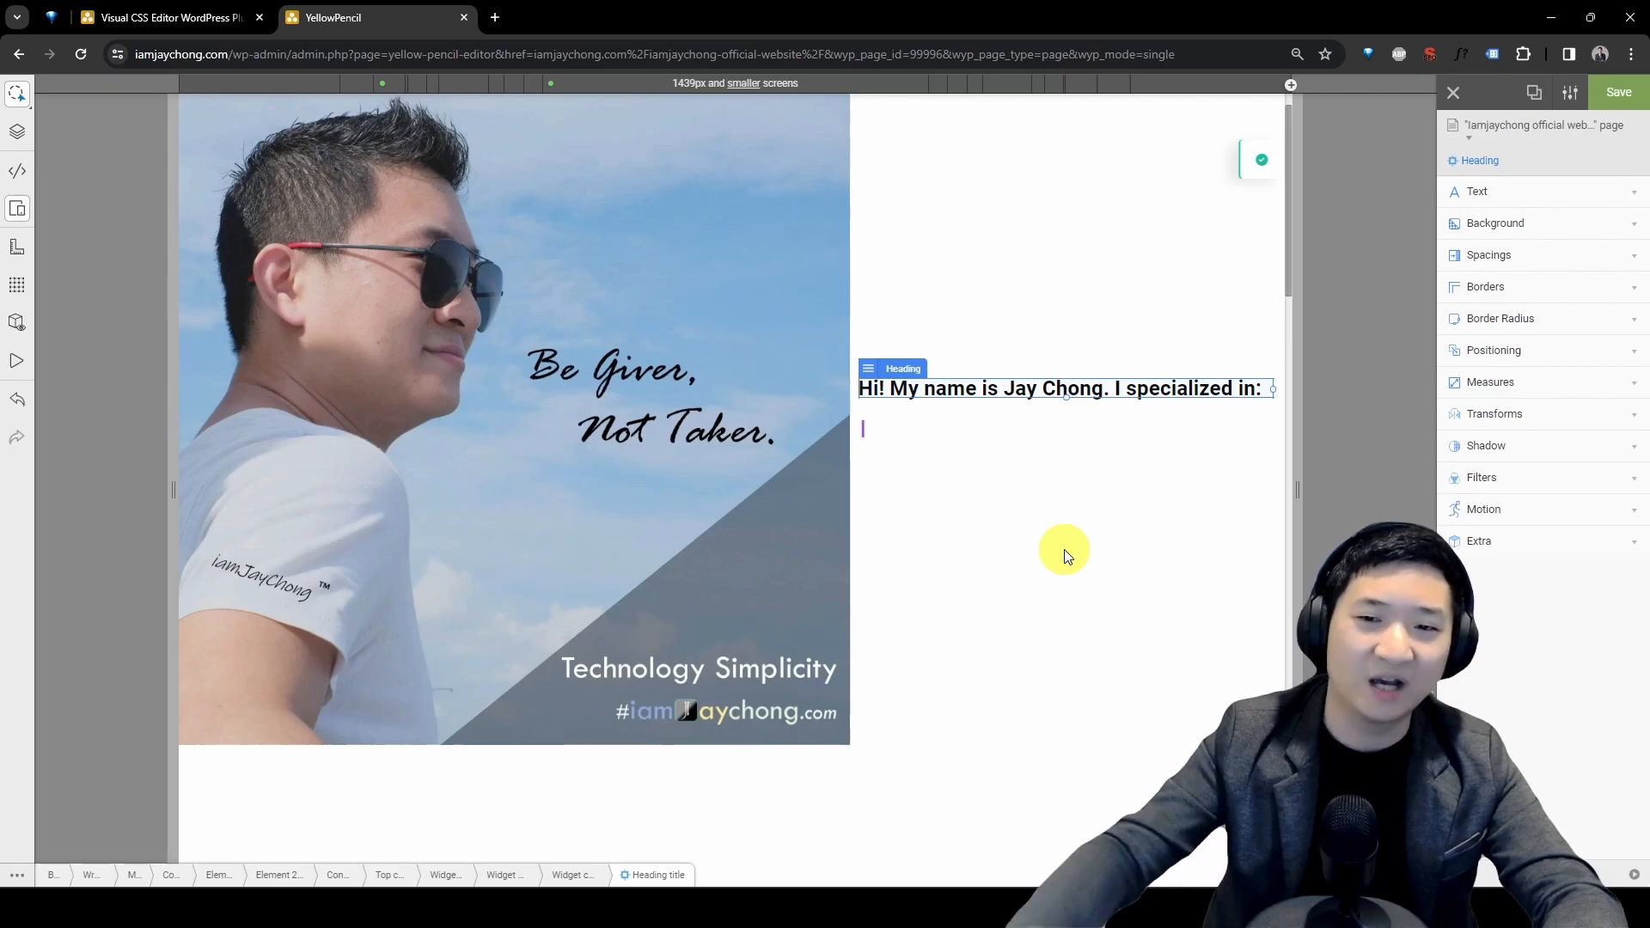
pyautogui.scroll(-5, 1019, 640)
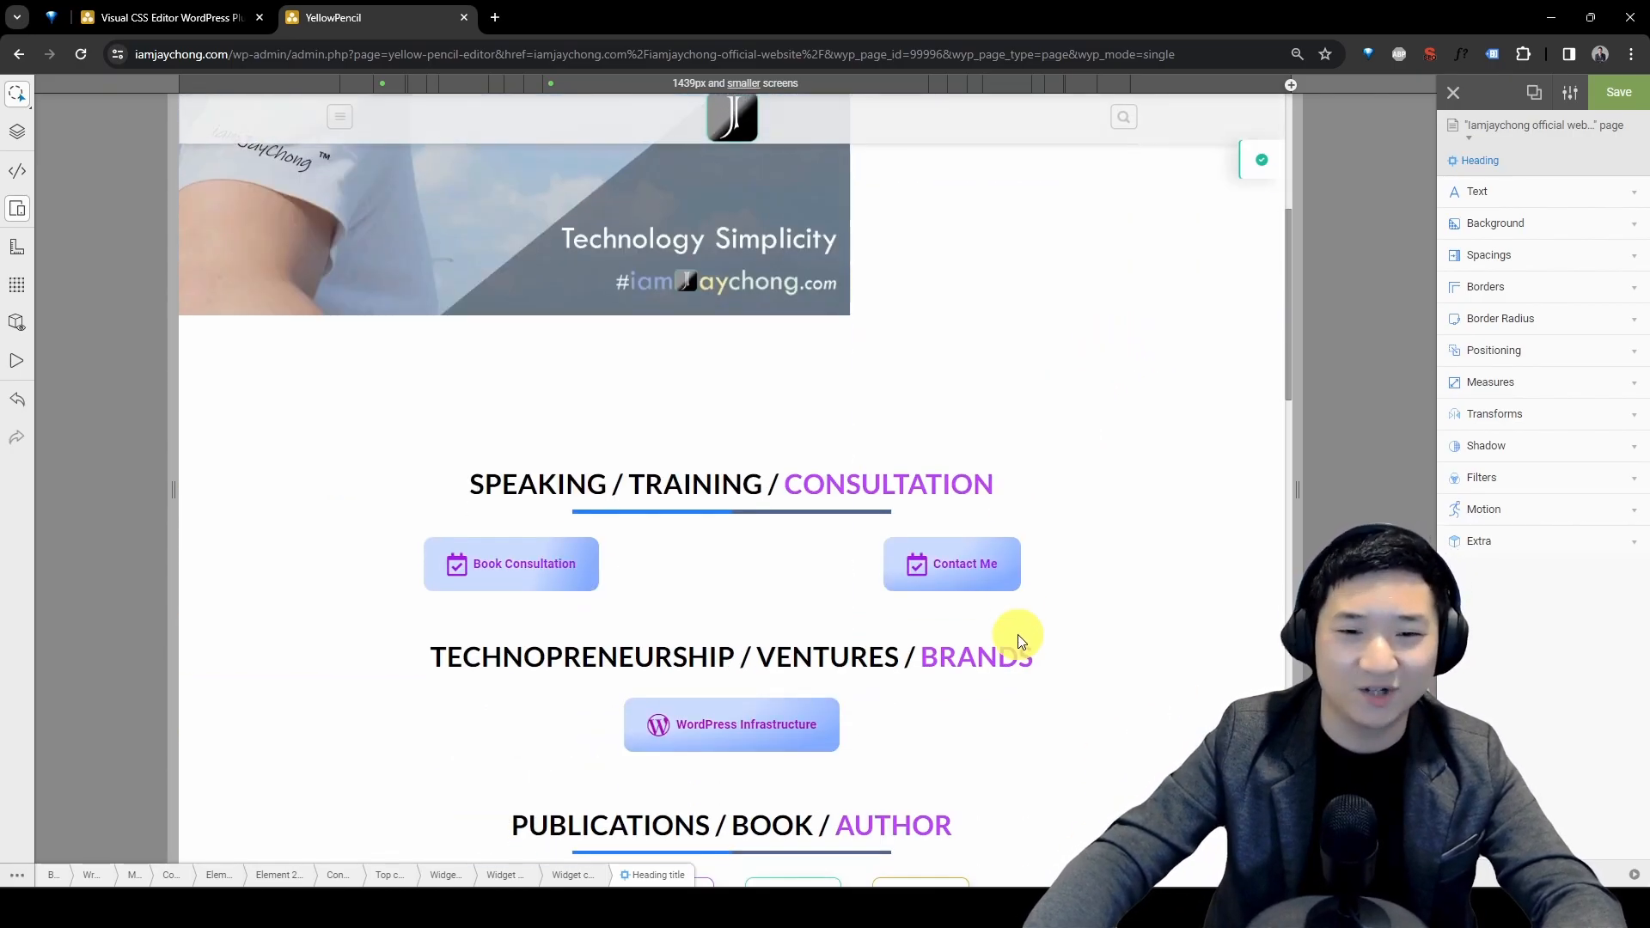
pyautogui.scroll(-2, 1019, 640)
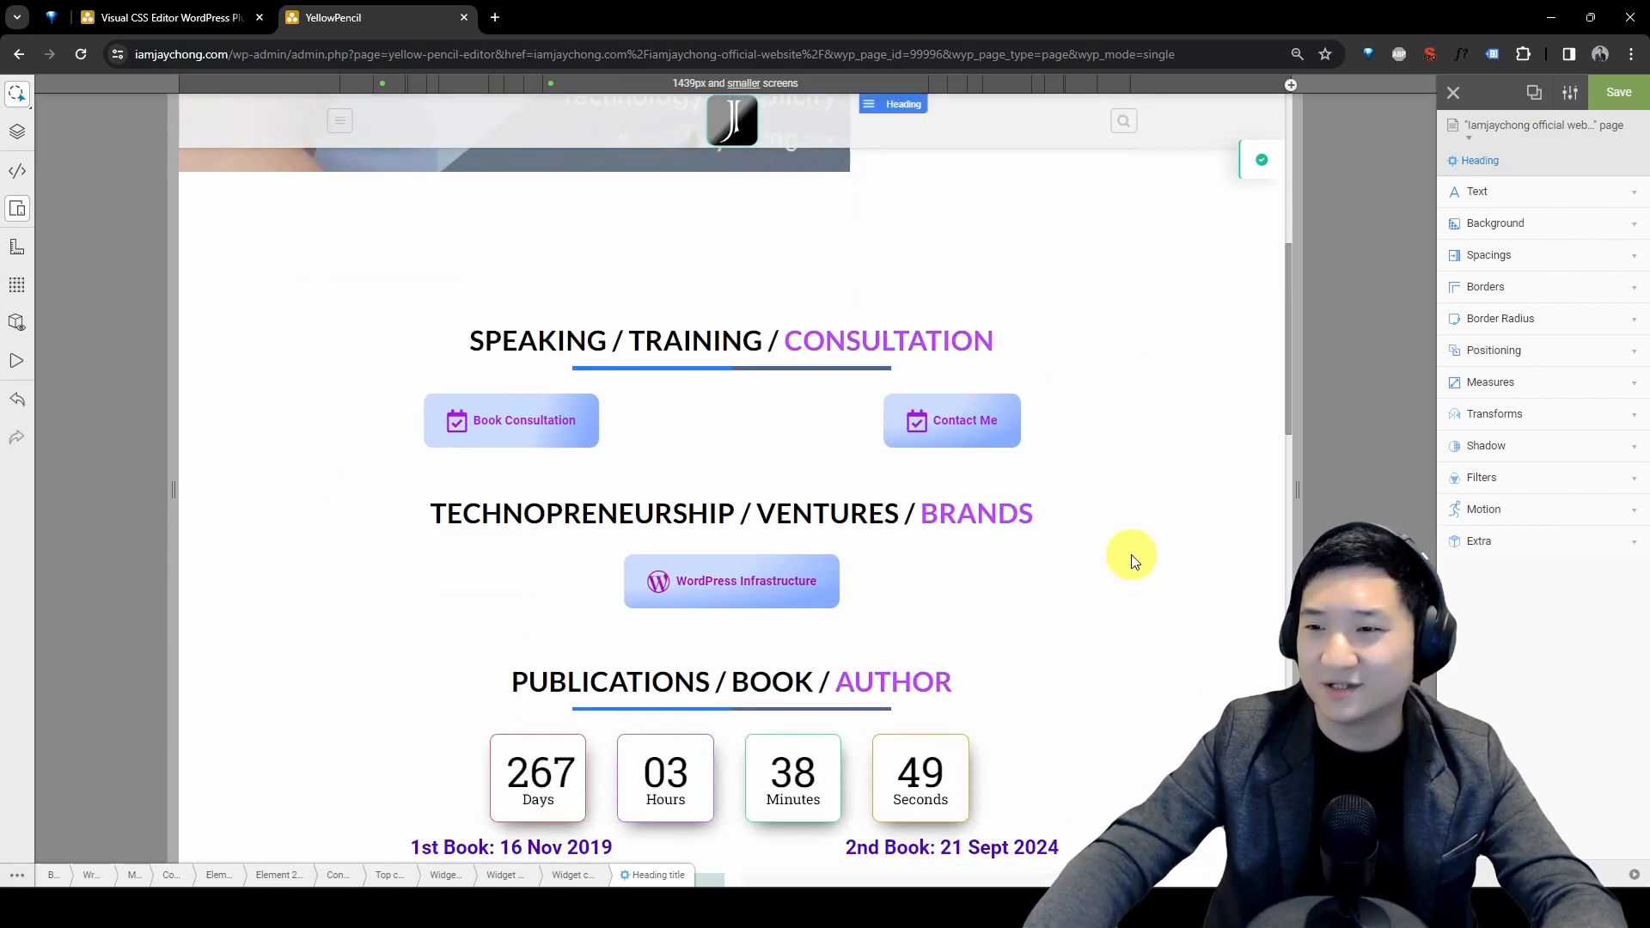
pyautogui.scroll(4, 1133, 560)
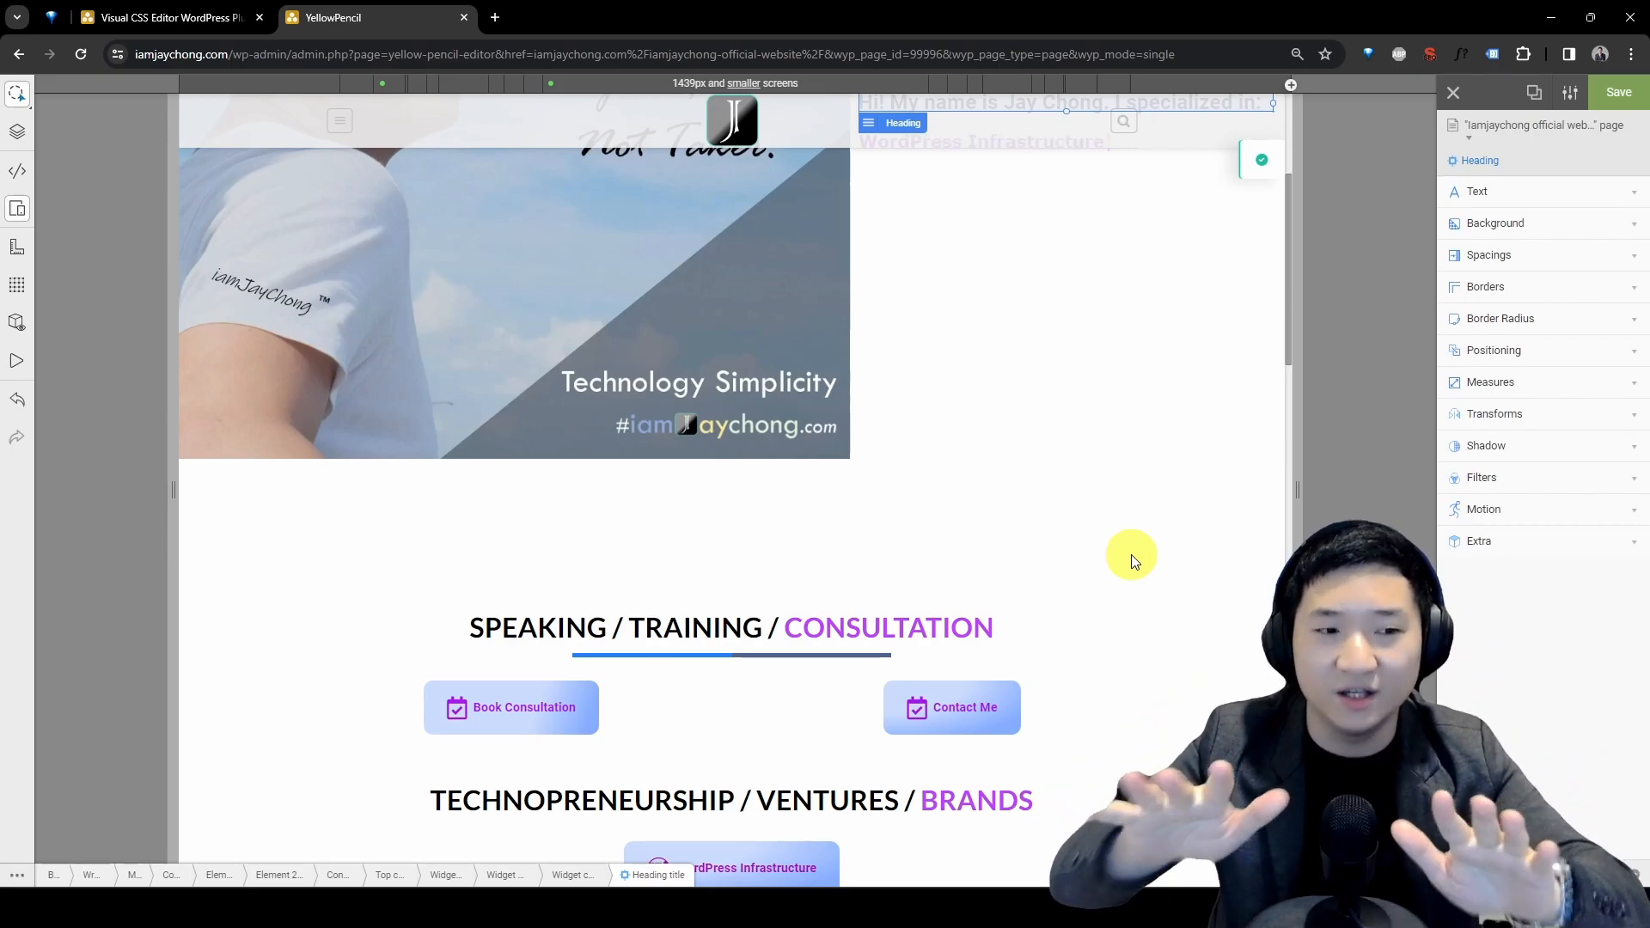
pyautogui.press('Escape')
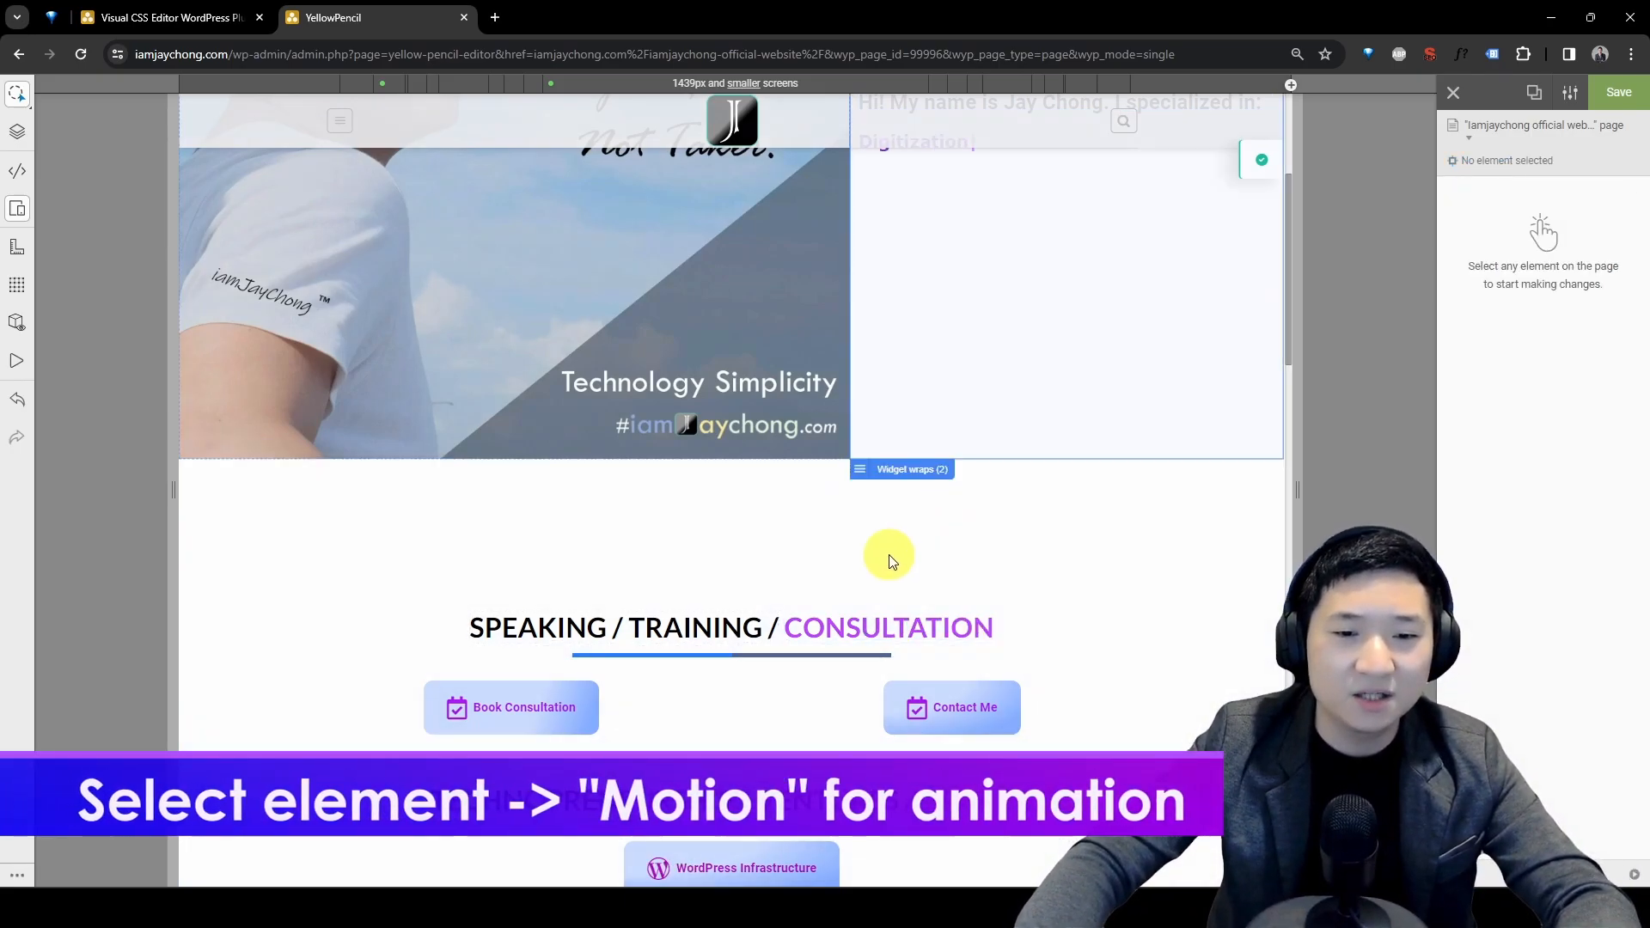
# Select the "SPEAKING / TRAINING / CONSULTATION" element and undock the style panel, placing it clear of the heading text
pyautogui.click(815, 589)
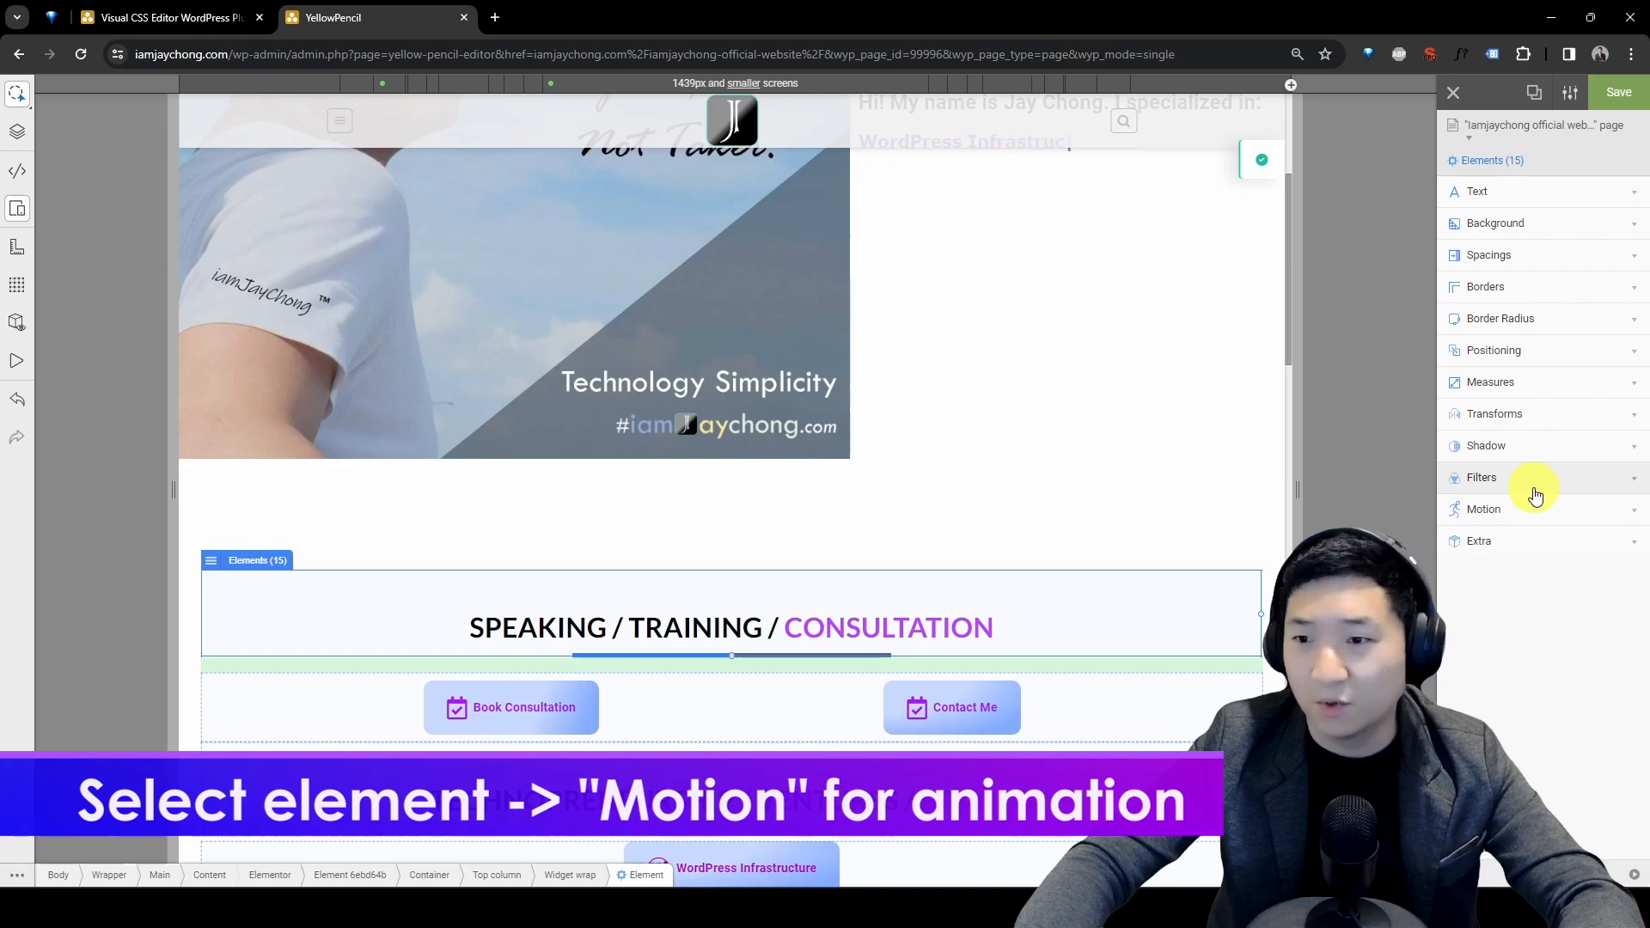
pyautogui.hotkey('ctrl', '+')
pyautogui.hotkey('ctrl', '+')
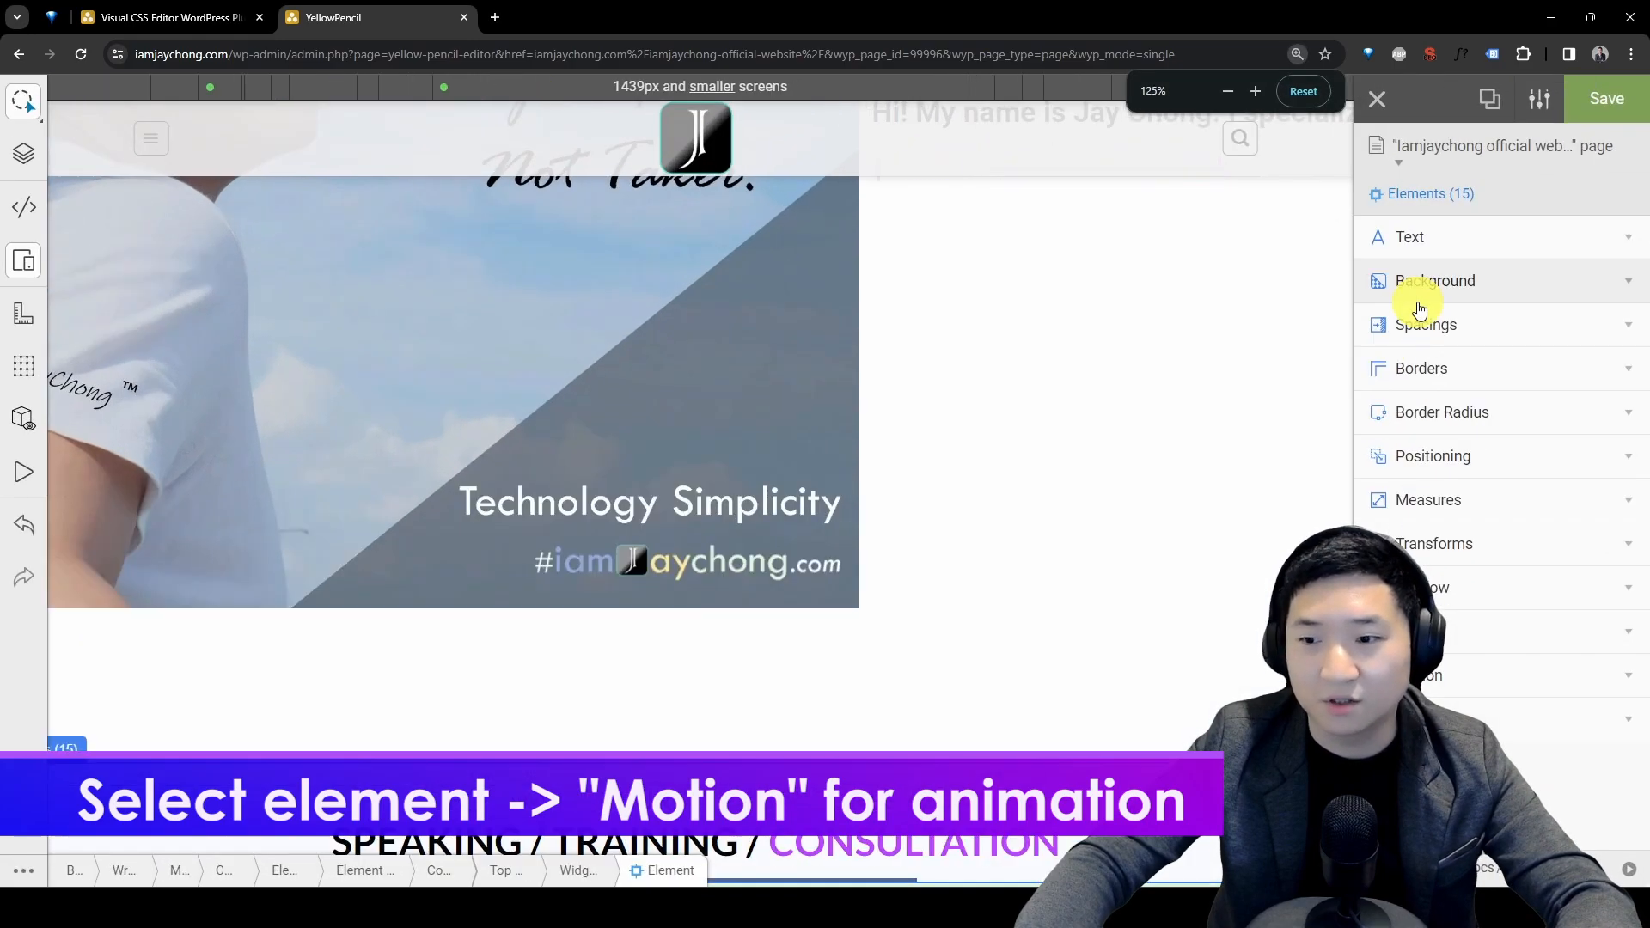
pyautogui.moveTo(1438, 101); pyautogui.dragTo(292, 135)
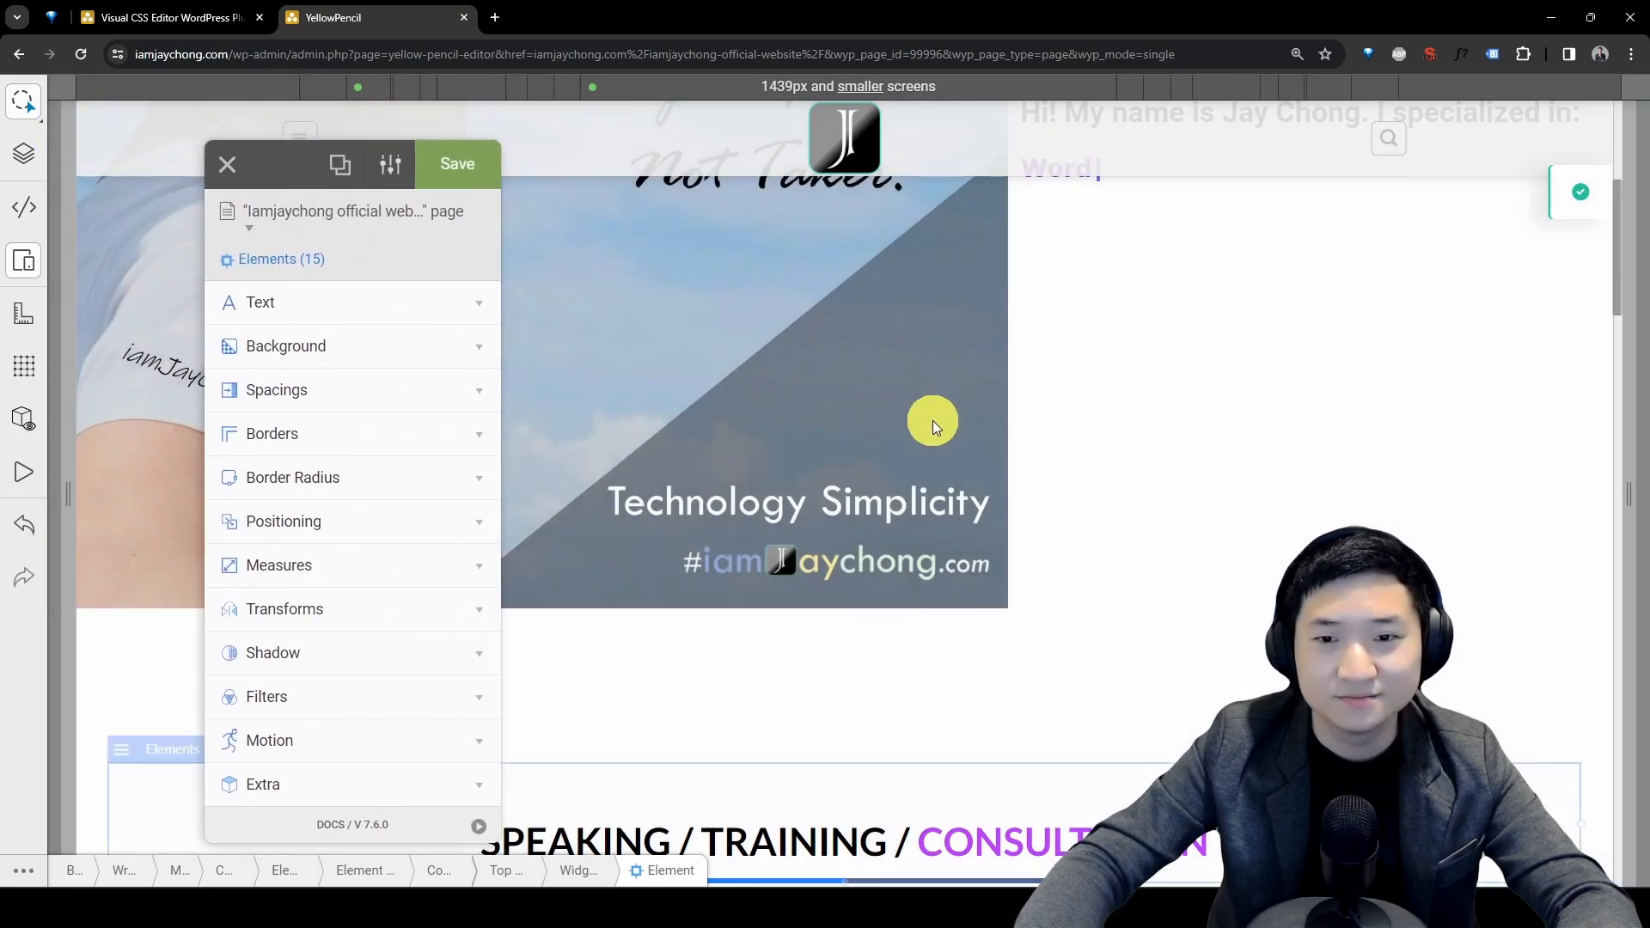
pyautogui.scroll(-2, 946, 412)
pyautogui.scroll(-2, 1074, 602)
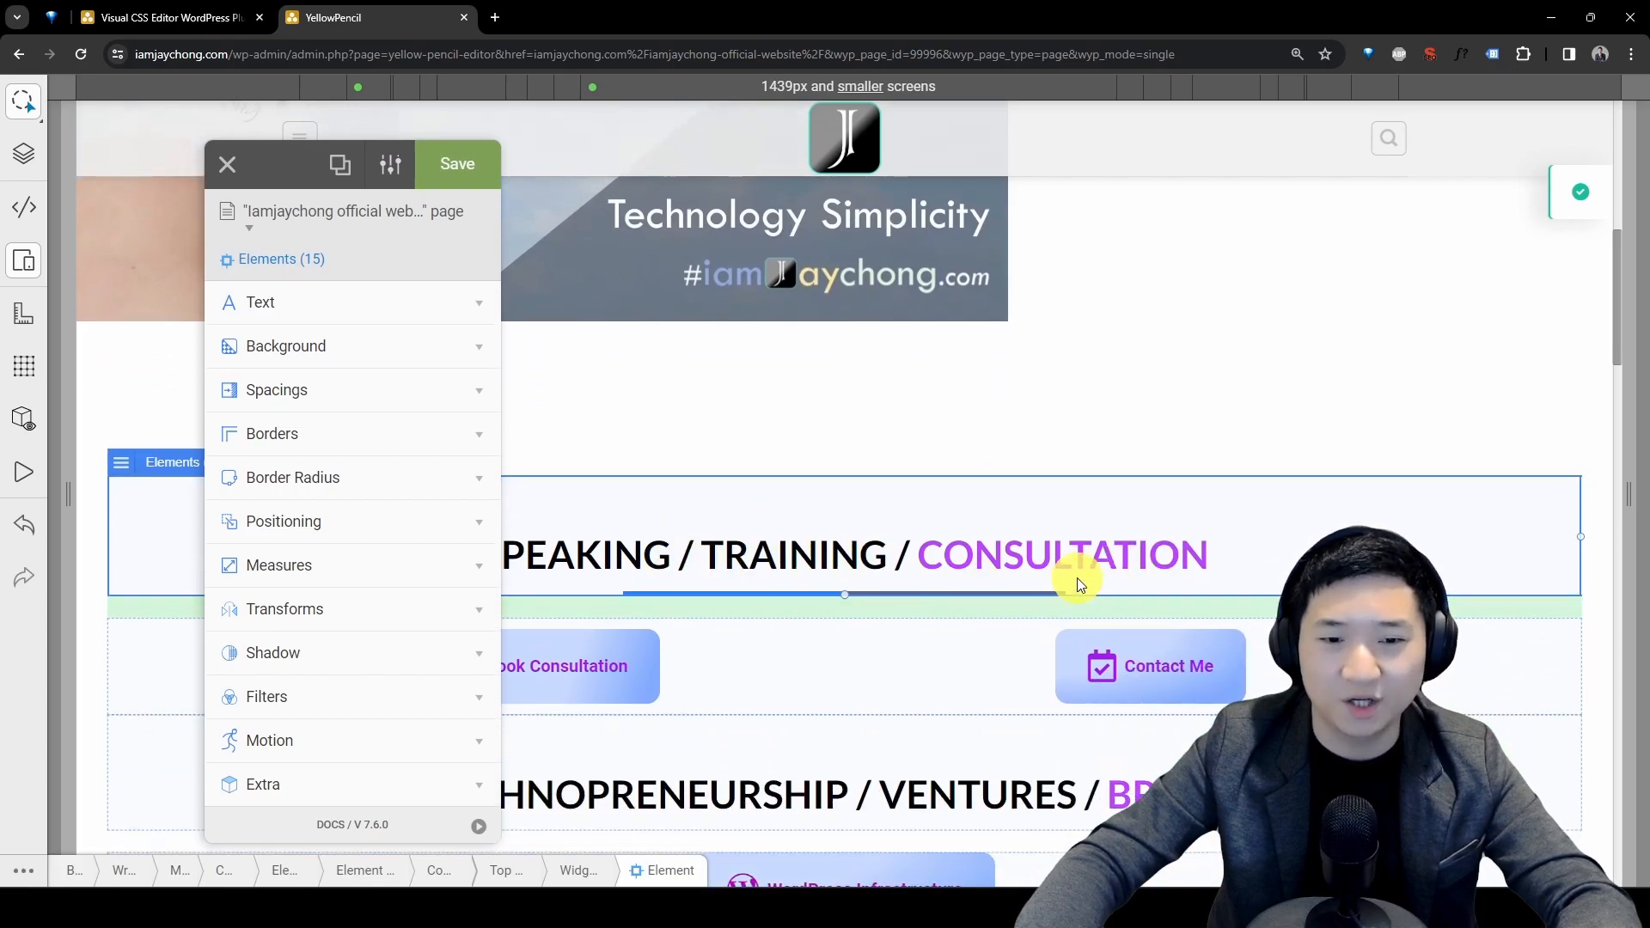
pyautogui.moveTo(256, 161); pyautogui.dragTo(197, 144)
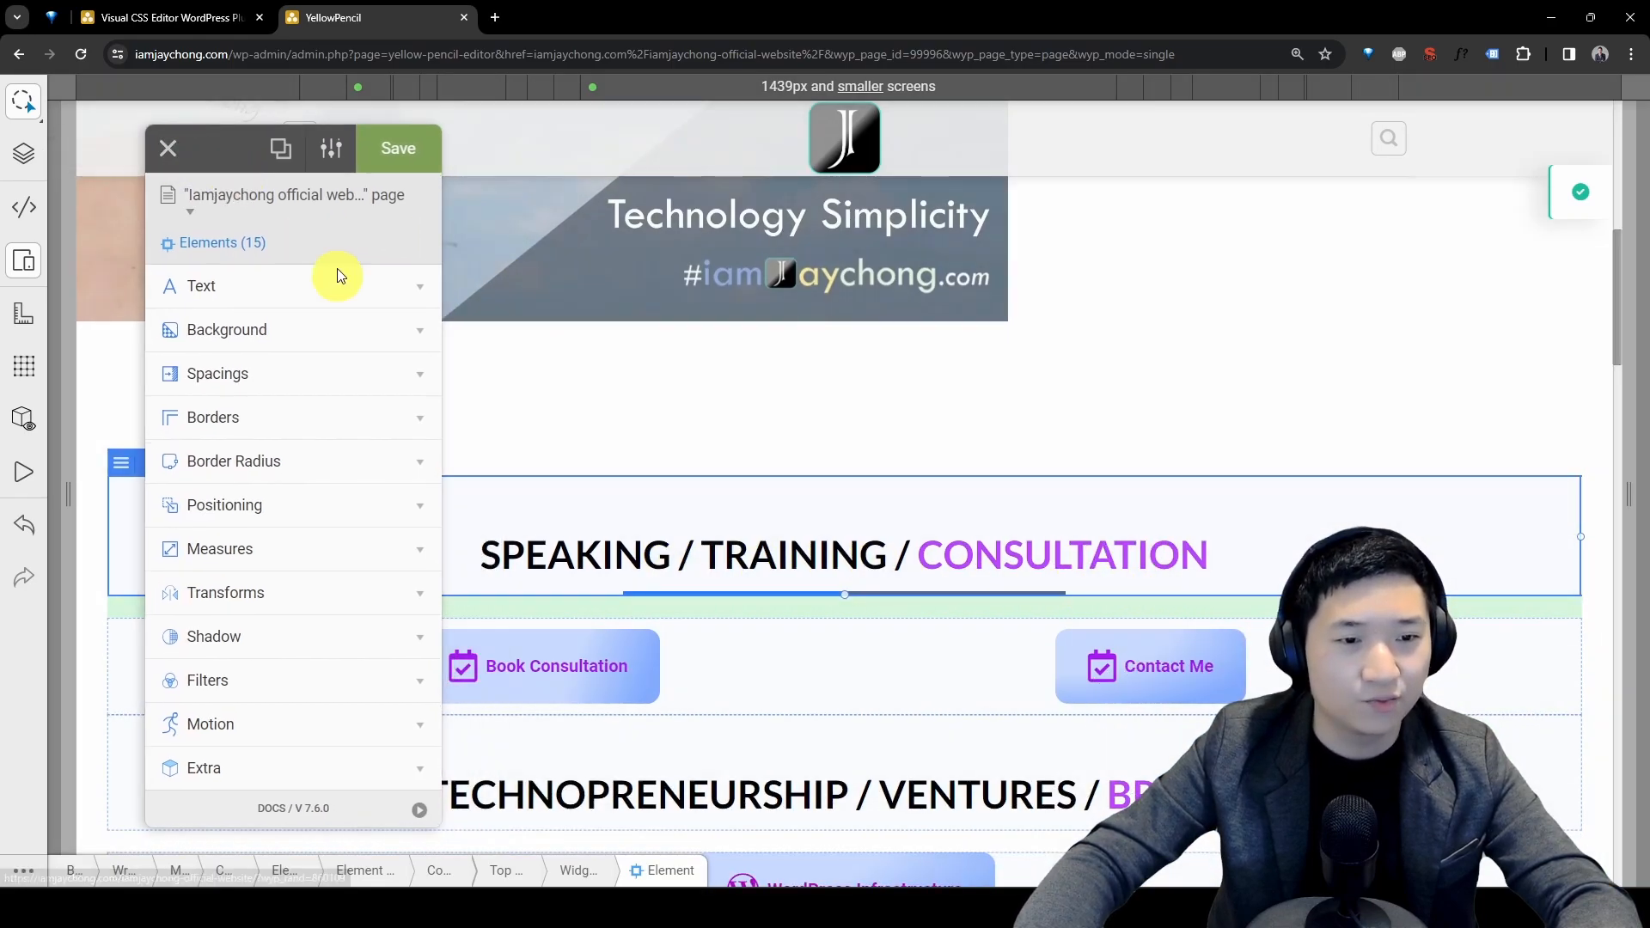
# Browse the Motion animation presets and apply the spaceInUp animation to the "SPEAKING / TRAINING / CONSULTATION" element
pyautogui.click(334, 729)
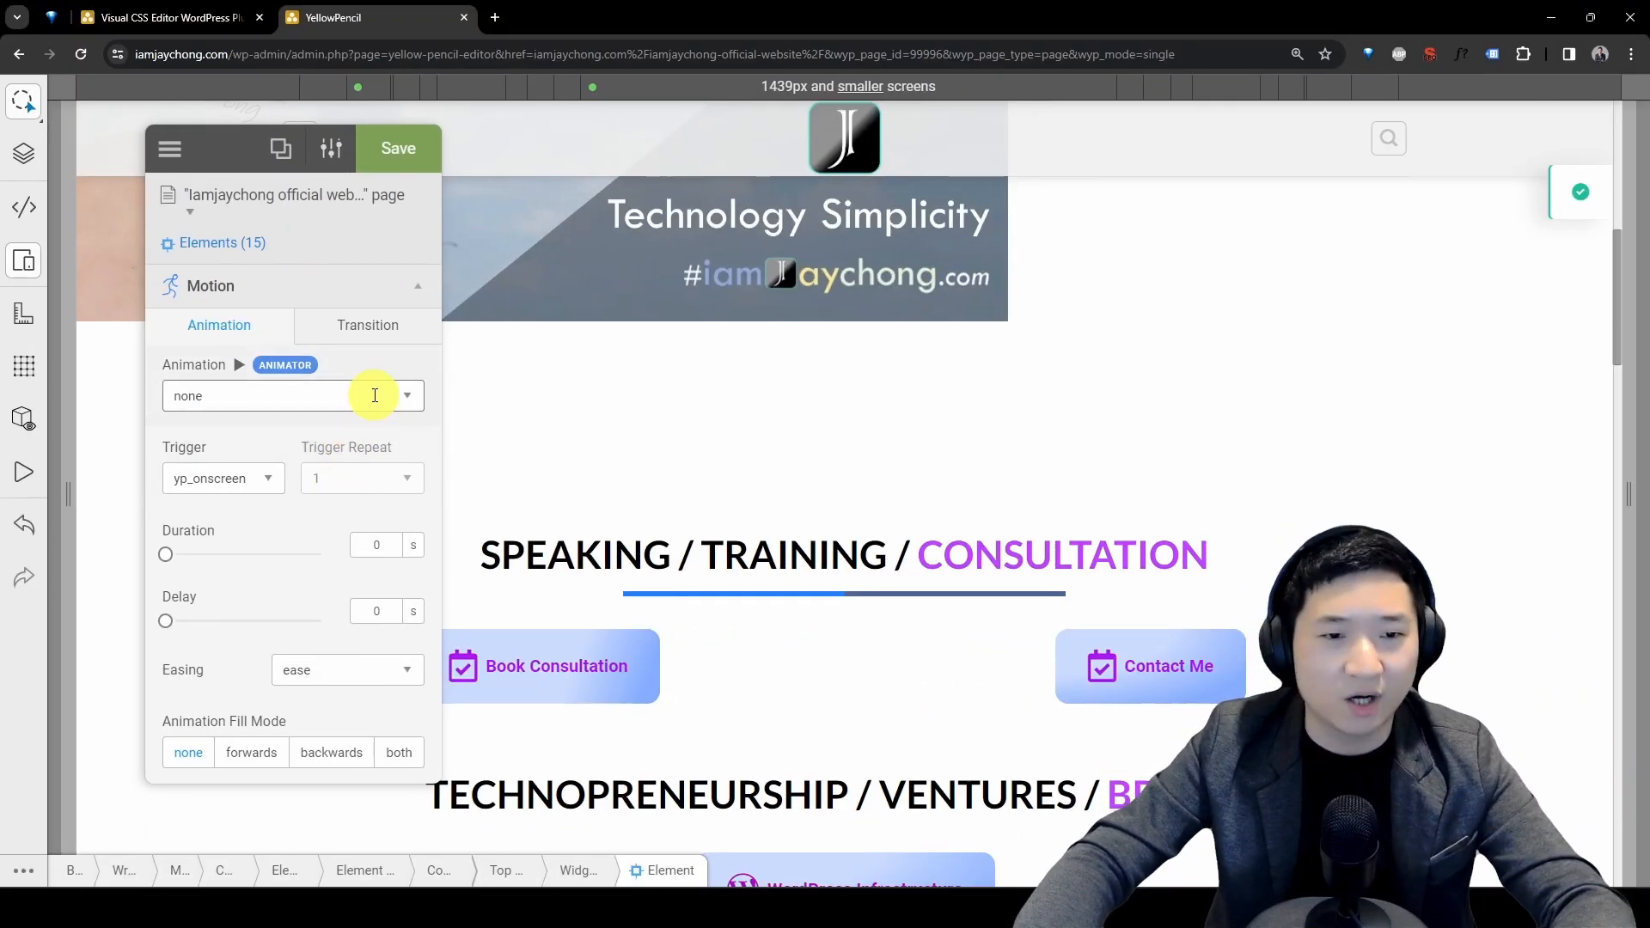
pyautogui.click(643, 420)
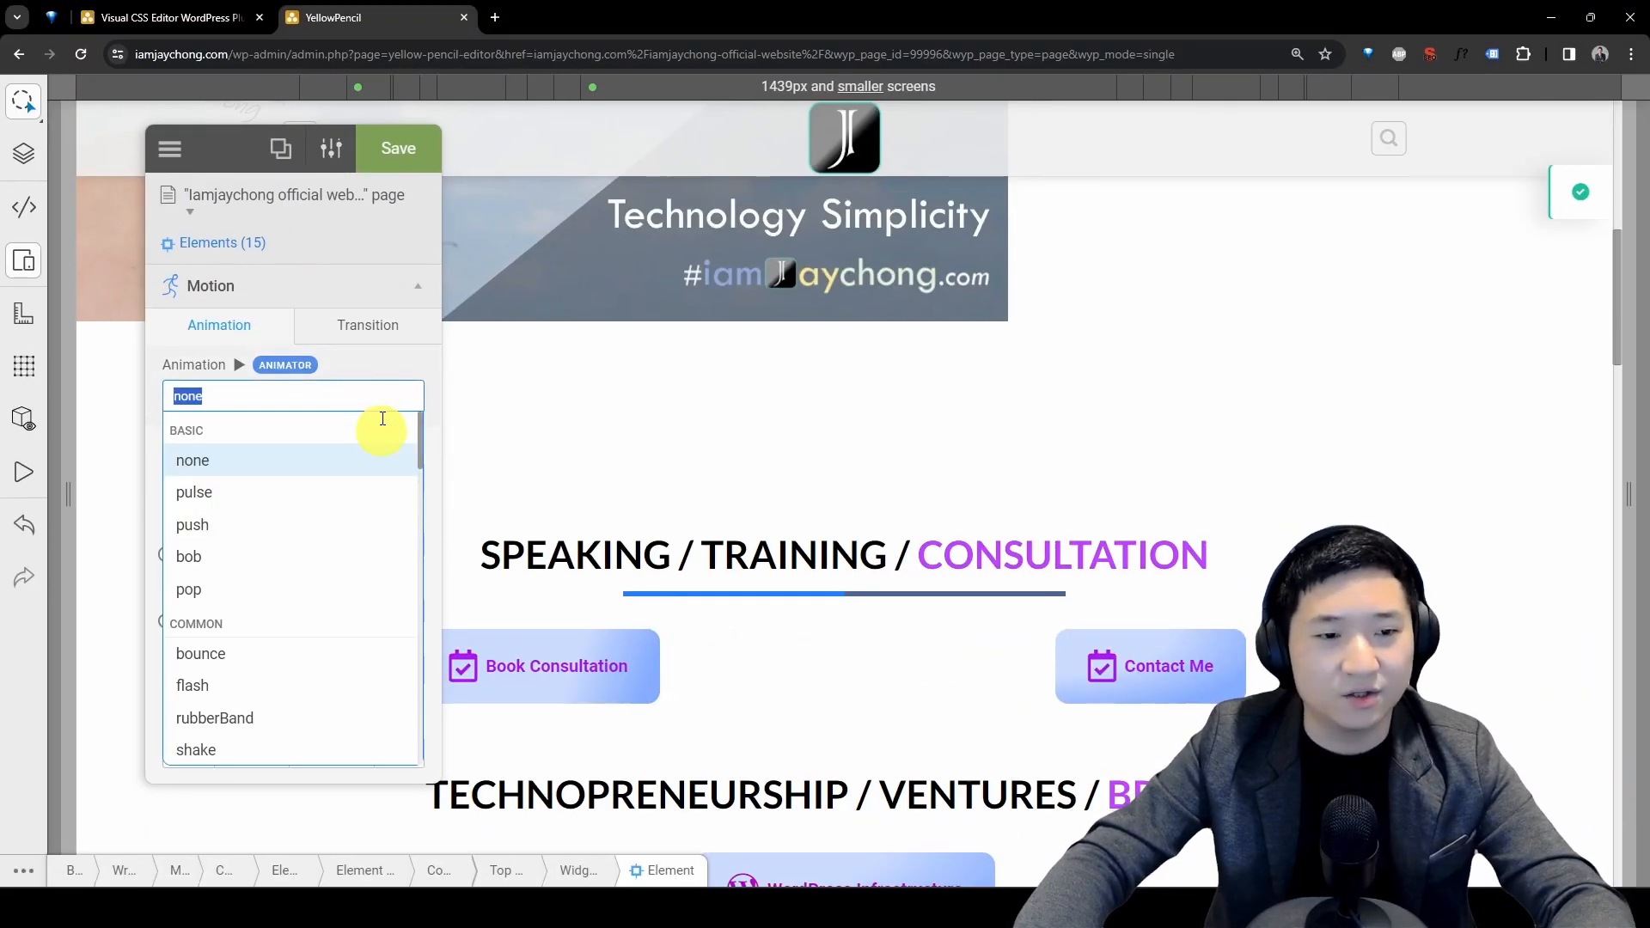
pyautogui.scroll(-15, 358, 576)
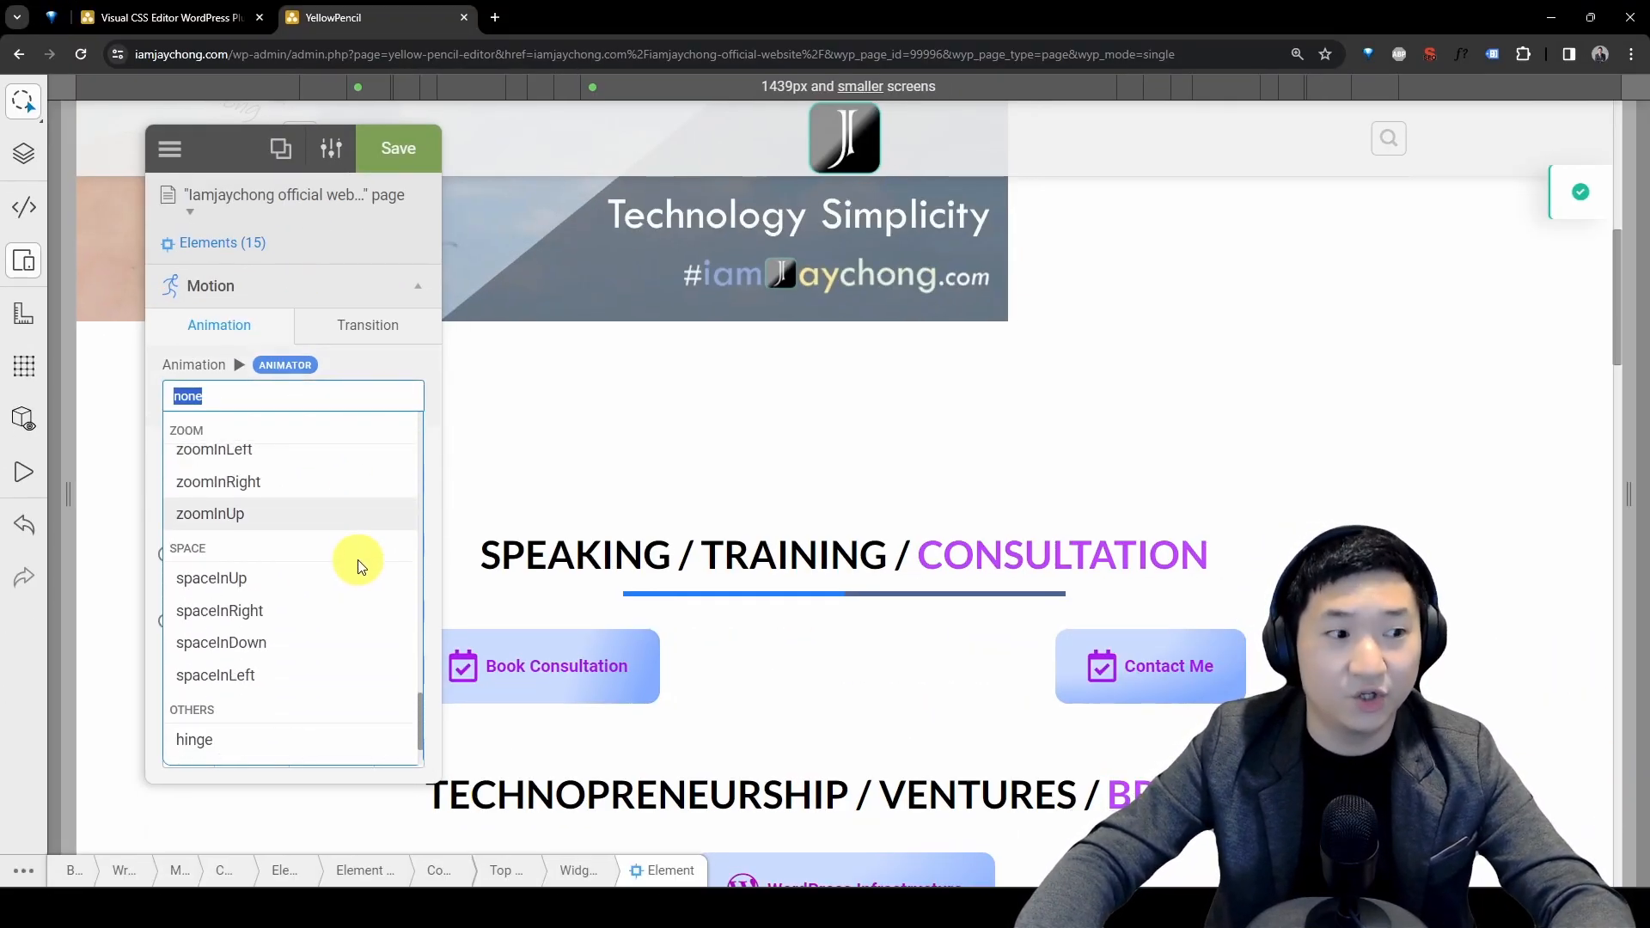
pyautogui.scroll(2, 359, 565)
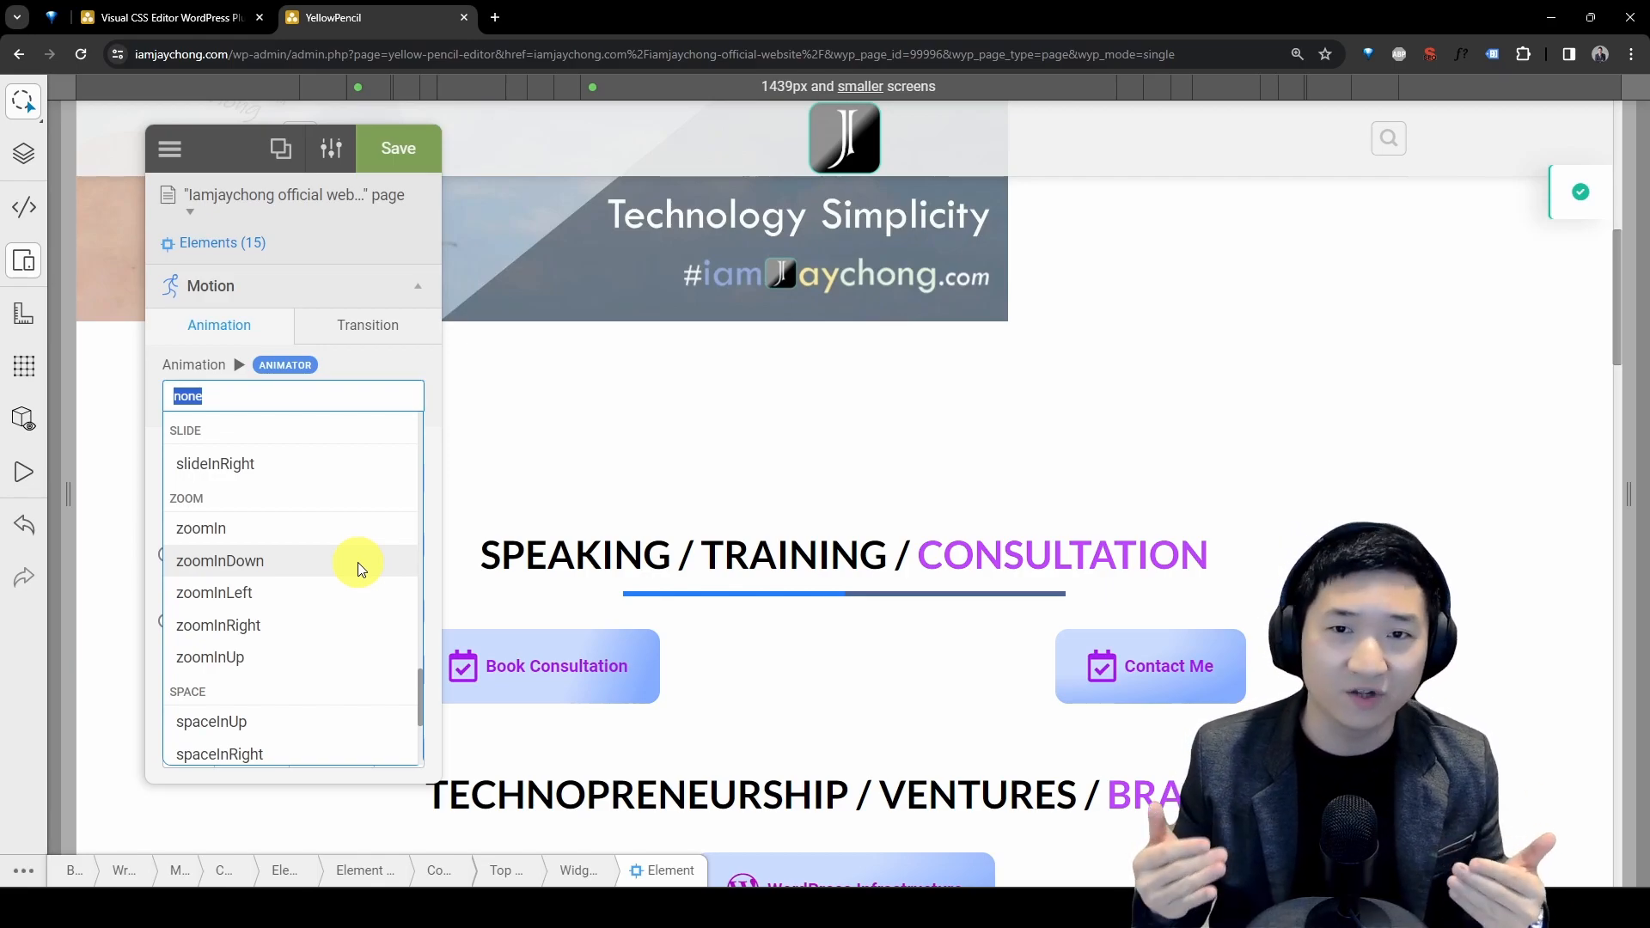
pyautogui.scroll(3, 305, 625)
pyautogui.scroll(8, 305, 625)
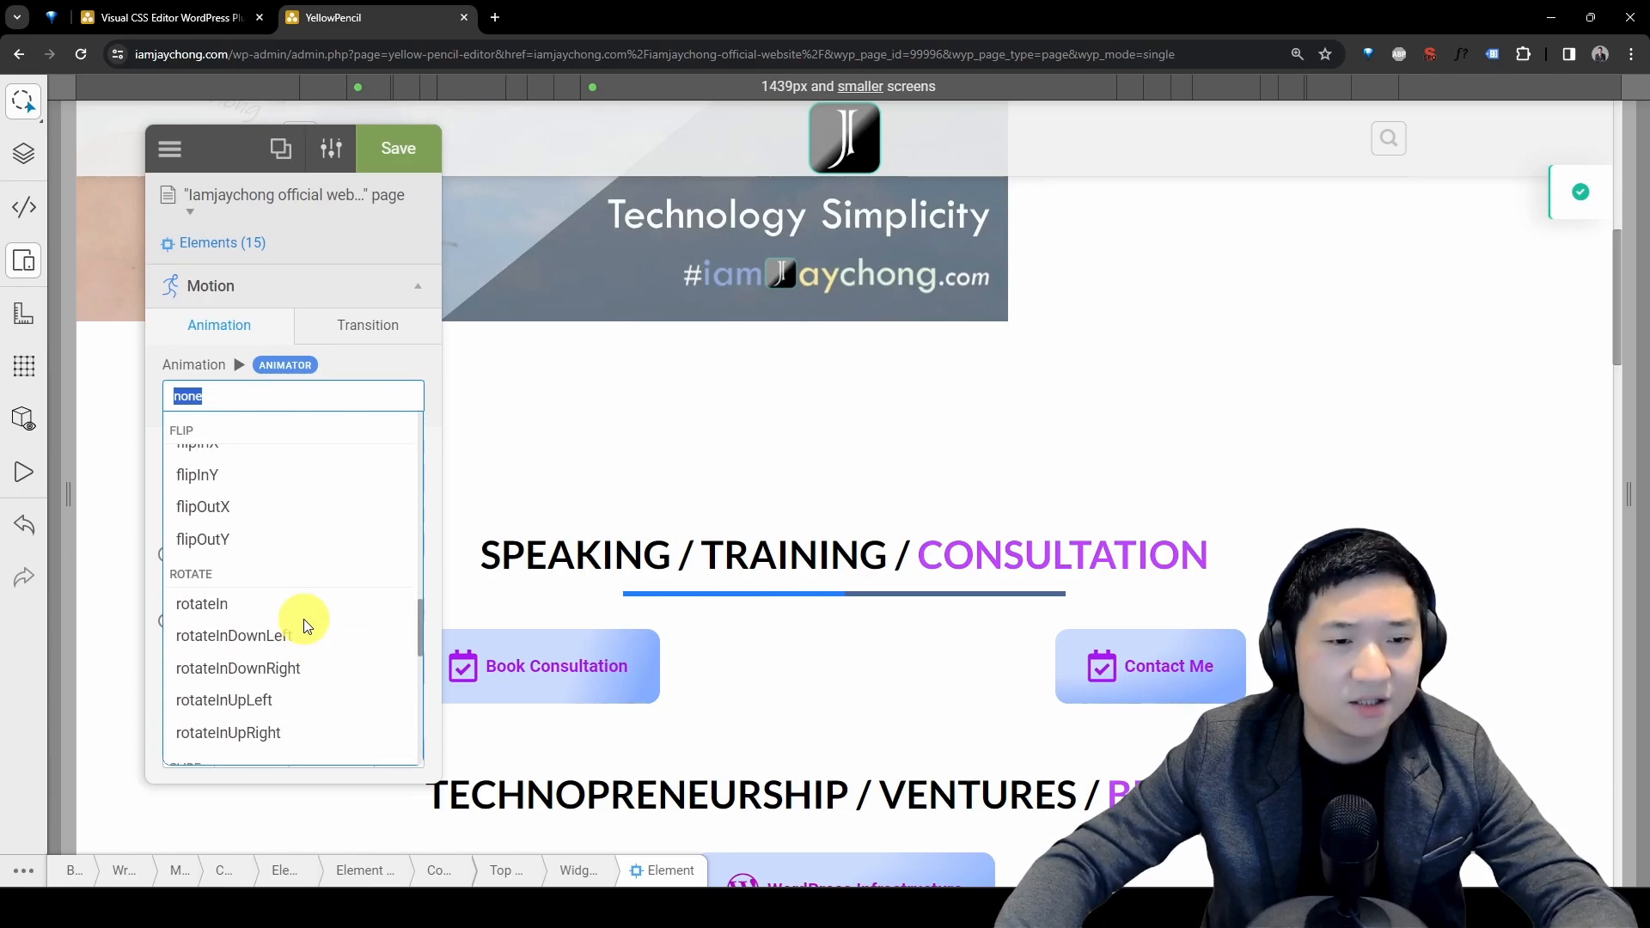
pyautogui.scroll(8, 305, 625)
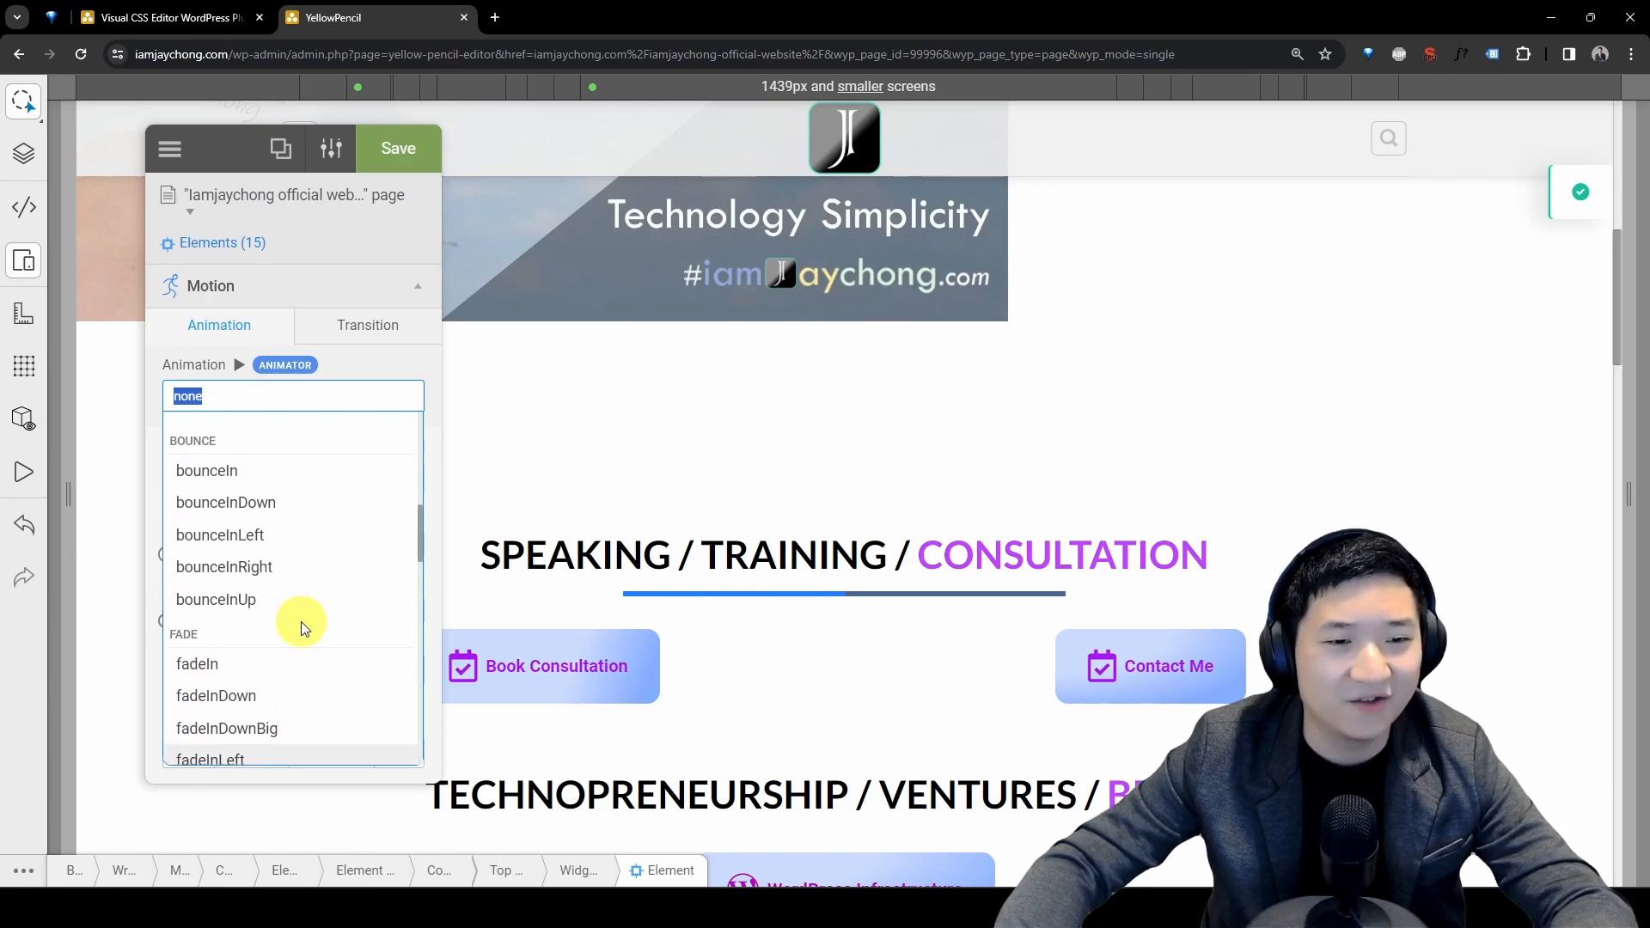
pyautogui.scroll(-10, 302, 628)
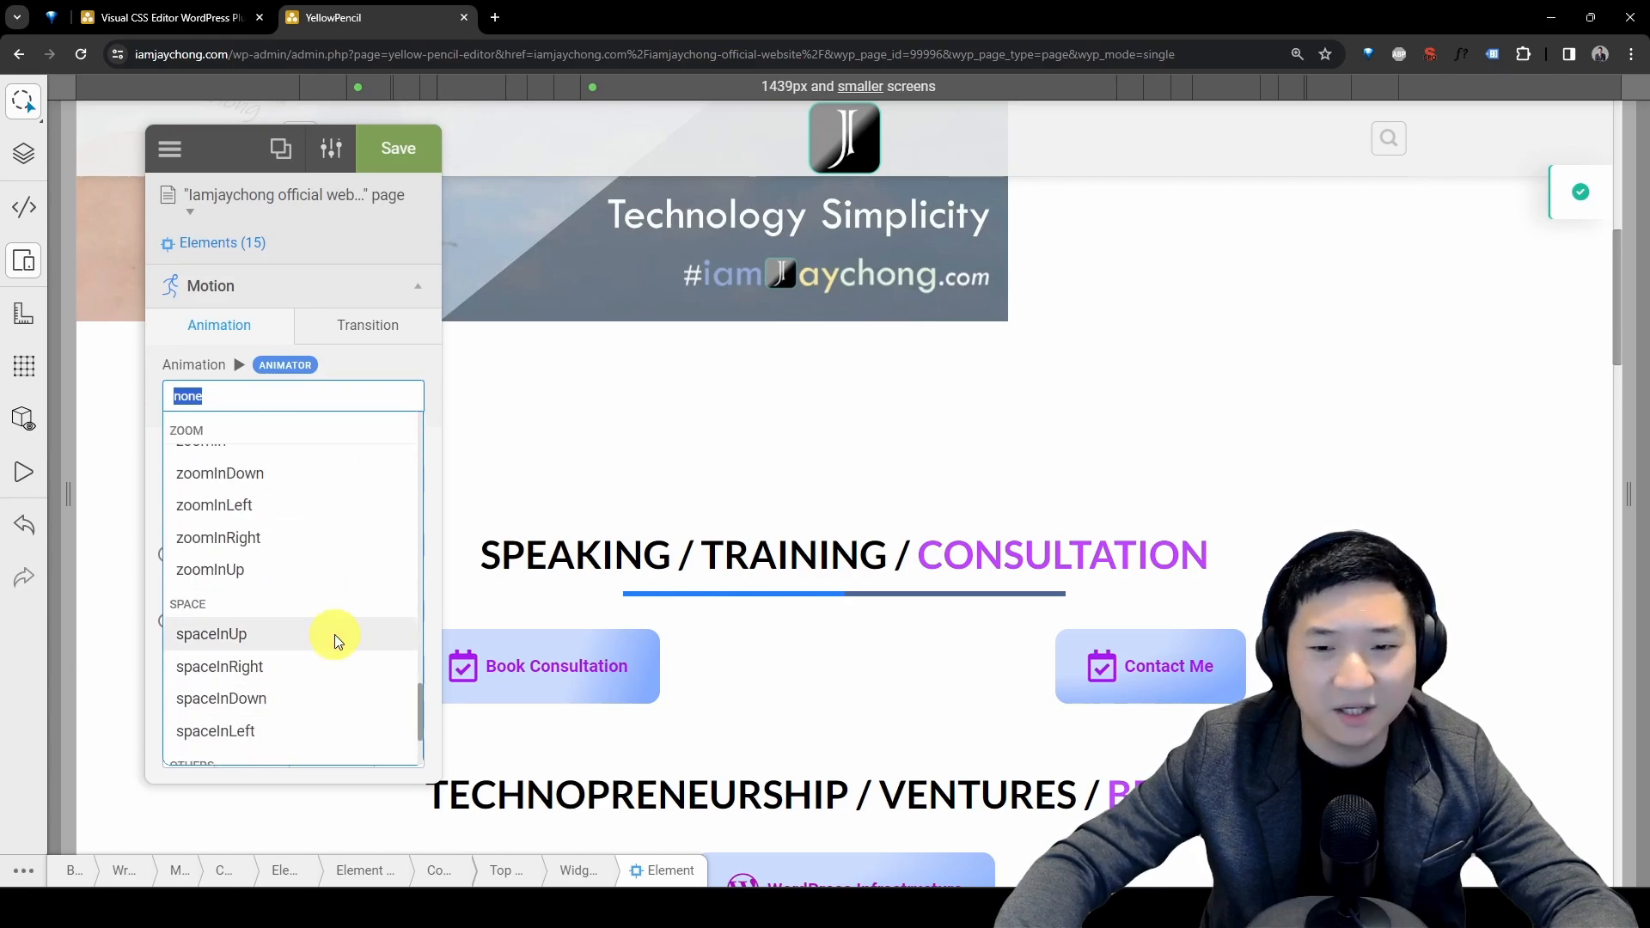
pyautogui.click(333, 634)
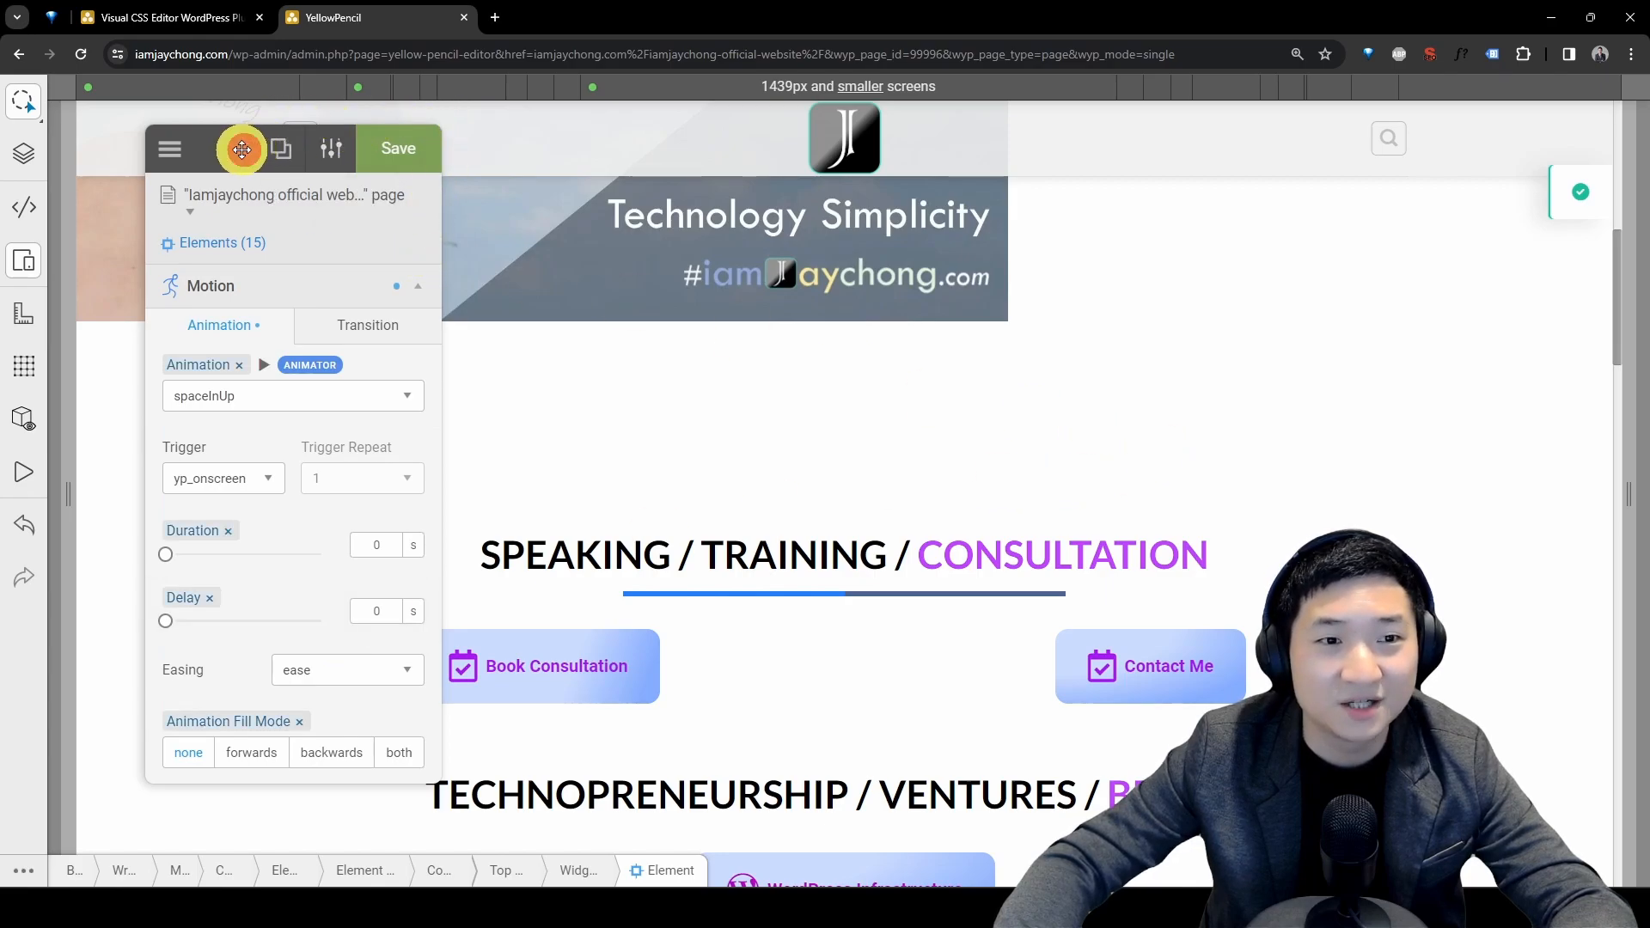
# Preview the spaceInUp animation on the "SPEAKING / TRAINING / CONSULTATION" element and replace it with zoomInLeft, moving the style panel clear of the heading
pyautogui.moveTo(244, 150); pyautogui.dragTo(200, 162)
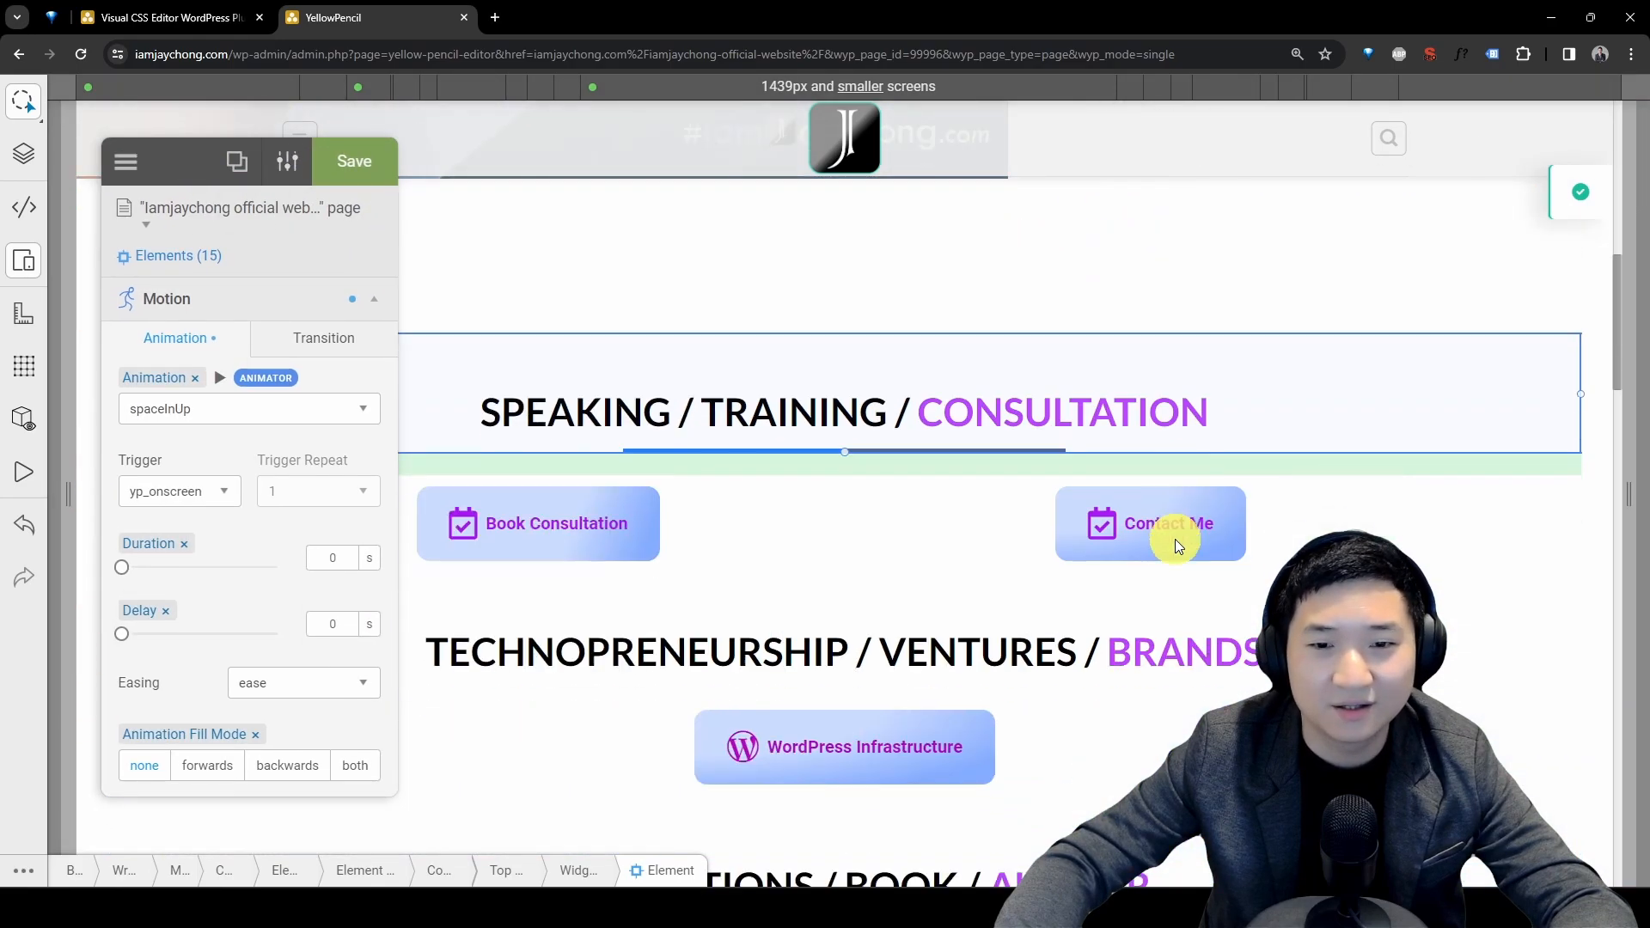
pyautogui.click(221, 379)
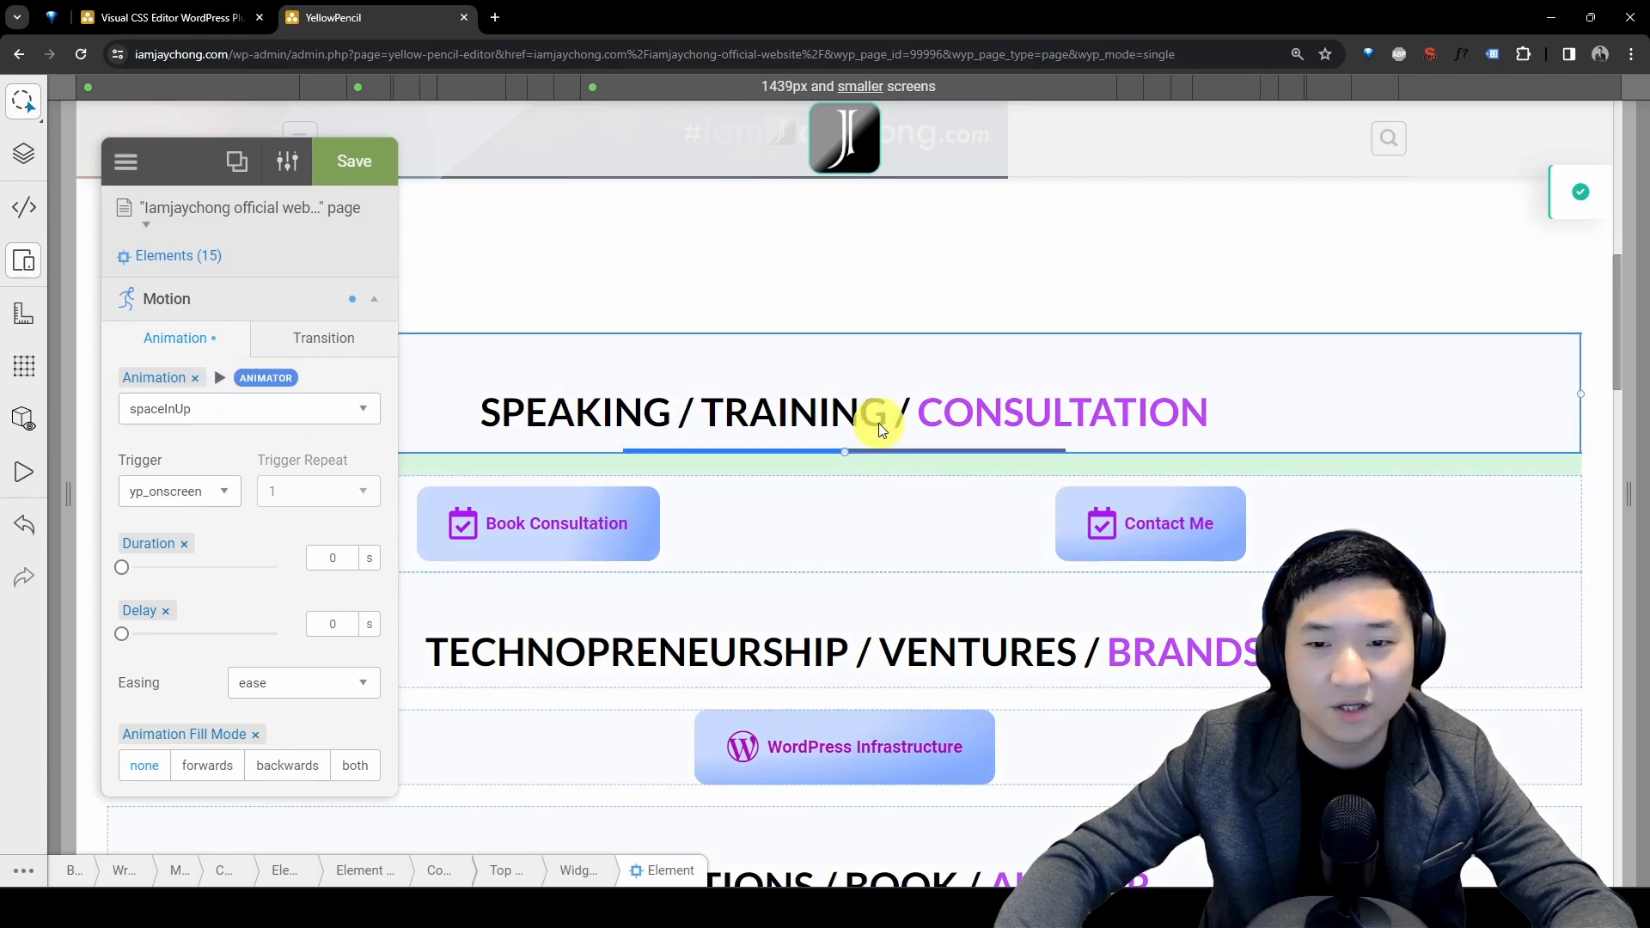
pyautogui.click(375, 400)
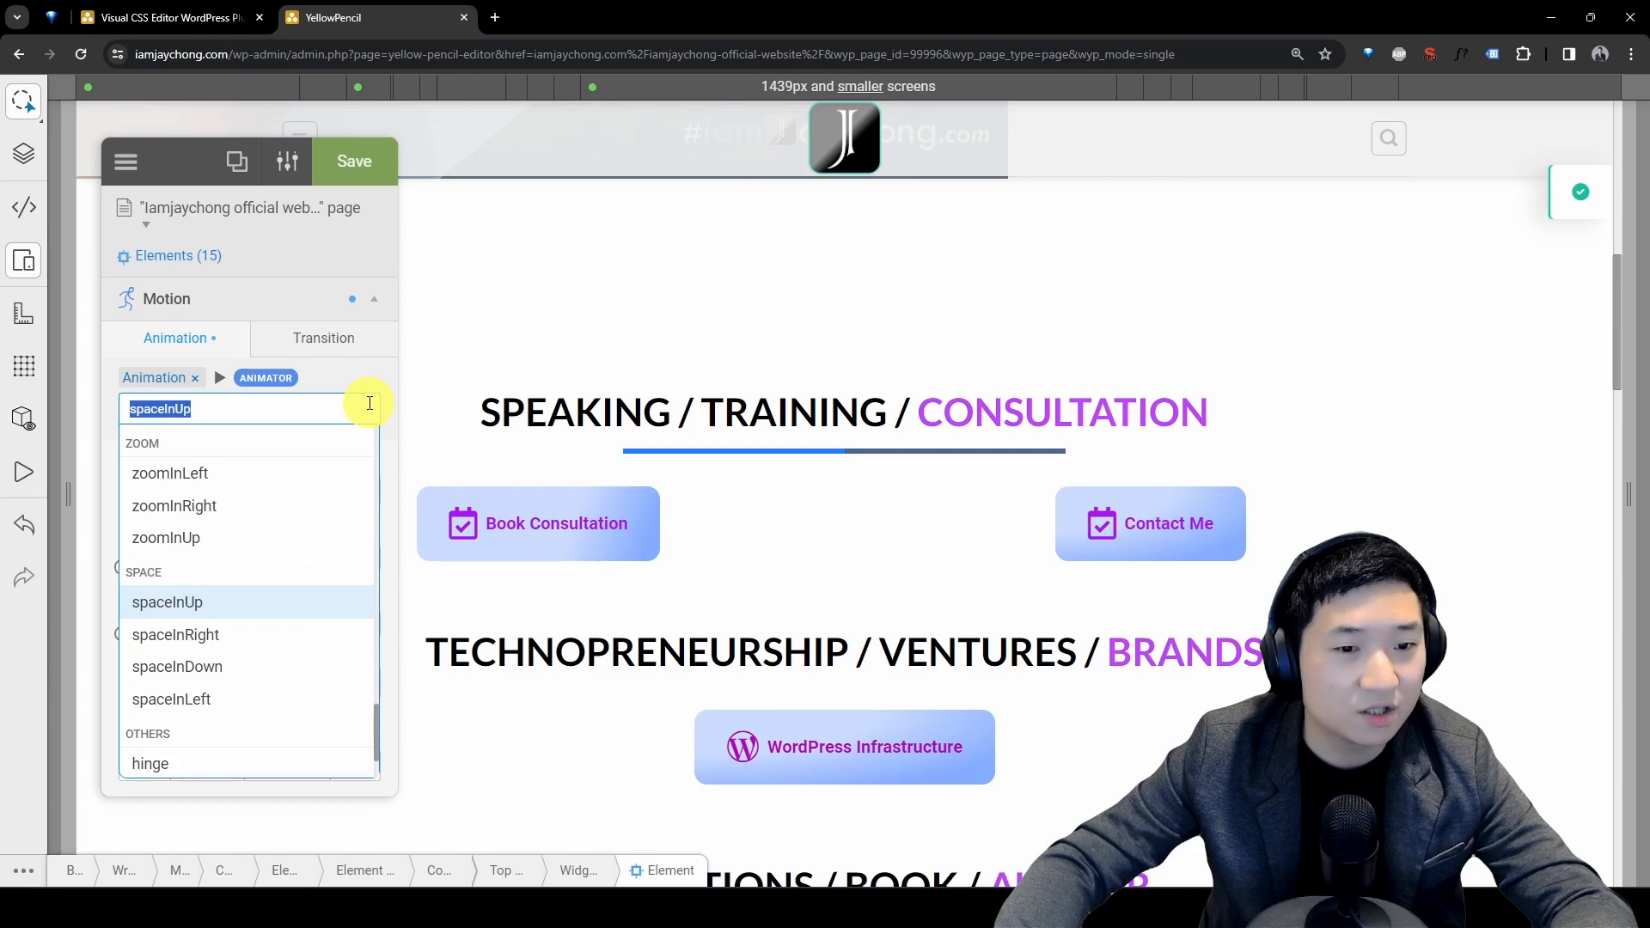
pyautogui.click(283, 489)
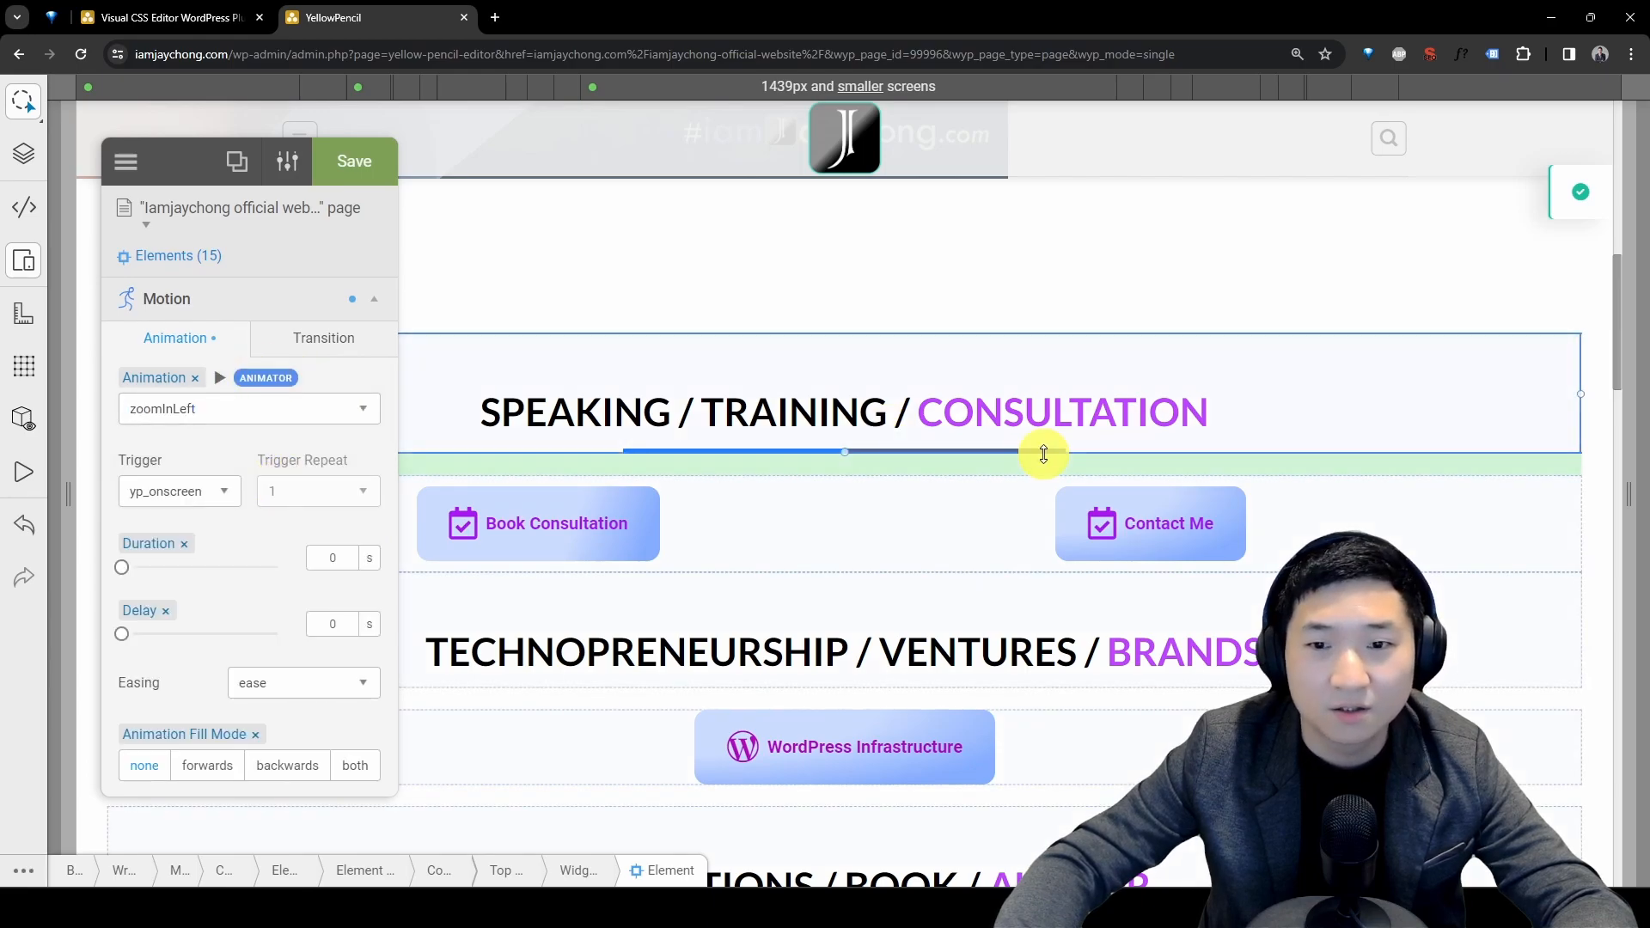
pyautogui.moveTo(177, 158)
pyautogui.mouseDown()
pyautogui.moveTo(1035, 210)
pyautogui.moveTo(138, 185)
pyautogui.moveTo(163, 173)
pyautogui.mouseUp()
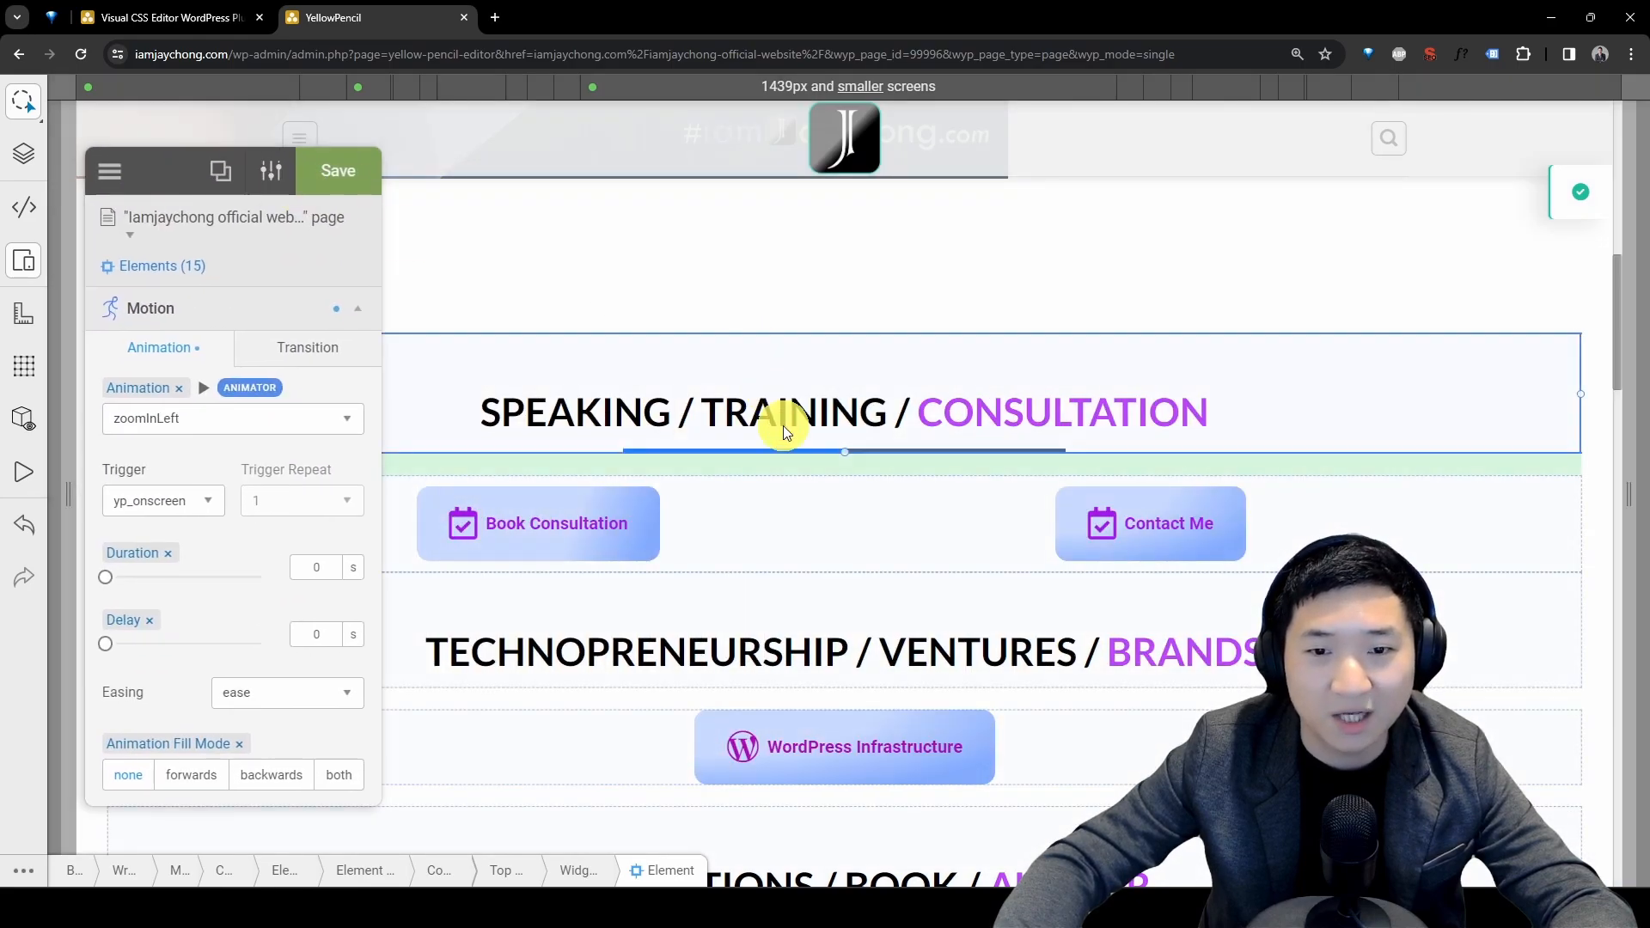
# Deselect the heading element and select the links group containing the Book Consultation and Contact Me buttons
pyautogui.click(17, 108)
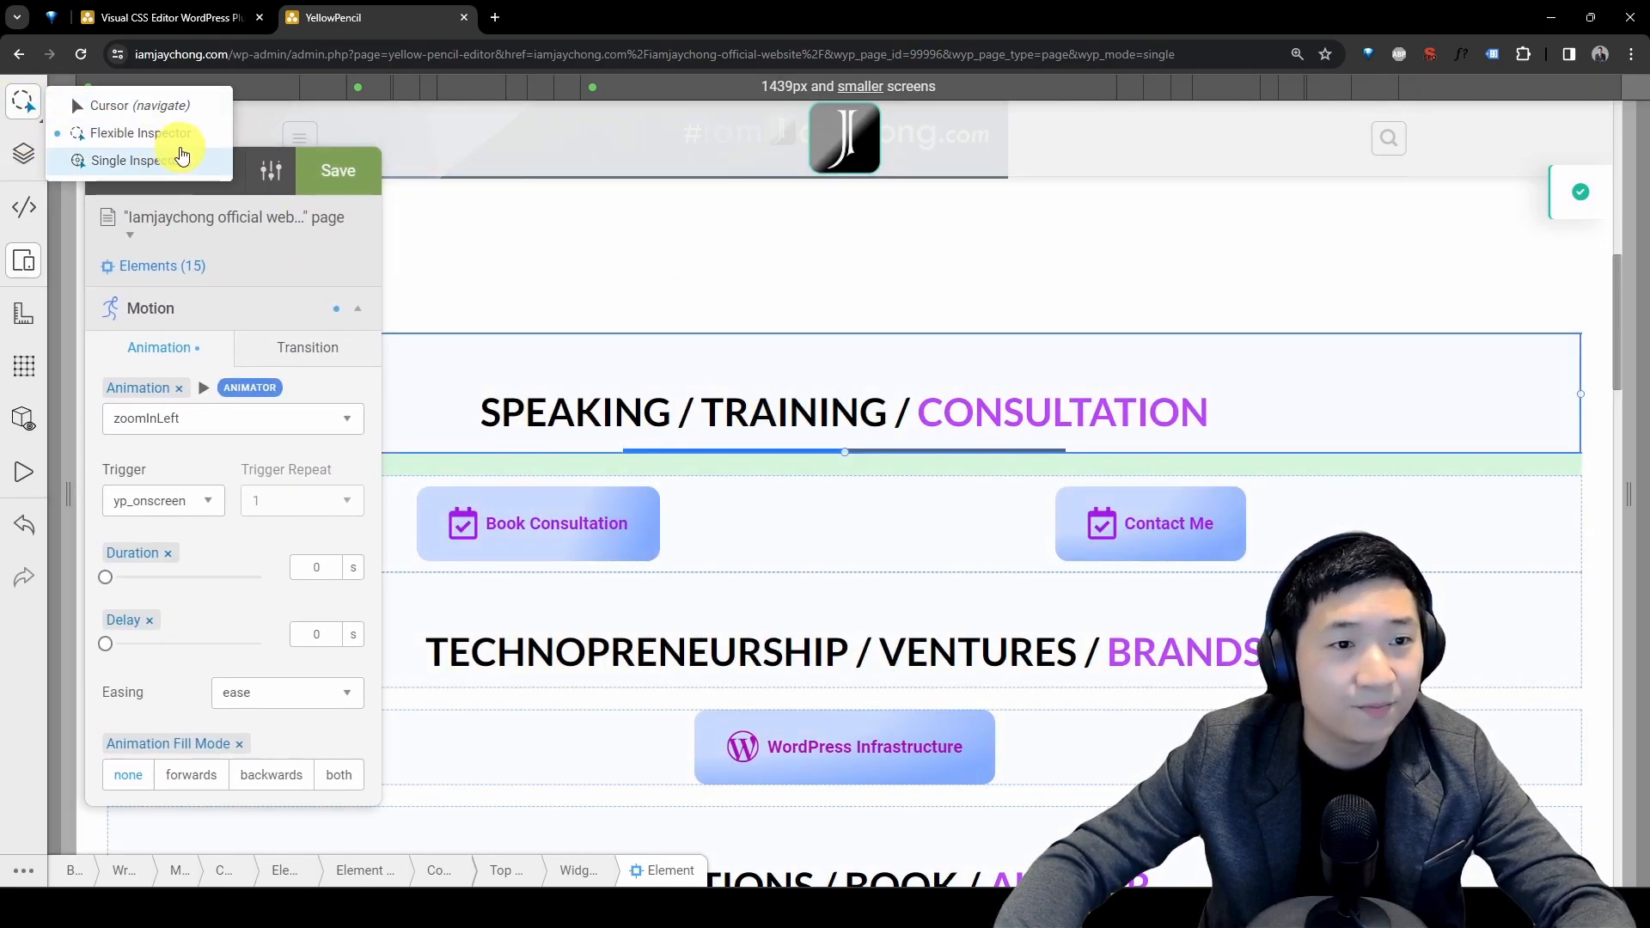
pyautogui.click(184, 107)
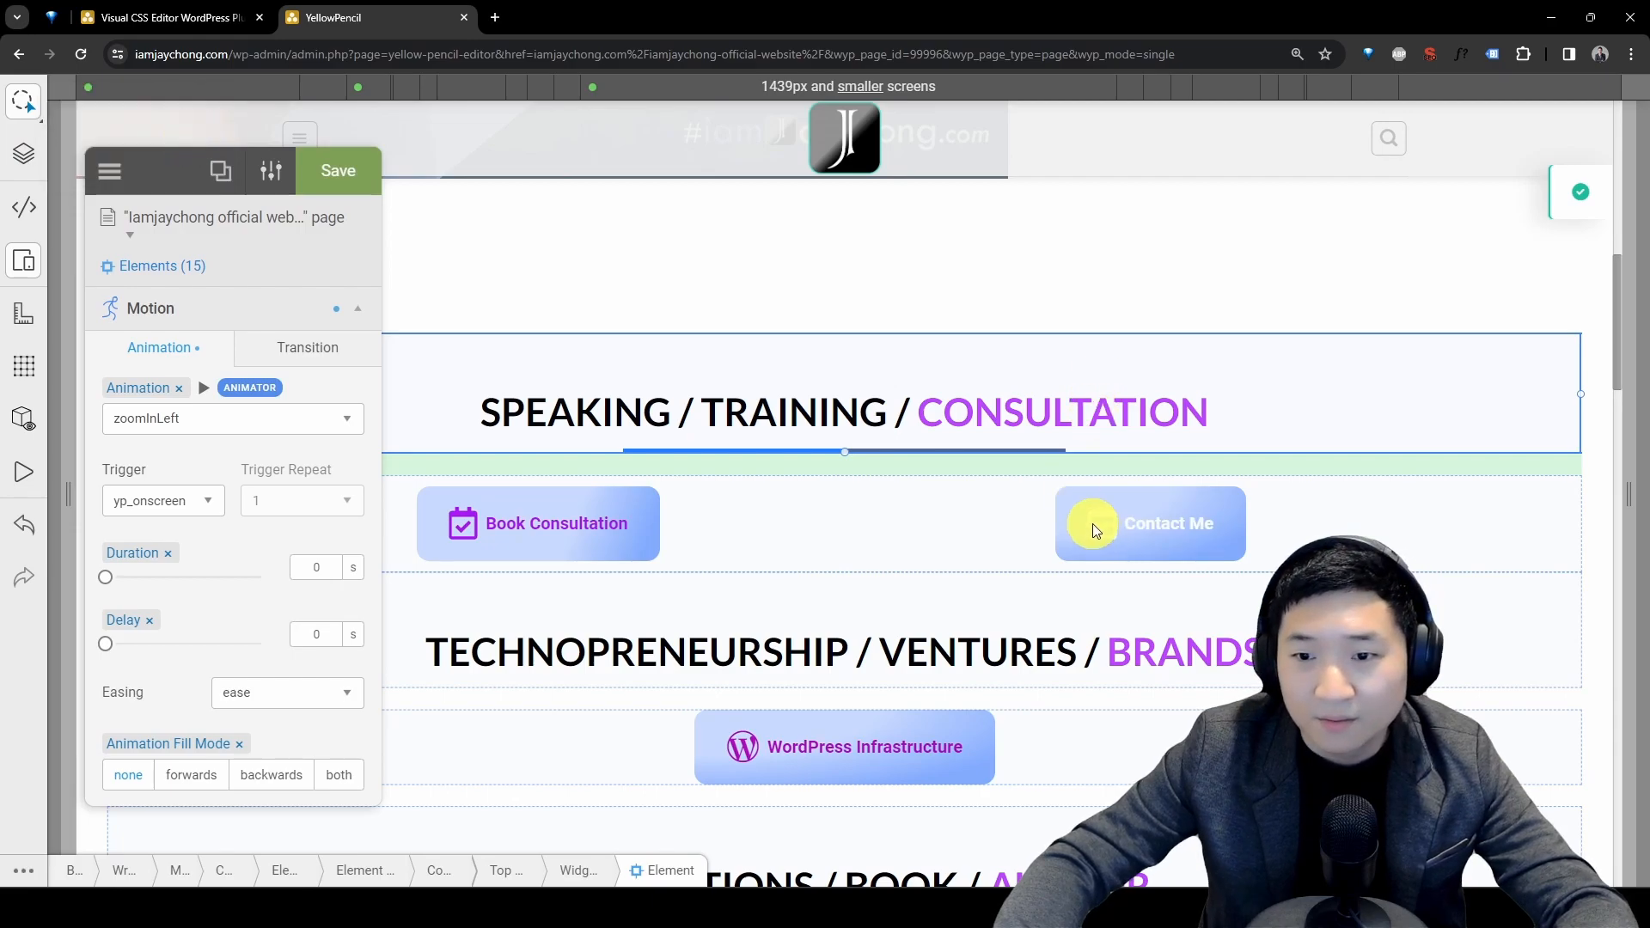
pyautogui.click(1281, 517)
pyautogui.click(1181, 498)
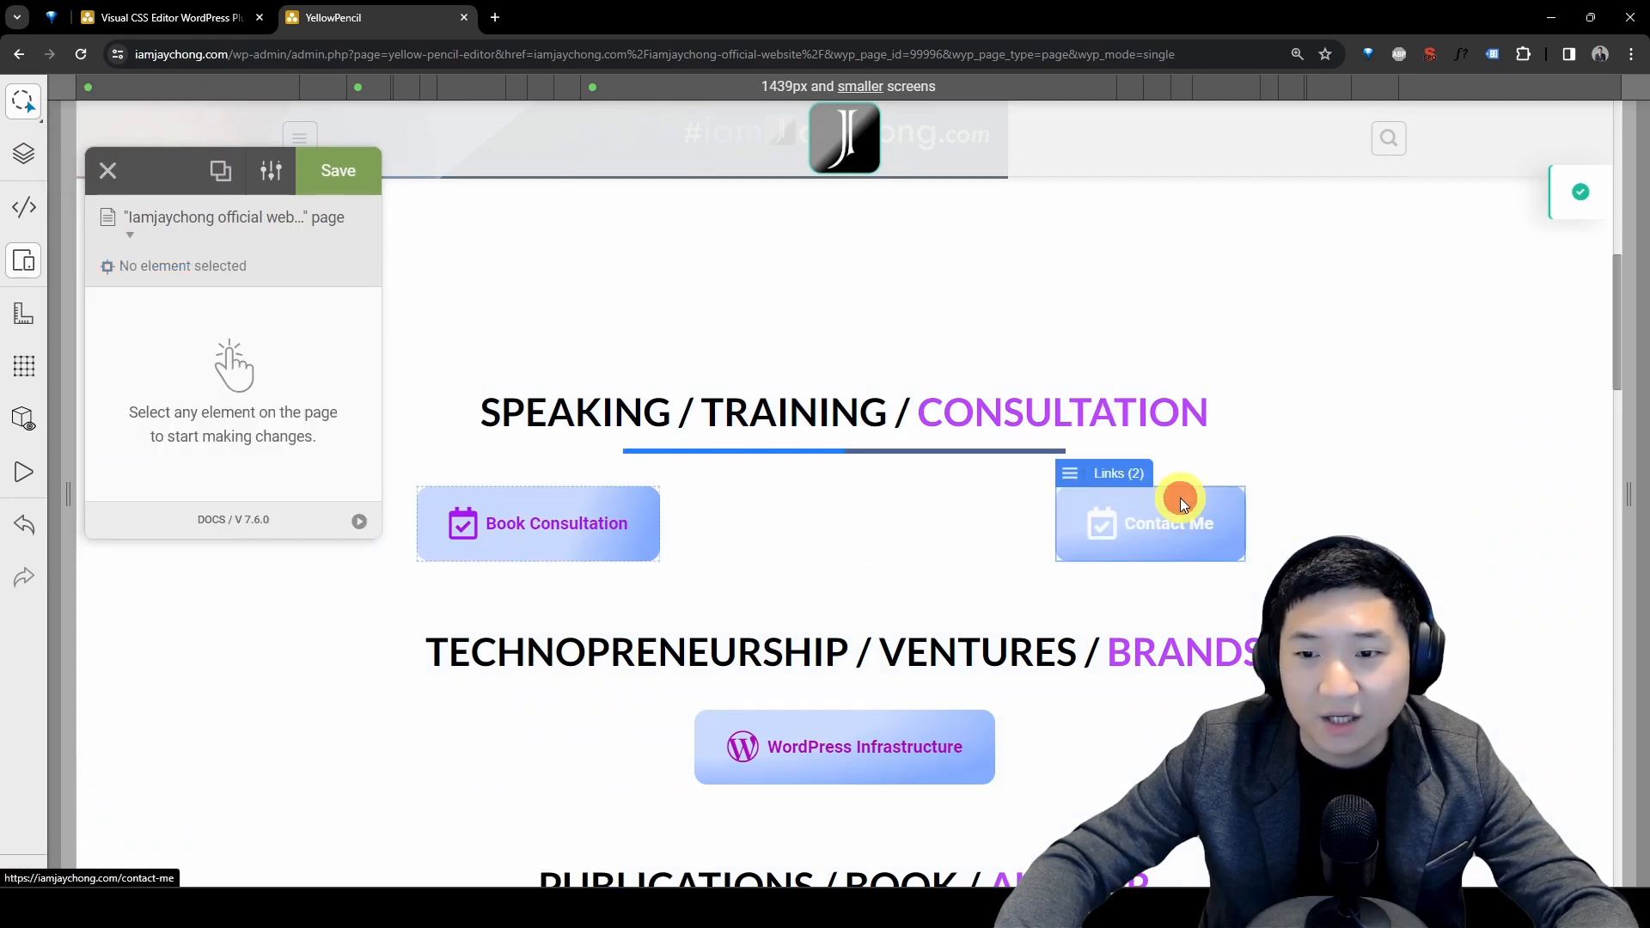
pyautogui.click(904, 505)
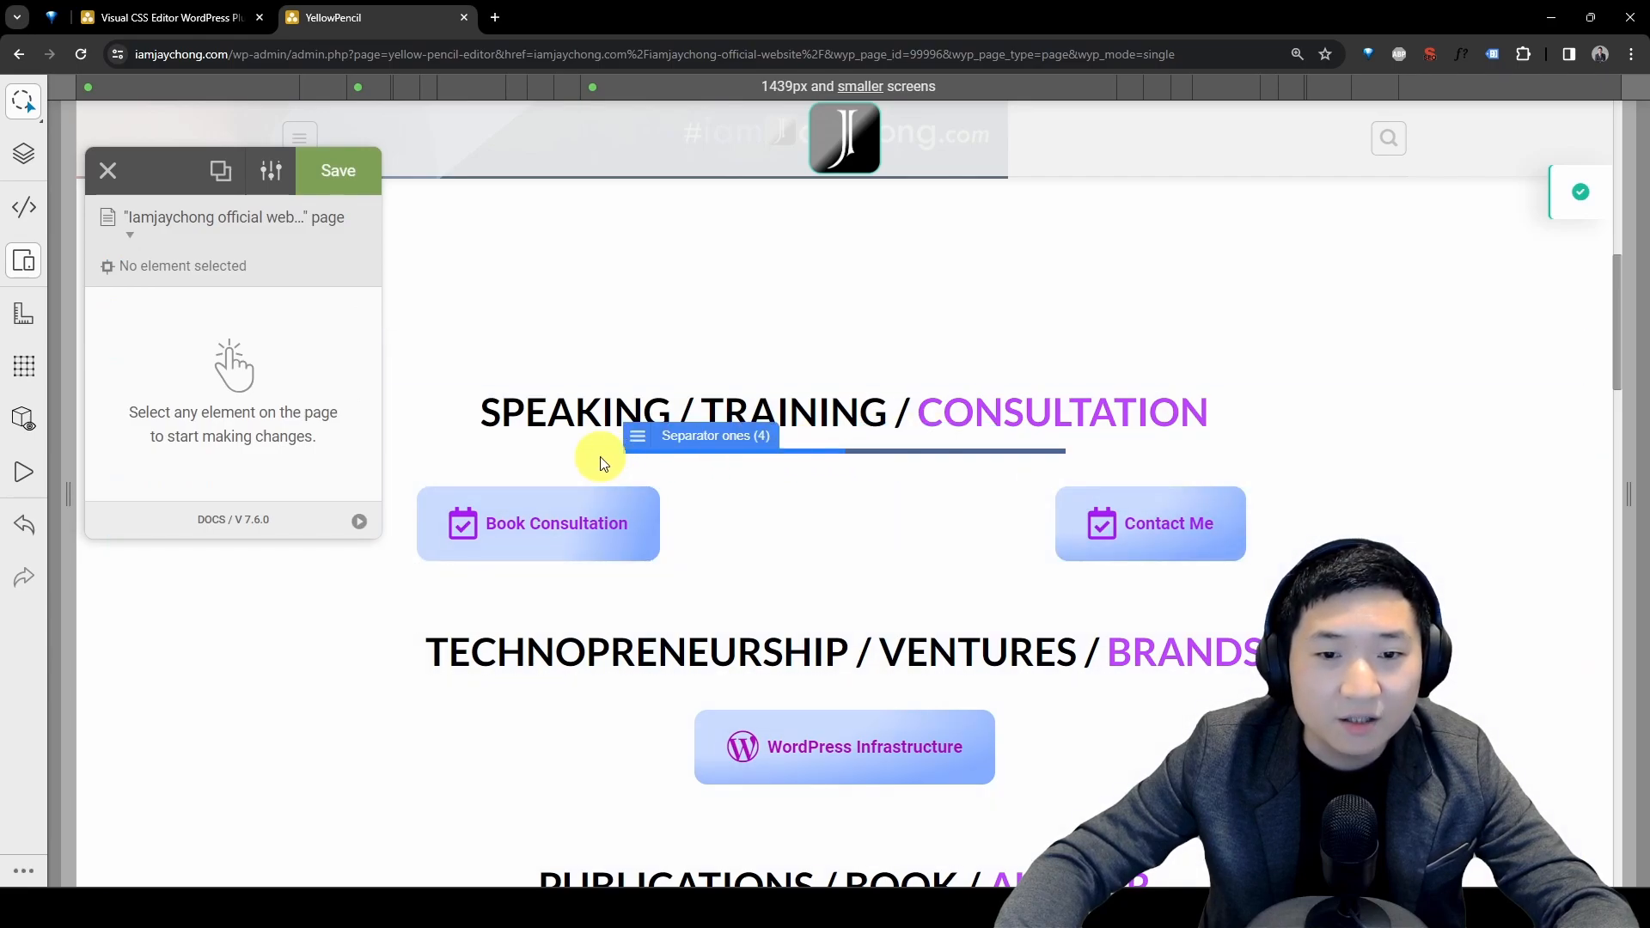
pyautogui.click(583, 486)
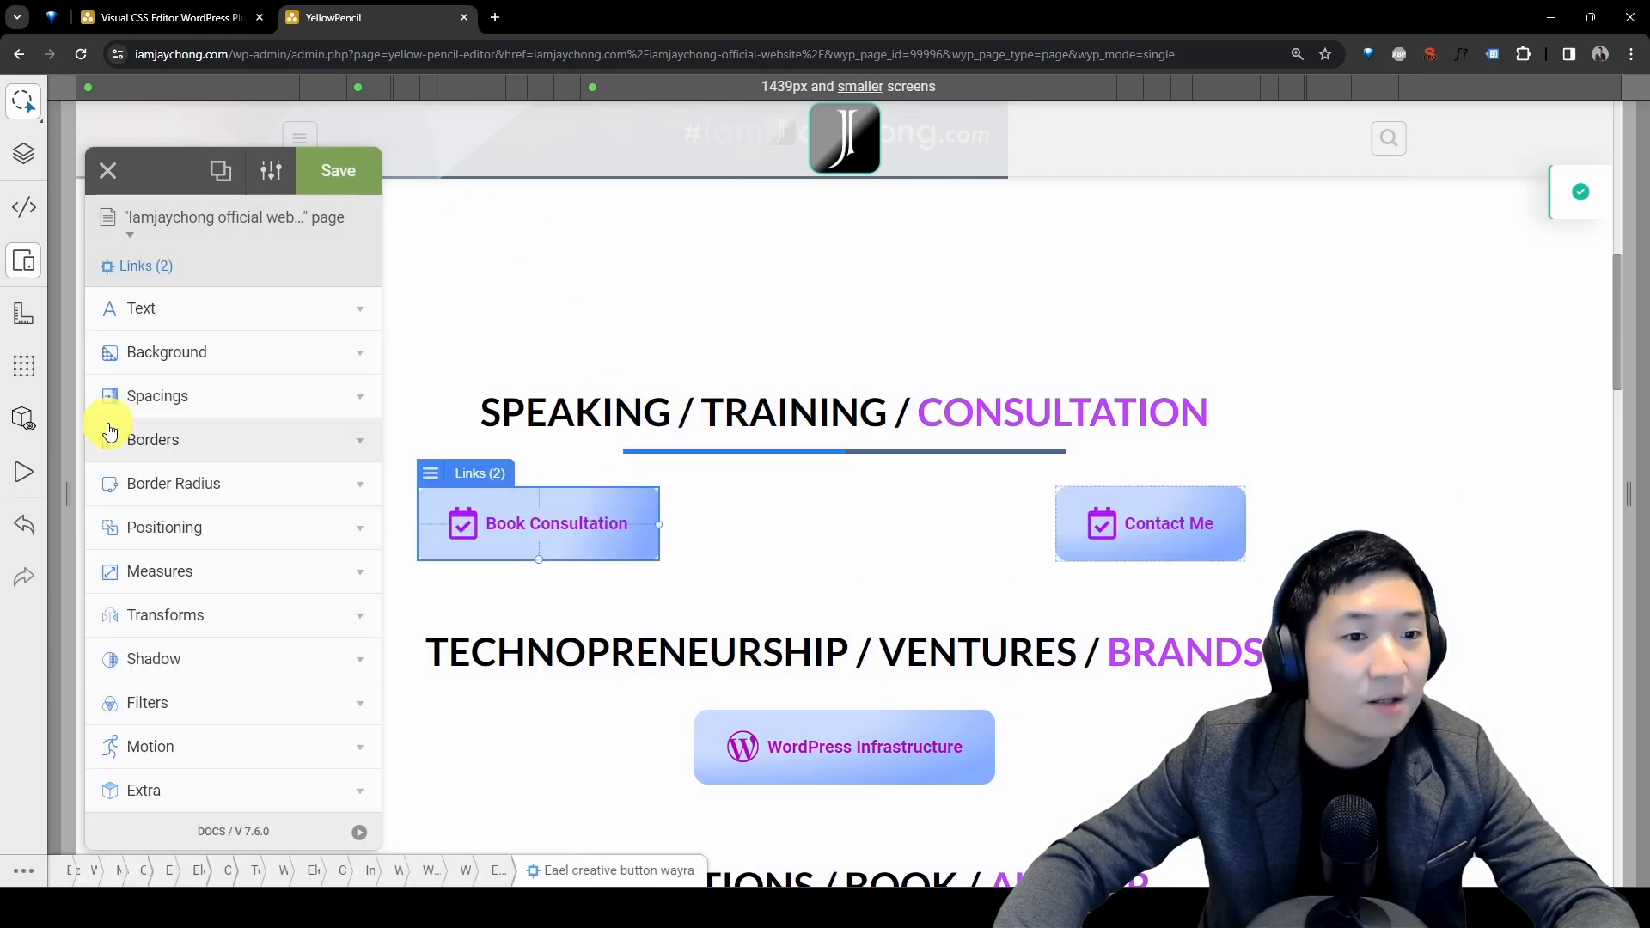
# Apply the push animation to the button links with a 2 s duration and the animation fill mode set to both
pyautogui.click(209, 742)
pyautogui.click(321, 418)
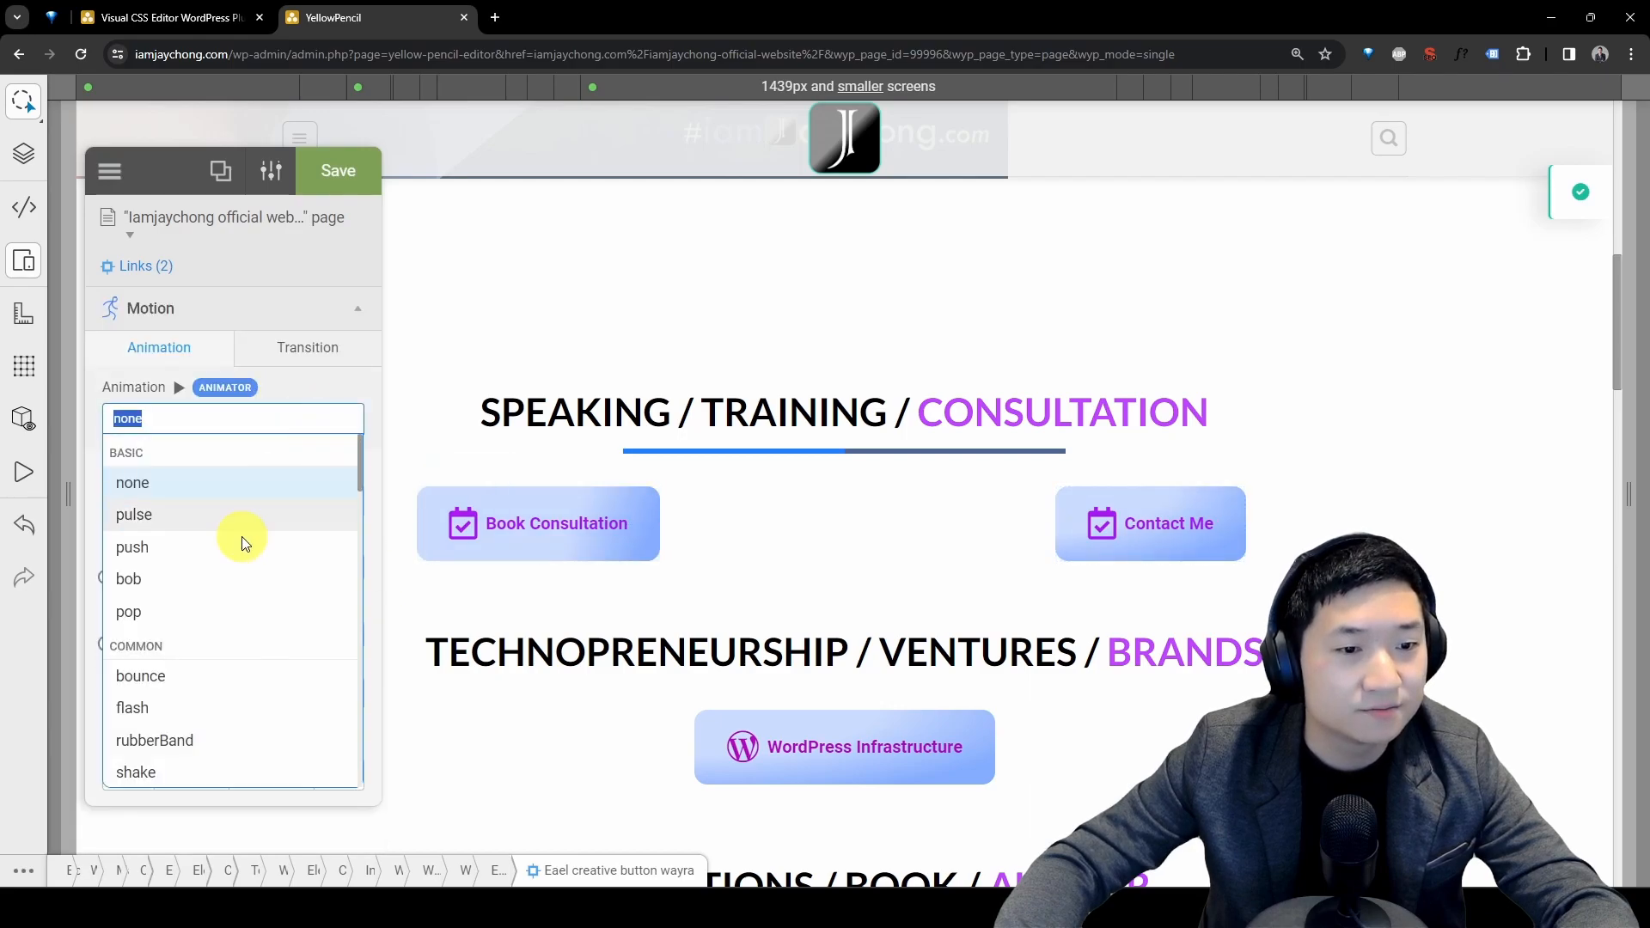
pyautogui.click(242, 539)
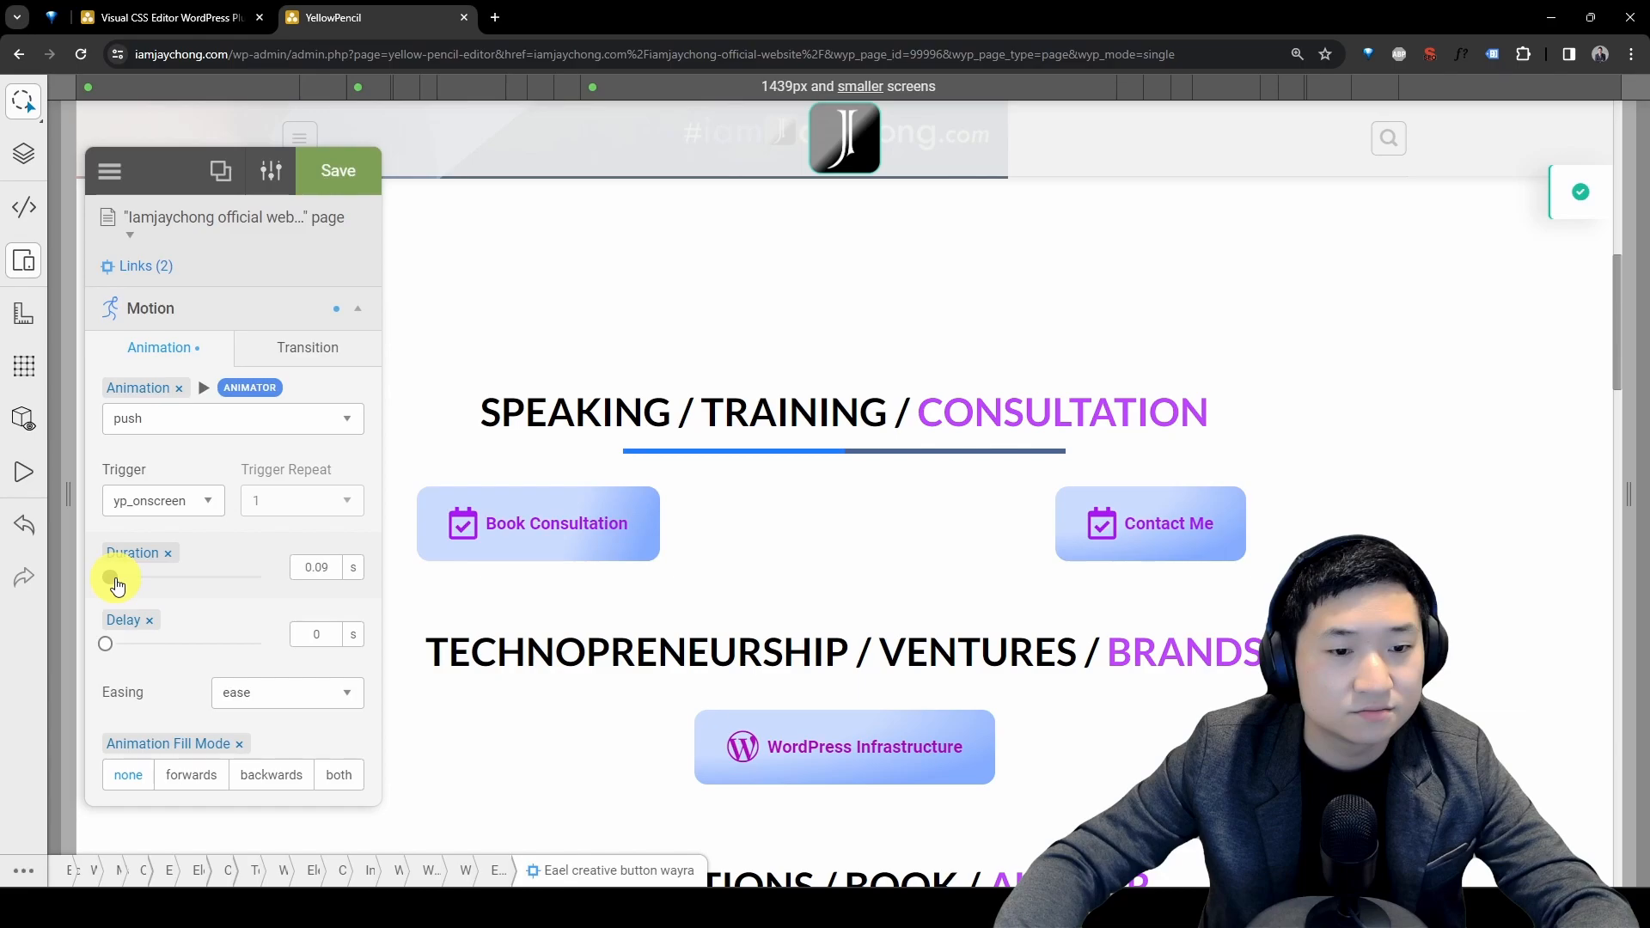
pyautogui.click(318, 567)
pyautogui.write('2')
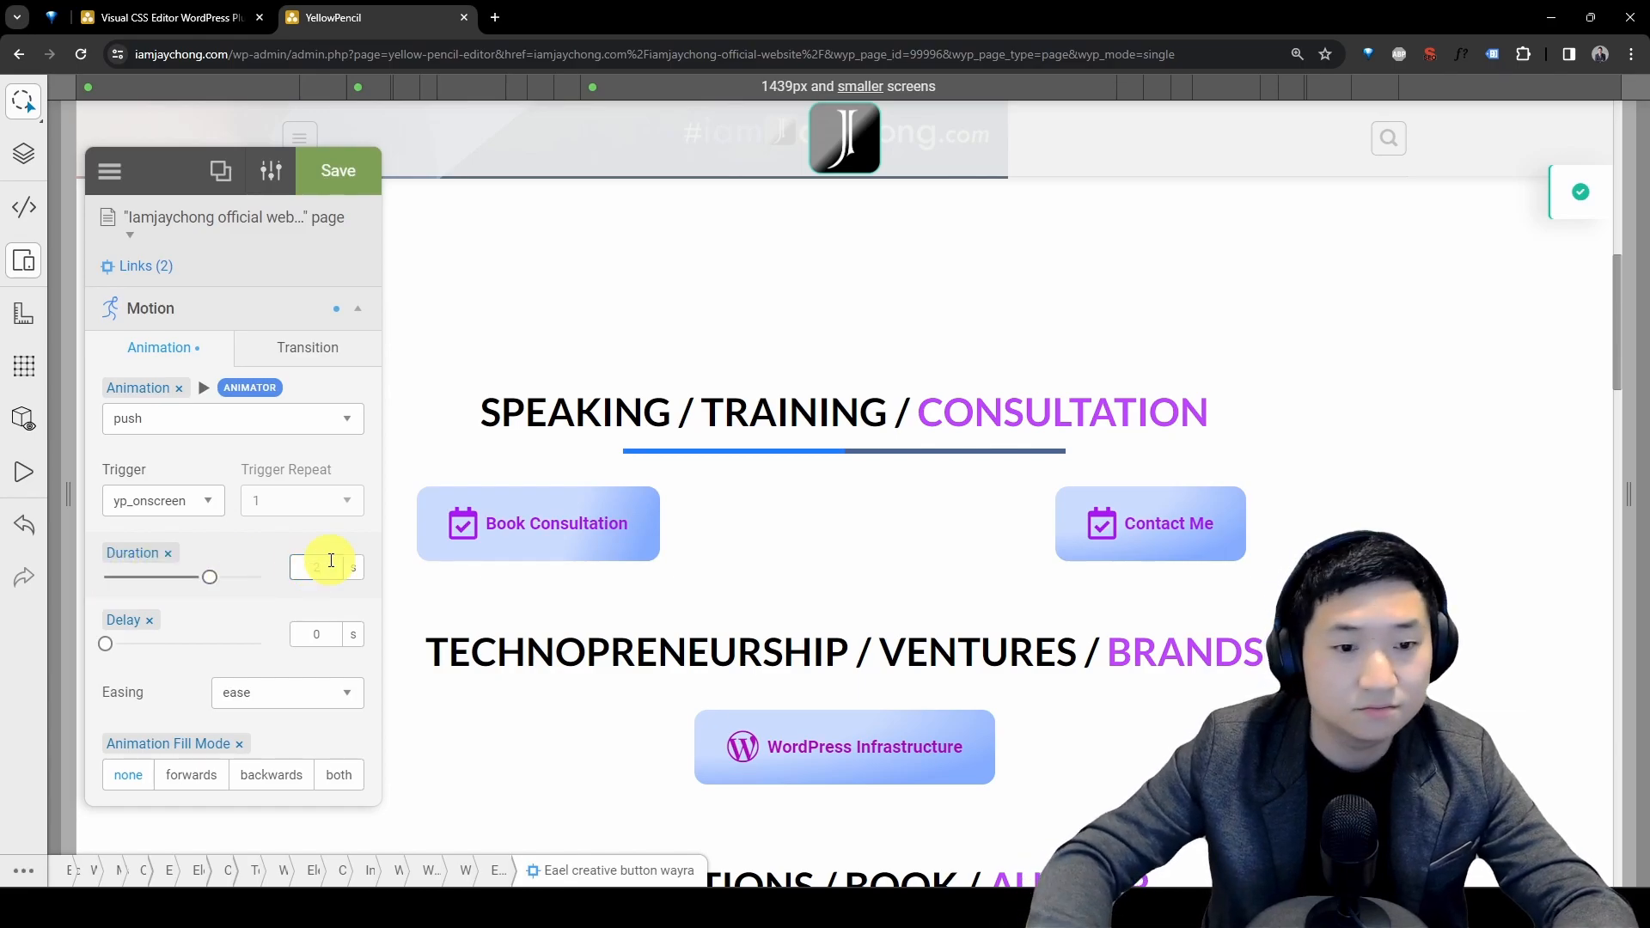
pyautogui.click(361, 606)
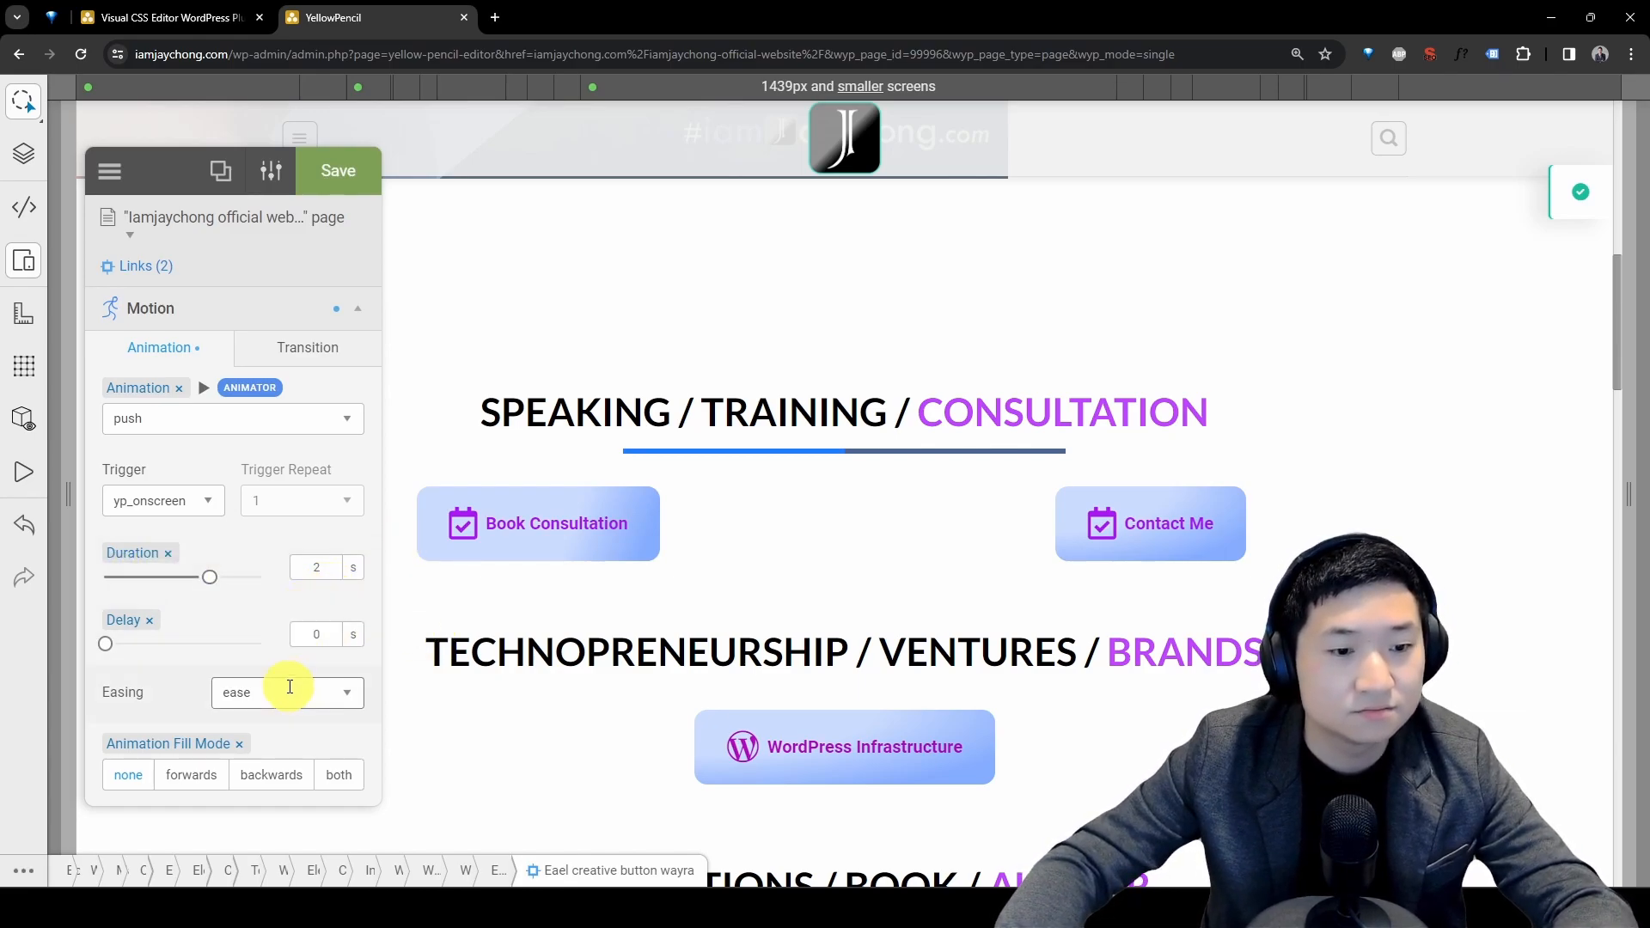
pyautogui.click(336, 774)
# Save the style changes and preview the push animation on the Book Consultation and Contact Me buttons
pyautogui.scroll(-5, 1156, 529)
pyautogui.scroll(7, 1156, 529)
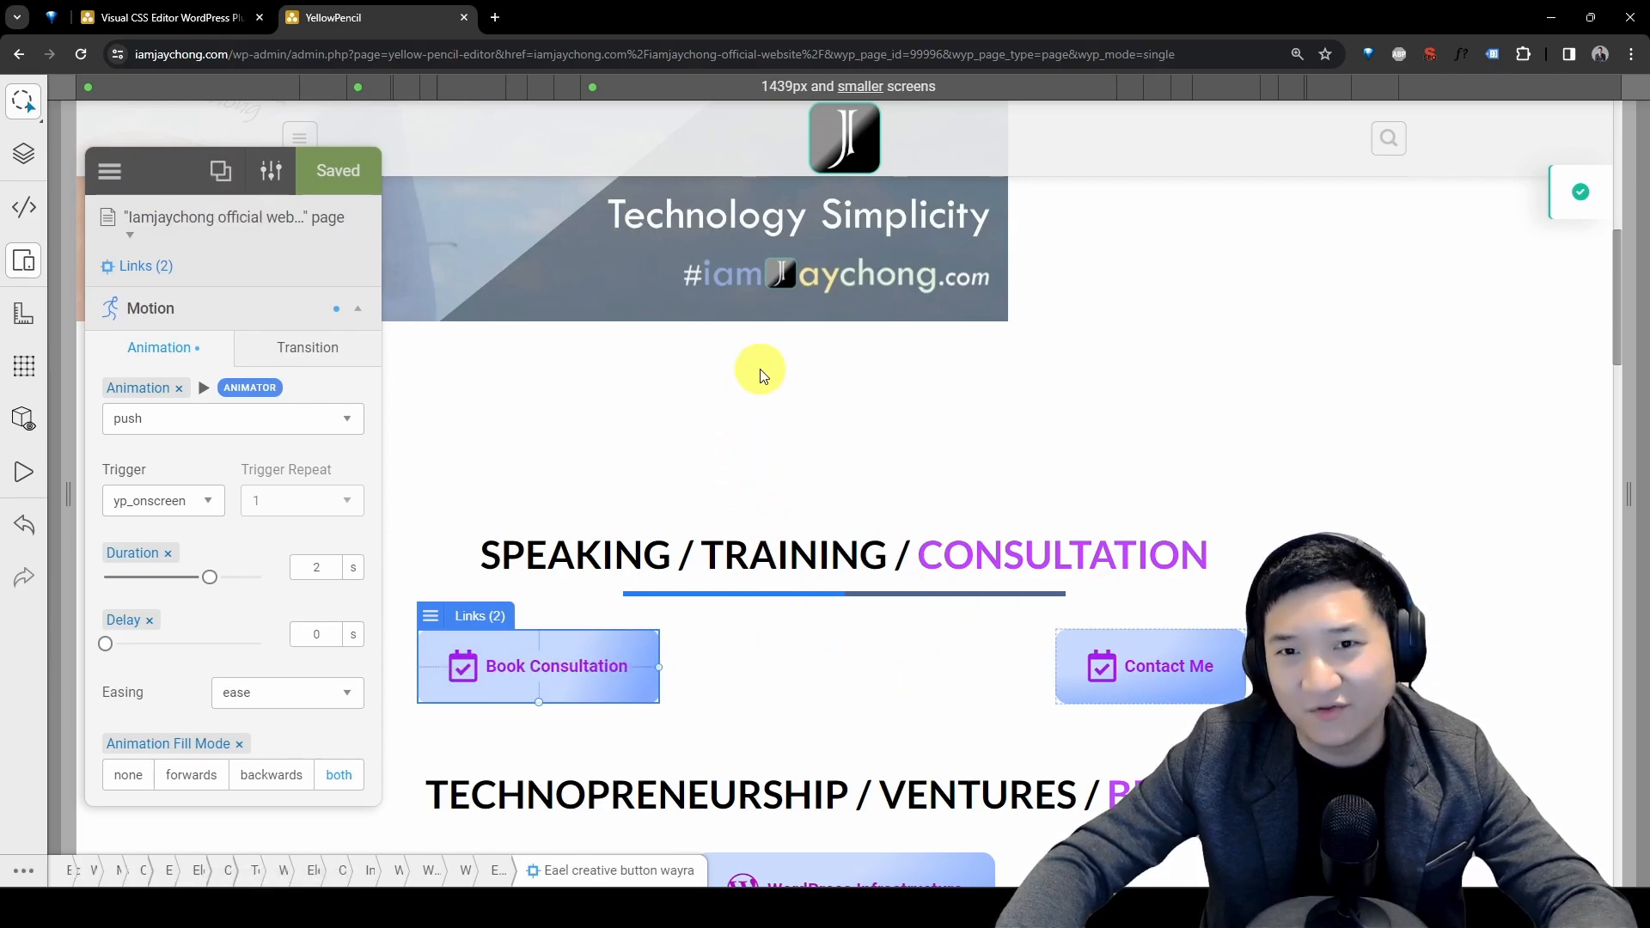
pyautogui.click(209, 389)
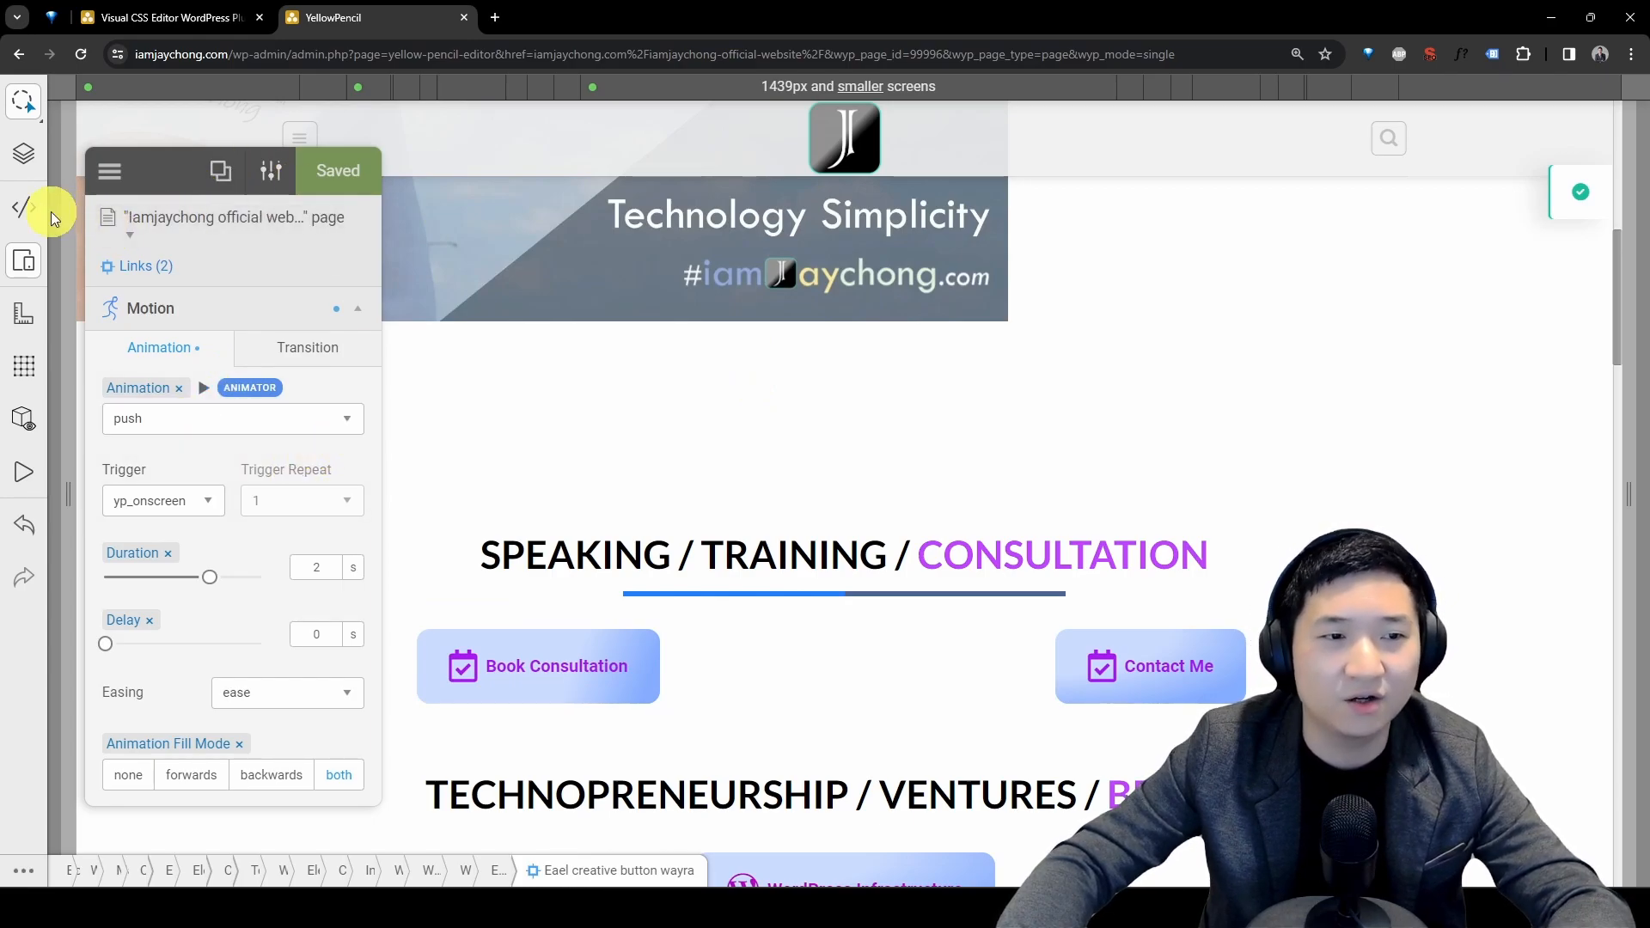
# Examine the generated CSS for the heading and button animations in the code editor, and close it again
pyautogui.click(26, 209)
pyautogui.scroll(-2, 305, 537)
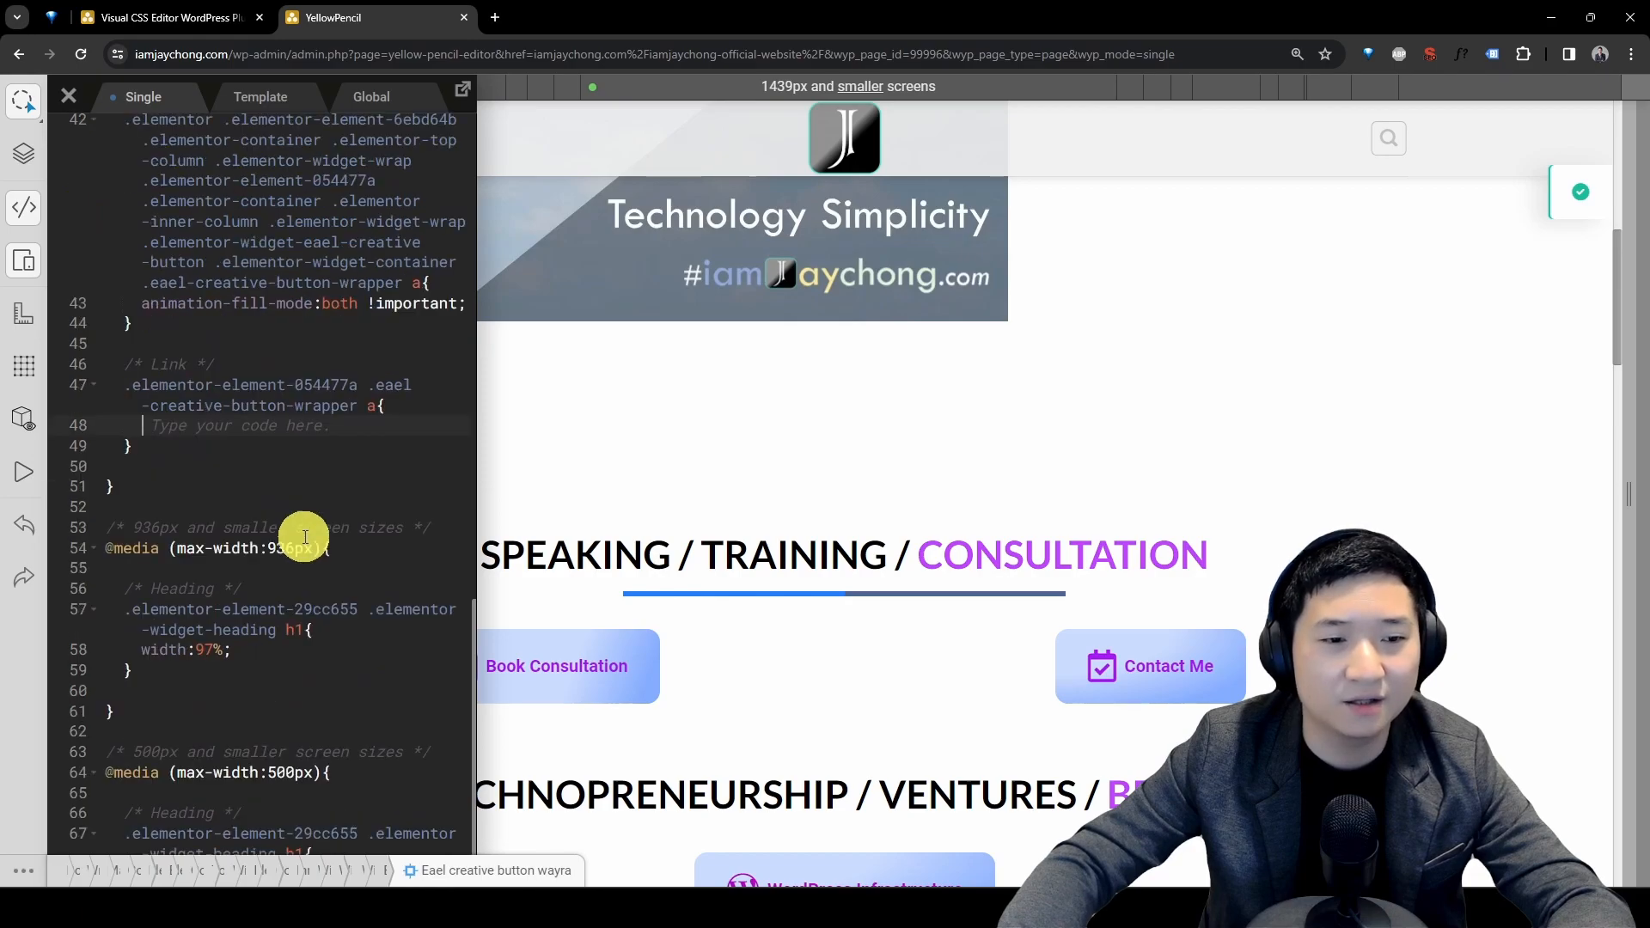
pyautogui.scroll(-1, 305, 537)
pyautogui.scroll(12, 295, 490)
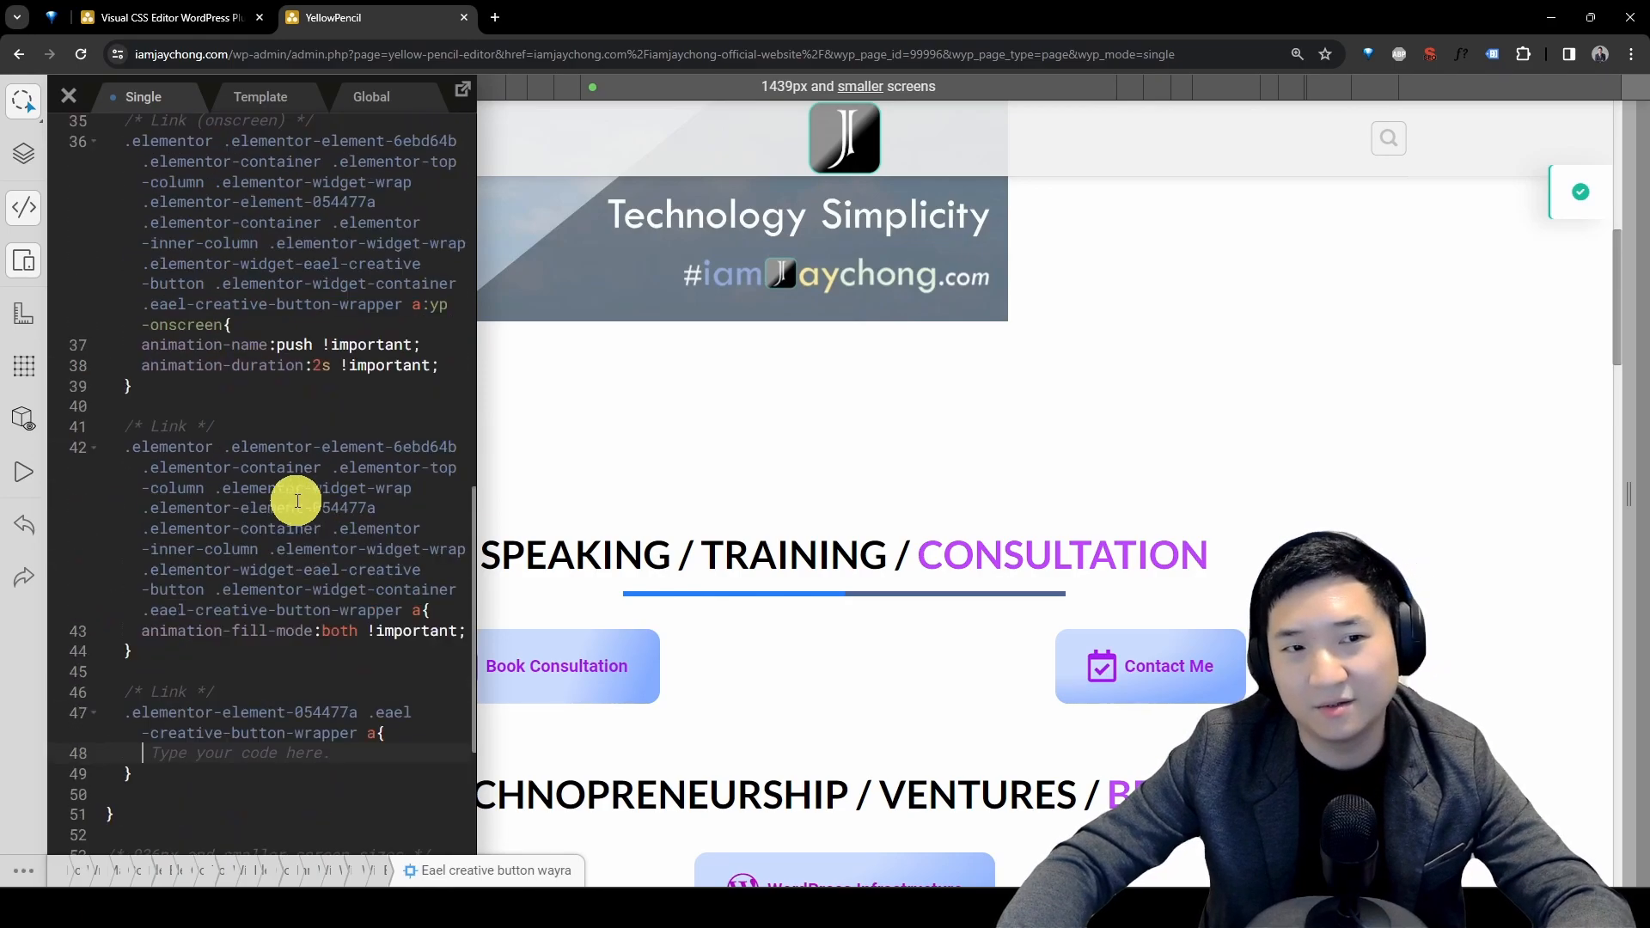
pyautogui.scroll(5, 297, 504)
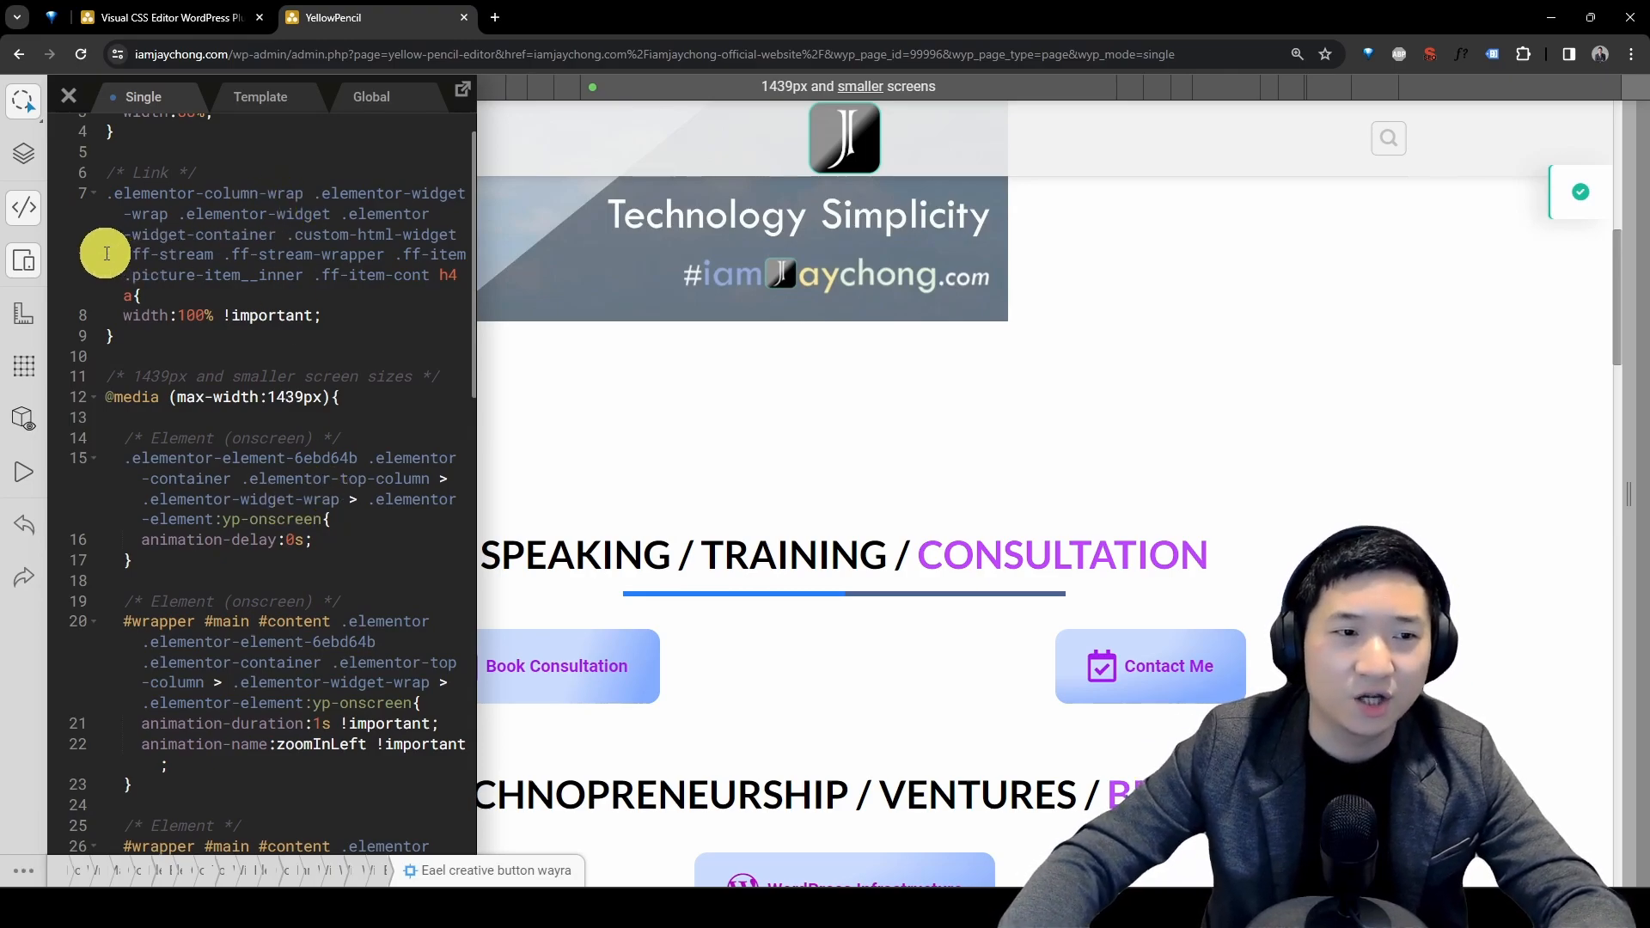
pyautogui.click(24, 207)
# Exit the visual editor and check the animated "SPEAKING / TRAINING / CONSULTATION" section on the live page
pyautogui.scroll(-5, 1054, 616)
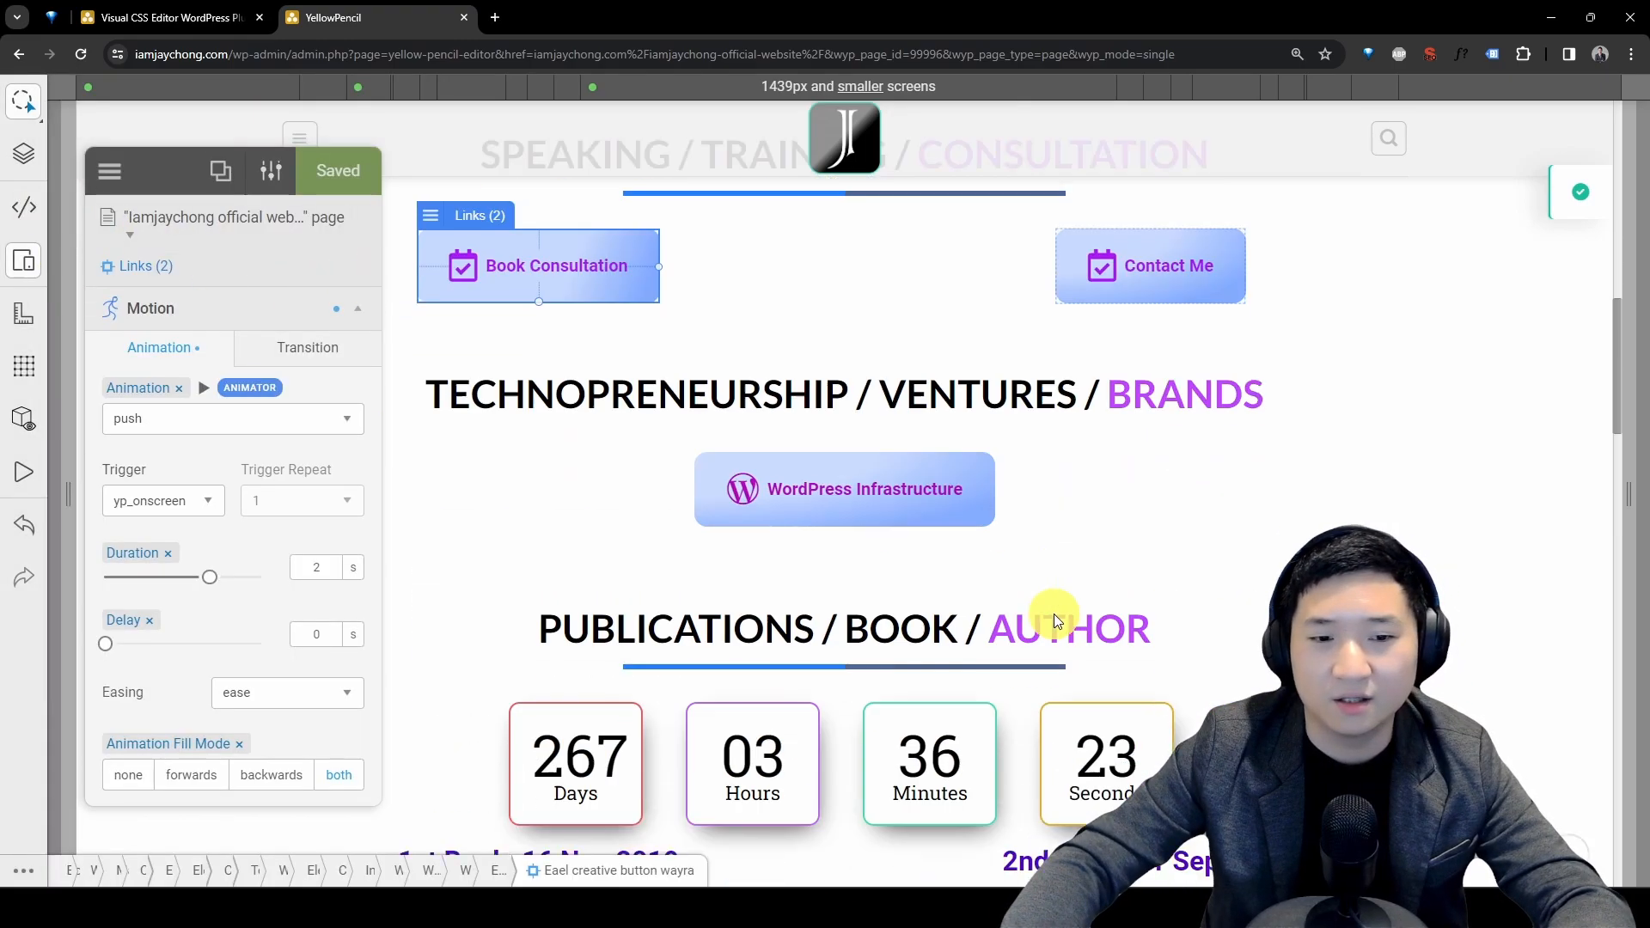
pyautogui.click(110, 172)
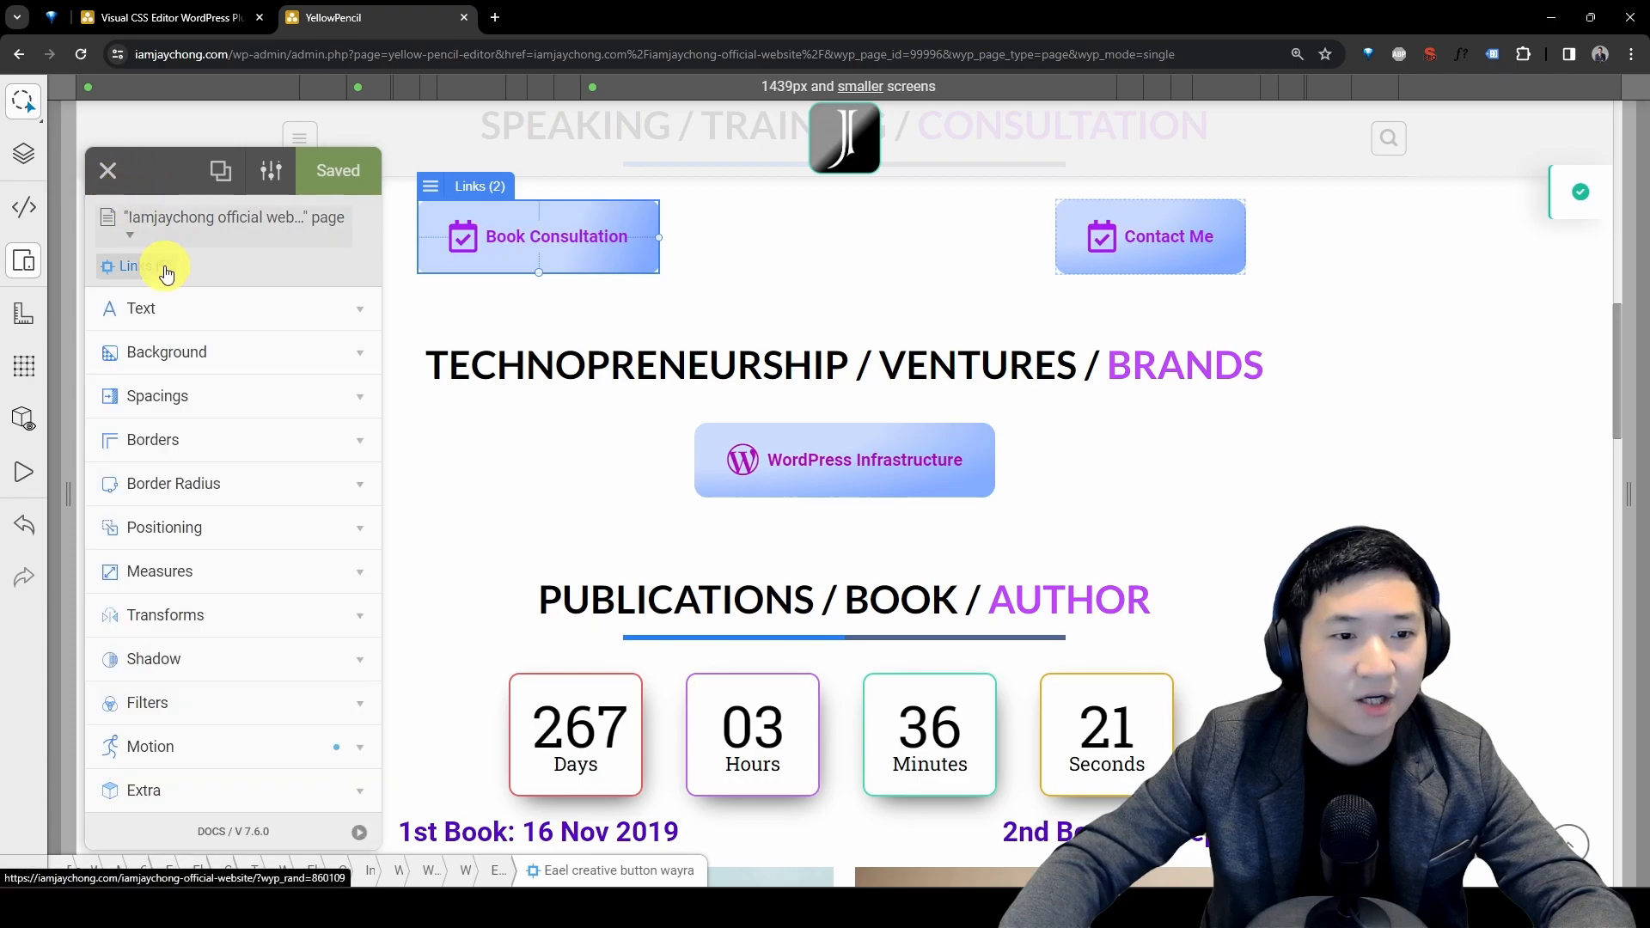
pyautogui.click(120, 184)
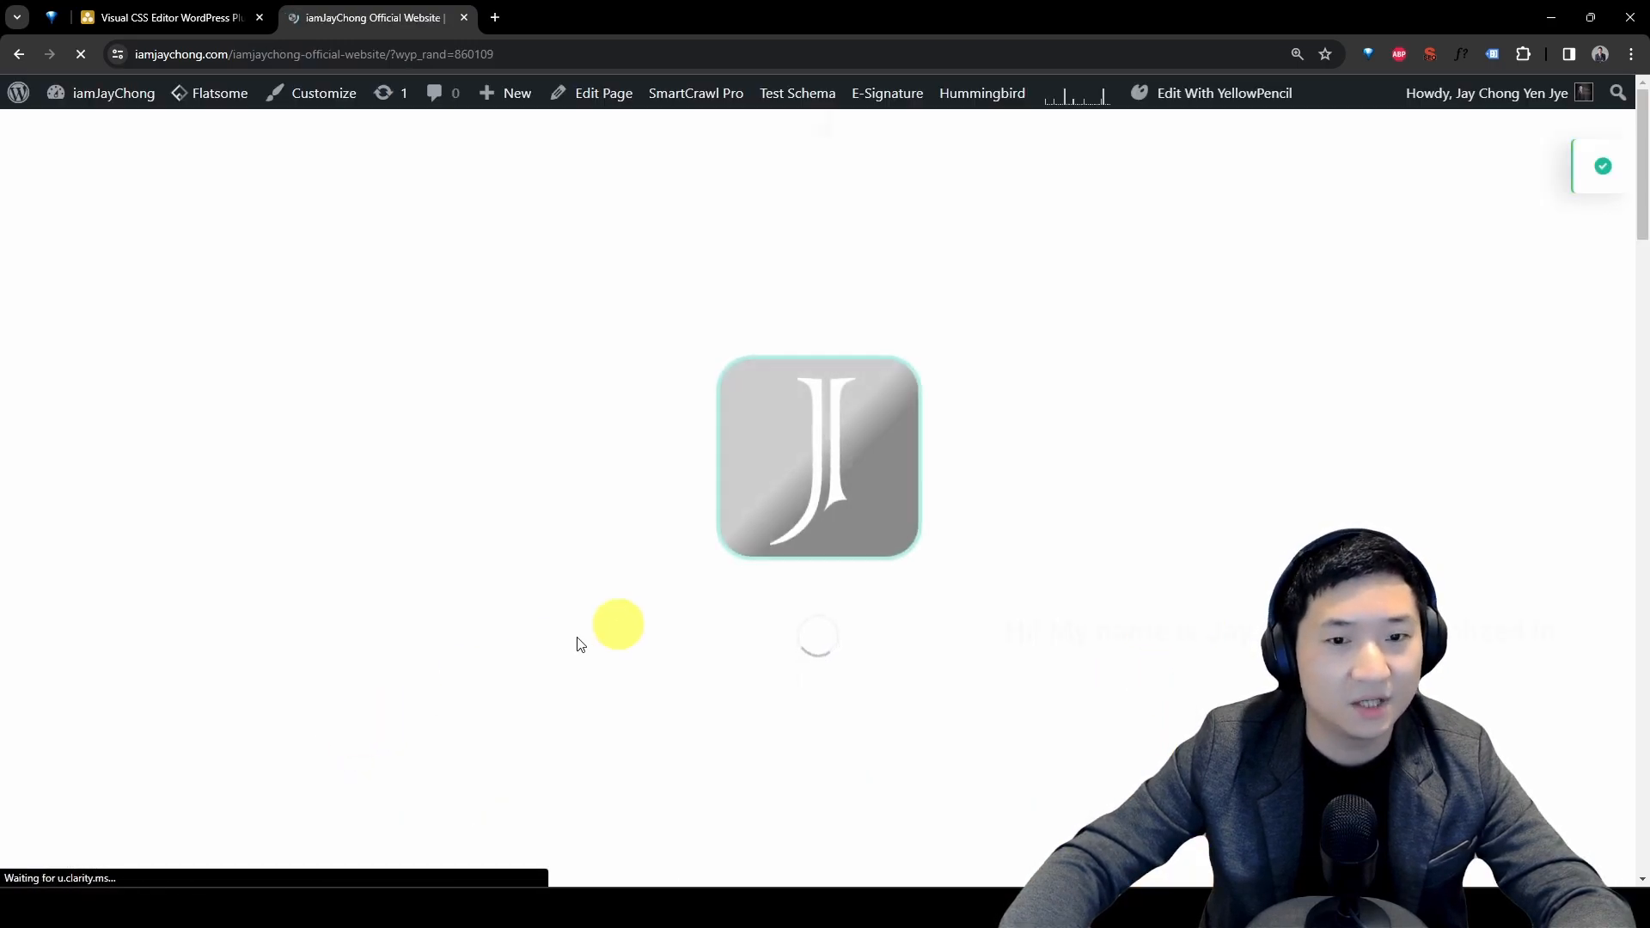
pyautogui.scroll(-10, 1253, 416)
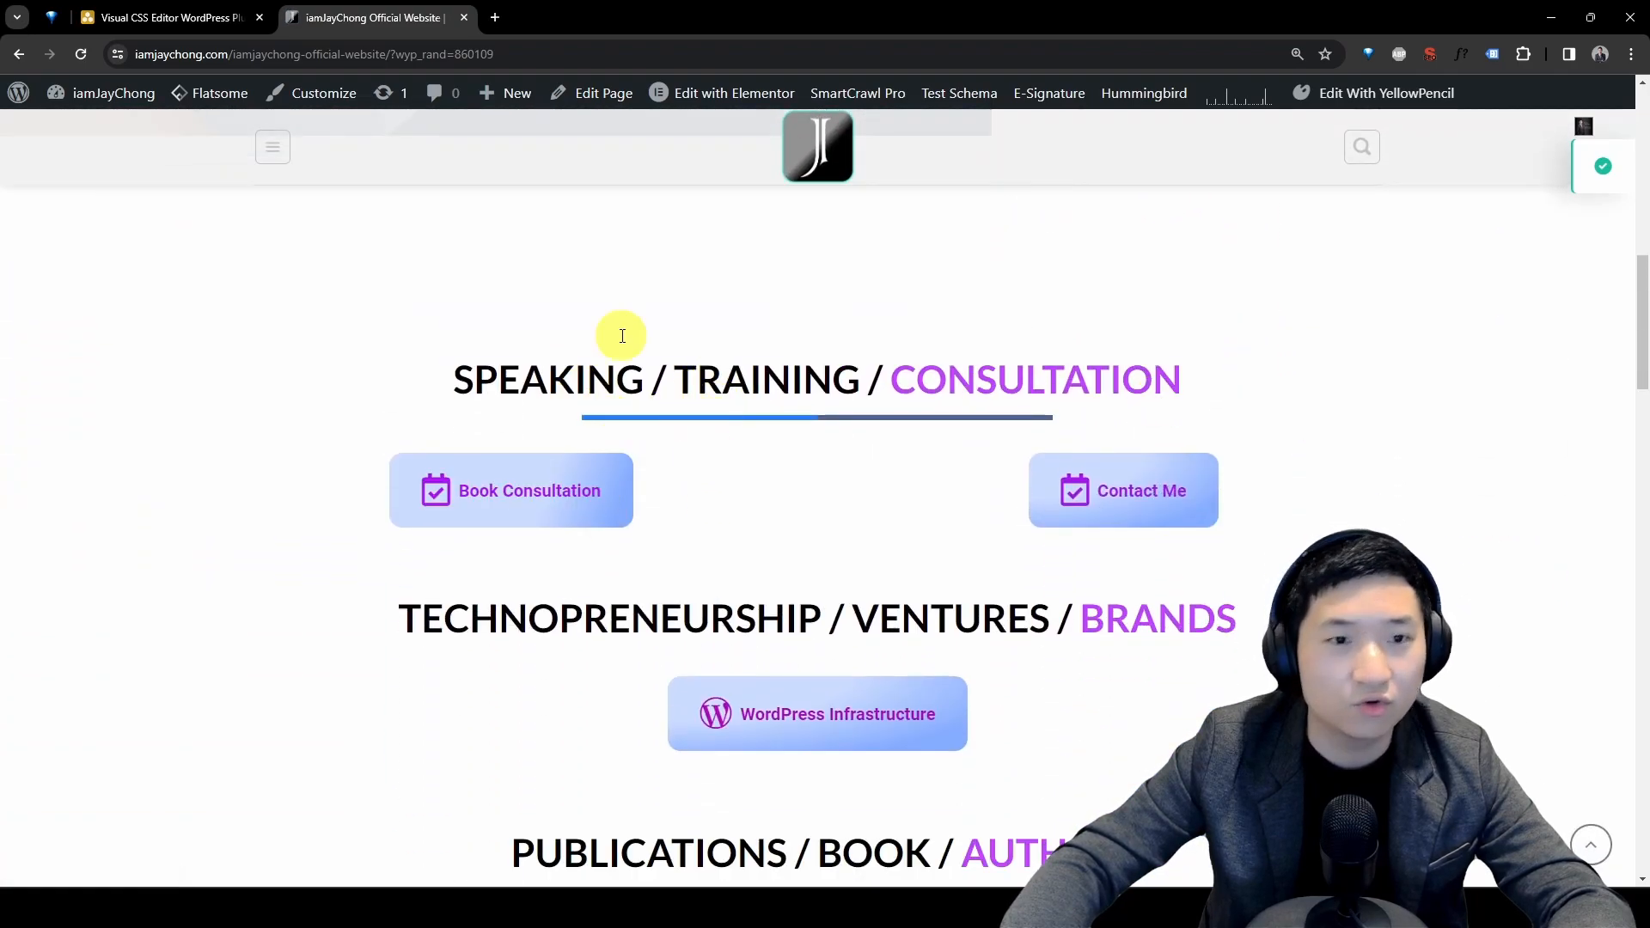
# Reopen the page in YellowPencil and select the first book's thumbnail image, moving the style panel to the opposite side
pyautogui.click(1373, 104)
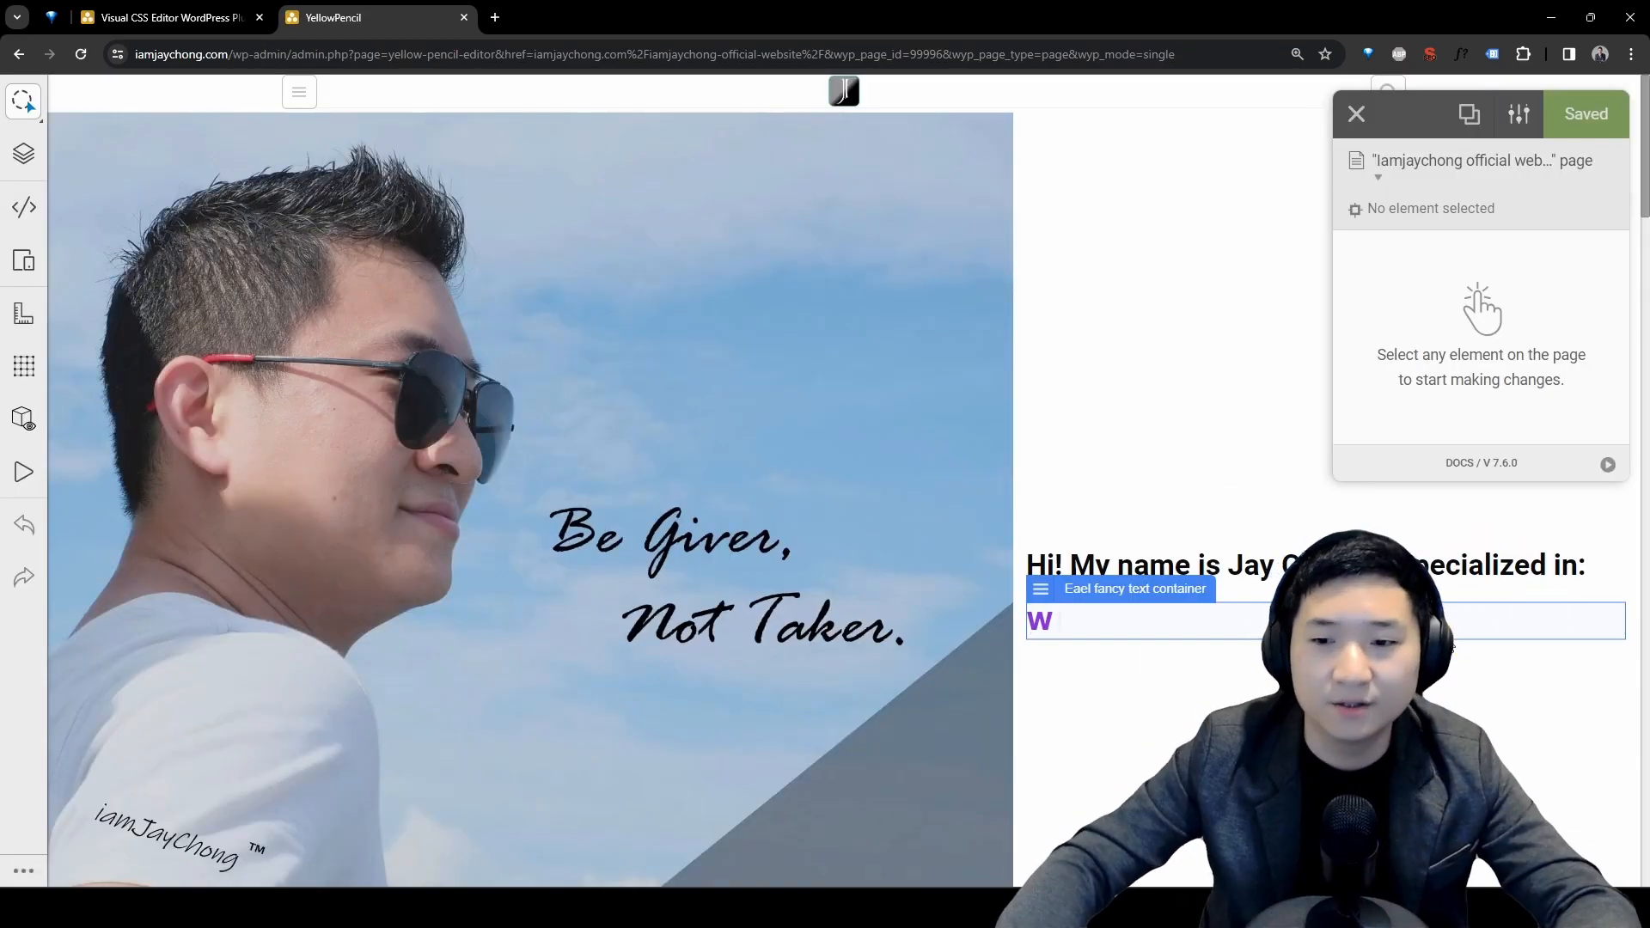
pyautogui.scroll(-10, 1235, 535)
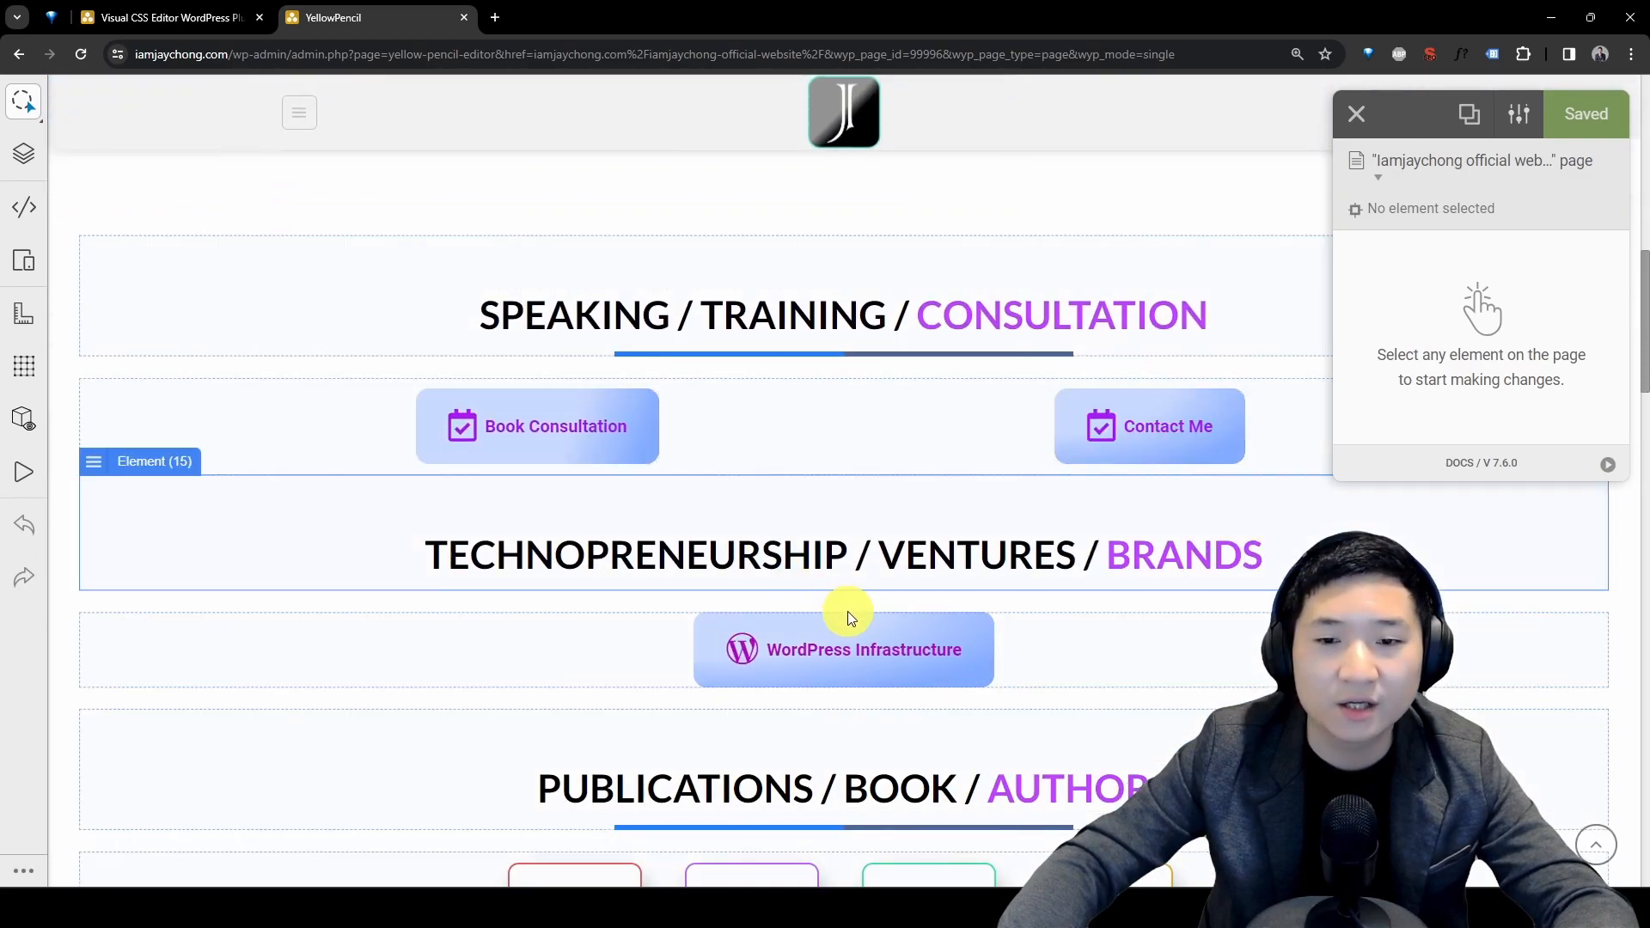
pyautogui.scroll(-6, 921, 553)
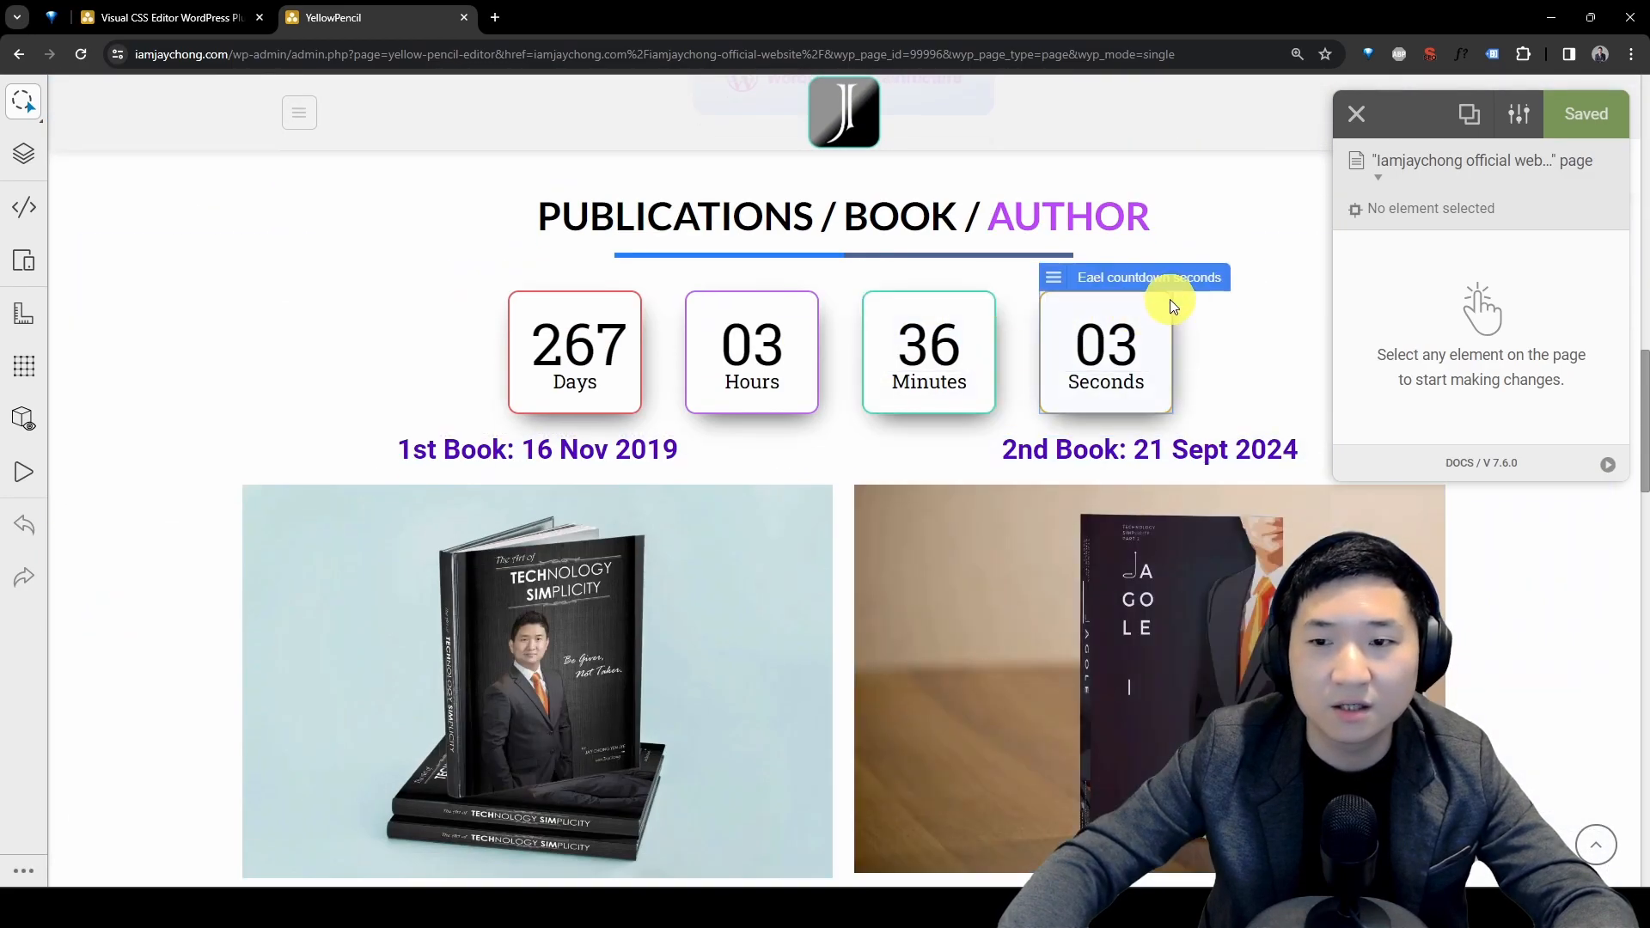
pyautogui.click(776, 570)
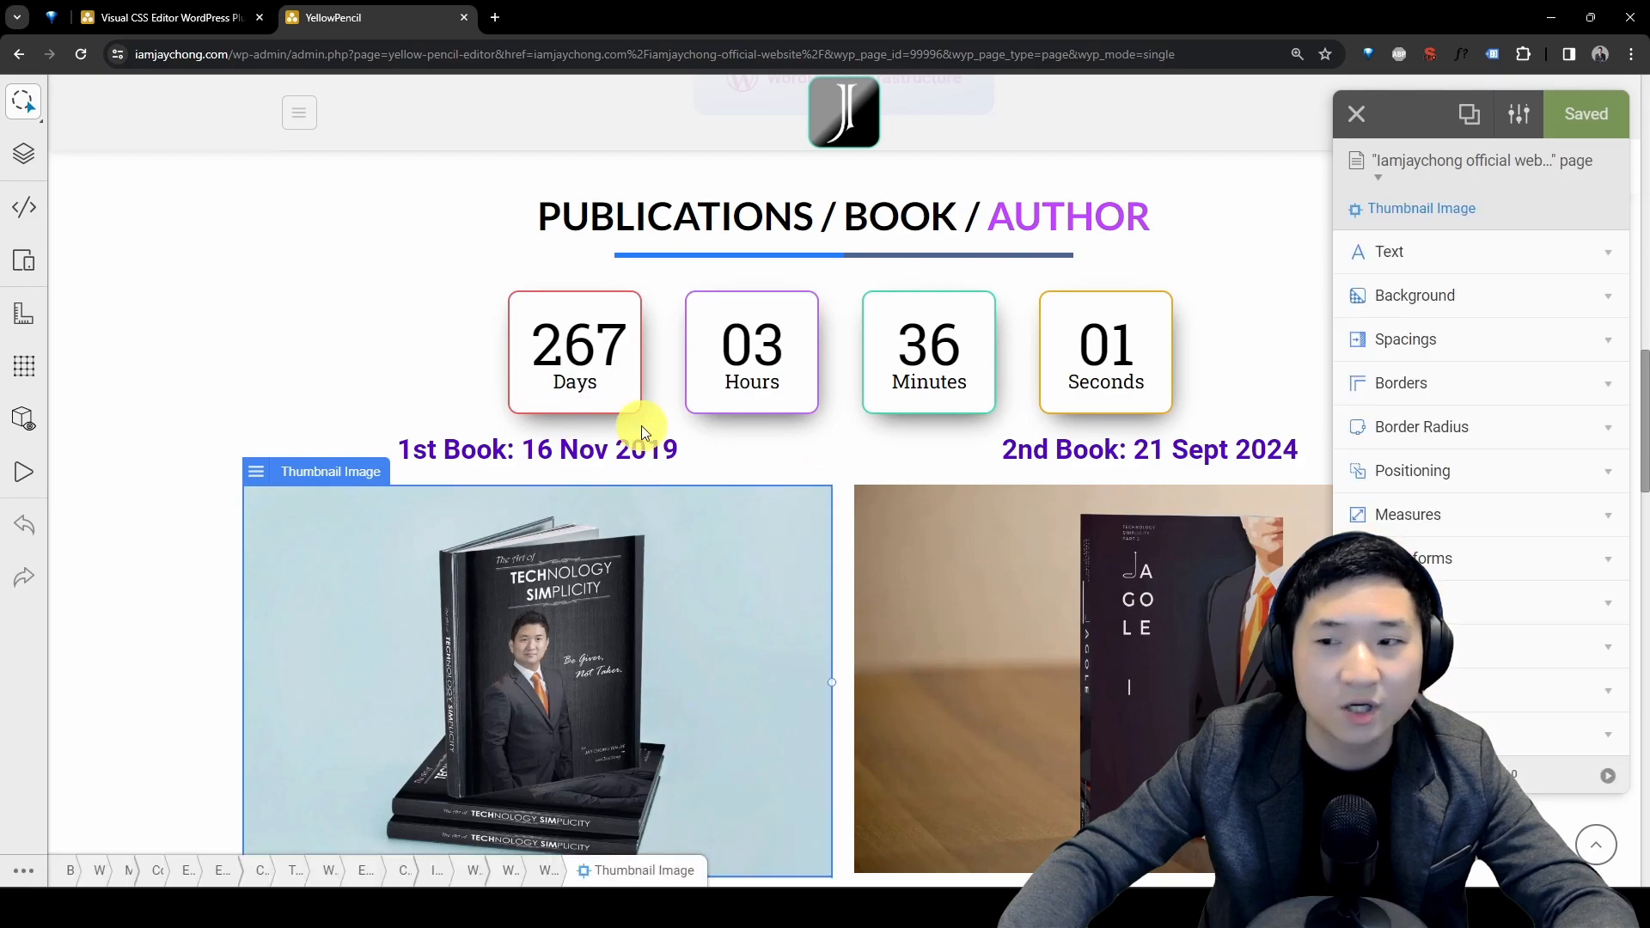
pyautogui.moveTo(1431, 115); pyautogui.dragTo(132, 154)
# Try a lower opacity on the first book's thumbnail image and set it back to 1
pyautogui.click(155, 765)
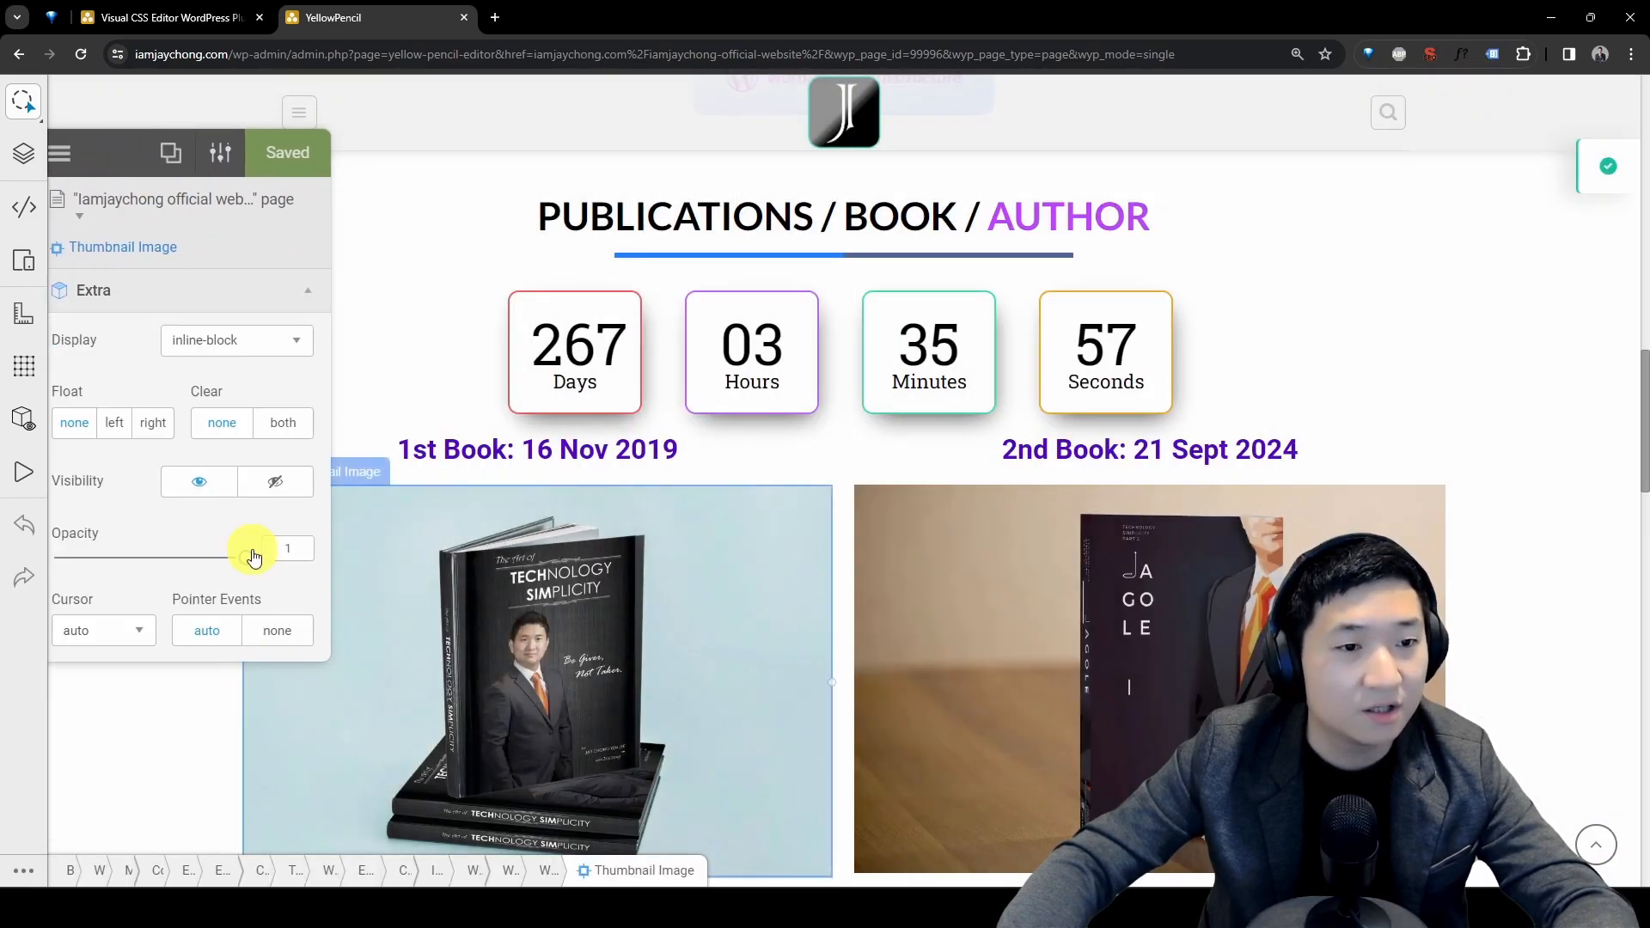
pyautogui.moveTo(125, 147); pyautogui.dragTo(173, 121)
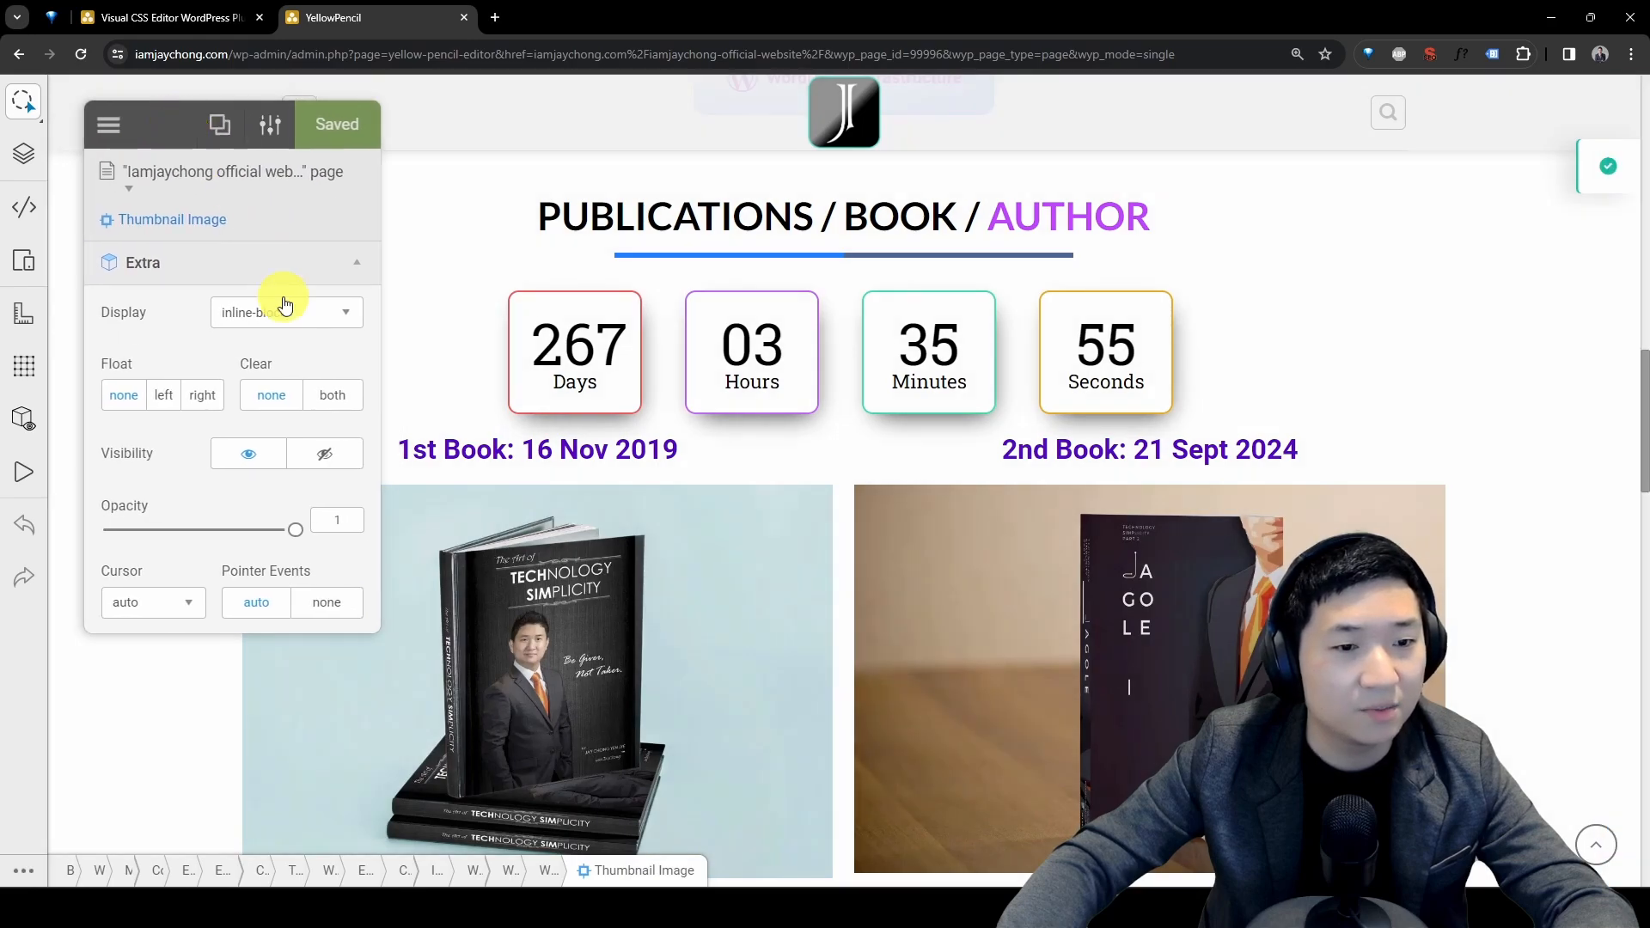
pyautogui.moveTo(295, 533)
pyautogui.mouseDown()
pyautogui.moveTo(121, 531)
pyautogui.moveTo(305, 534)
pyautogui.mouseUp()
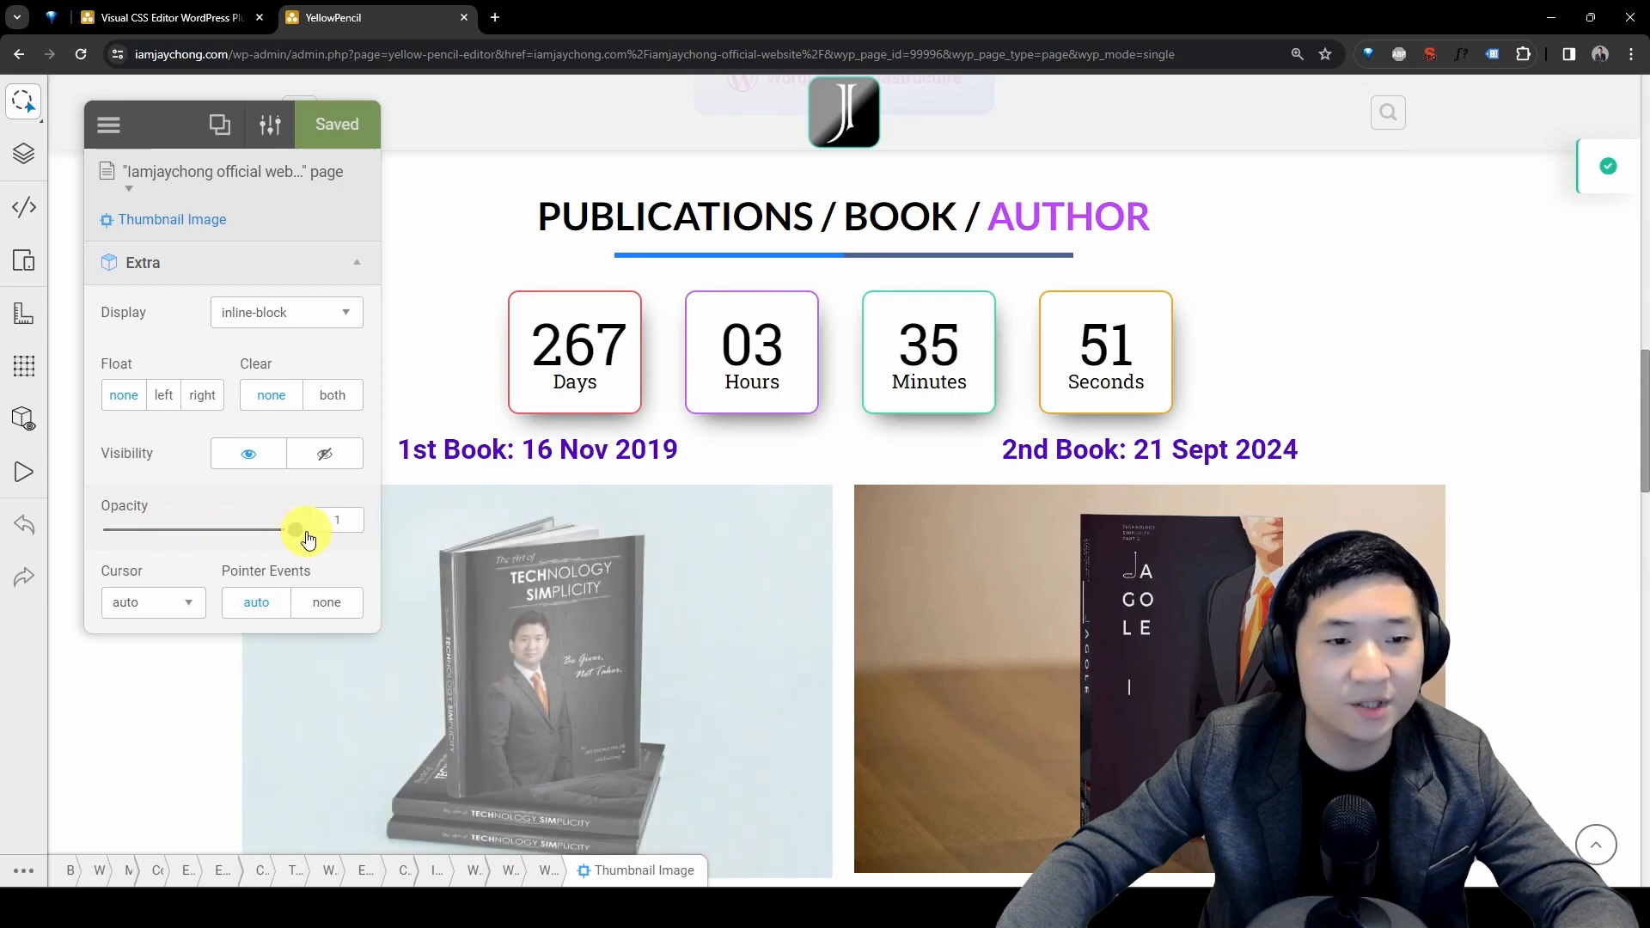
pyautogui.click(360, 266)
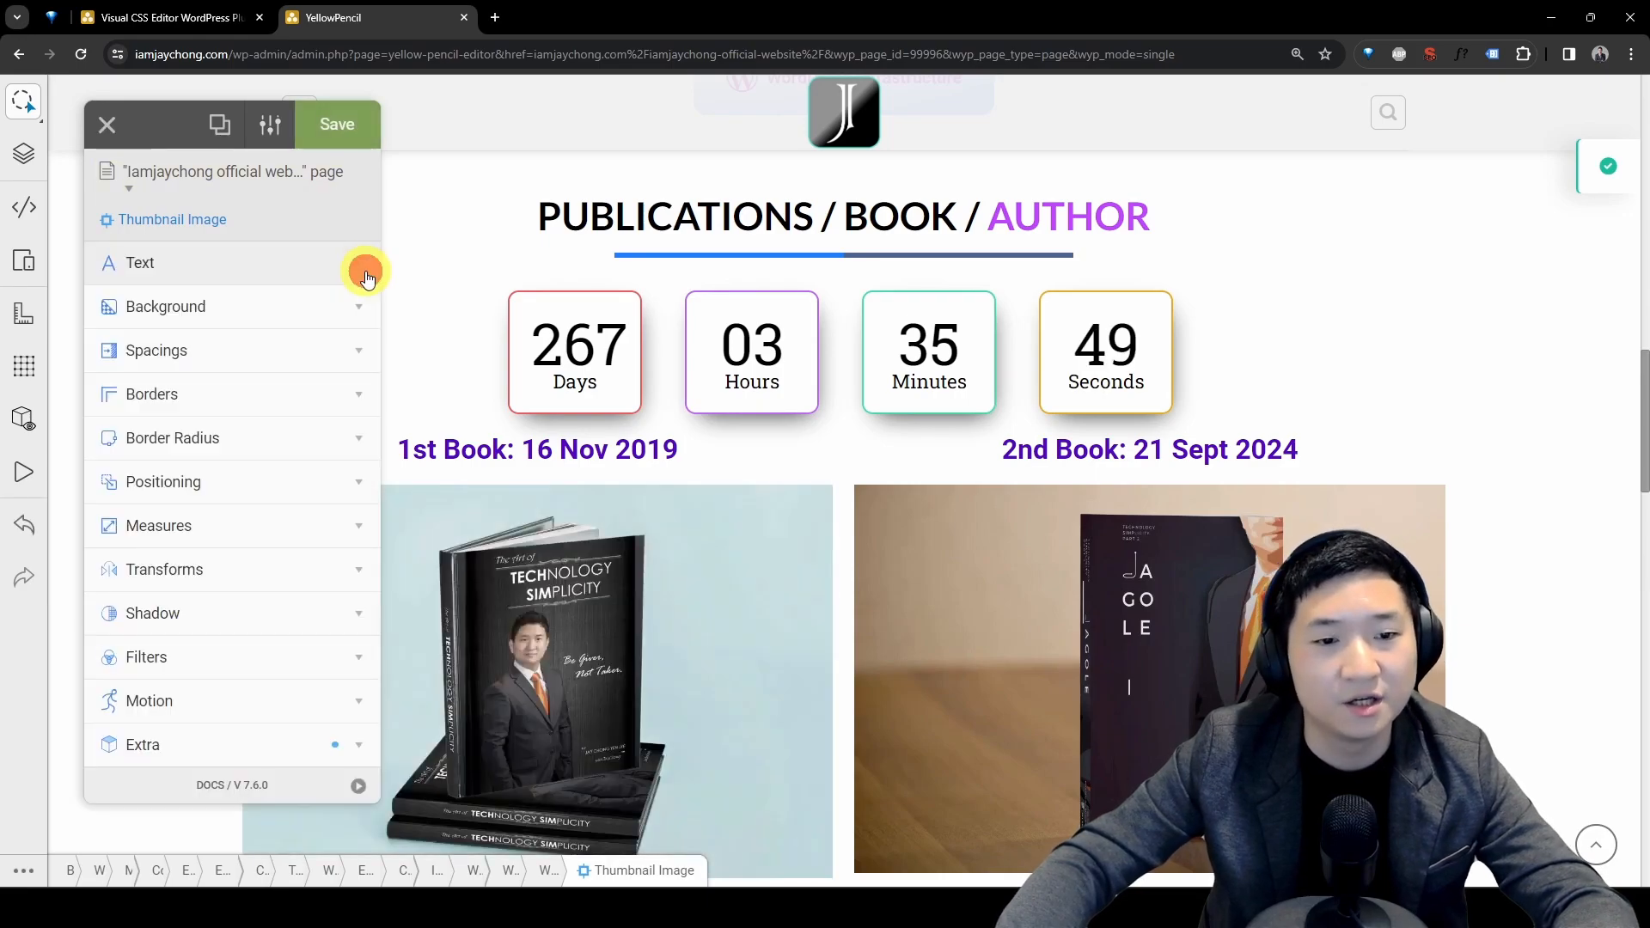
pyautogui.click(279, 695)
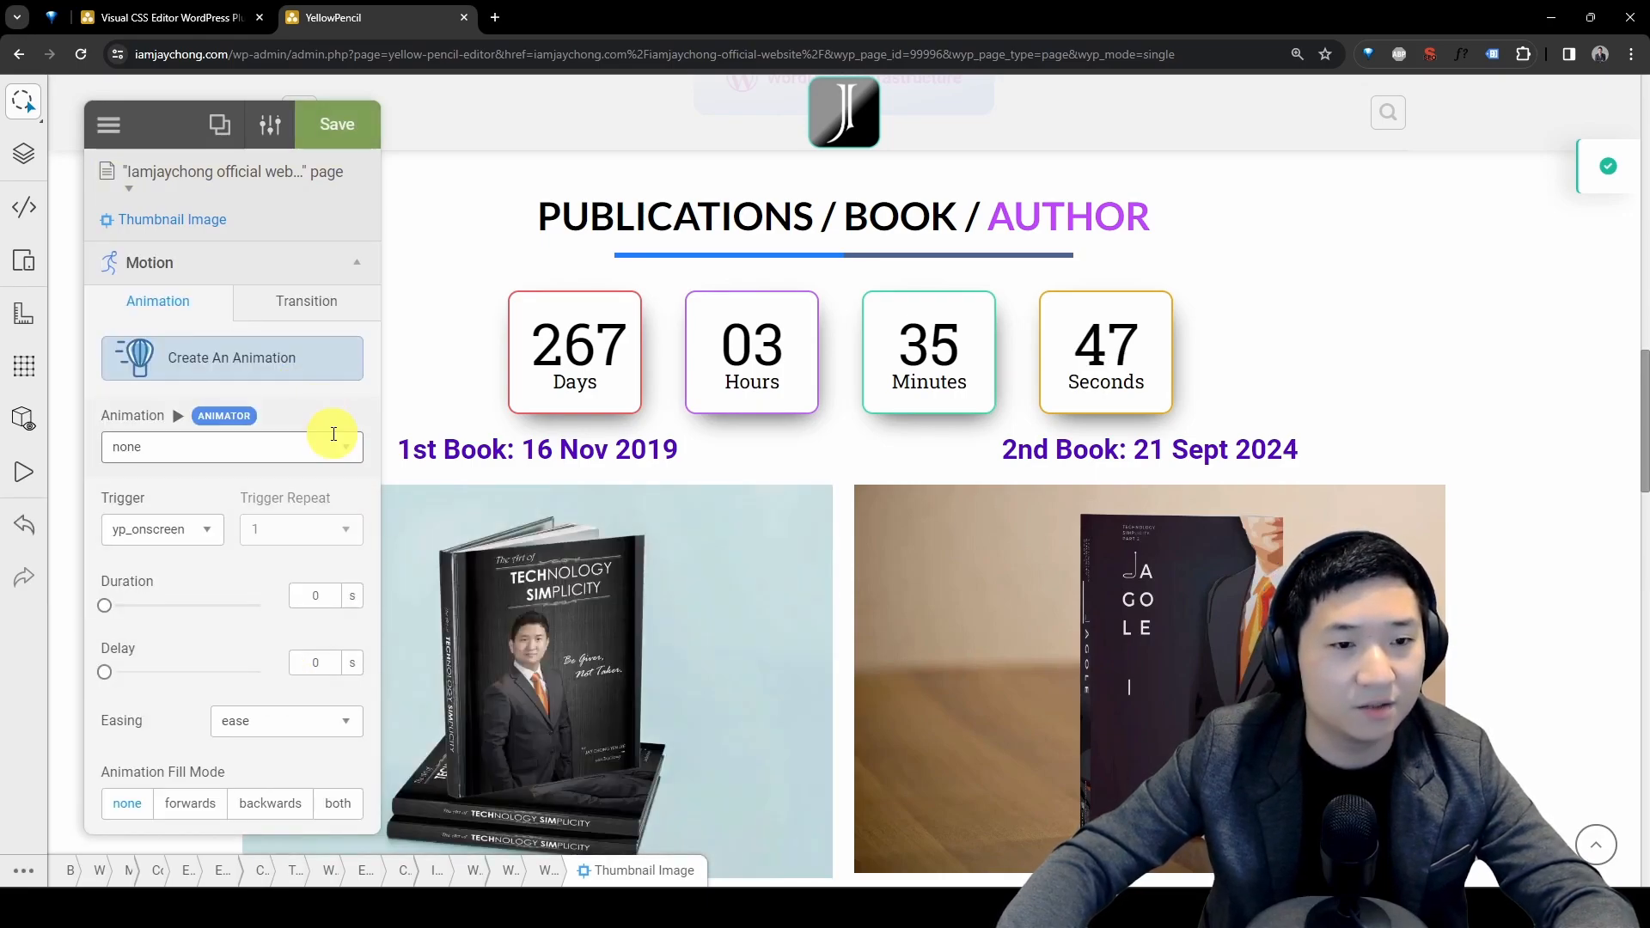
pyautogui.click(295, 366)
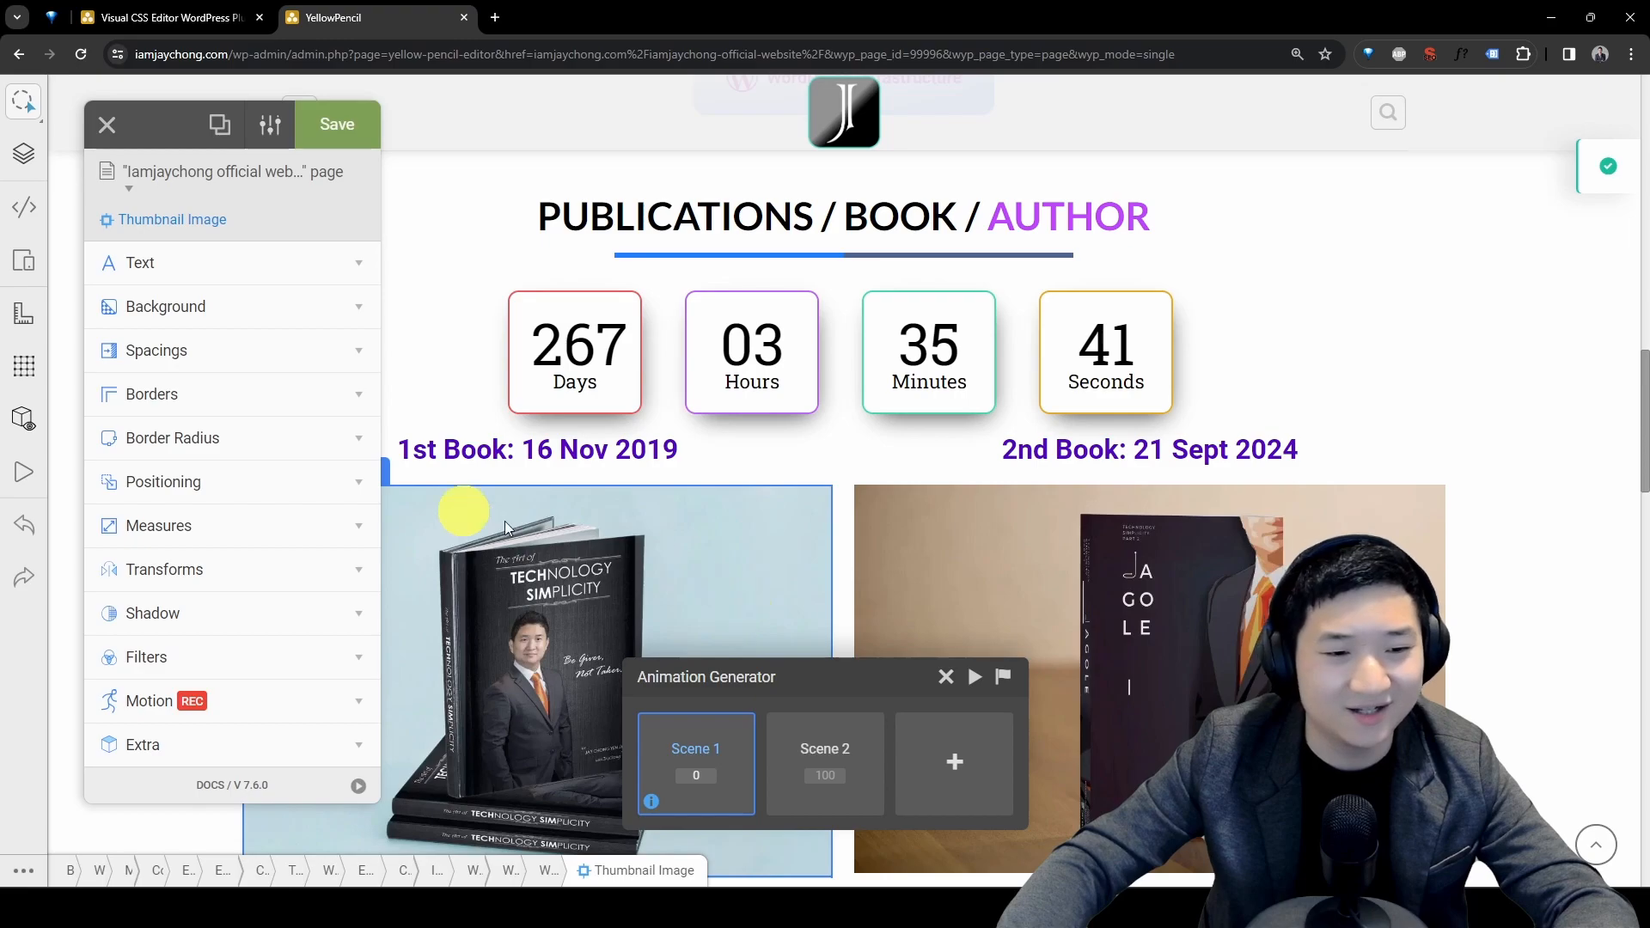
pyautogui.moveTo(786, 570); pyautogui.dragTo(982, 513)
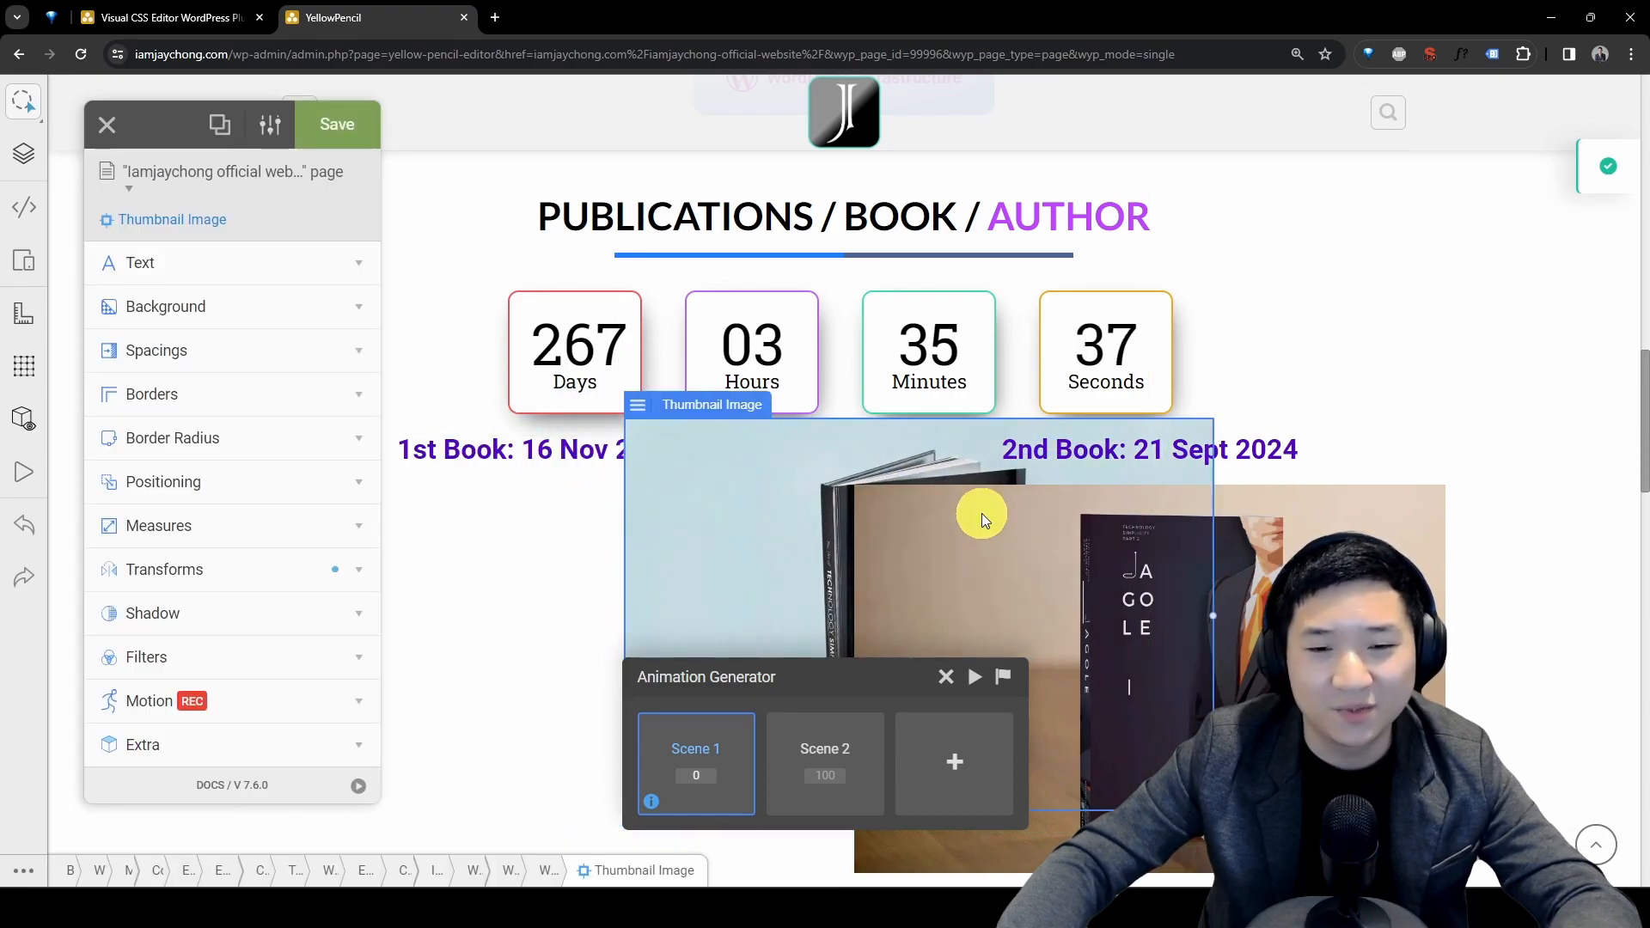
pyautogui.hotkey('ctrl', 'z')
pyautogui.click(822, 540)
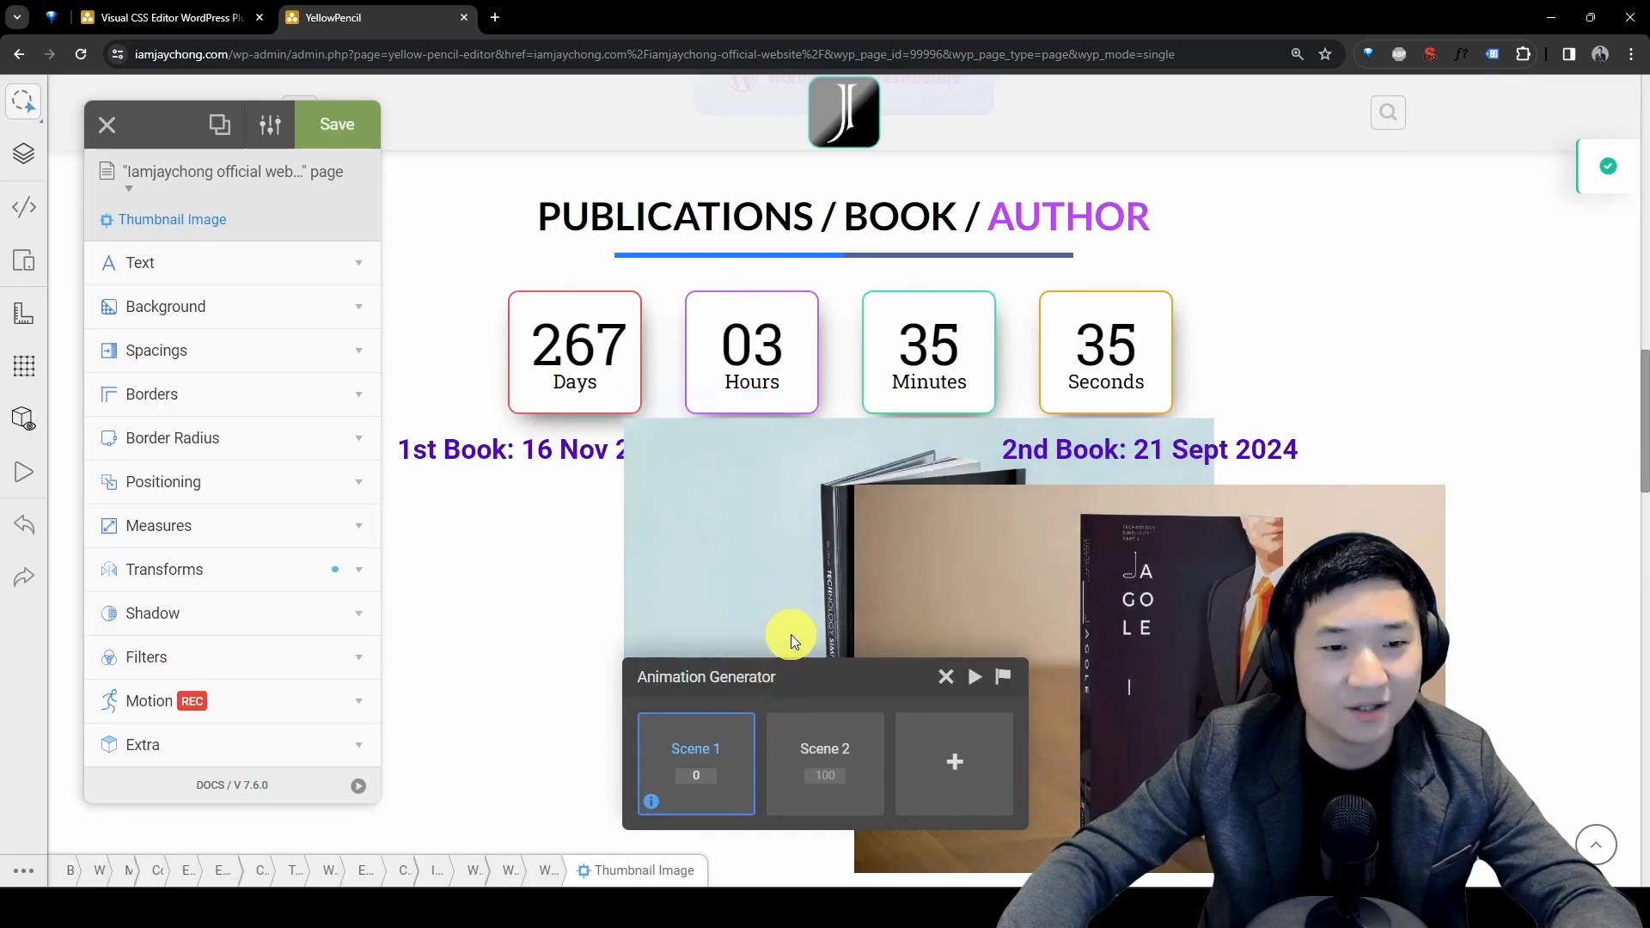
pyautogui.hotkey('ctrl', 'z')
pyautogui.click(832, 549)
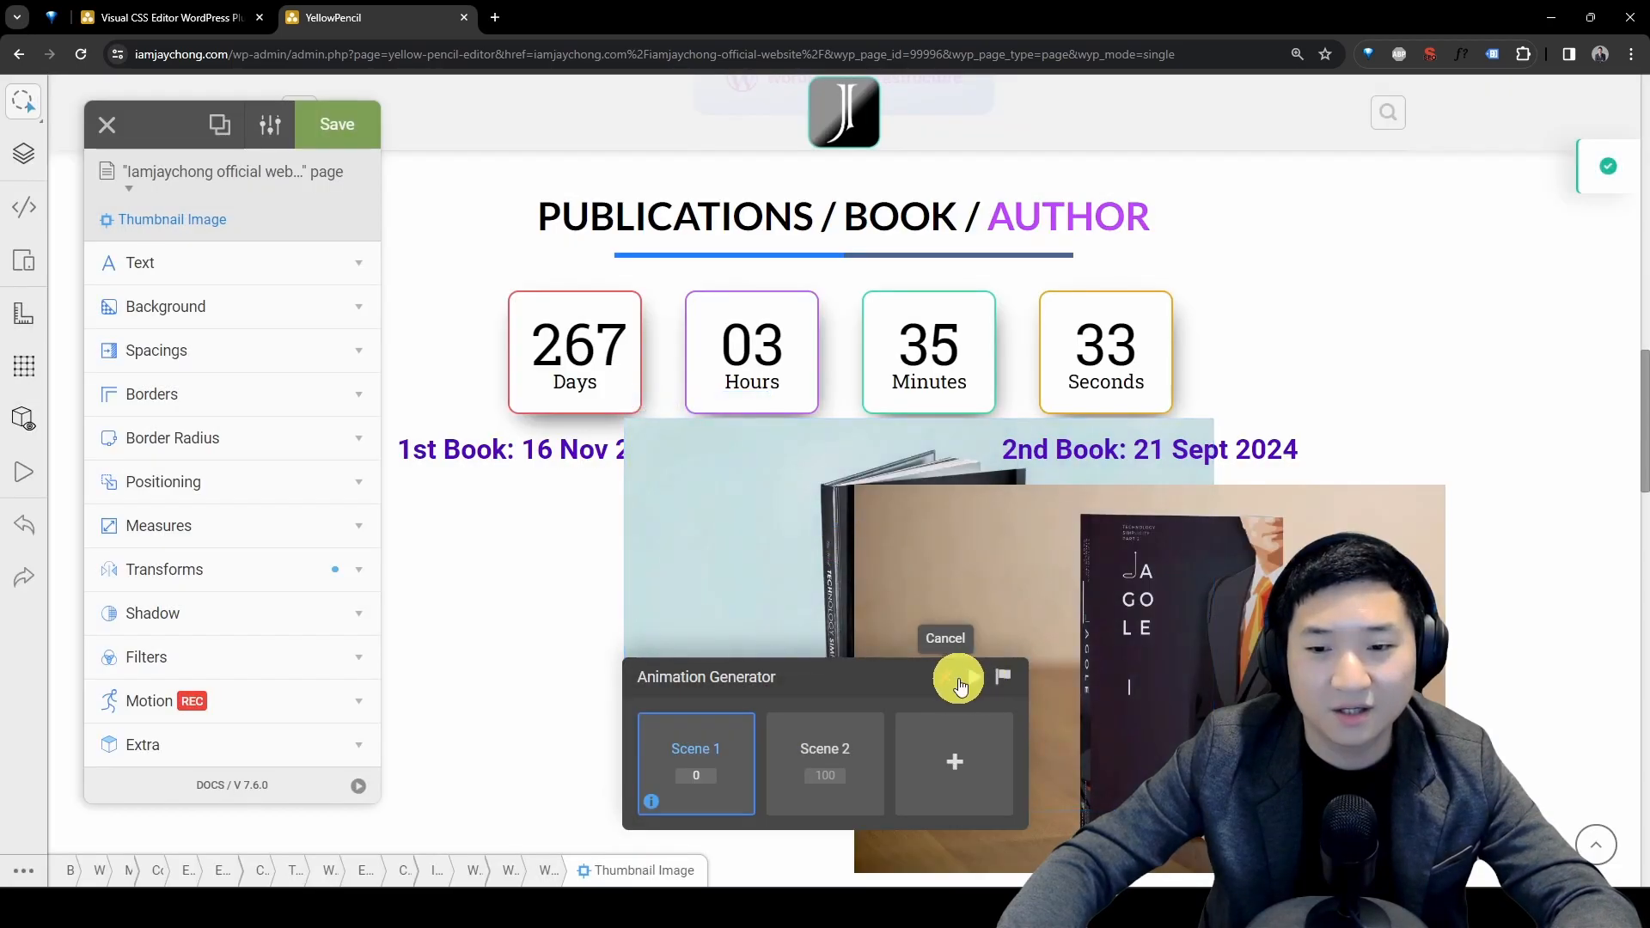
pyautogui.click(946, 677)
pyautogui.click(877, 530)
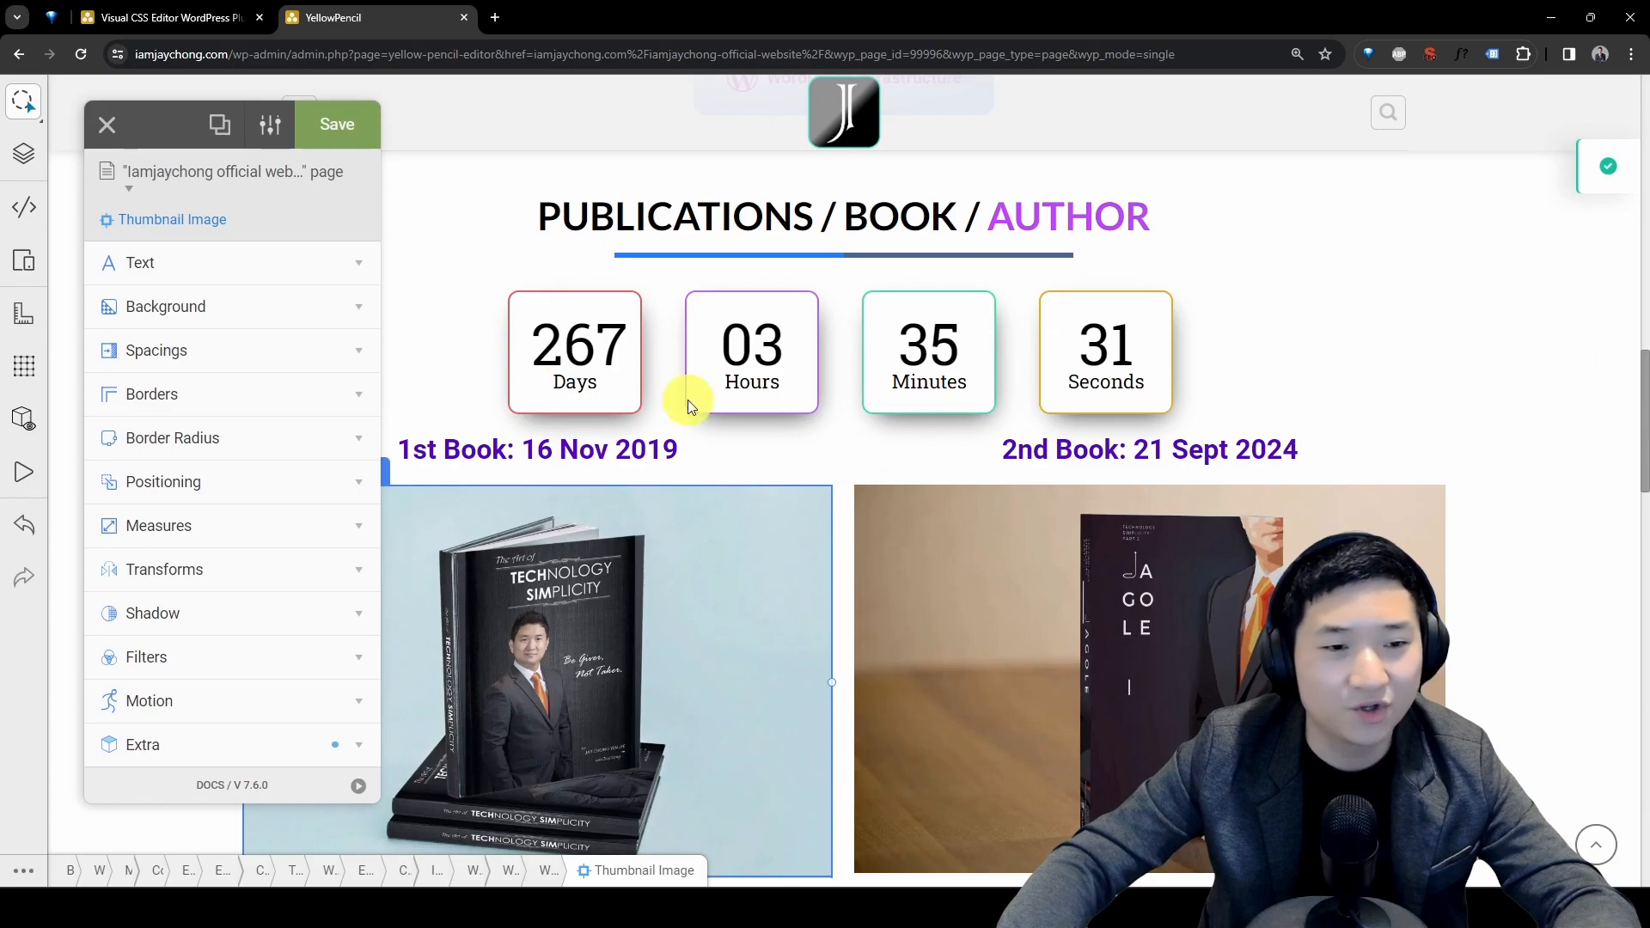
# Try the bob preset animation on the first book's thumbnail image and settle on bounceInUp
pyautogui.click(335, 701)
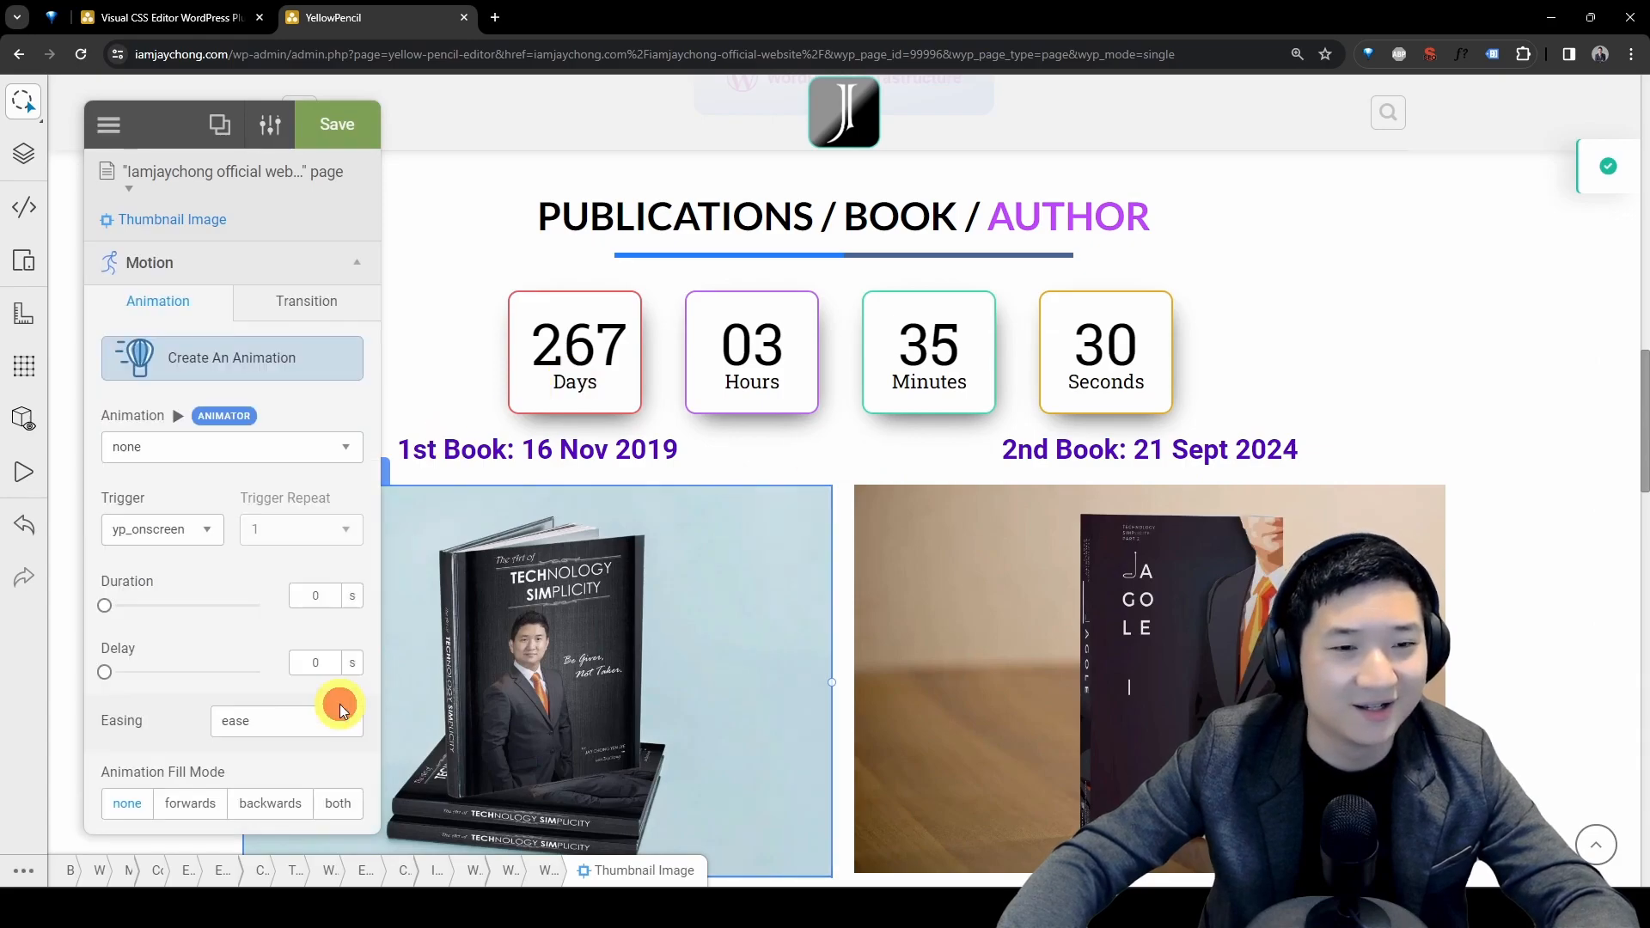
pyautogui.click(317, 302)
pyautogui.click(187, 308)
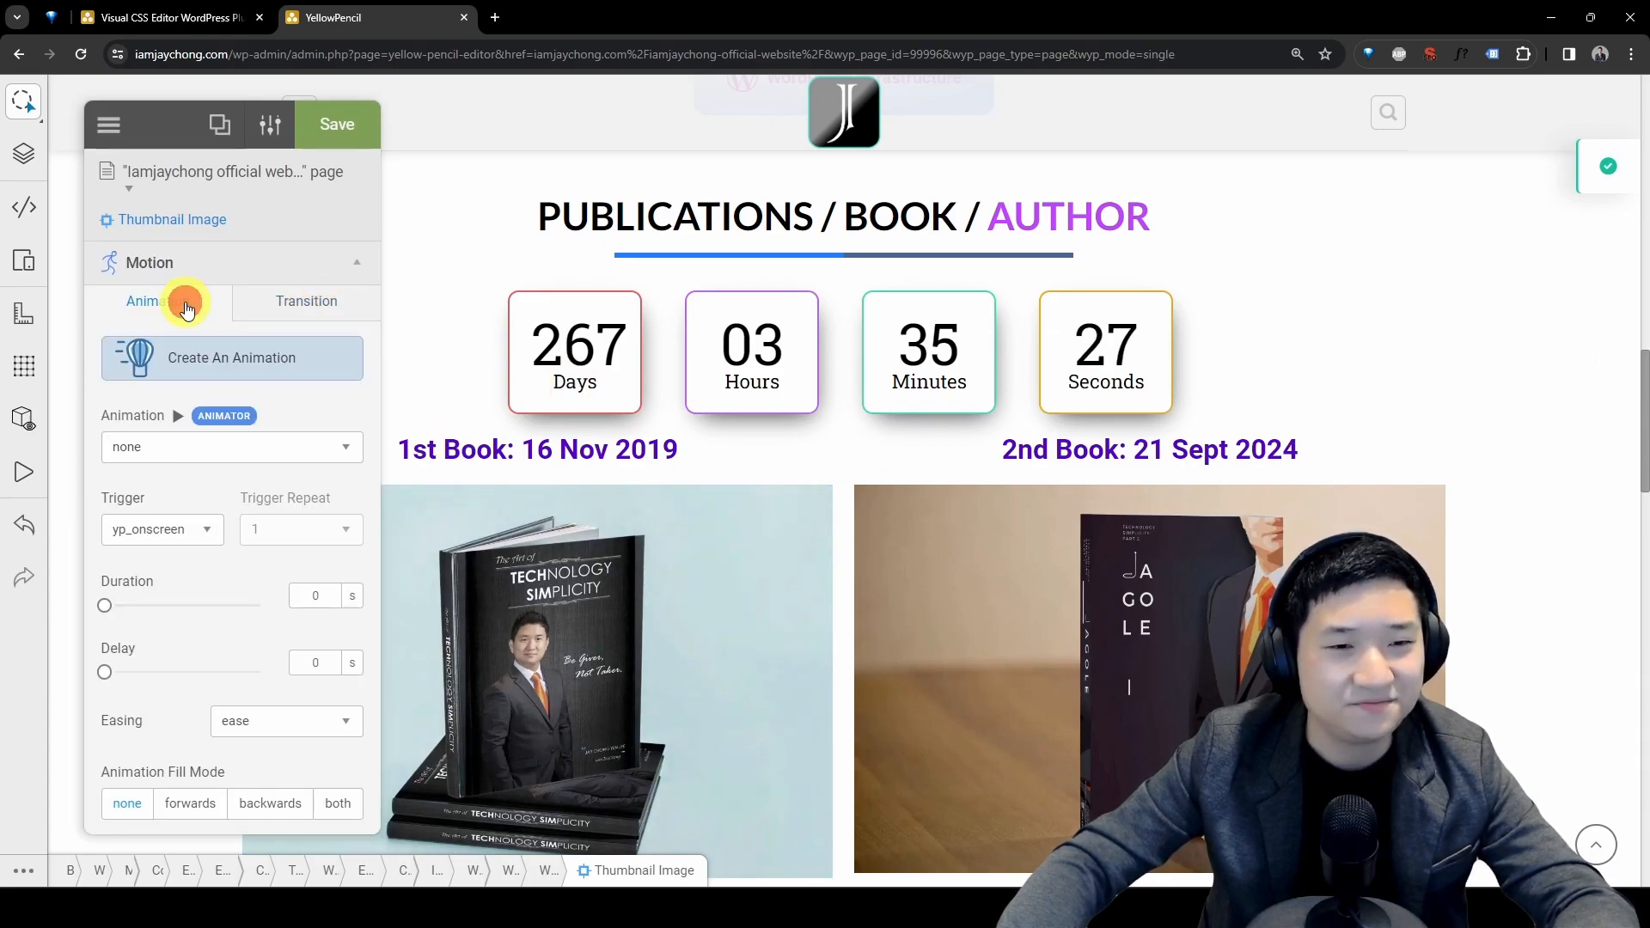
pyautogui.click(332, 451)
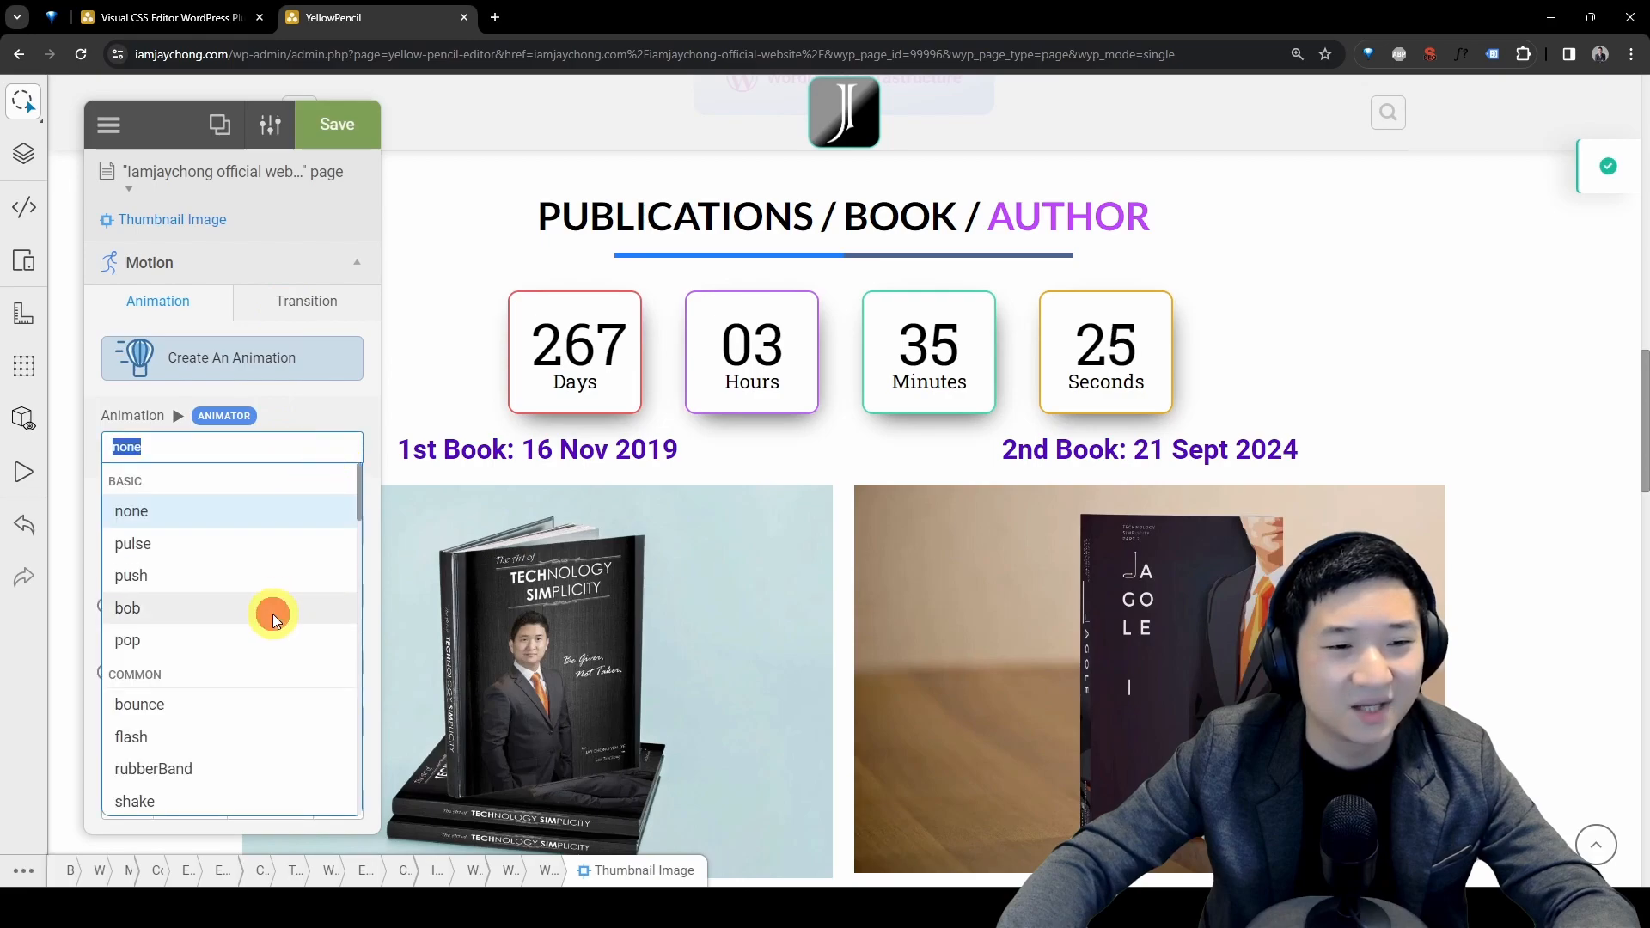
pyautogui.click(271, 614)
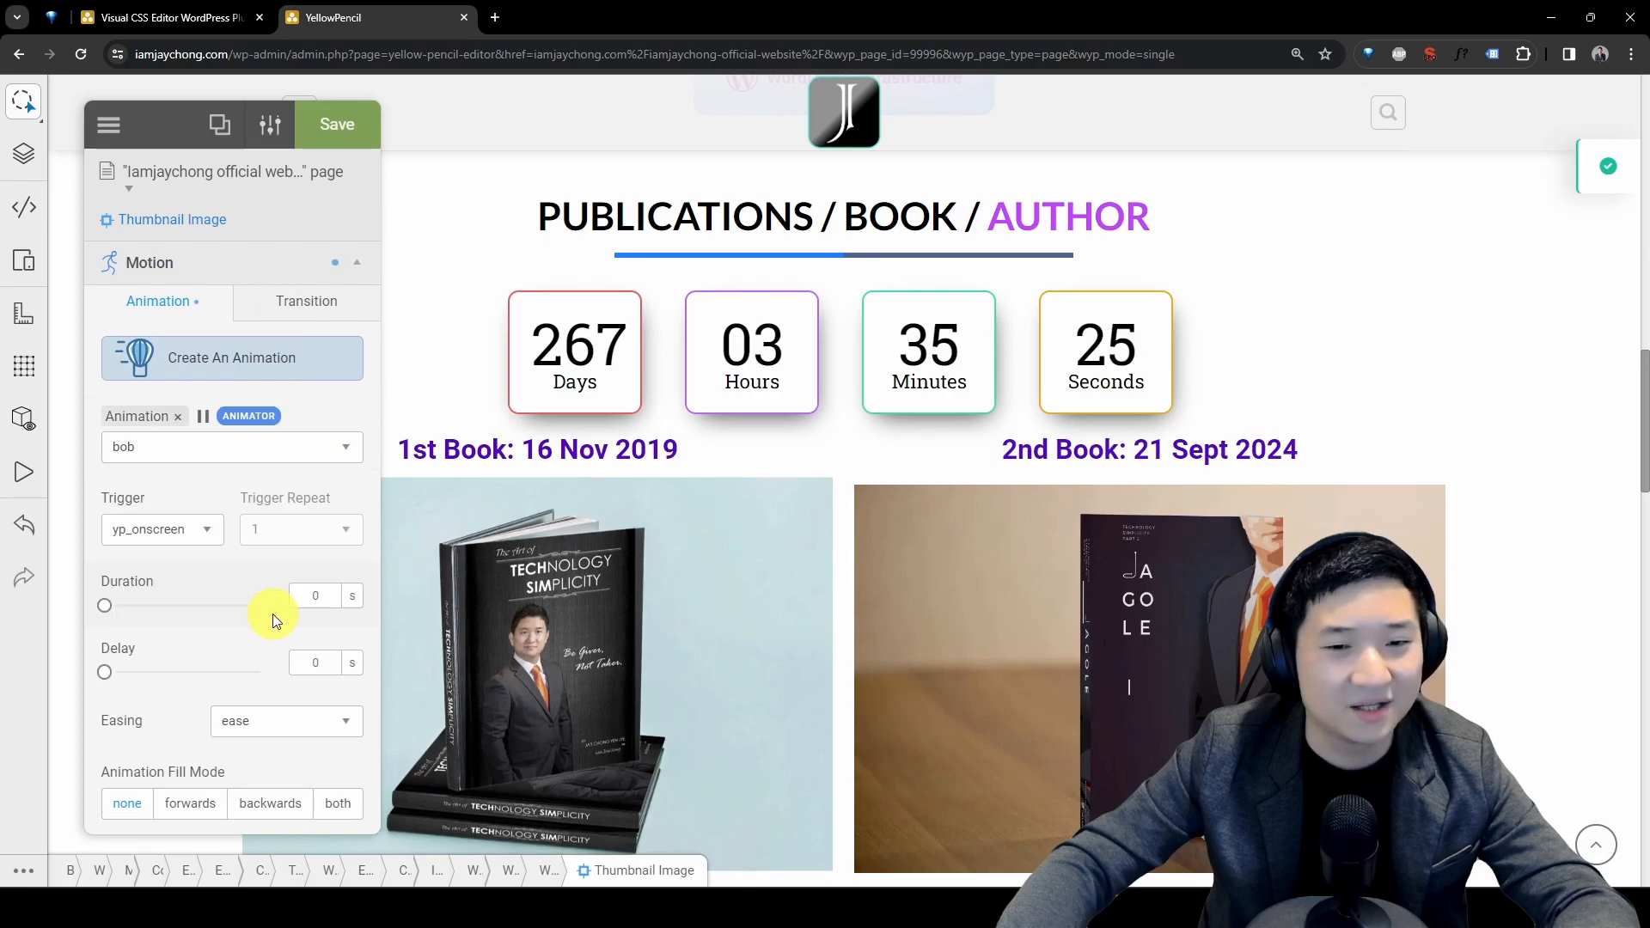
pyautogui.click(323, 452)
pyautogui.scroll(-5, 258, 641)
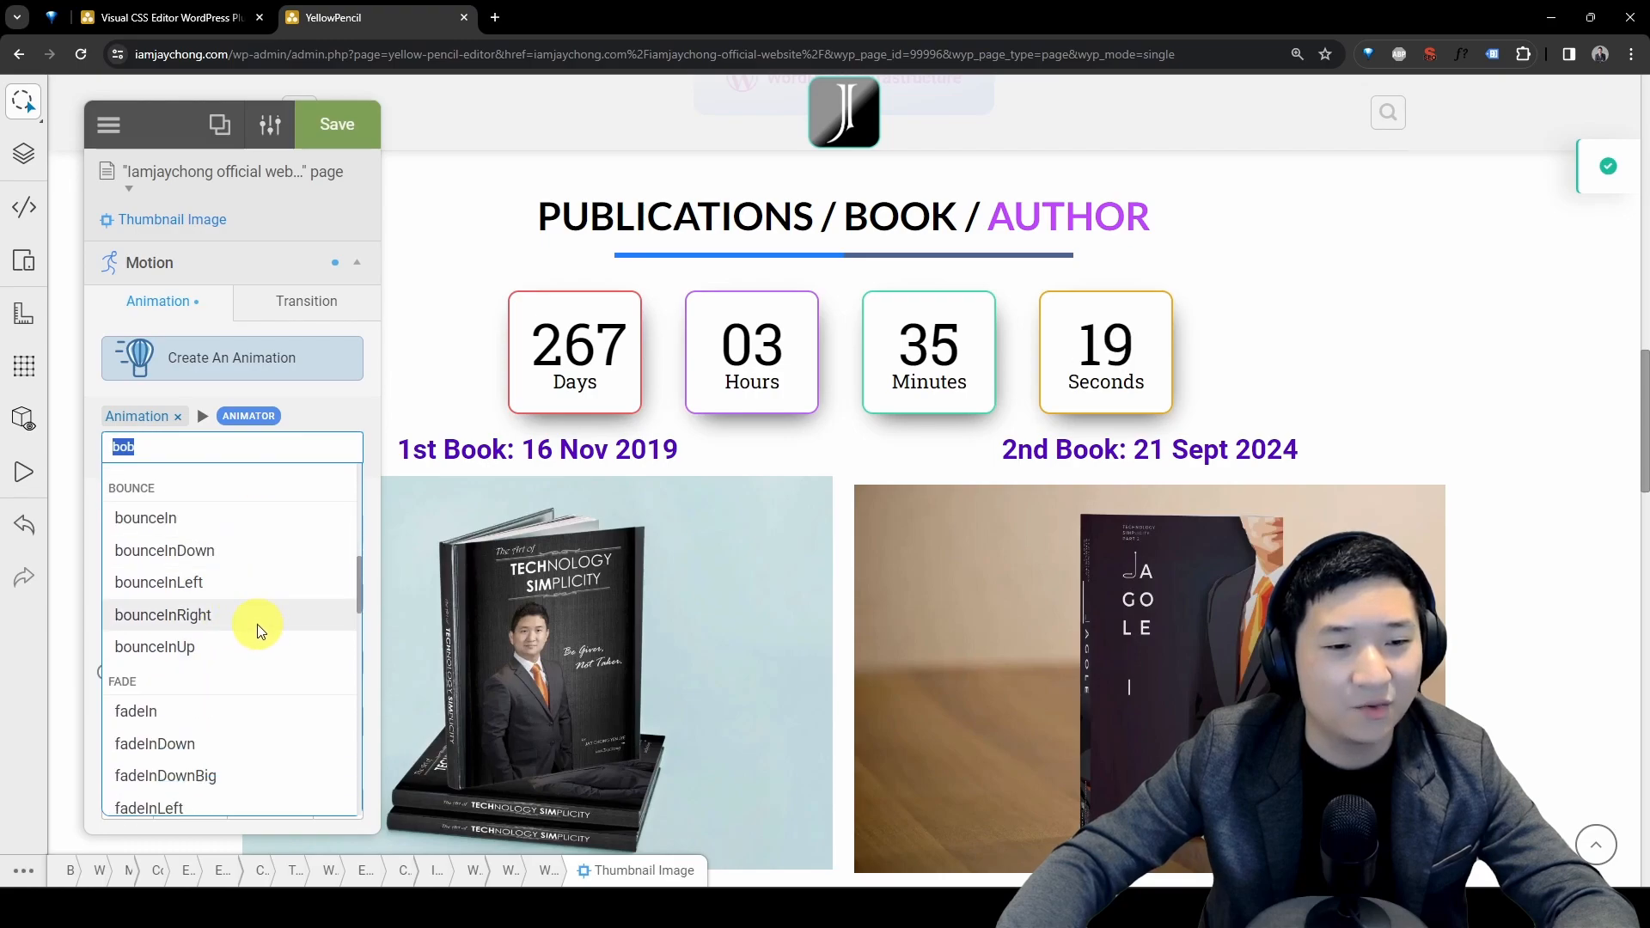
pyautogui.click(250, 647)
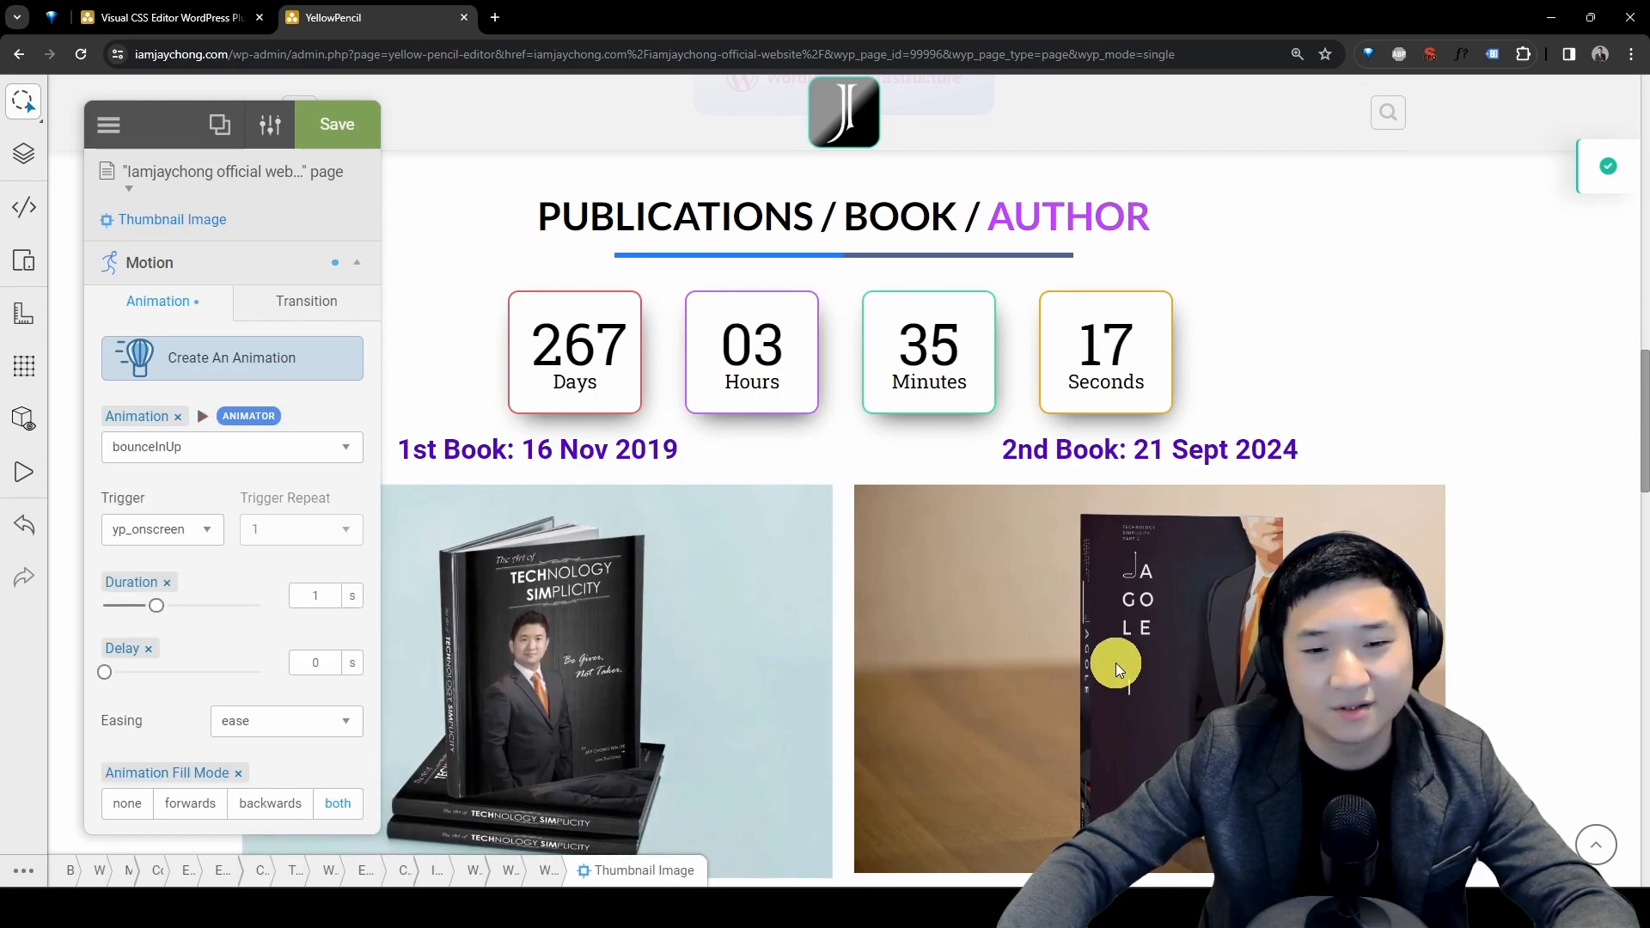
# Apply the bounceInUp preset animation to the second book's thumbnail image
pyautogui.scroll(-2, 632, 593)
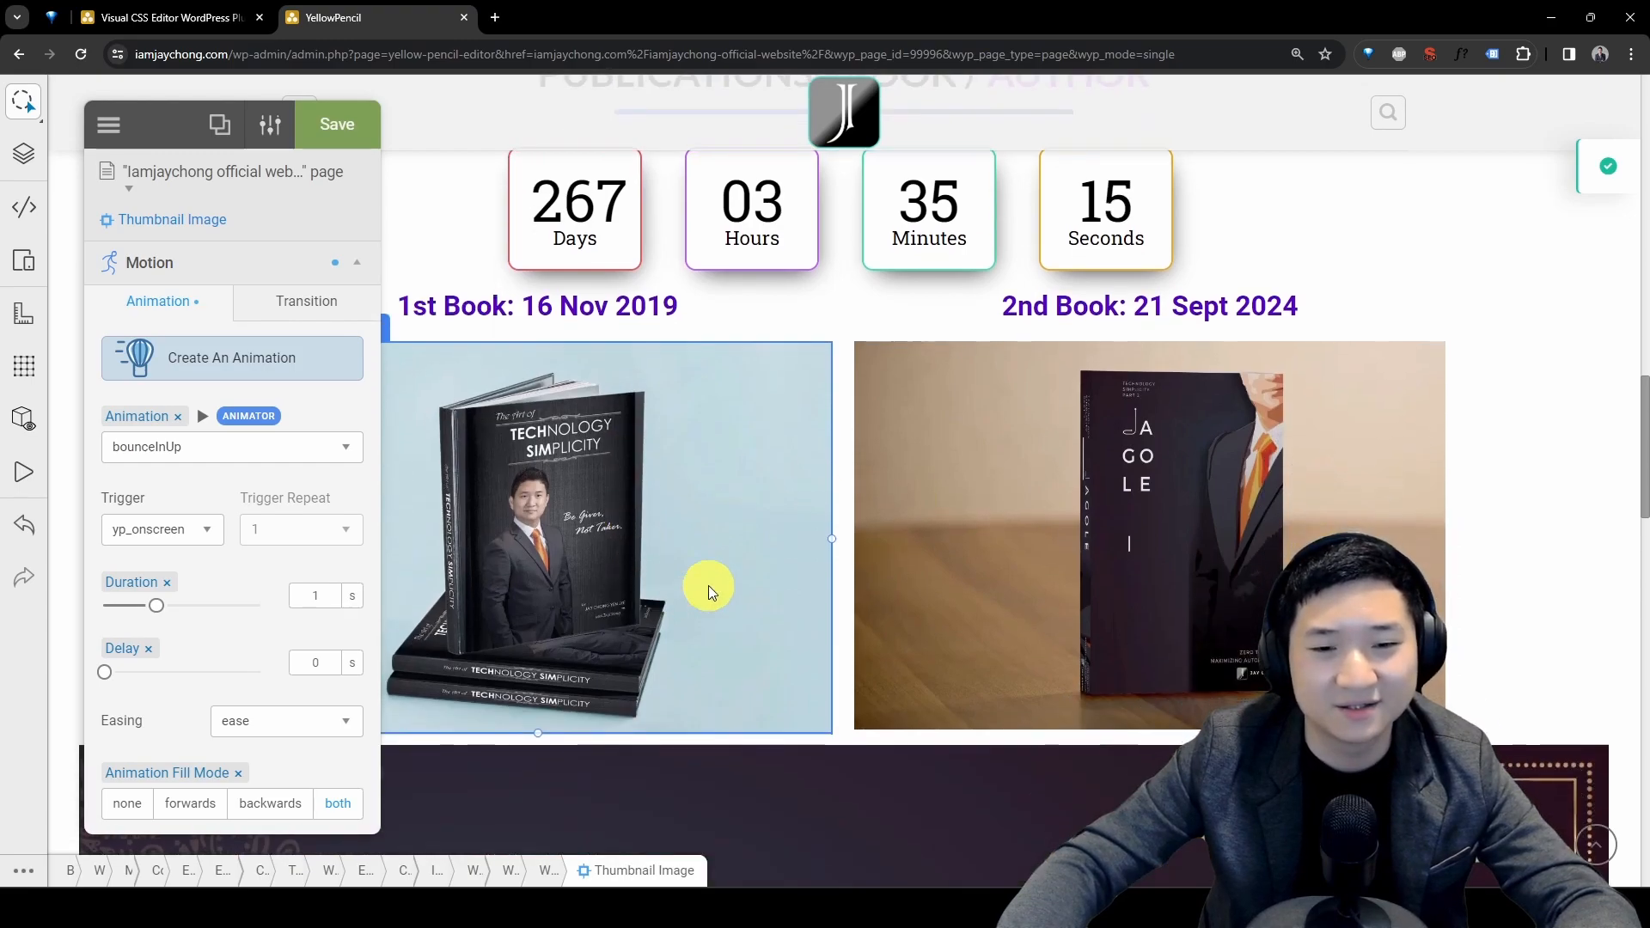
pyautogui.click(1162, 513)
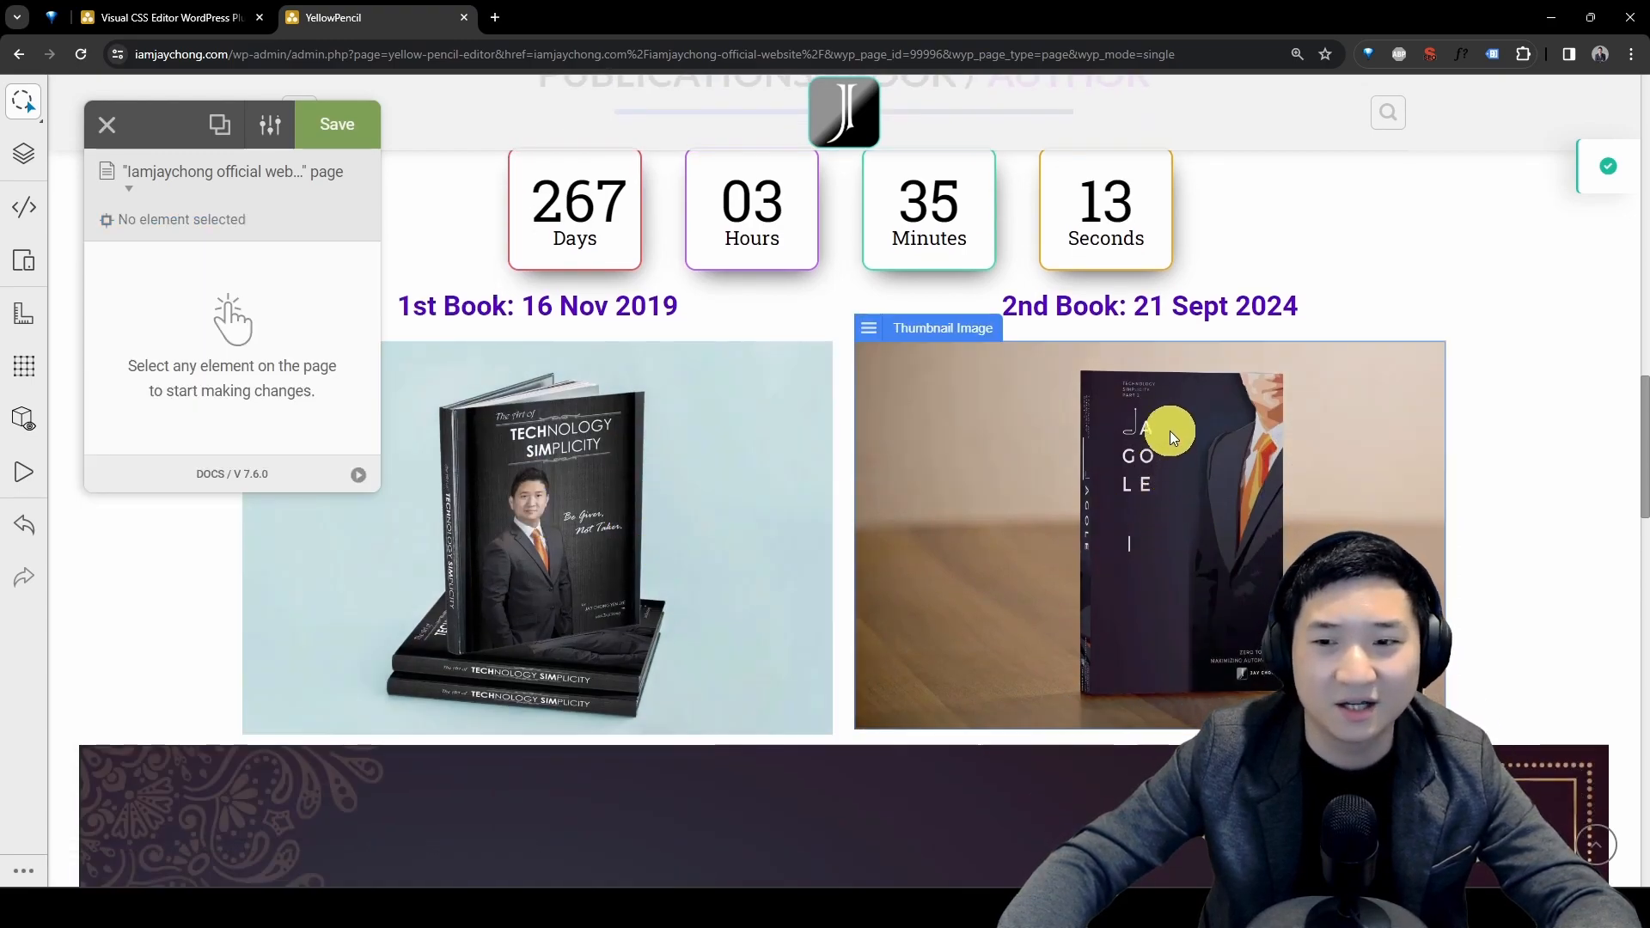
pyautogui.click(1018, 351)
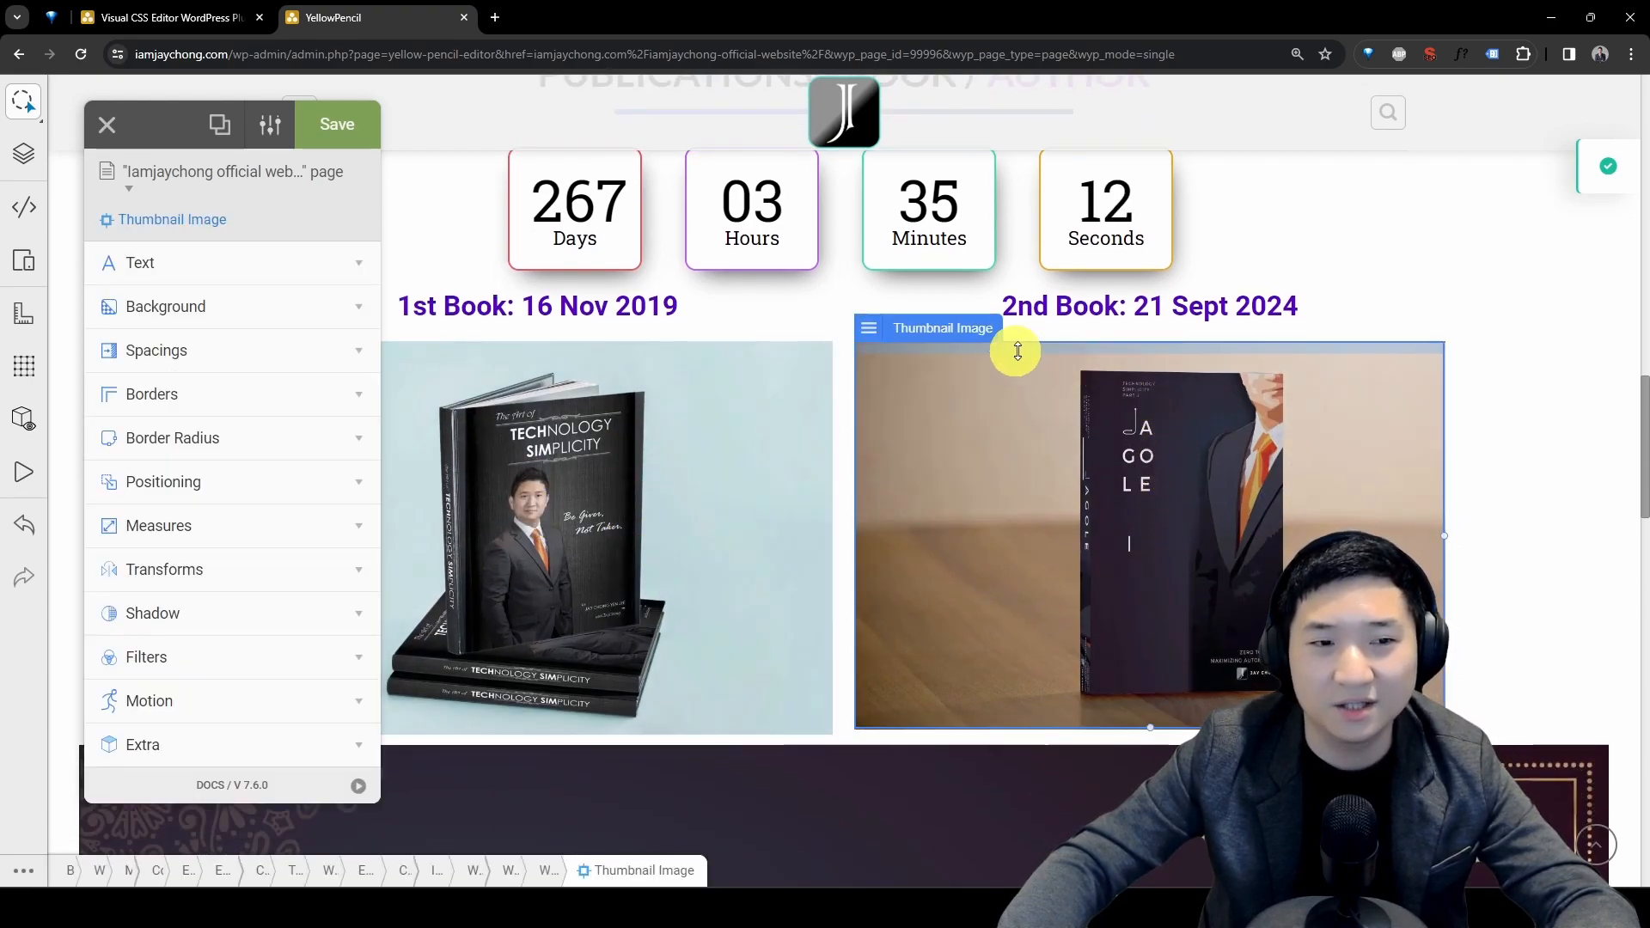
pyautogui.click(320, 699)
pyautogui.click(339, 446)
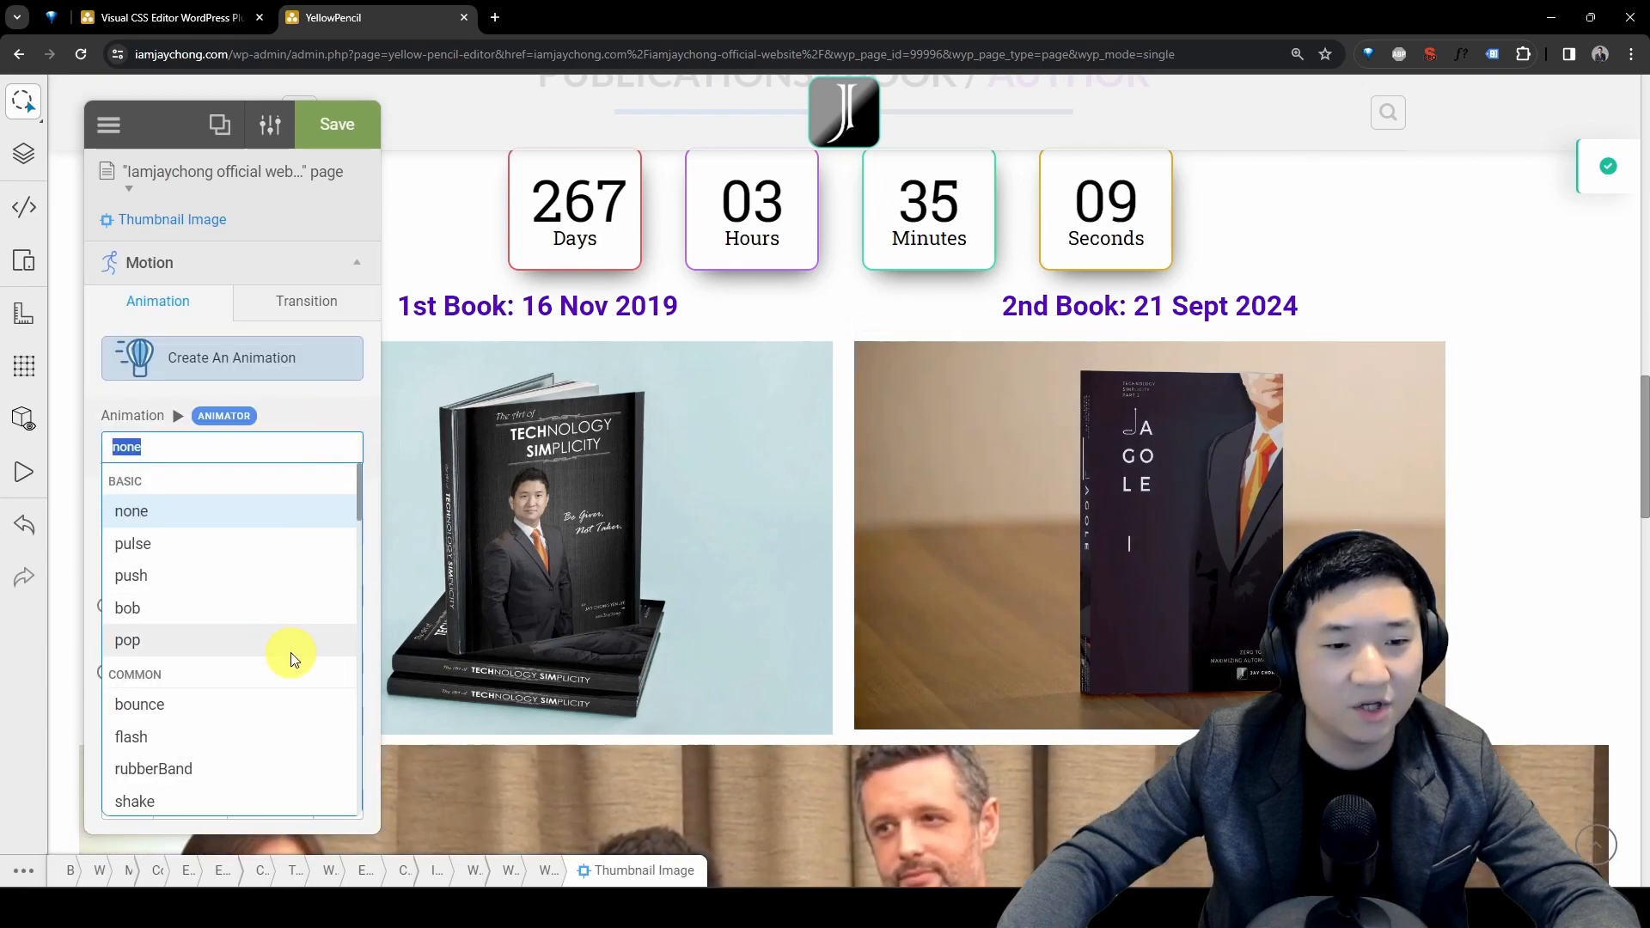
pyautogui.scroll(-10, 292, 649)
pyautogui.scroll(10, 296, 645)
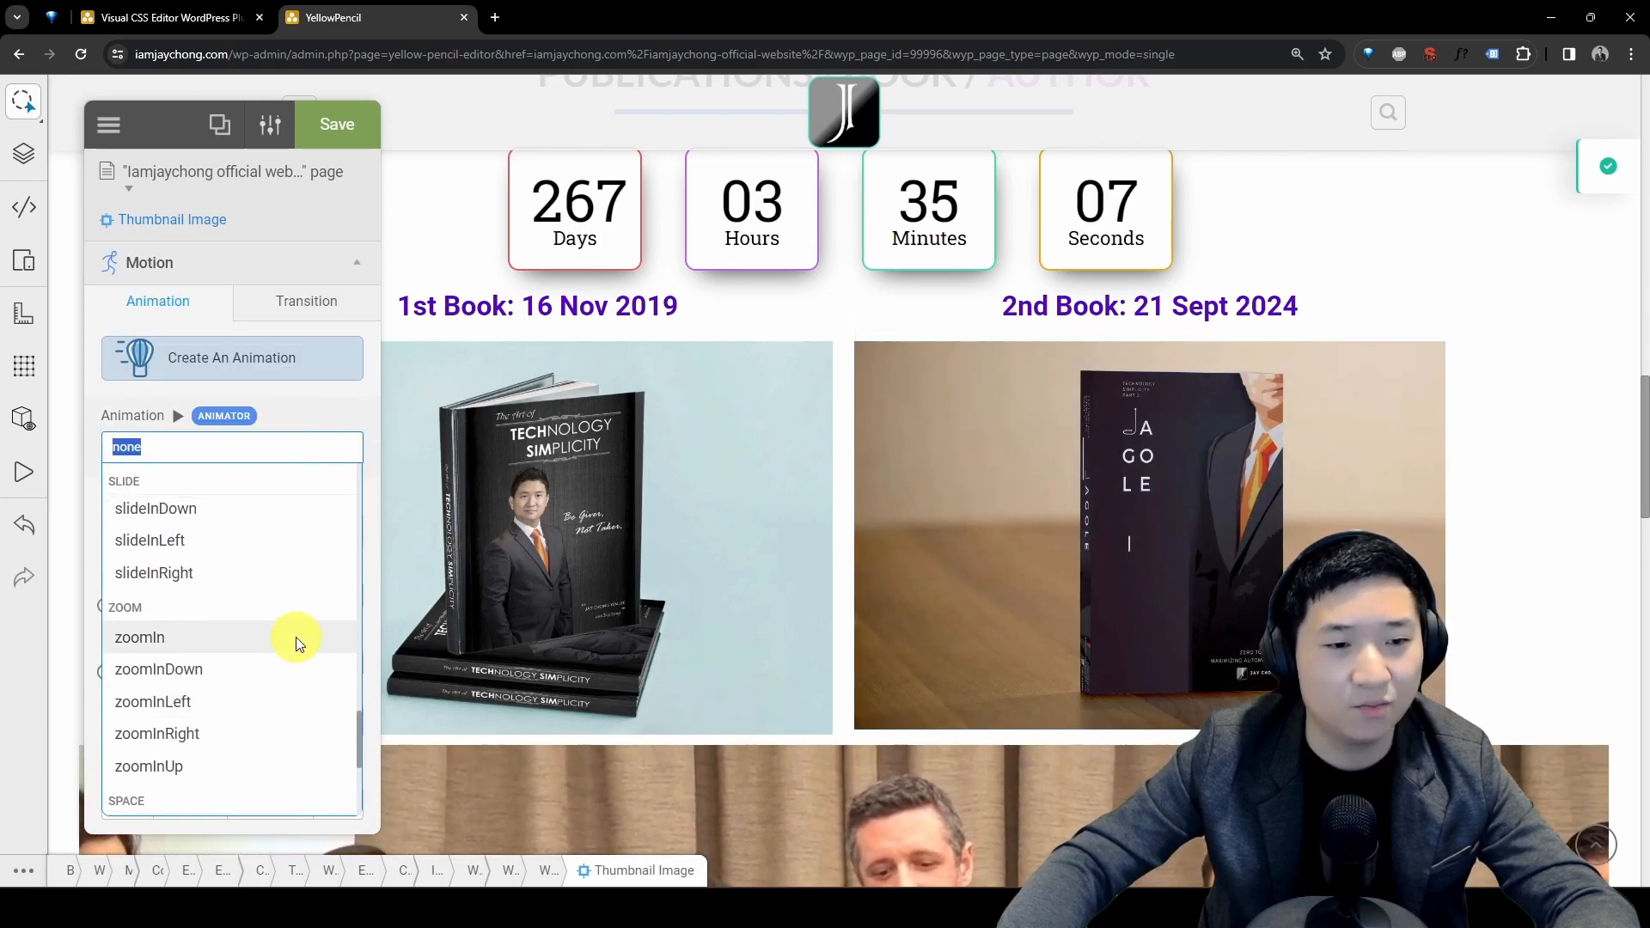
pyautogui.scroll(8, 296, 645)
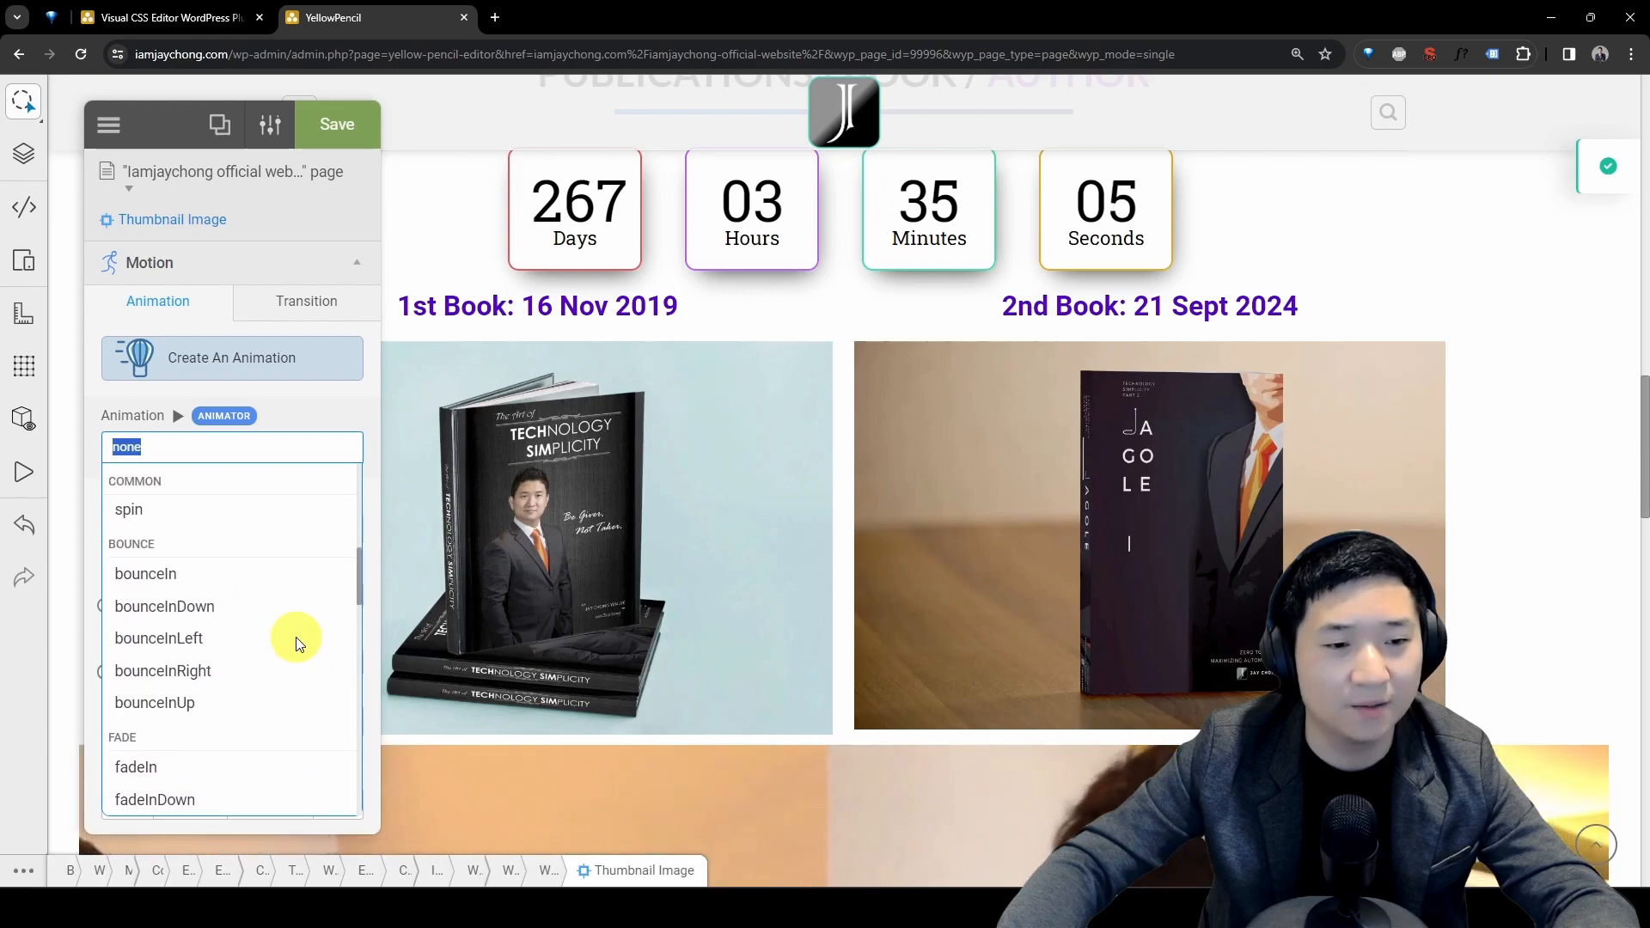
pyautogui.click(247, 698)
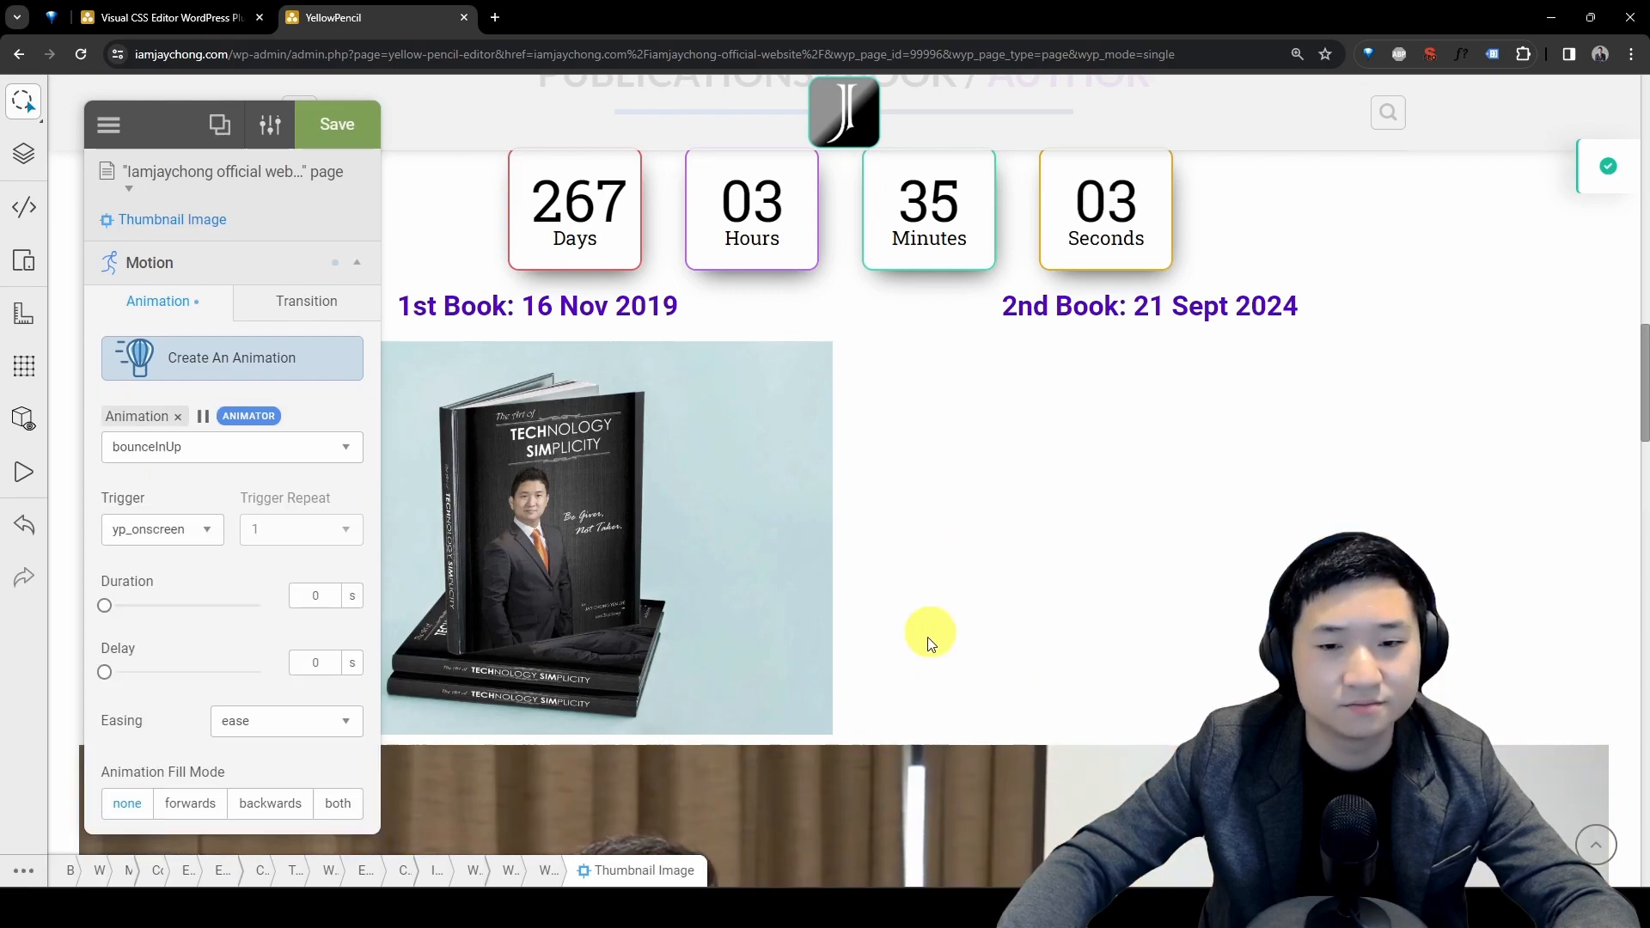
pyautogui.scroll(2, 1188, 580)
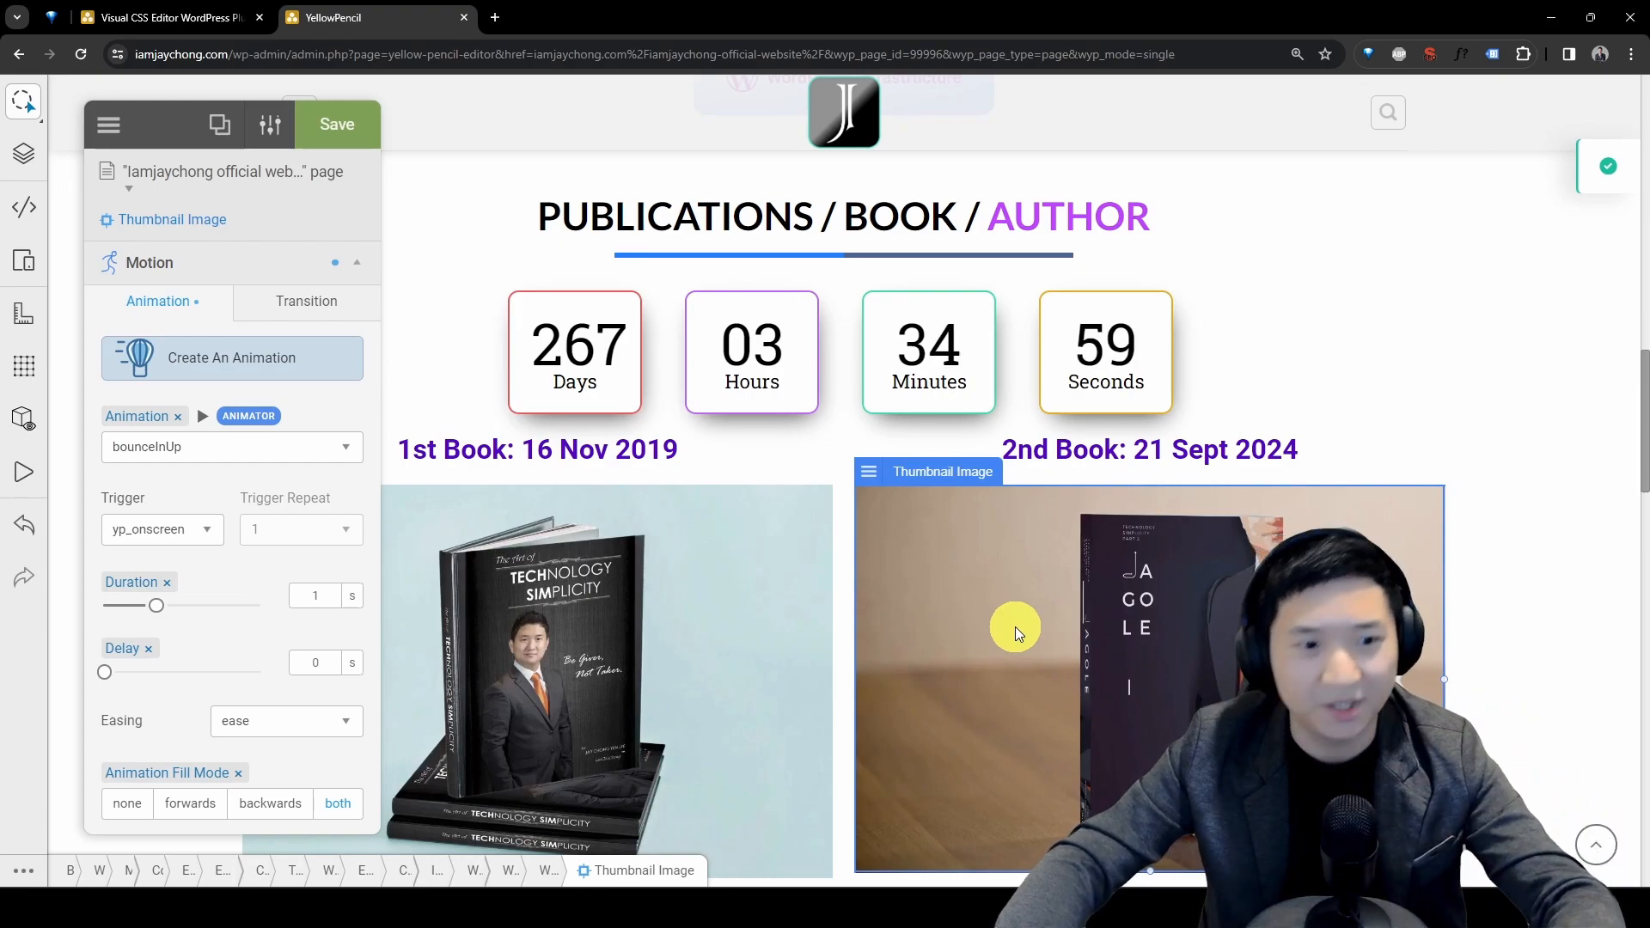
# Review the trigger and easing options of the second book's animation and save the page's style changes
pyautogui.click(204, 537)
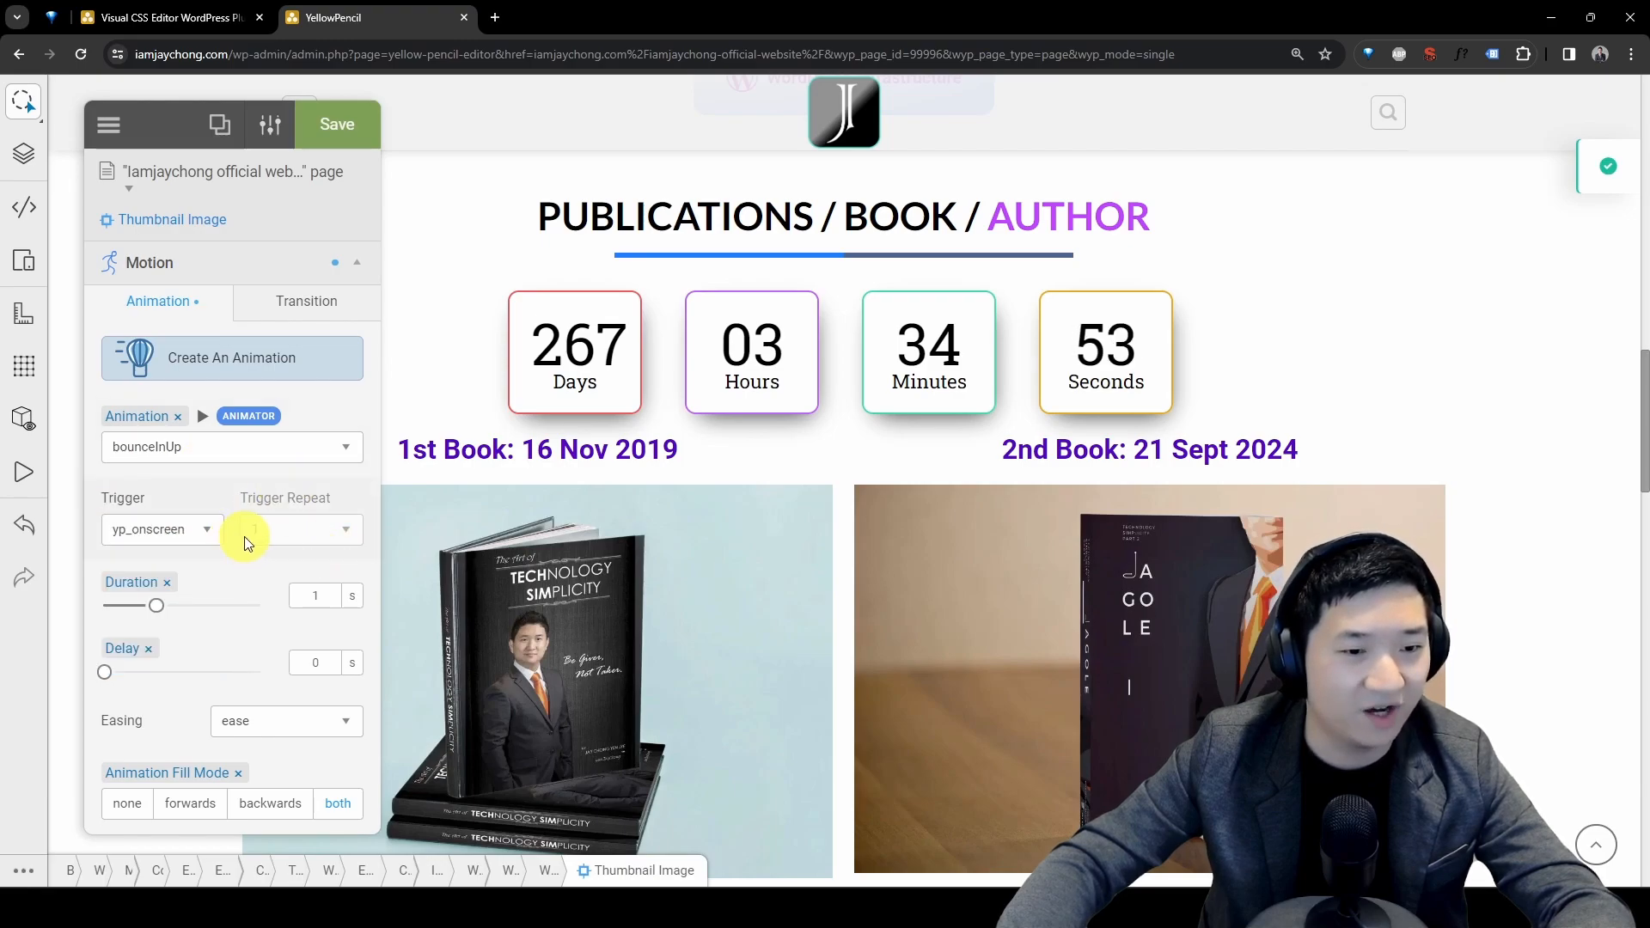
pyautogui.click(363, 726)
pyautogui.click(351, 757)
pyautogui.click(337, 125)
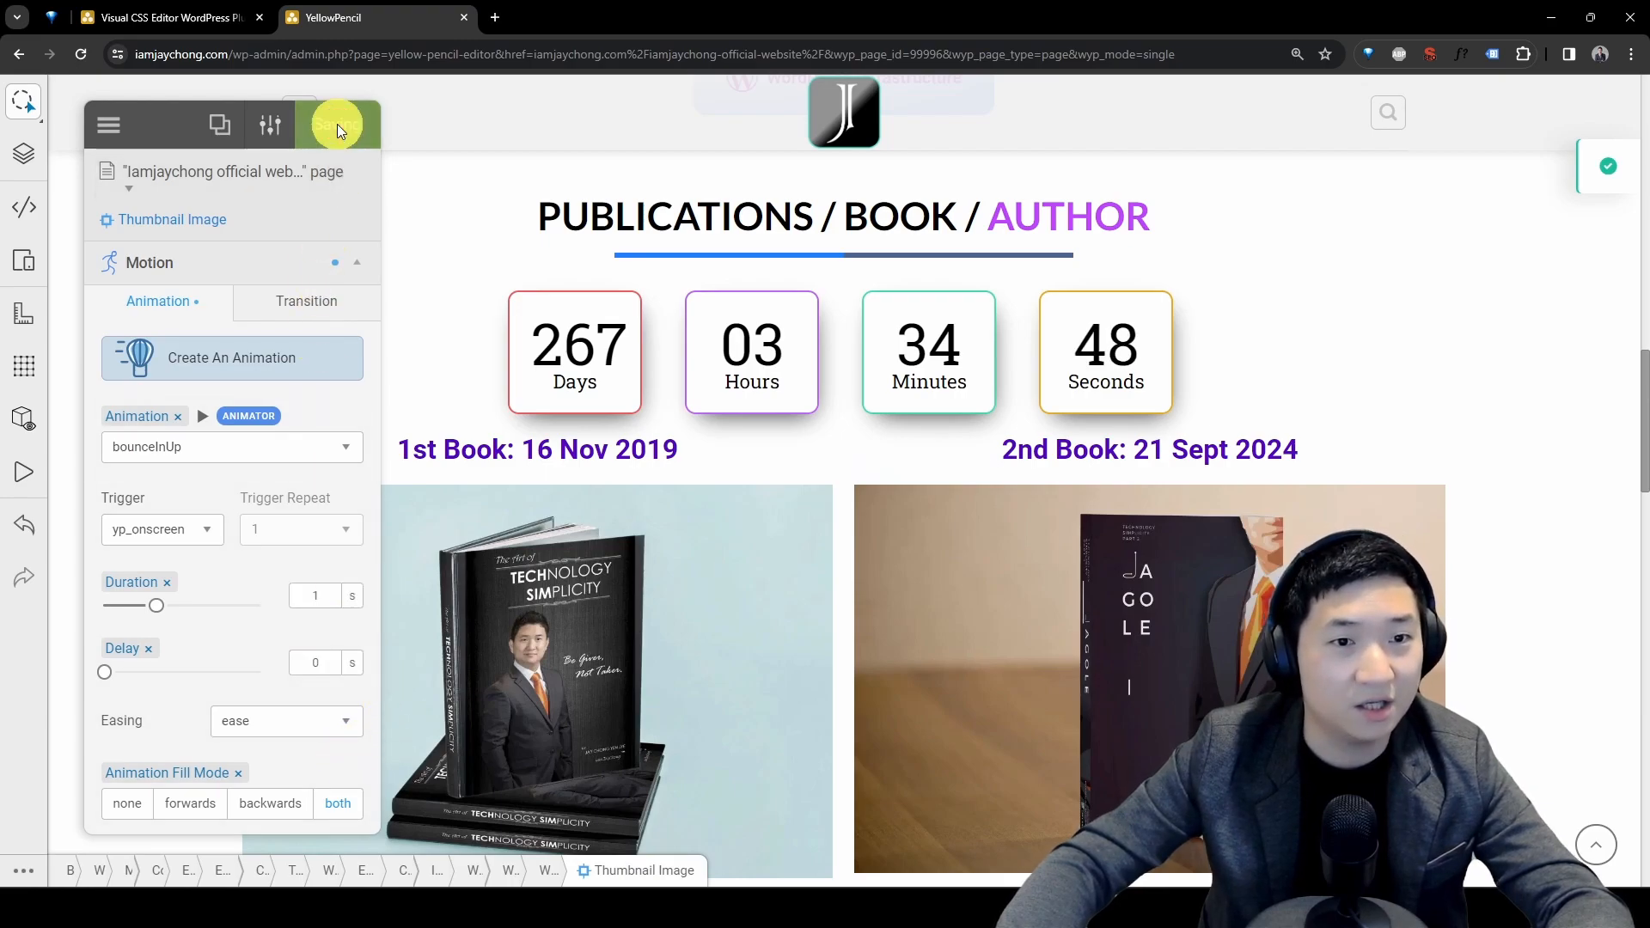
# Exit the visual editor and check the animated book images in the "PUBLICATIONS / BOOK / AUTHOR" section of the live page
pyautogui.click(109, 130)
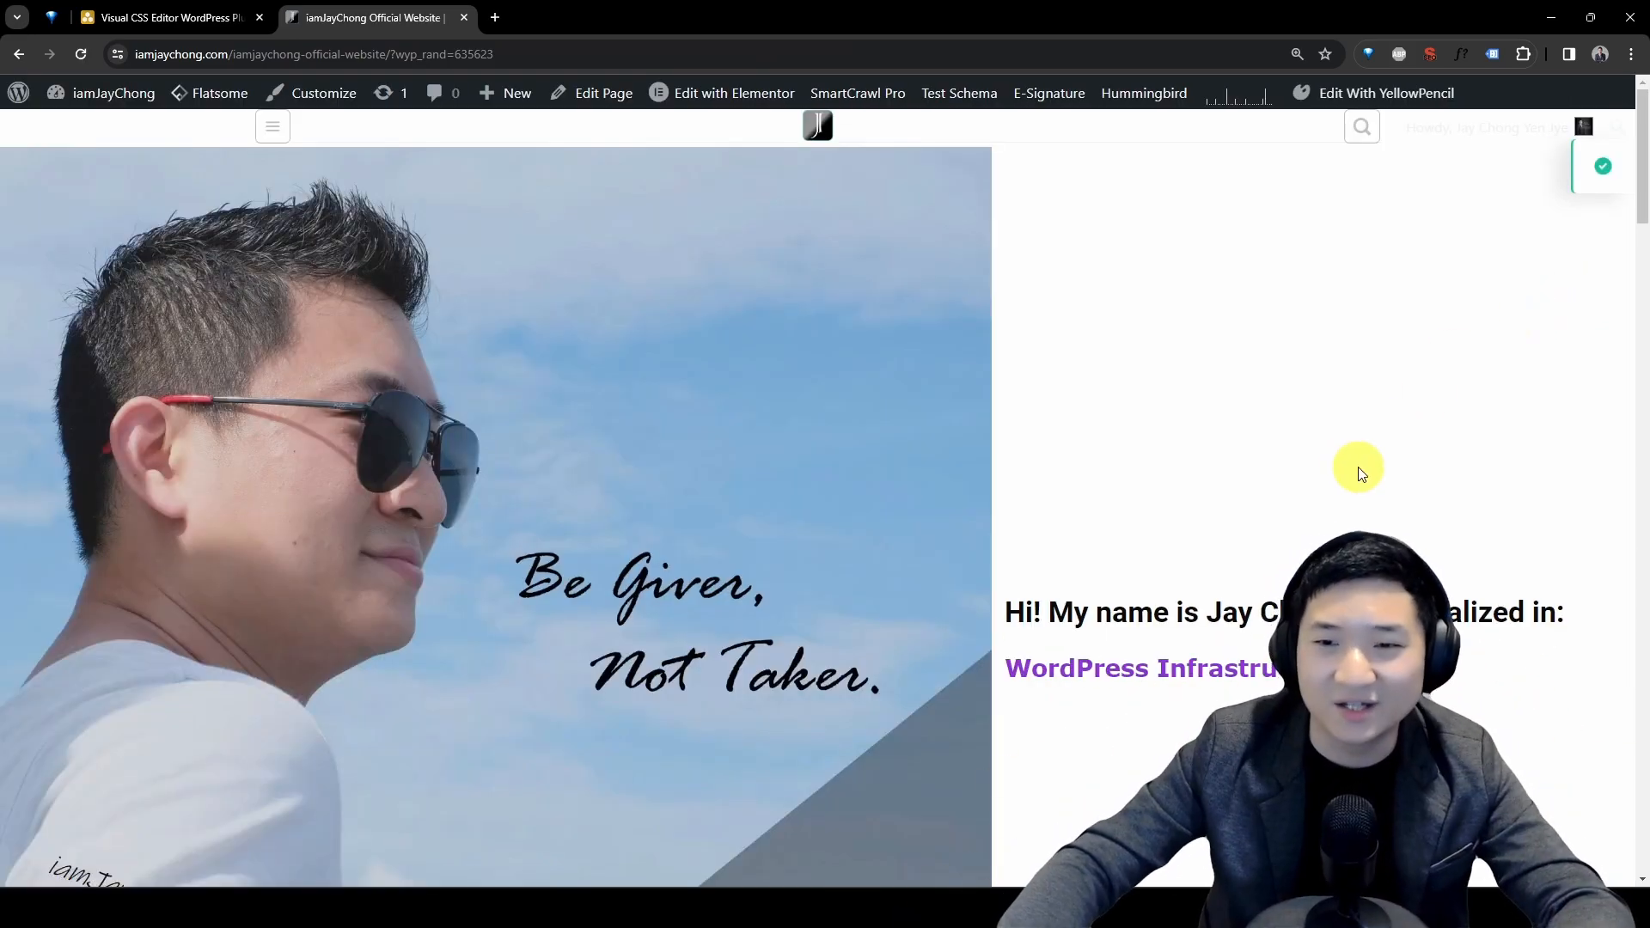
pyautogui.scroll(-8, 1286, 404)
pyautogui.scroll(-12, 1338, 344)
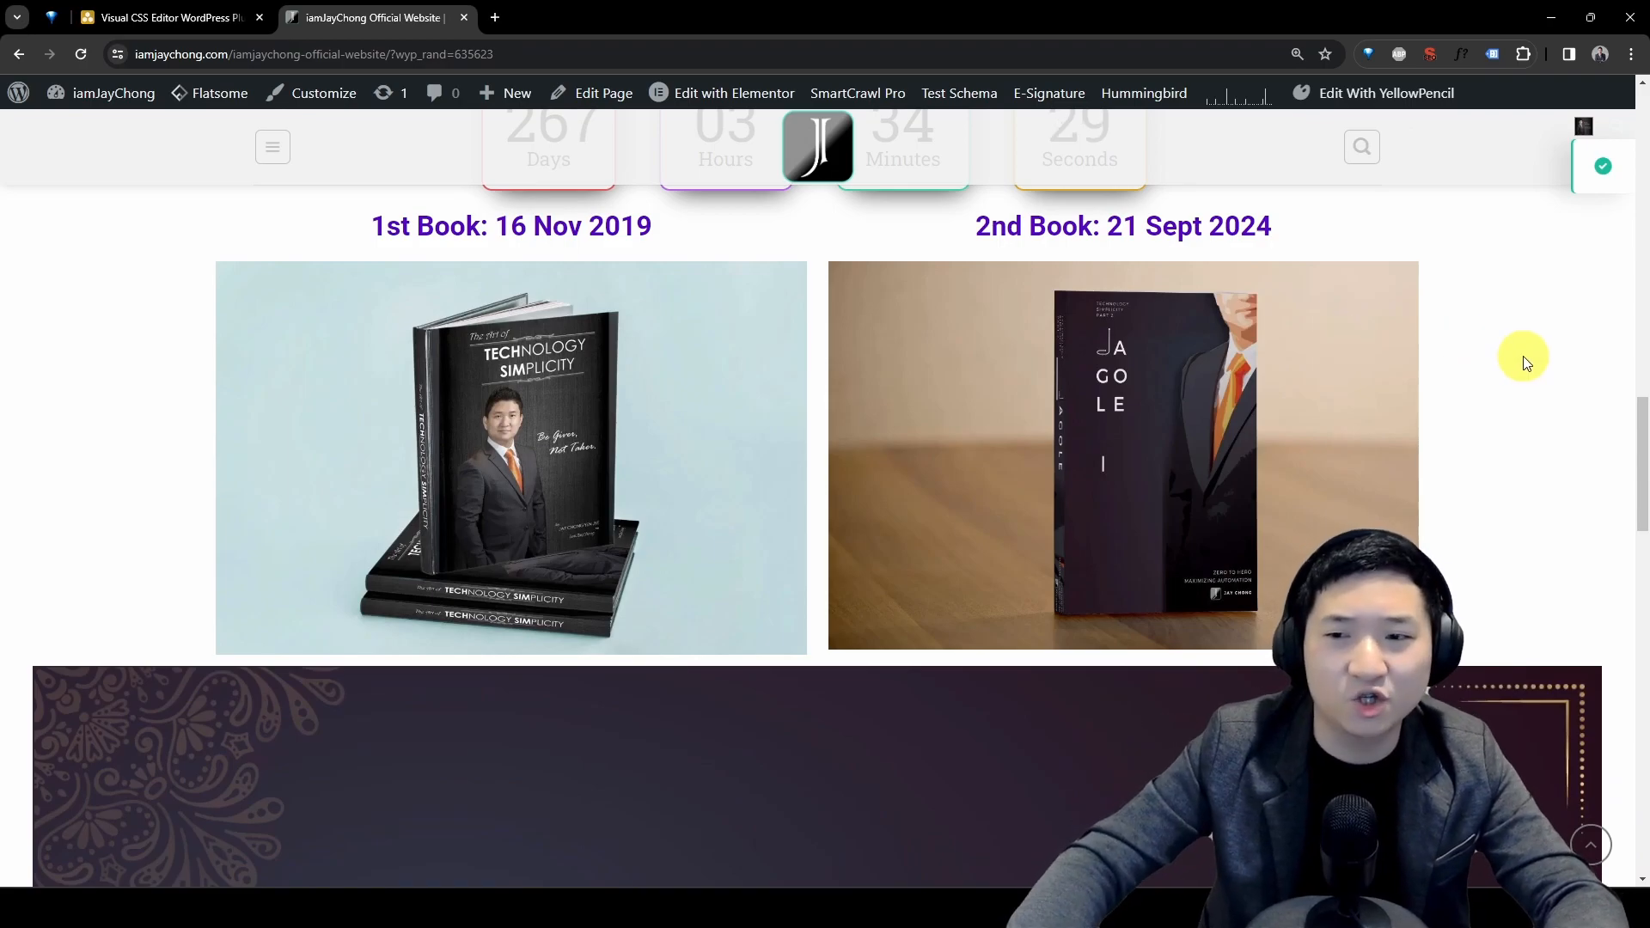
pyautogui.scroll(2, 1512, 354)
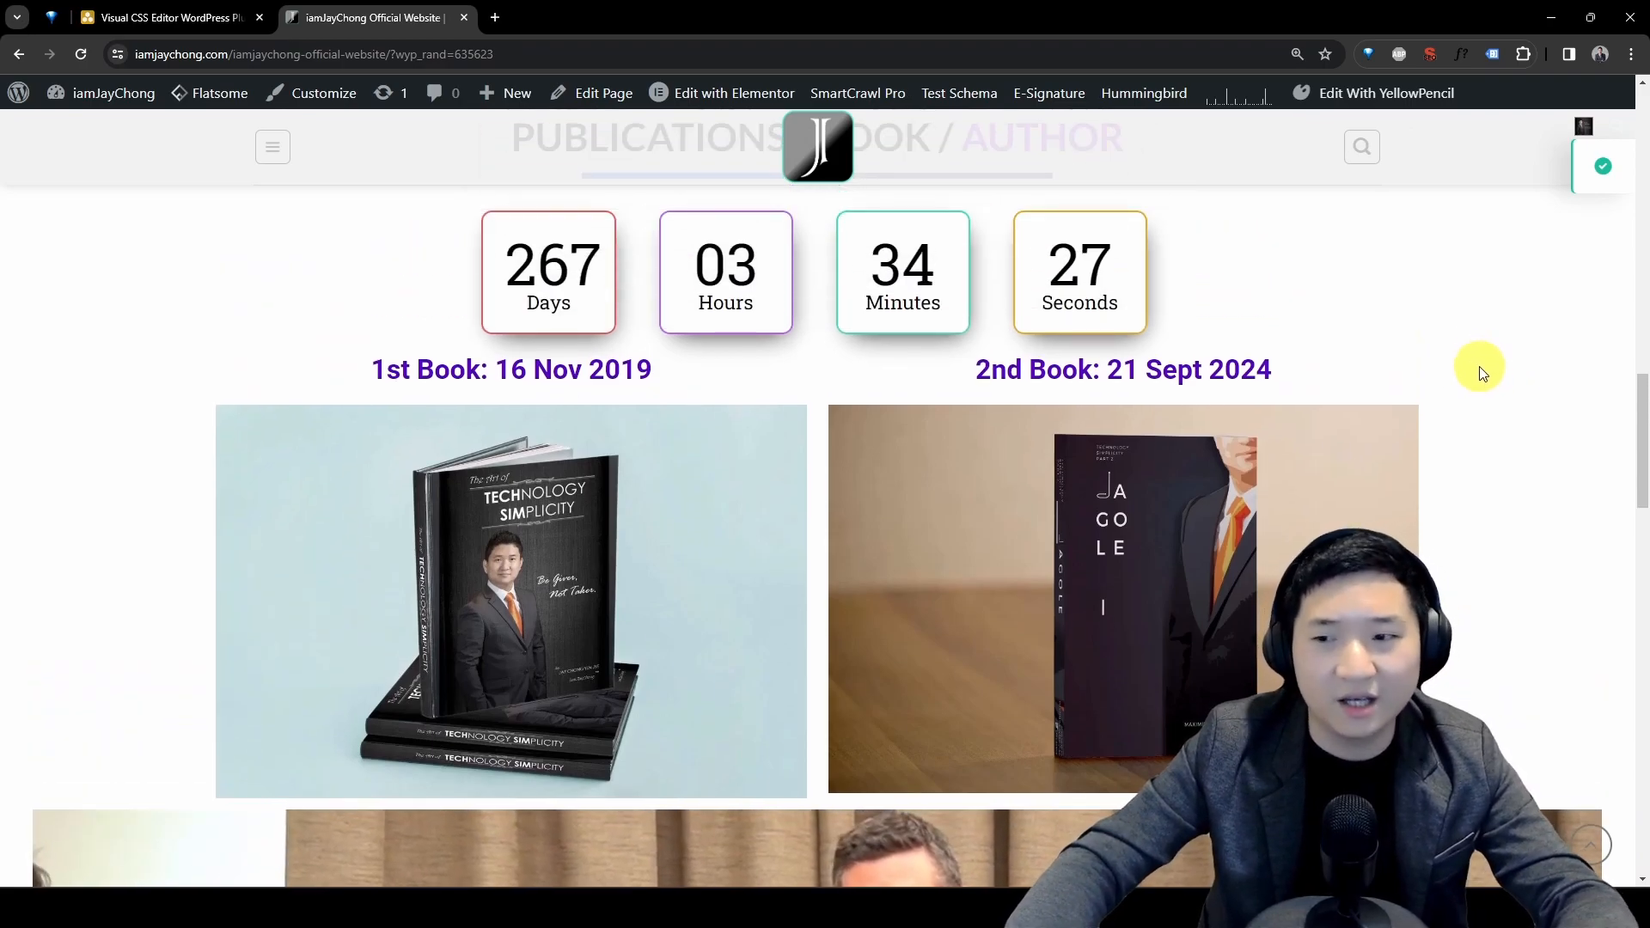
pyautogui.scroll(-5, 1482, 369)
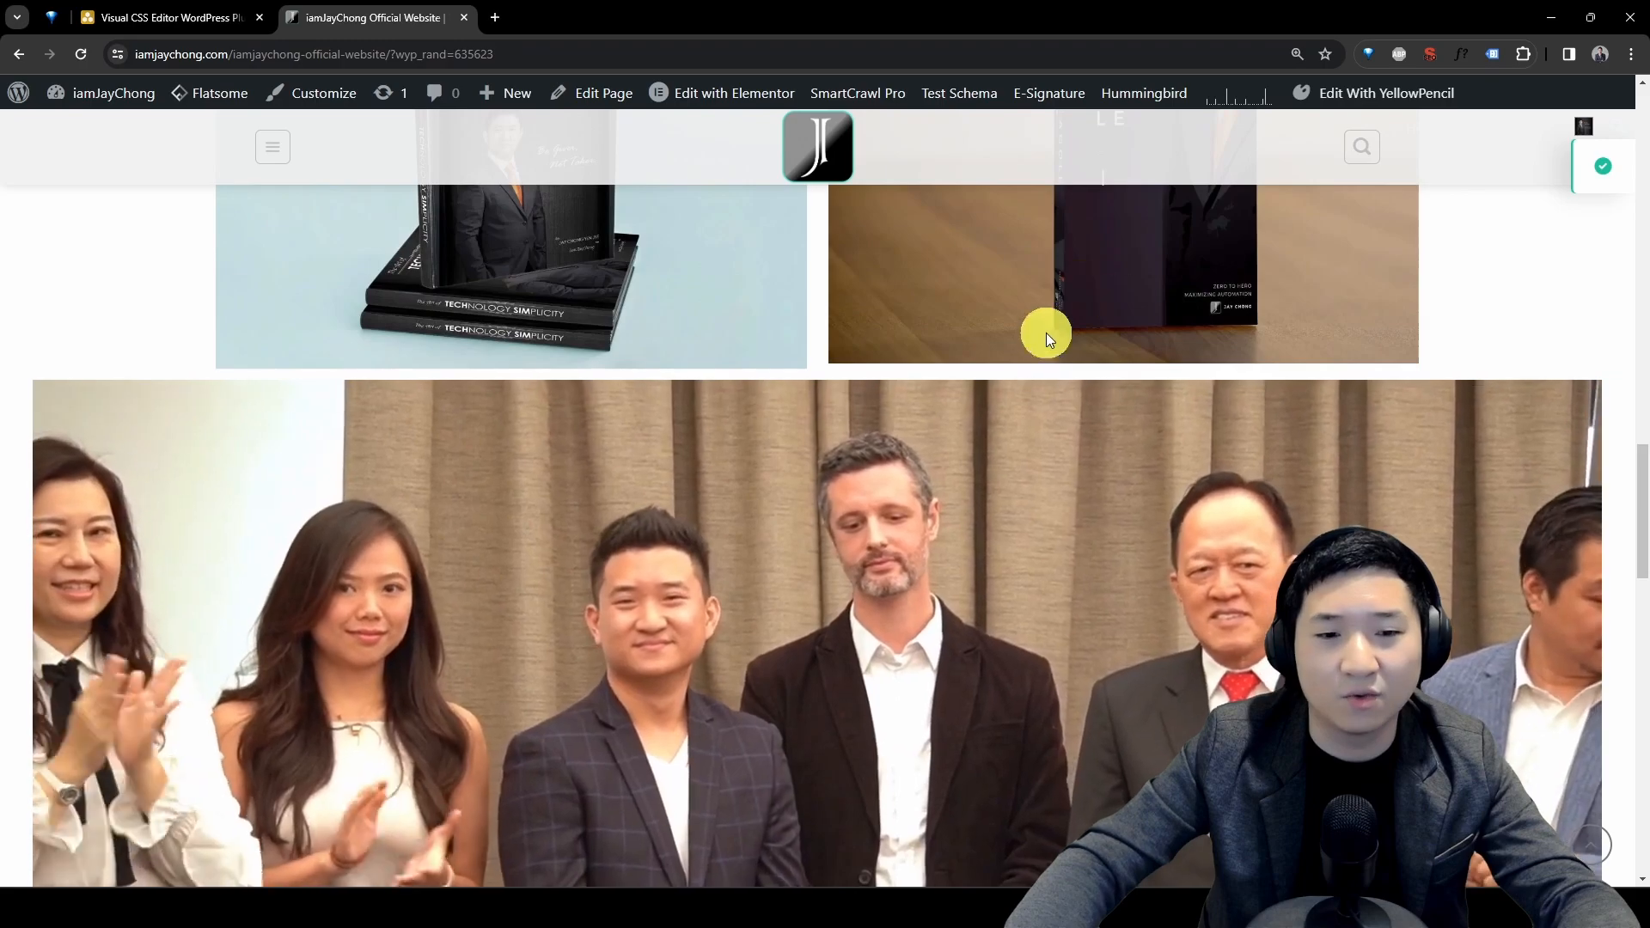
pyautogui.scroll(2, 1329, 366)
pyautogui.scroll(3, 1332, 367)
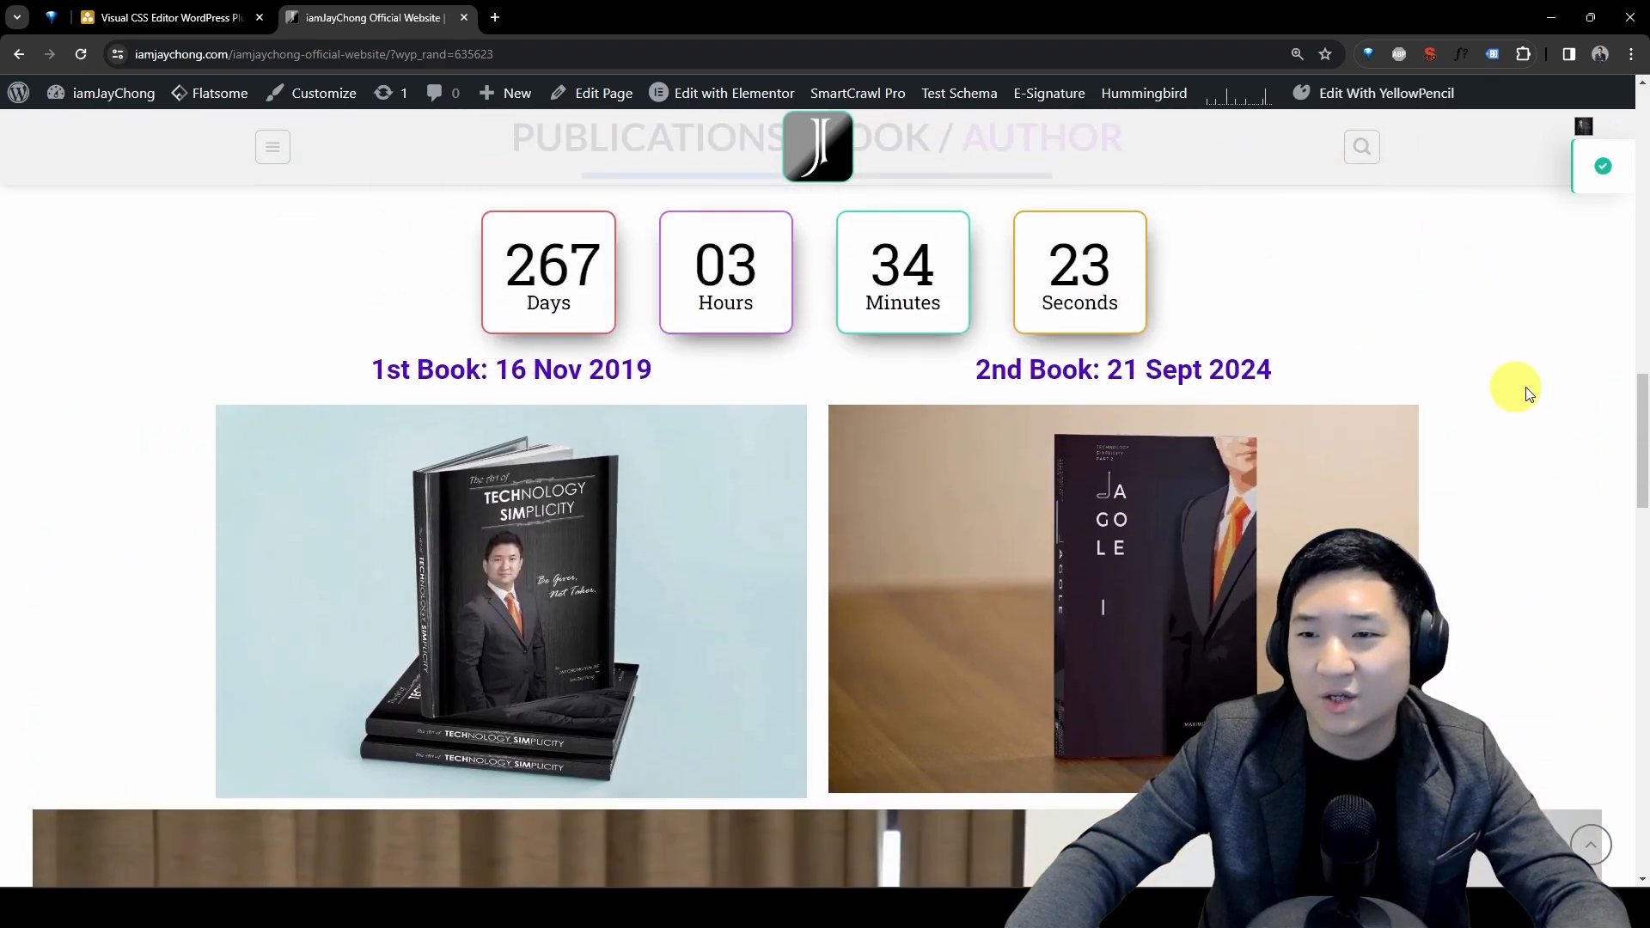
# Reopen the page in YellowPencil and select the second book's thumbnail image, moving the style panel to the opposite side
pyautogui.click(1418, 92)
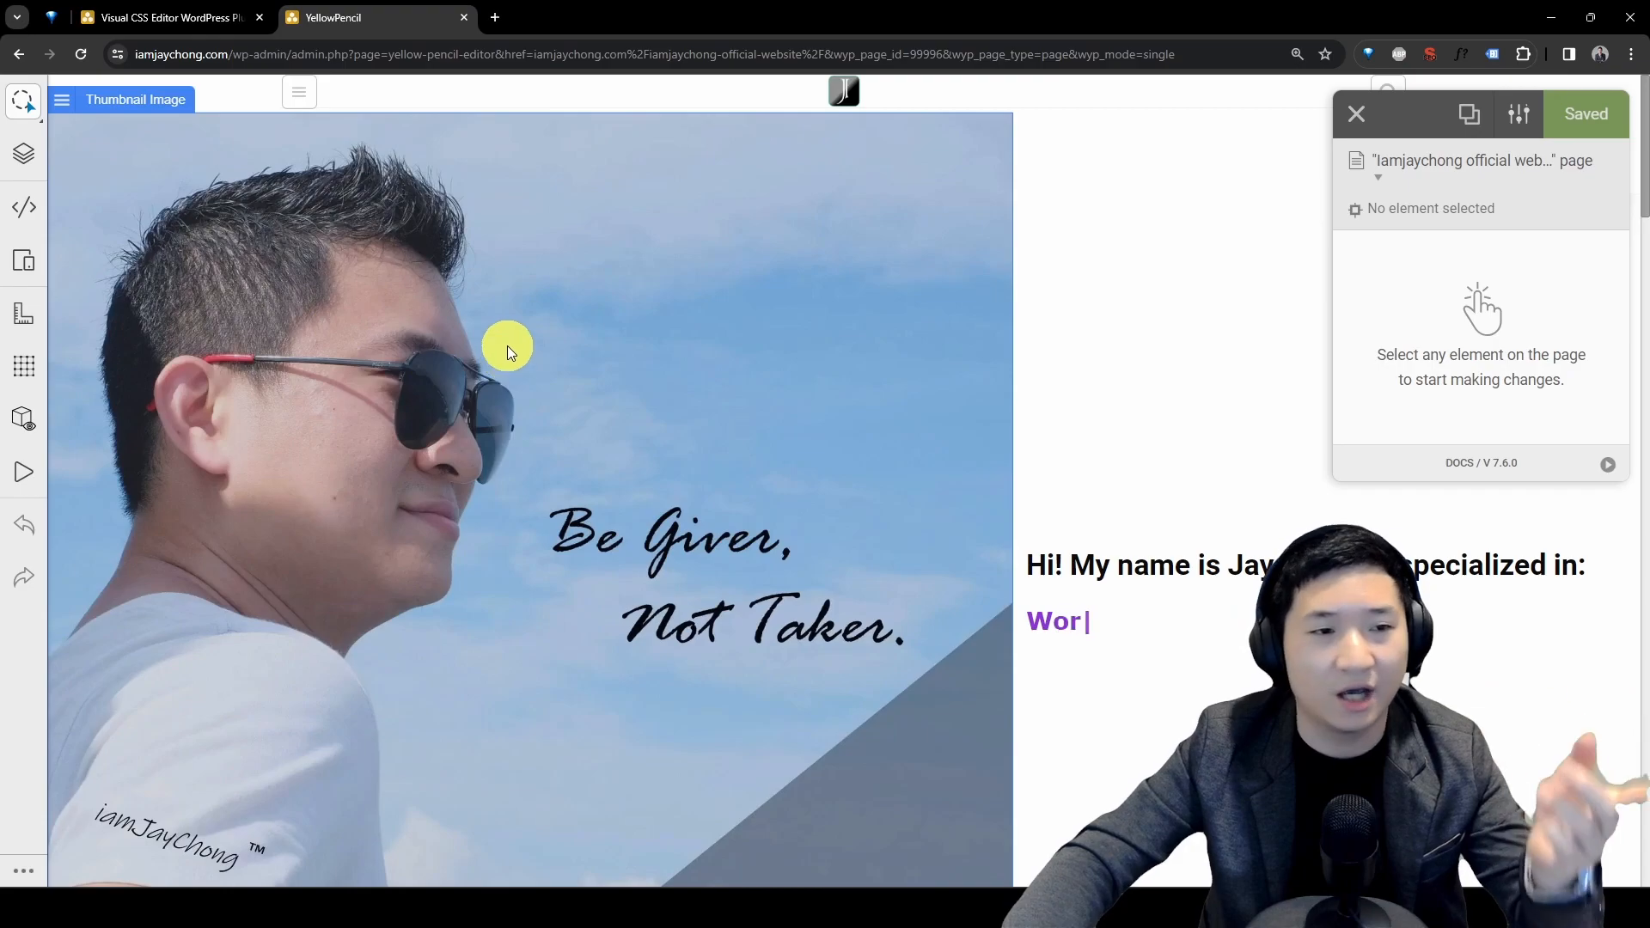
pyautogui.moveTo(1392, 129); pyautogui.dragTo(163, 257)
pyautogui.scroll(-10, 833, 518)
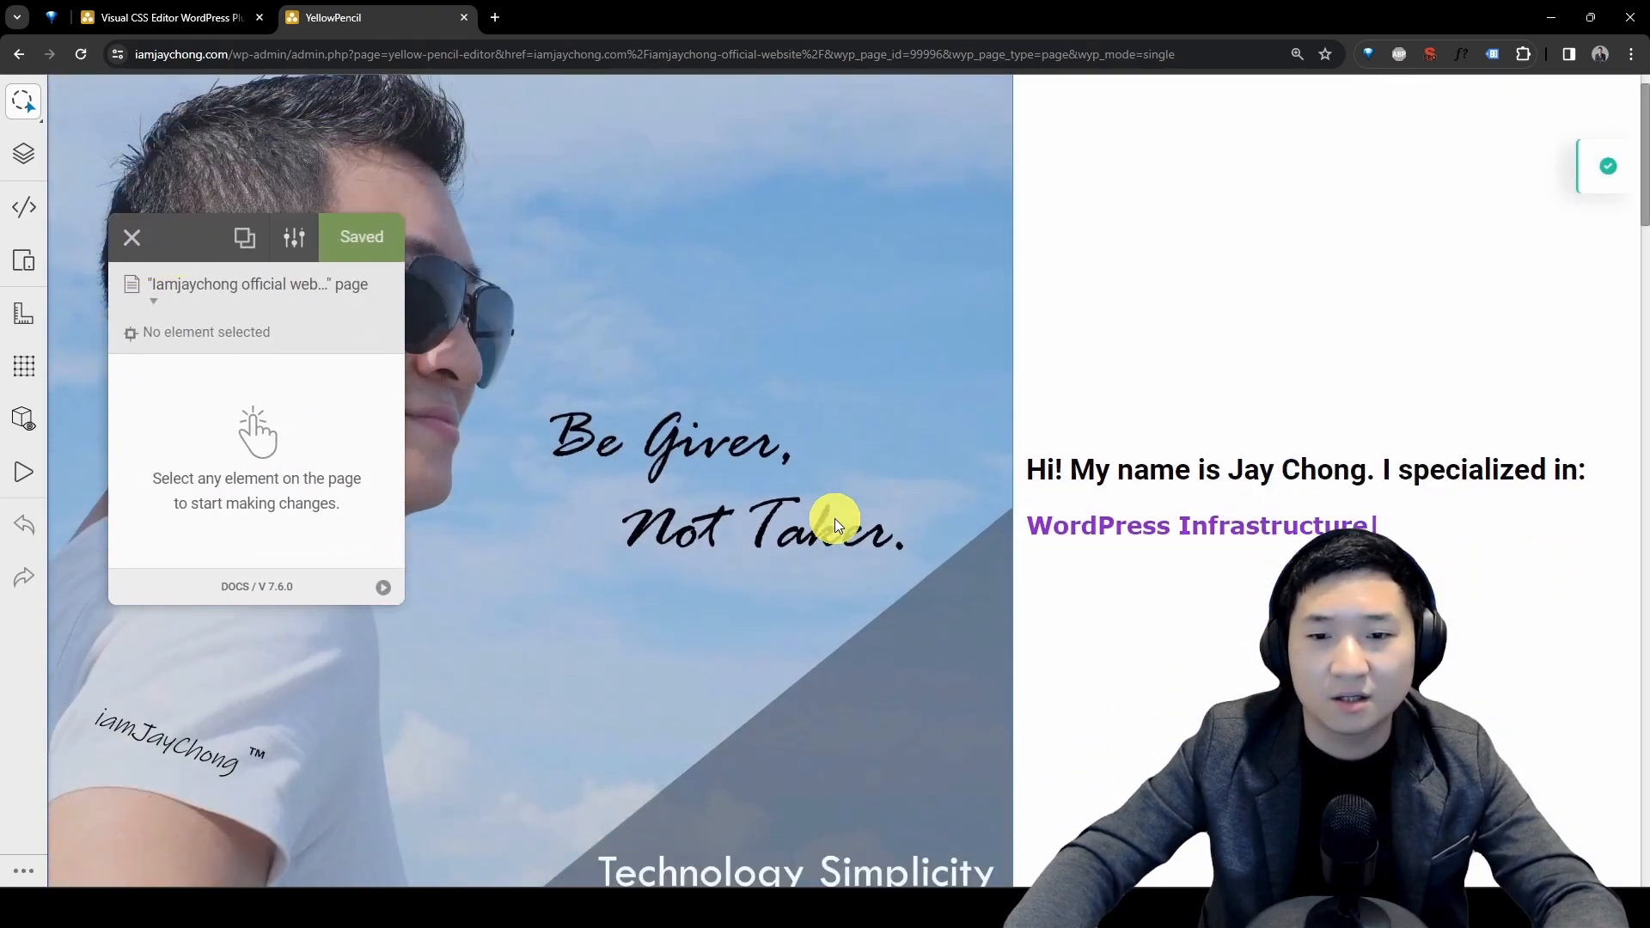
pyautogui.scroll(-5, 883, 520)
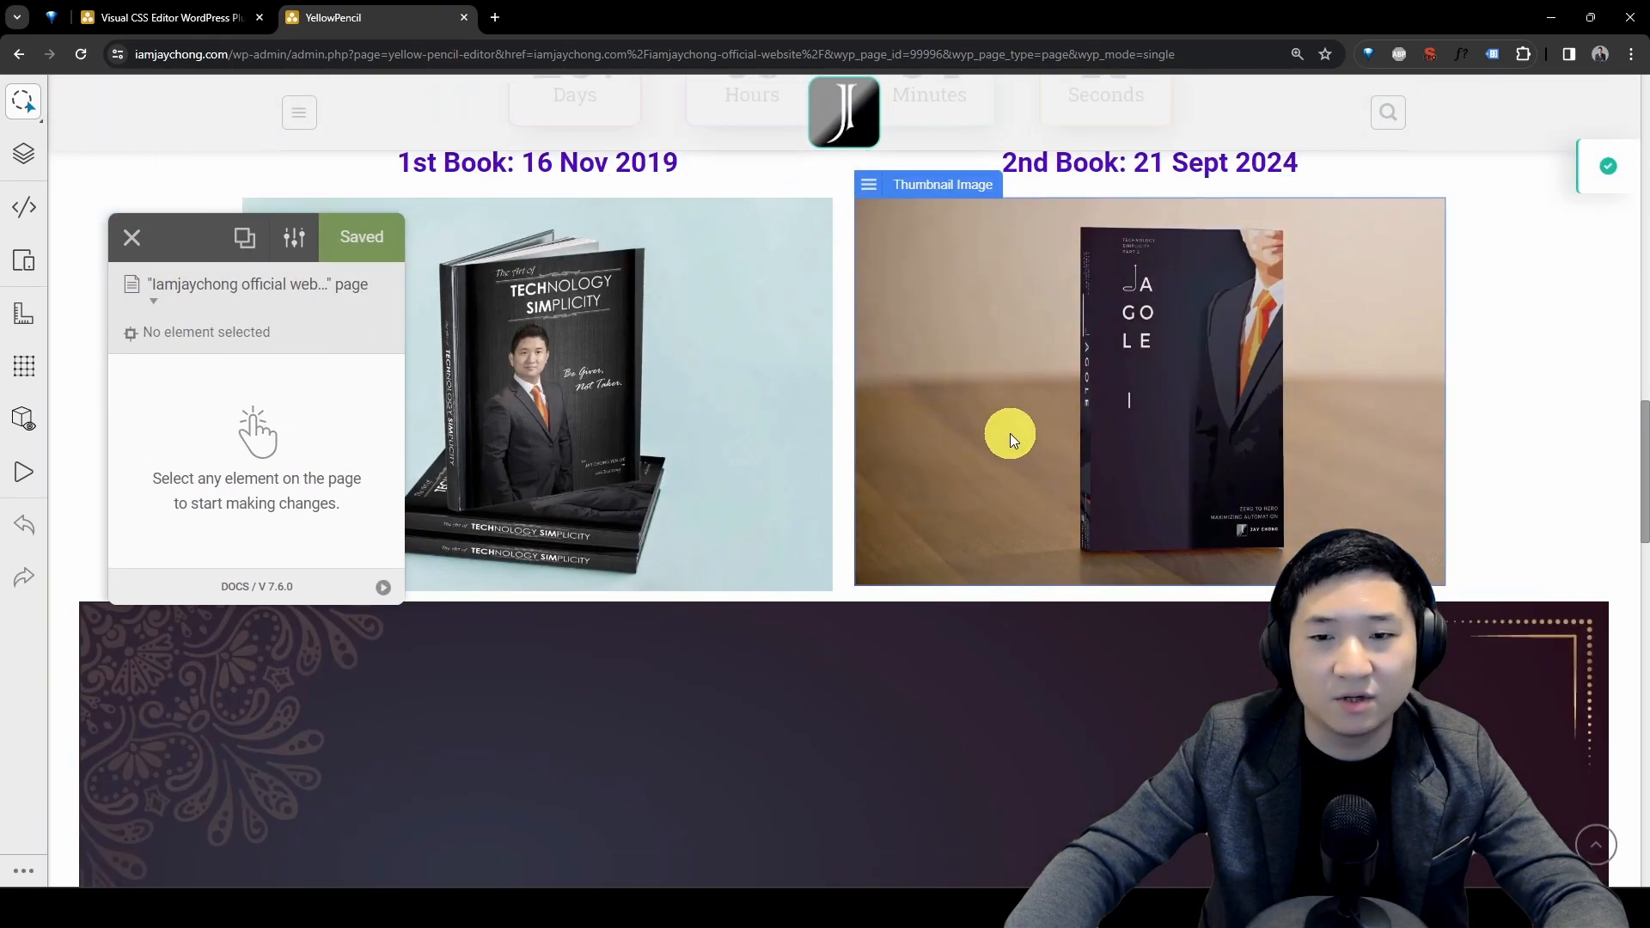
pyautogui.click(1015, 430)
pyautogui.moveTo(165, 218); pyautogui.dragTo(151, 94)
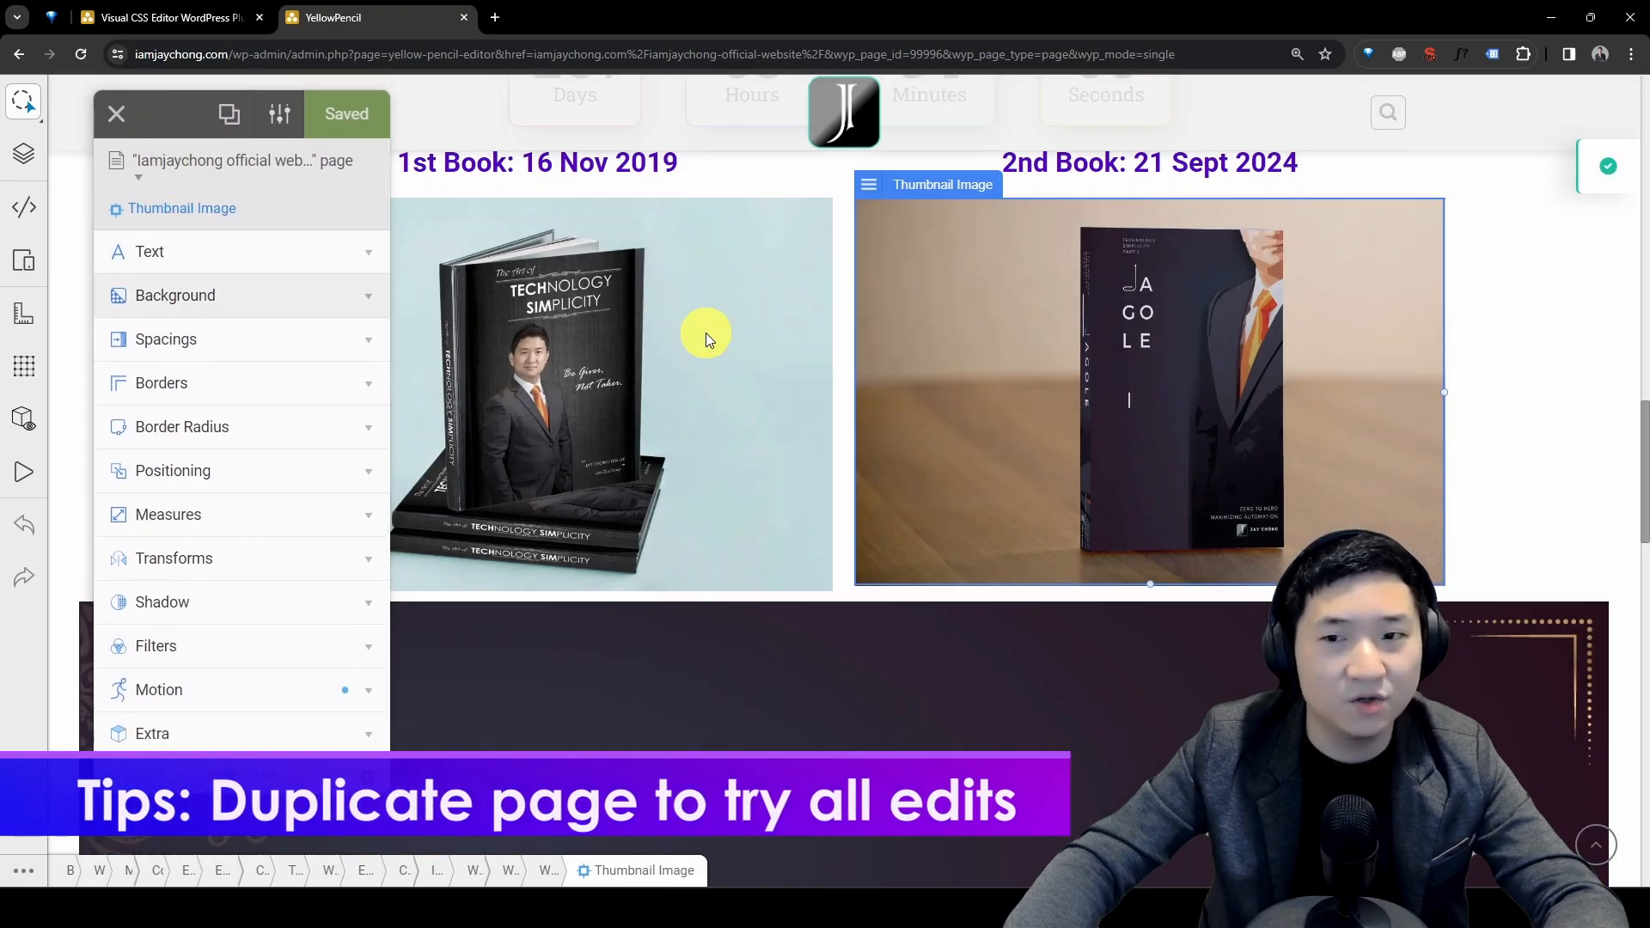
# Examine the Text styling options for the second book's thumbnail image and collapse them again
pyautogui.click(238, 260)
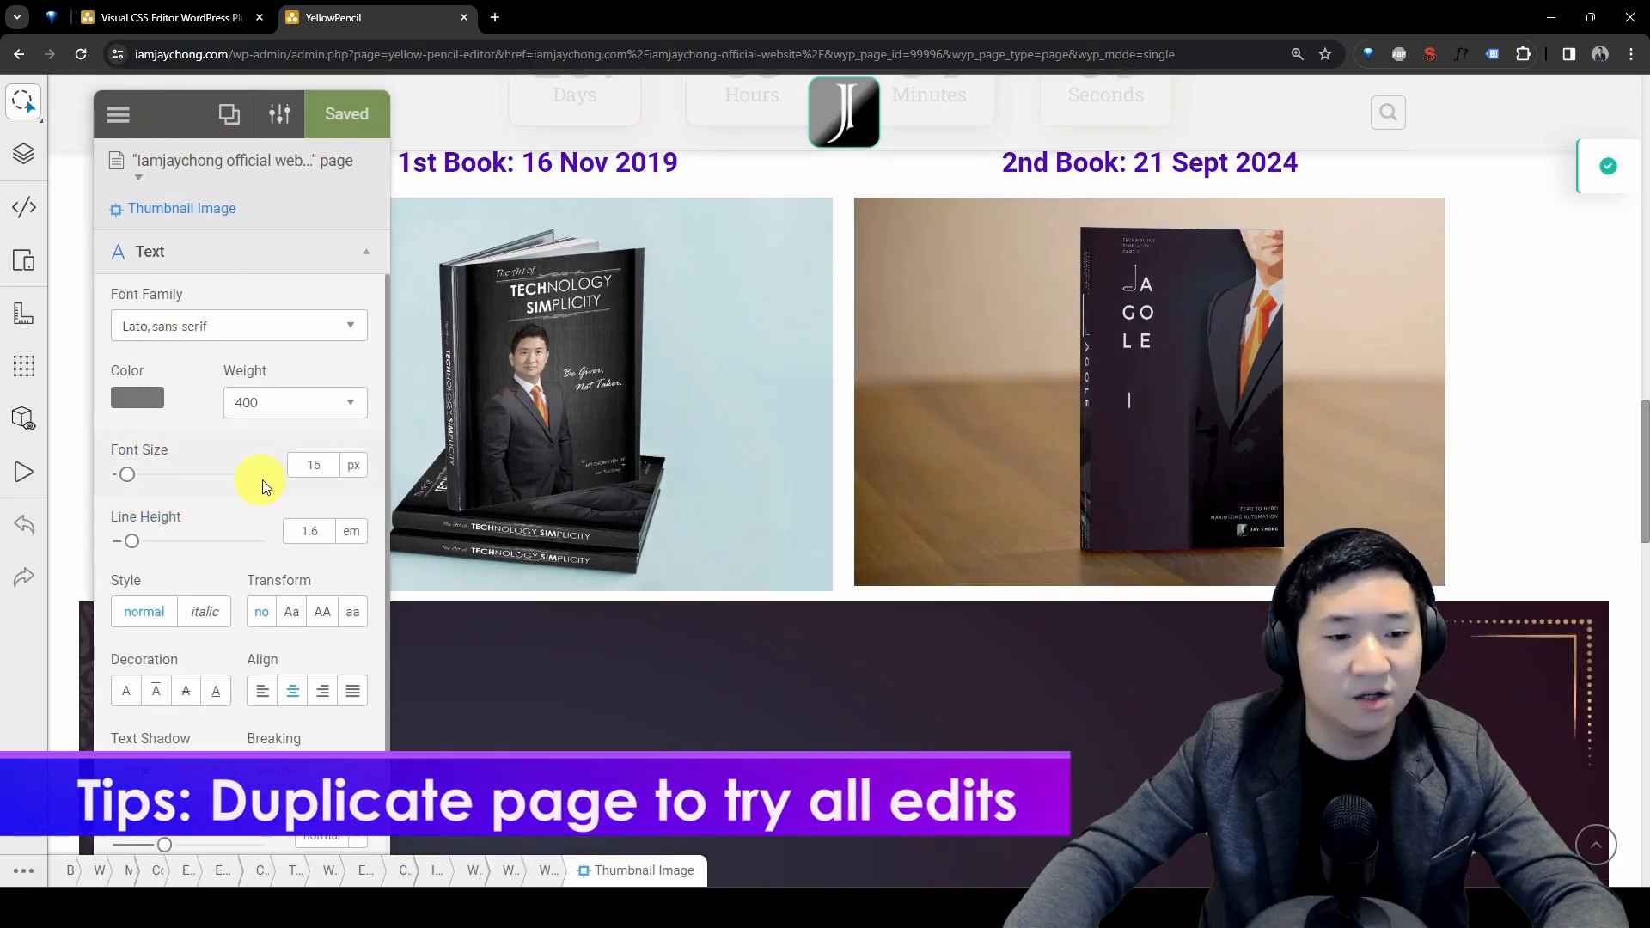
pyautogui.moveTo(167, 105); pyautogui.dragTo(182, 76)
pyautogui.scroll(-1, 348, 533)
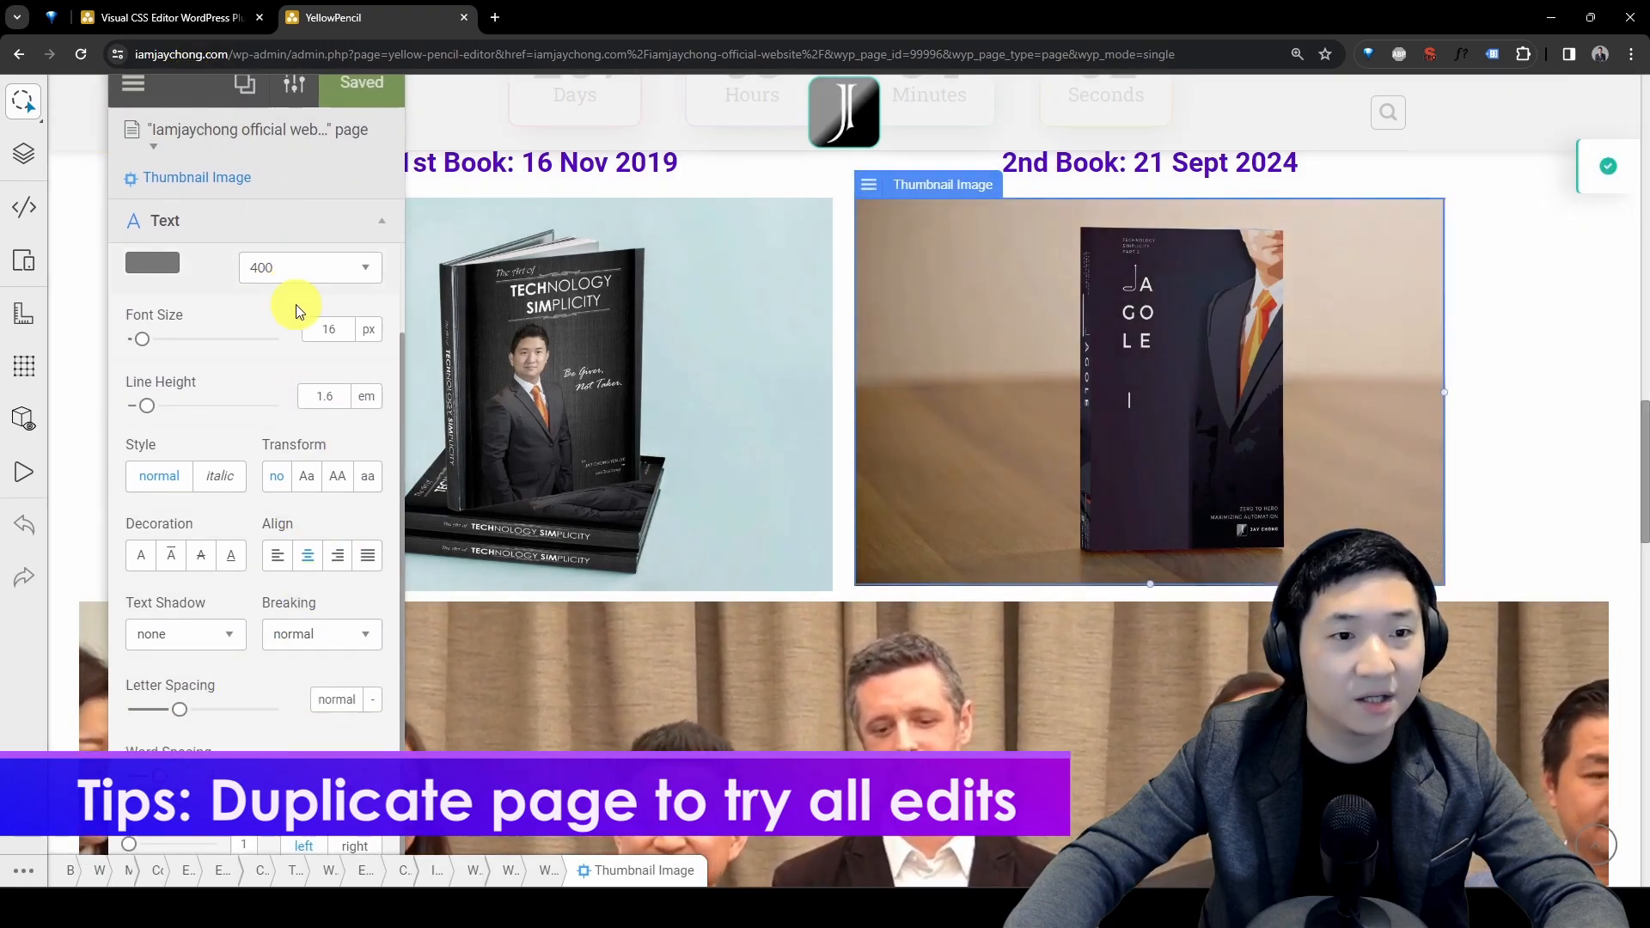
pyautogui.scroll(1, 394, 265)
pyautogui.click(396, 215)
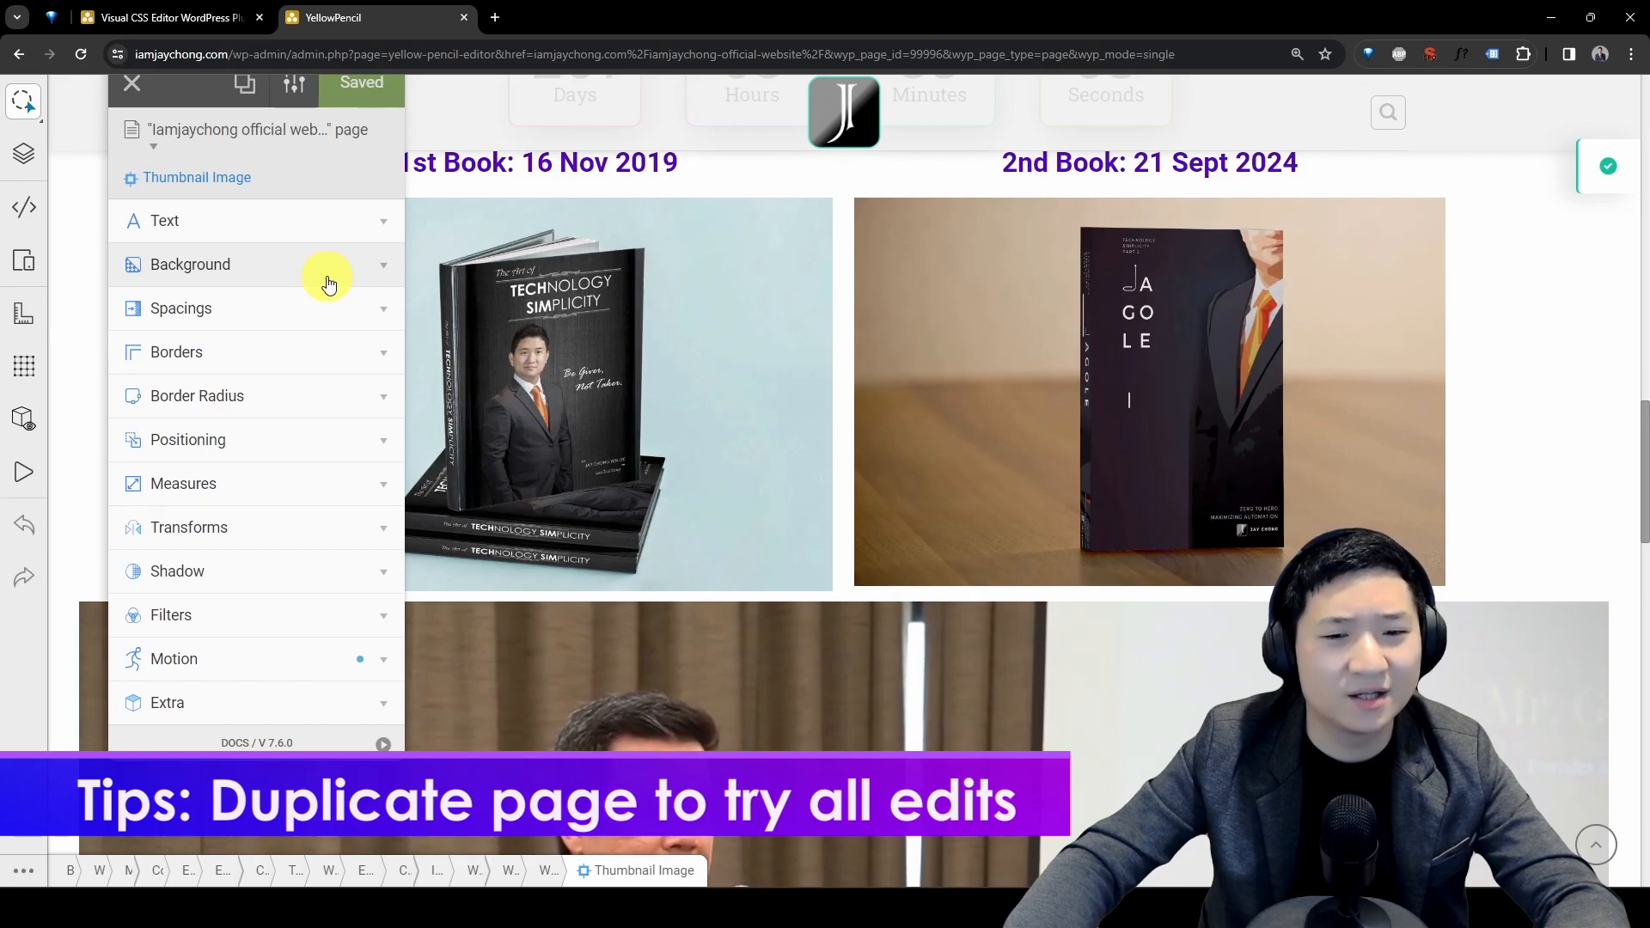
# Look over the page down to the "GODIGITAL LIVE SERIES" section and exit the visual editor
pyautogui.scroll(-5, 1128, 533)
pyautogui.scroll(-8, 1127, 533)
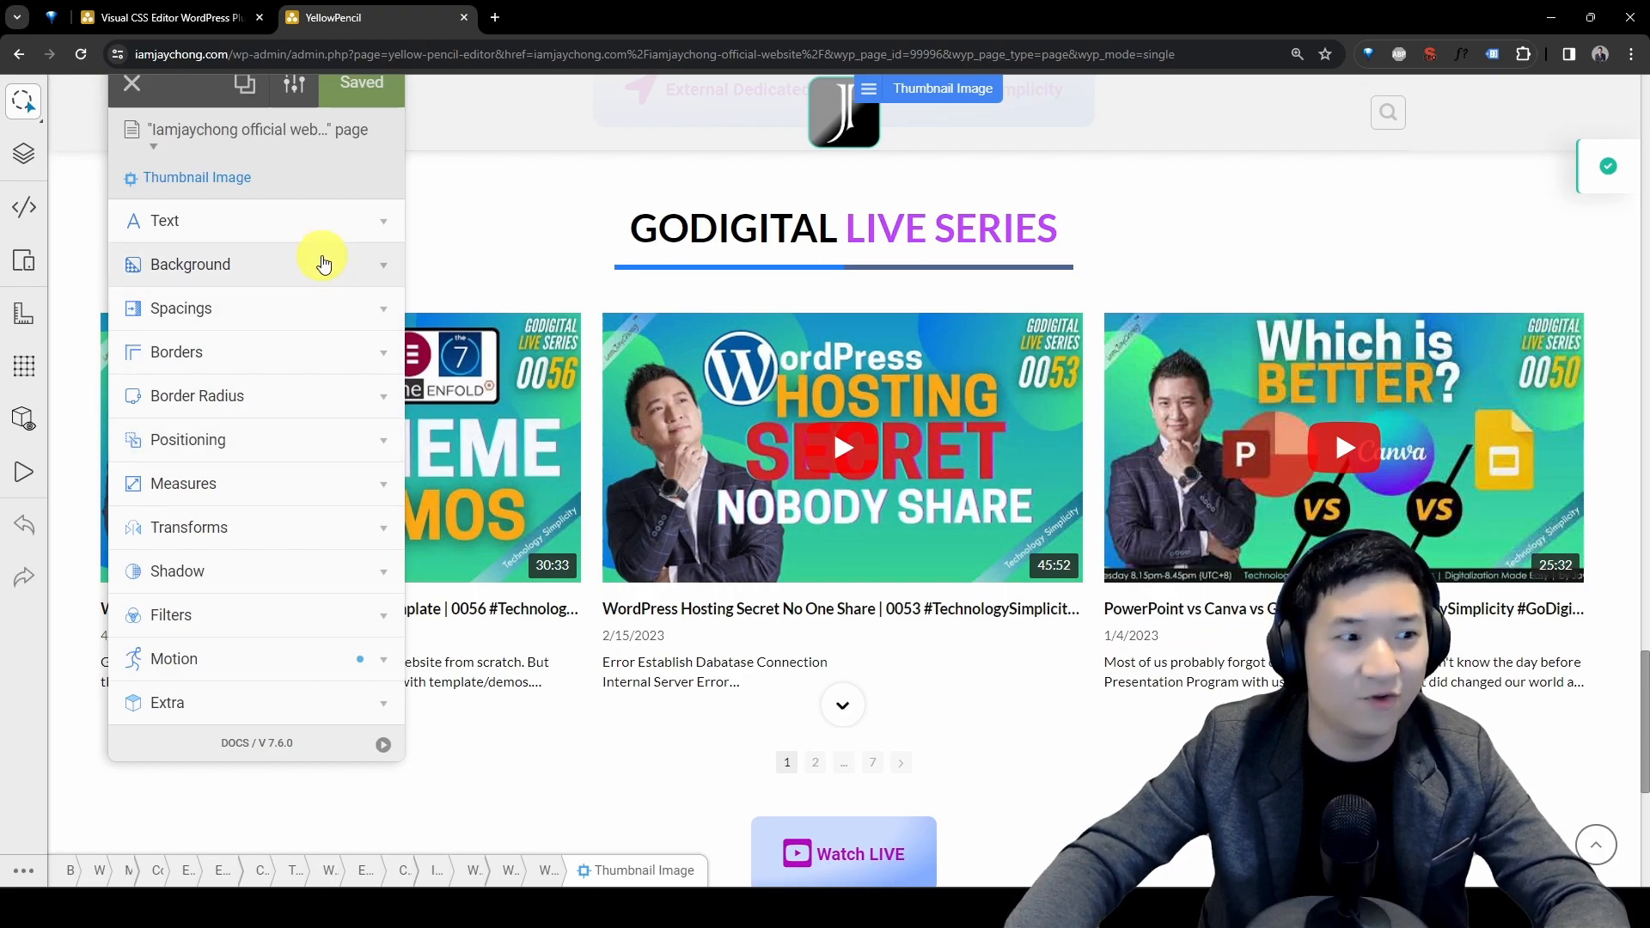
pyautogui.moveTo(183, 95); pyautogui.dragTo(180, 140)
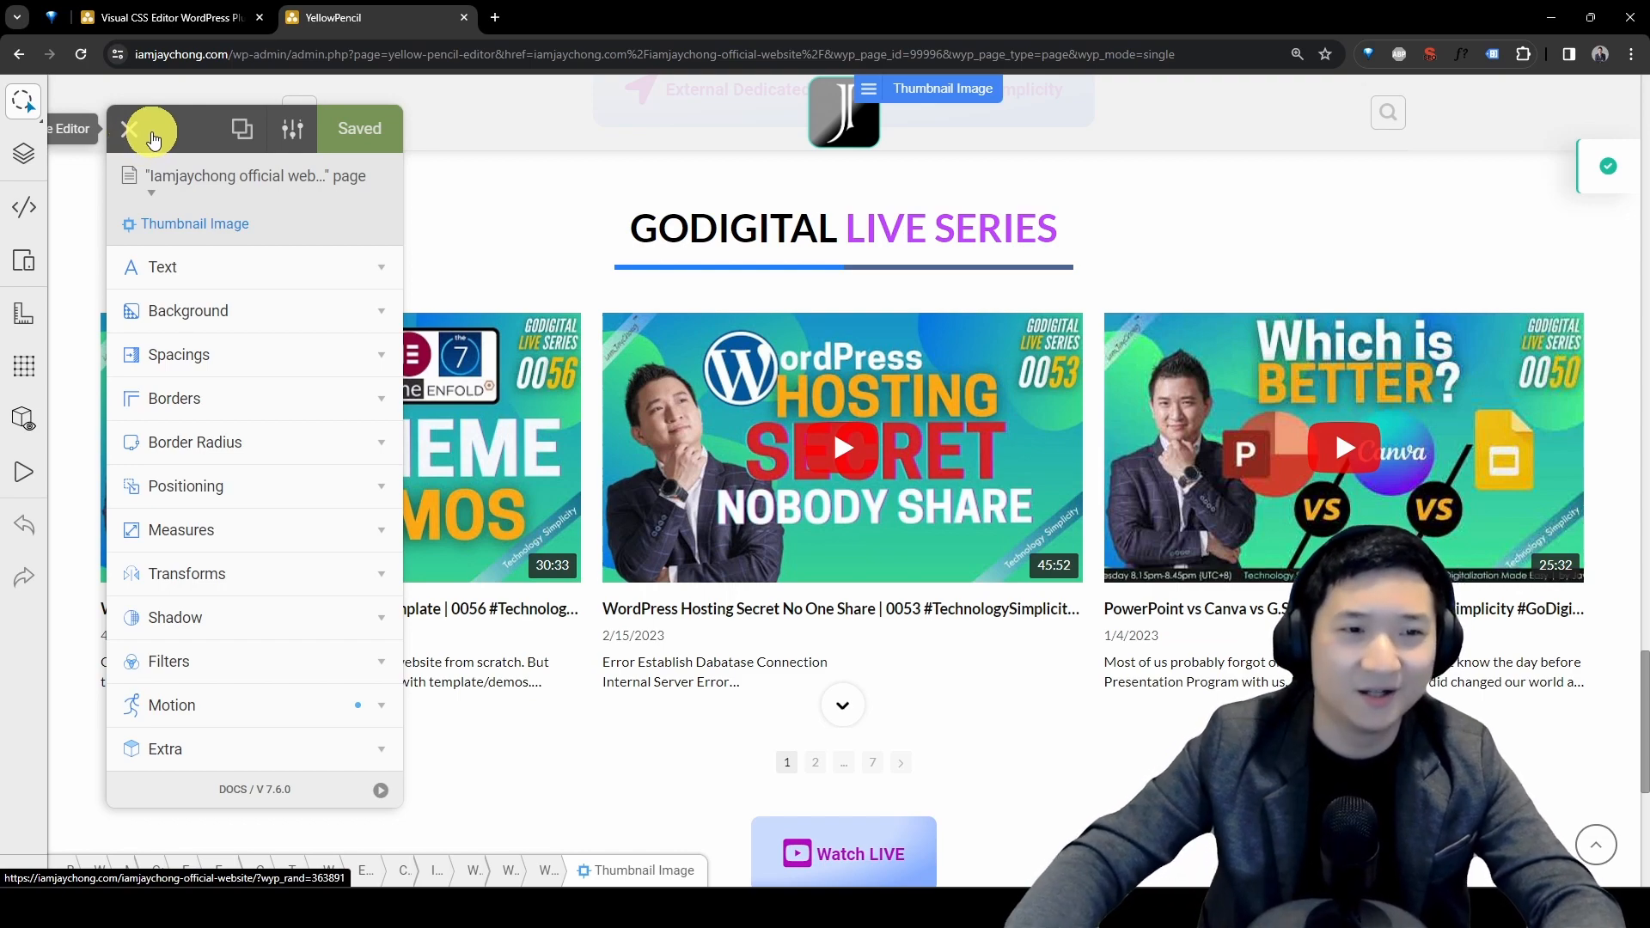
pyautogui.click(131, 131)
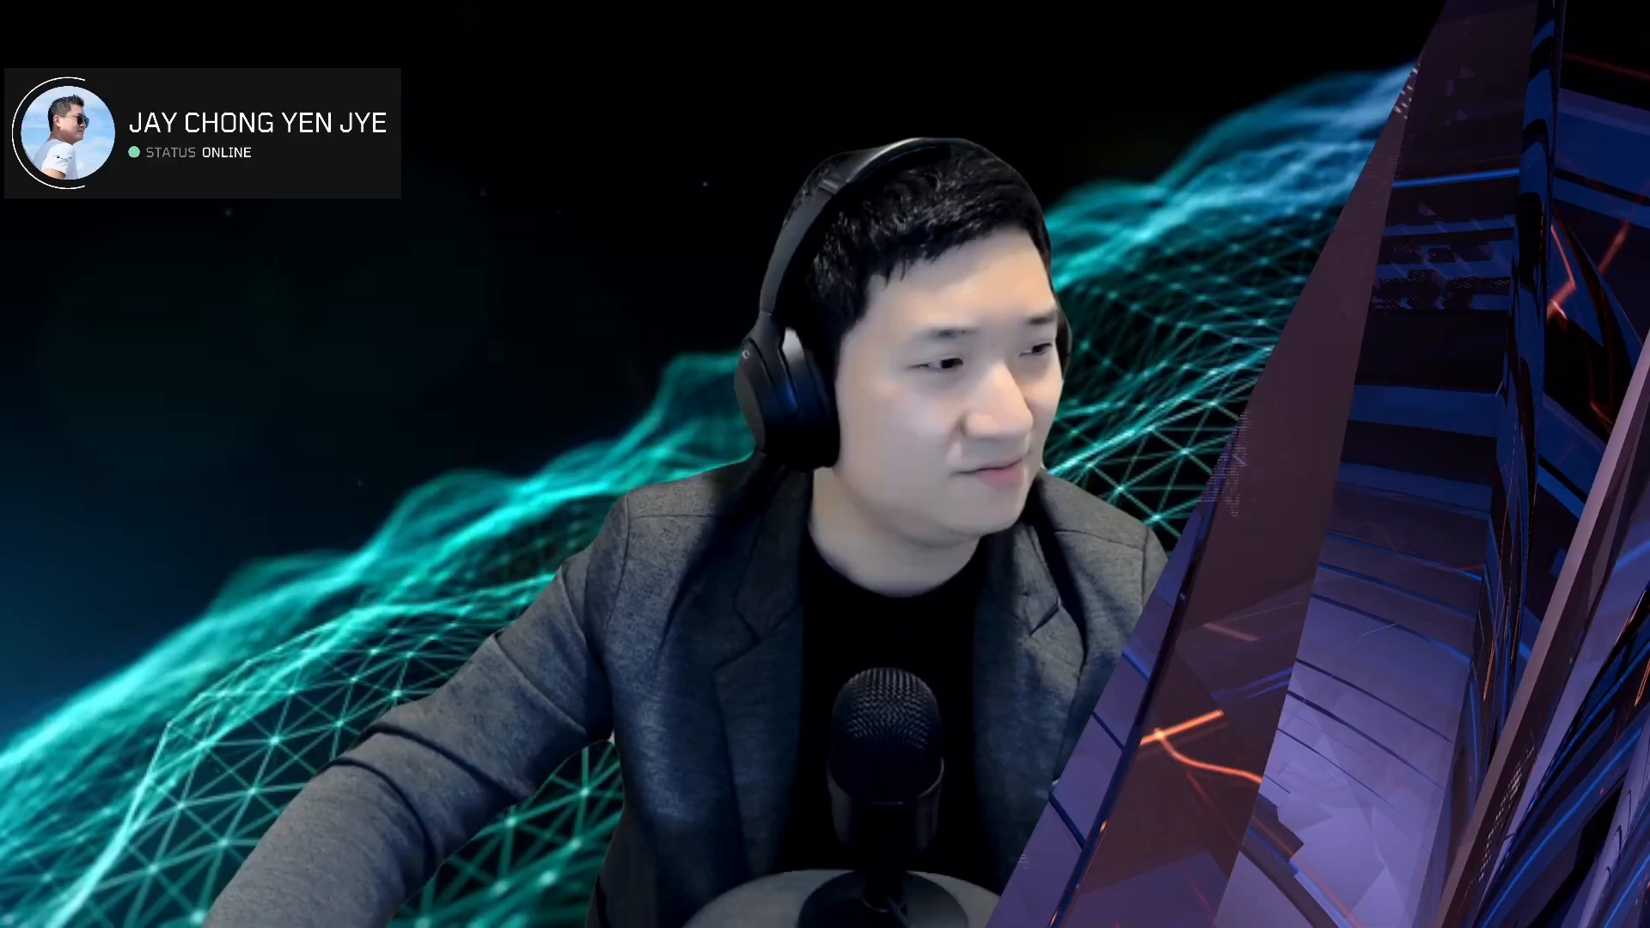